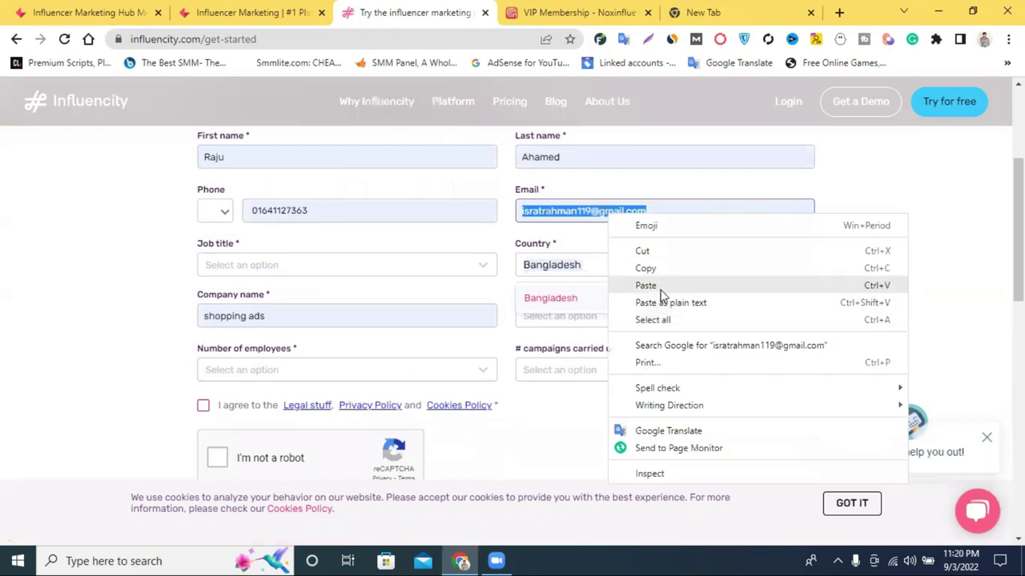
# - Replace the address in the email field with the copied one and set the number of employees to 5-10
pyautogui.click(646, 285)
pyautogui.click(238, 370)
pyautogui.click(245, 429)
# - Set the type of company to Influencer and the campaigns carried out in the last year to 4 - 8
pyautogui.click(588, 307)
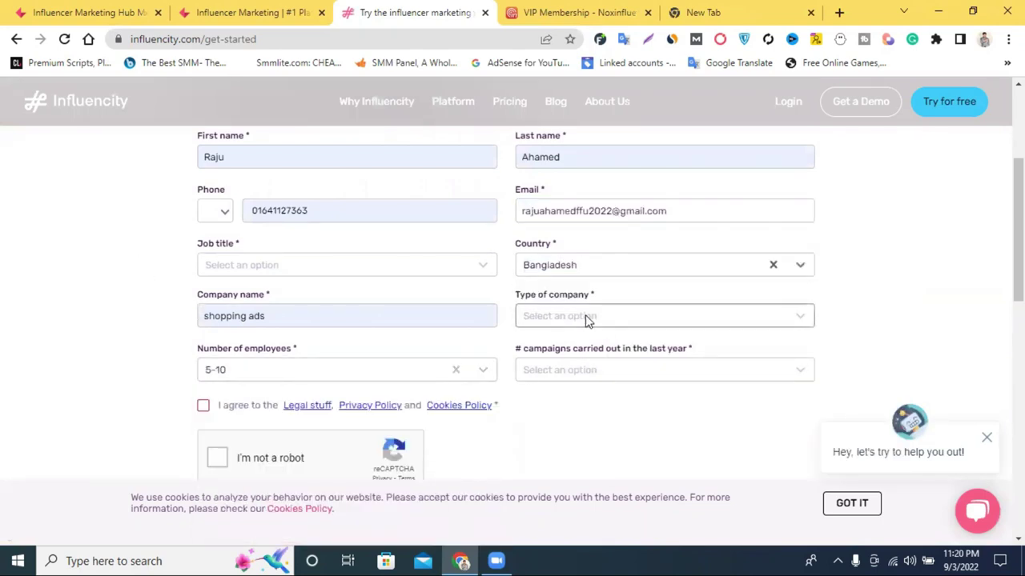
pyautogui.click(586, 321)
pyautogui.click(629, 376)
pyautogui.click(597, 324)
pyautogui.click(566, 398)
pyautogui.click(592, 373)
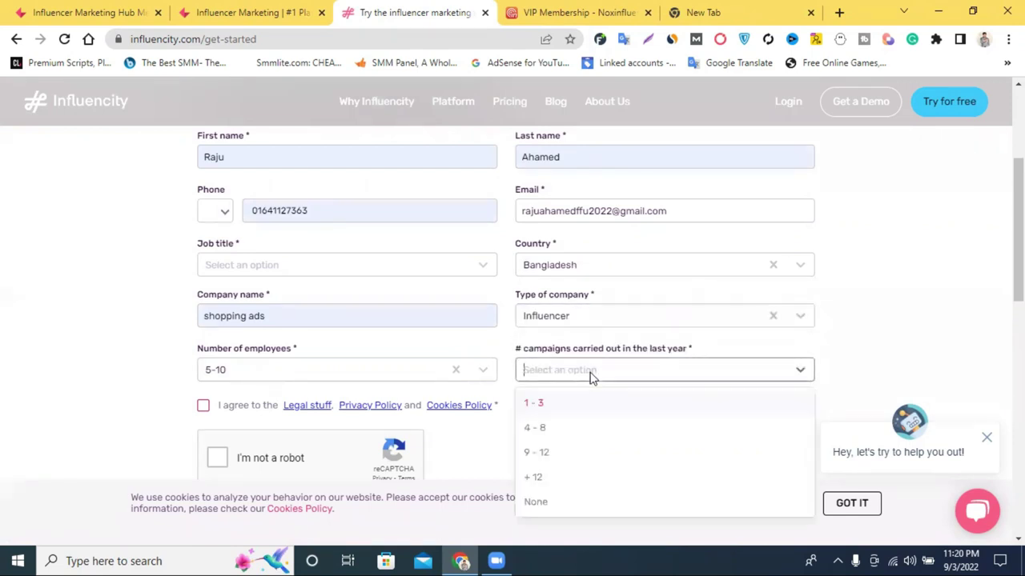
pyautogui.click(566, 432)
# - Set the job title to Student / Intern in the trial sign-up form
pyautogui.scroll(2, 541, 273)
pyautogui.scroll(-1, 350, 350)
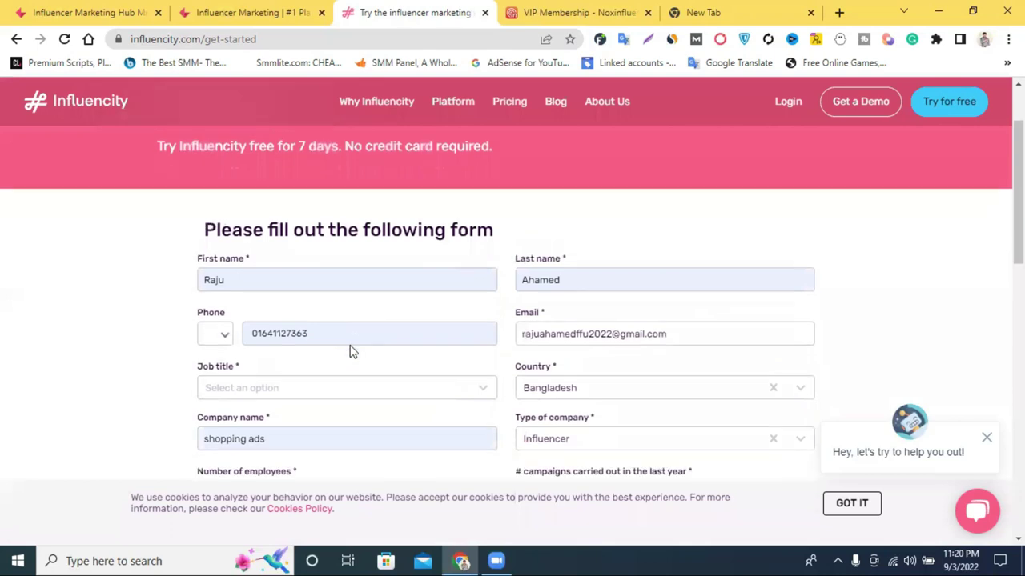
pyautogui.click(252, 337)
pyautogui.scroll(-1, 251, 344)
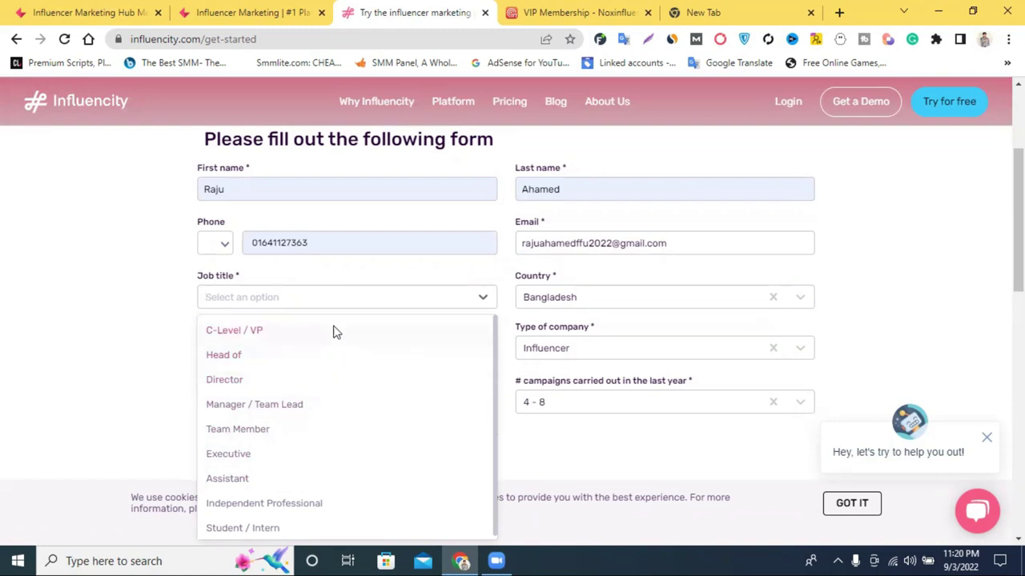
pyautogui.scroll(-1, 332, 341)
pyautogui.click(233, 525)
# - Accept the legal terms, complete the reCAPTCHA check and submit the trial sign-up form
pyautogui.scroll(-3, 80, 365)
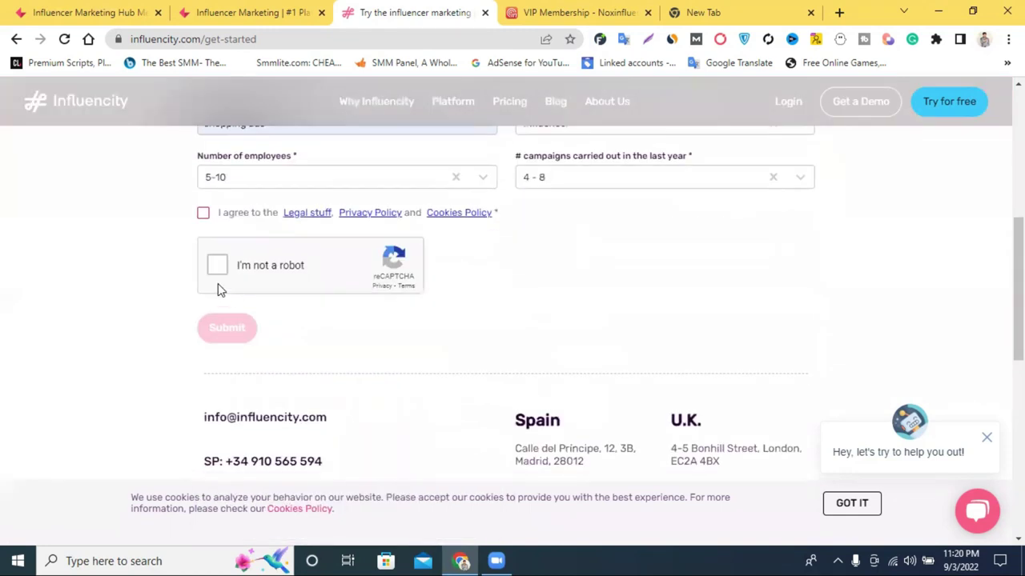
pyautogui.click(204, 213)
pyautogui.click(217, 265)
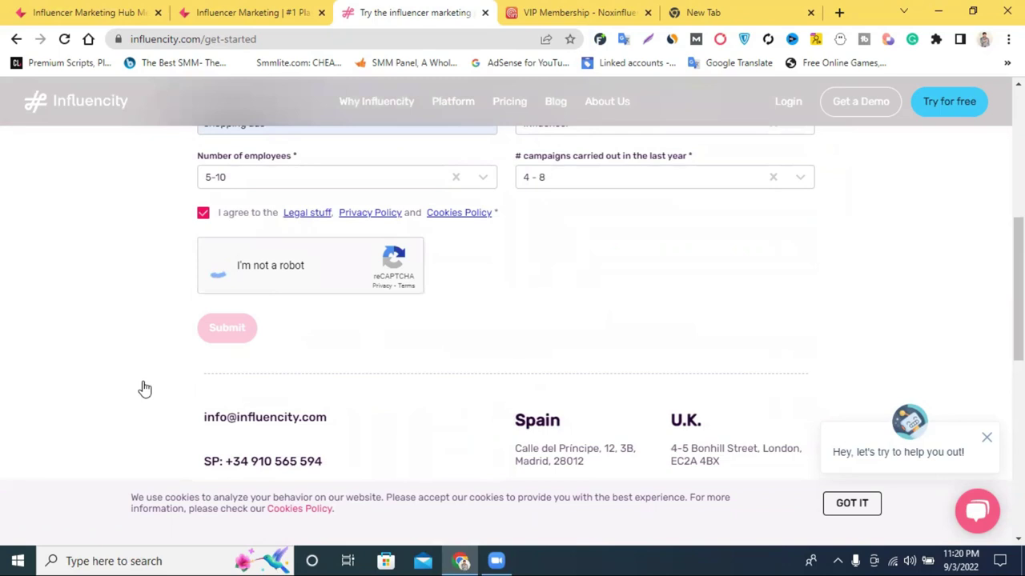
pyautogui.click(229, 334)
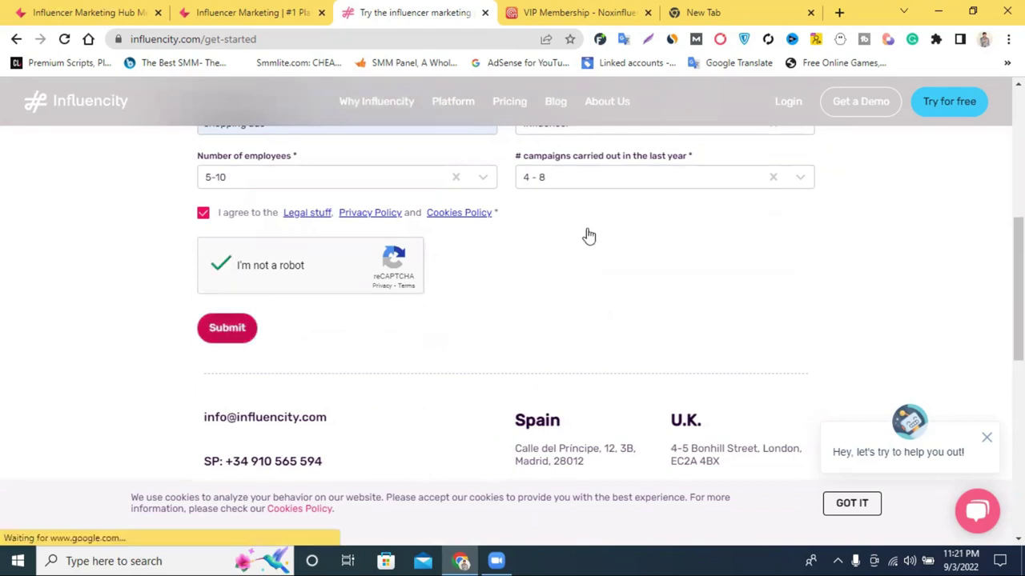
# - Open the Gmail inbox in the spare browser tab and review the sign-up page for its trial instructions
pyautogui.click(703, 10)
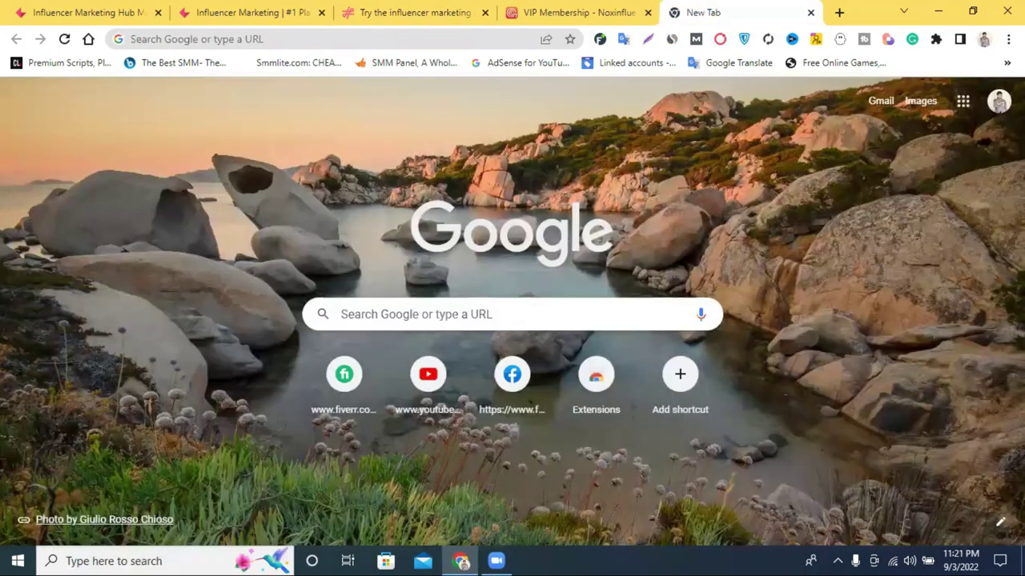
pyautogui.click(530, 11)
pyautogui.click(419, 9)
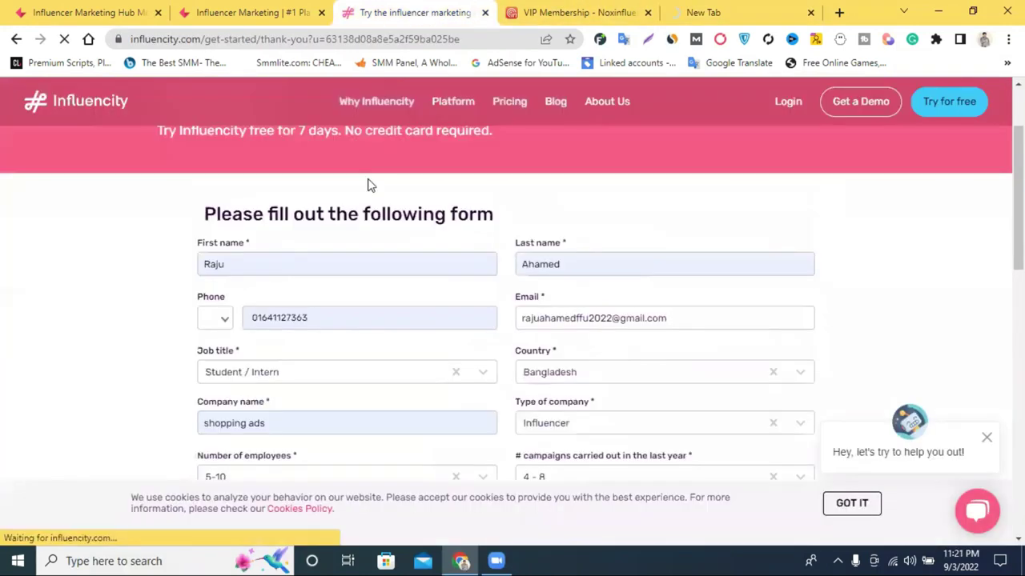
pyautogui.scroll(-10, 371, 270)
pyautogui.scroll(-3, 537, 239)
pyautogui.scroll(5, 537, 249)
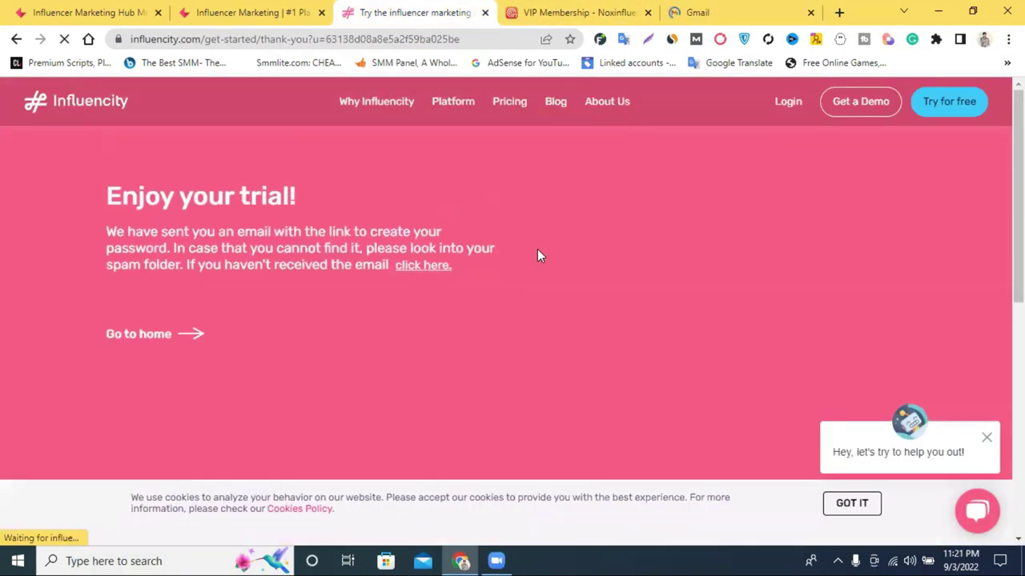
pyautogui.click(722, 10)
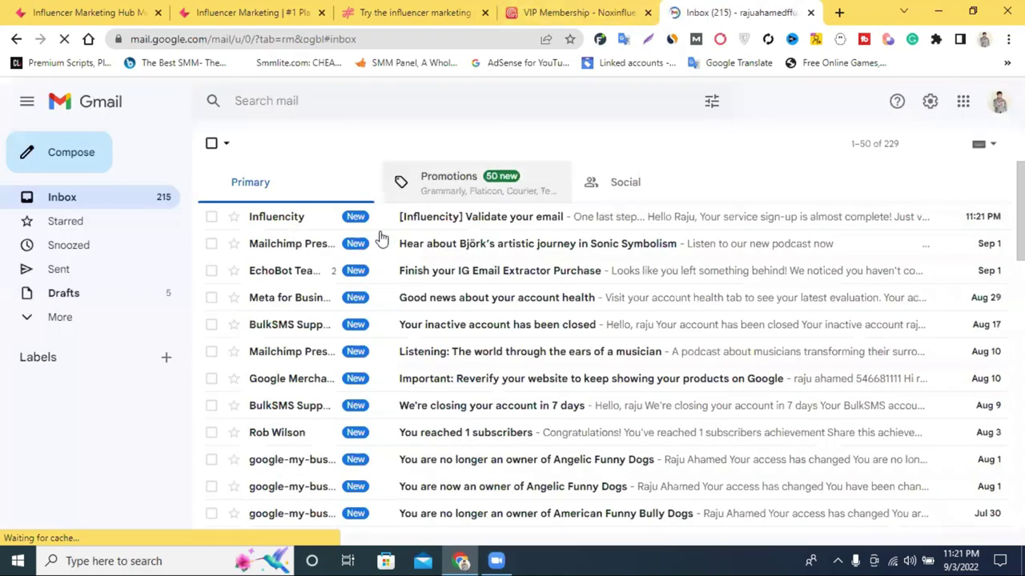
# - Open the "[Influencity] Validate your email" message and follow its validation link
pyautogui.click(446, 226)
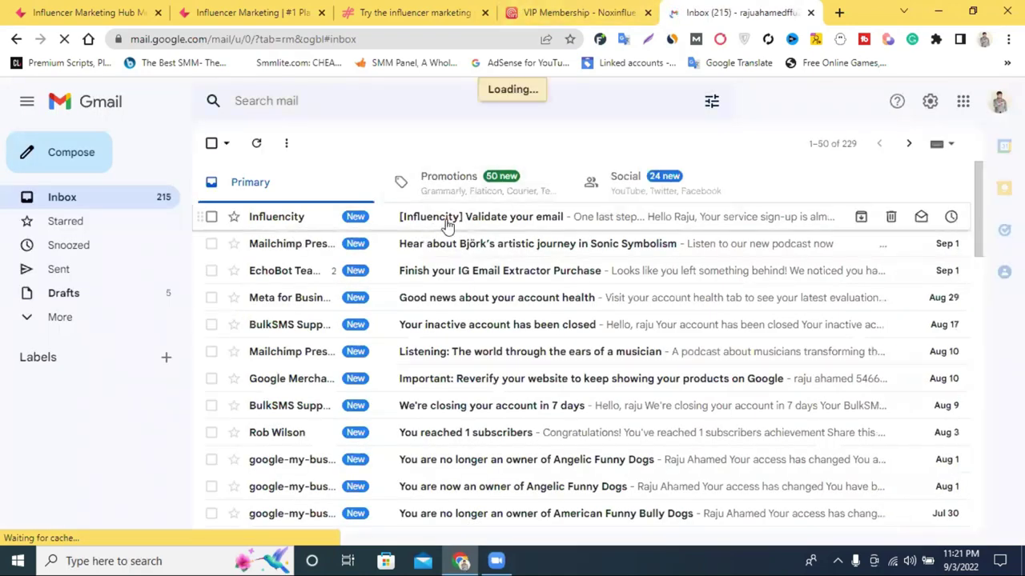
pyautogui.scroll(-1, 460, 304)
pyautogui.click(466, 337)
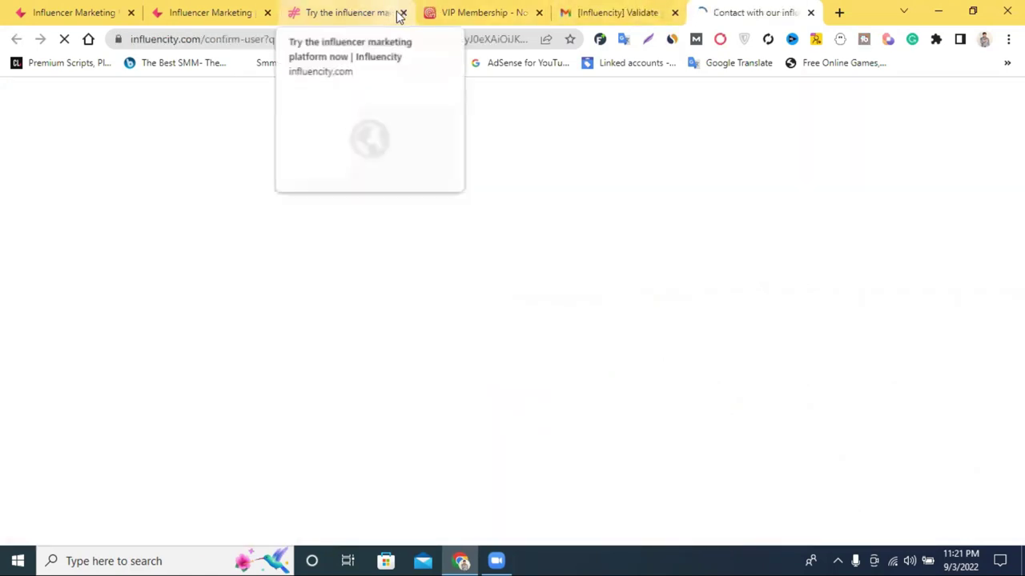
# - Close the old trial sign-up form tab and switch to the email confirmation page
pyautogui.click(390, 13)
pyautogui.click(403, 12)
pyautogui.click(693, 12)
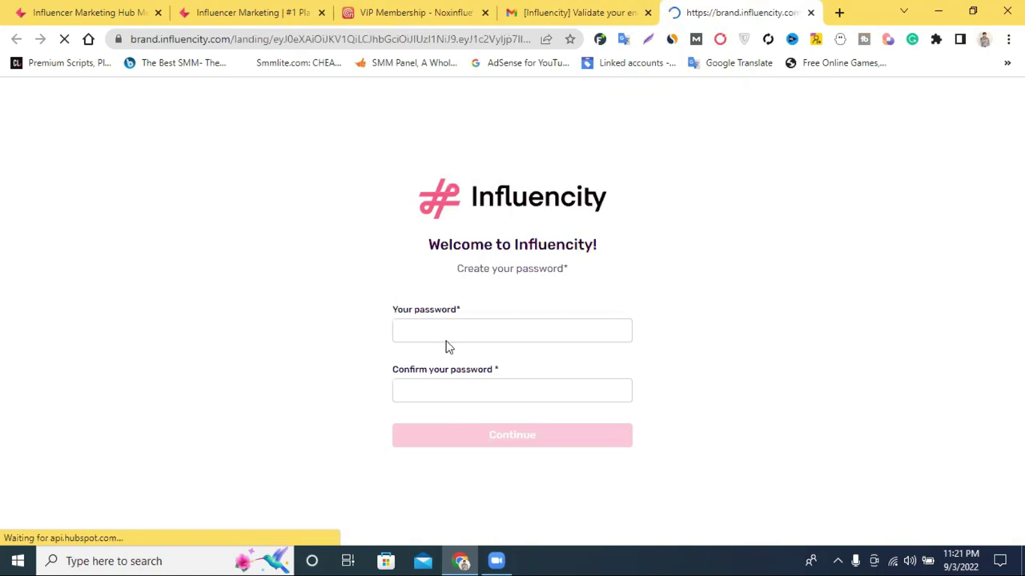
pyautogui.click(450, 325)
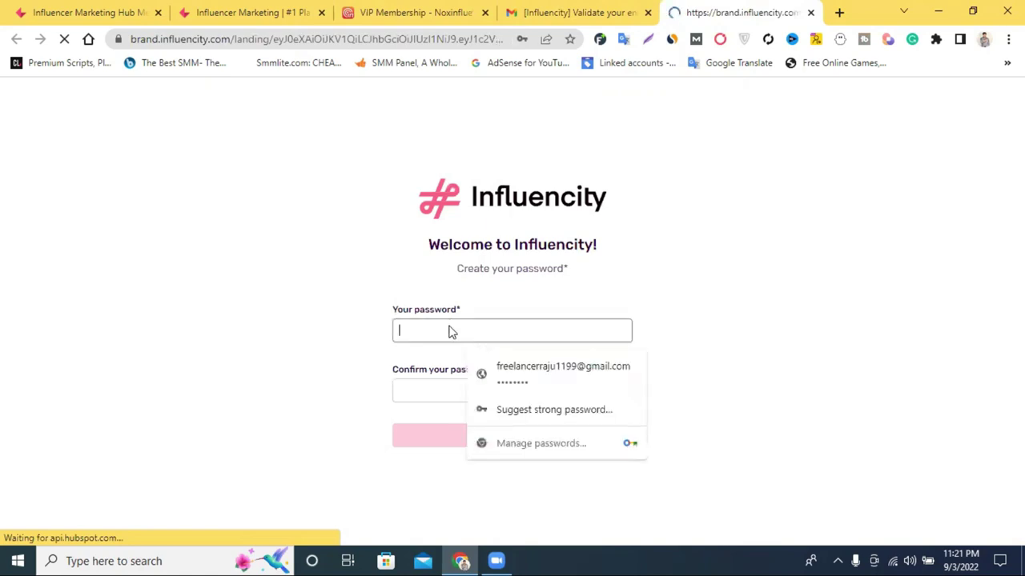
pyautogui.rightClick(450, 332)
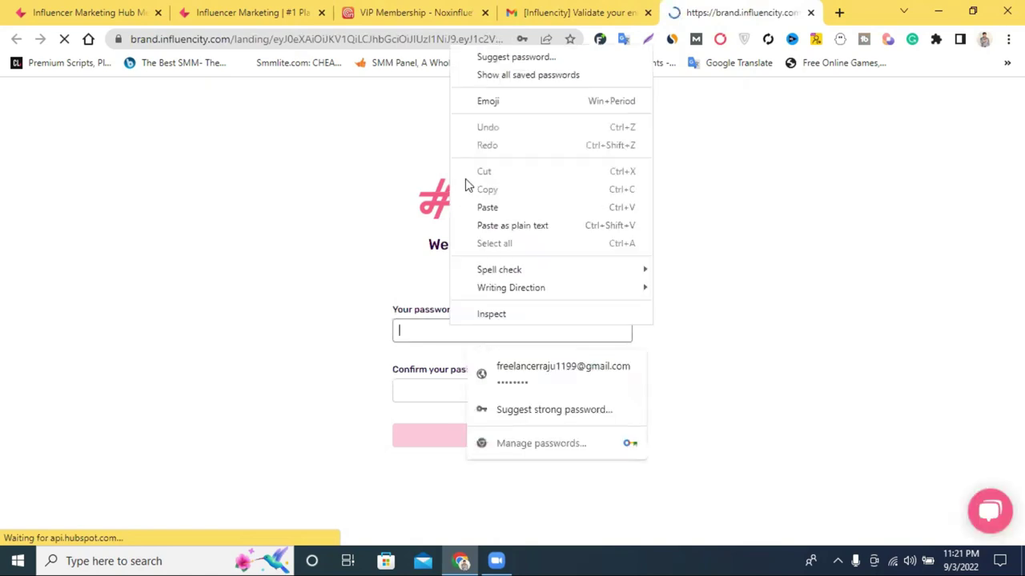
pyautogui.press('Return')
pyautogui.click(430, 391)
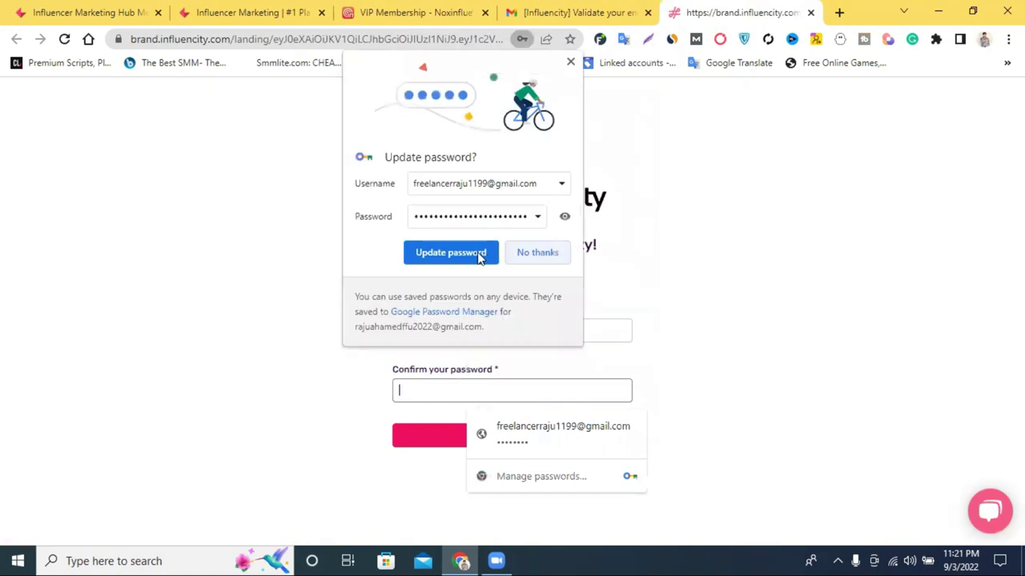
pyautogui.click(451, 253)
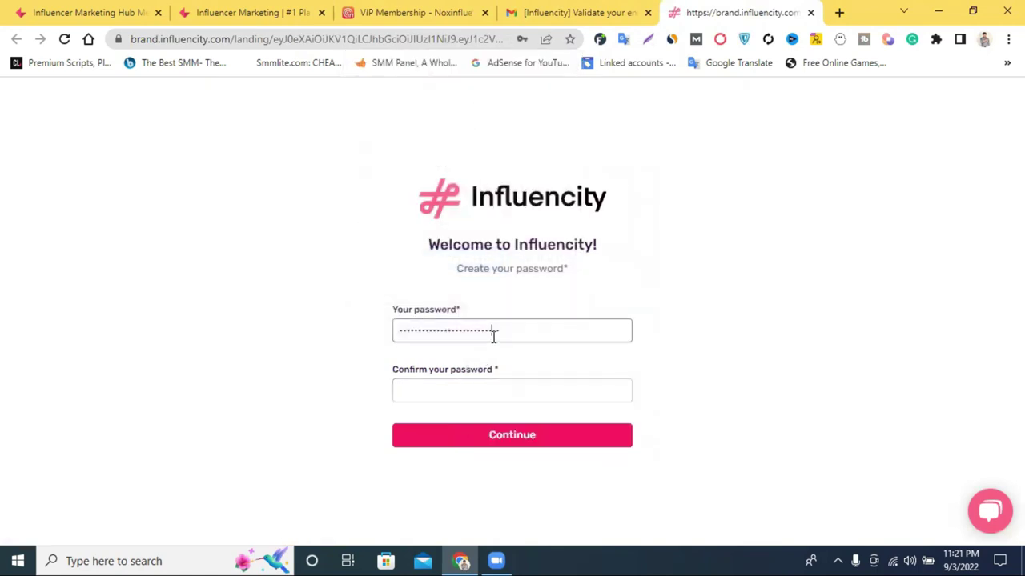
pyautogui.hotkey('ctrl', 'a')
pyautogui.press('BackSpace')
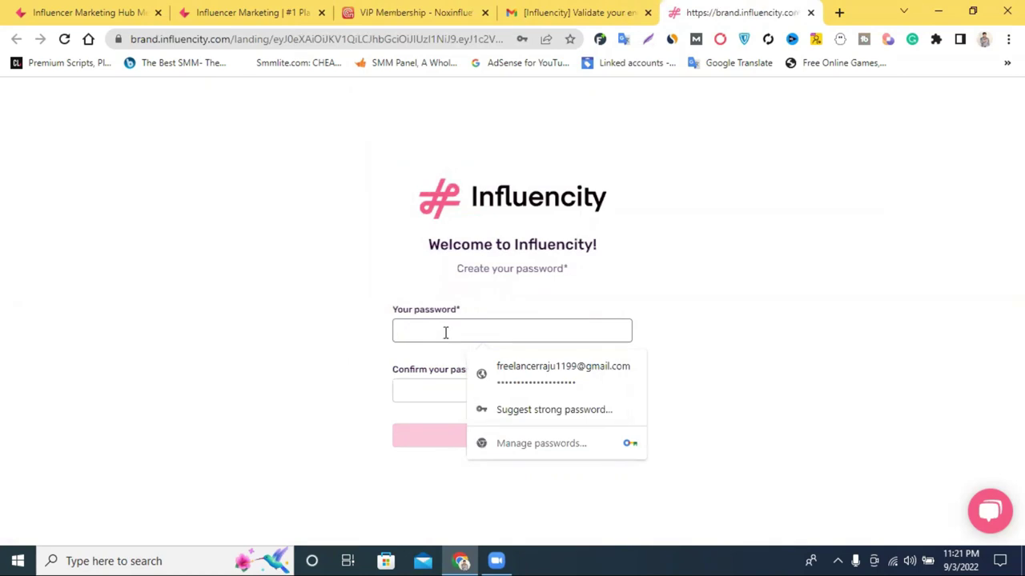
pyautogui.rightClick(394, 322)
pyautogui.click(529, 333)
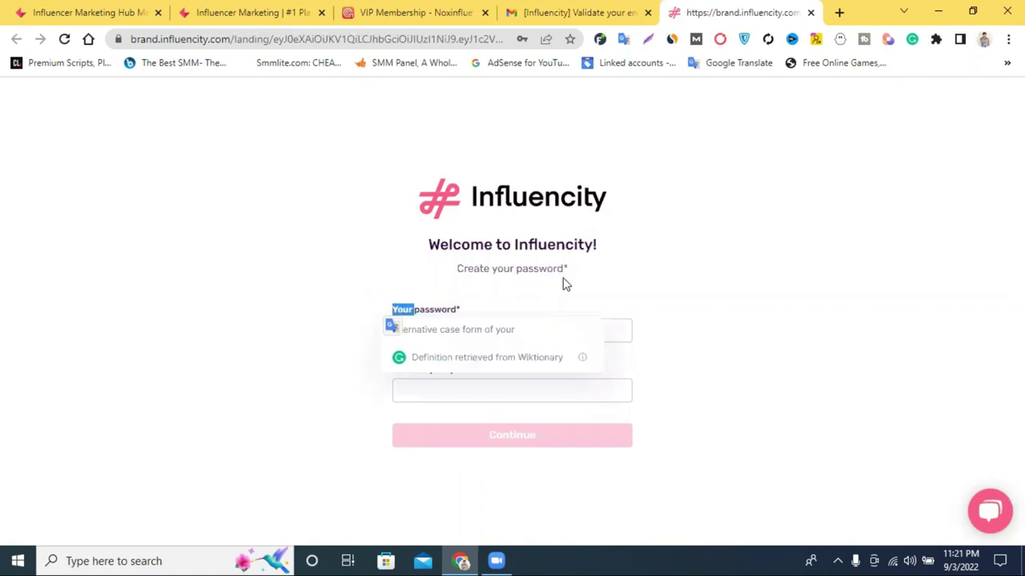
# - Enter the new account password in both password fields, continue to the account and update the password saved in the browser
pyautogui.click(471, 330)
pyautogui.click(470, 332)
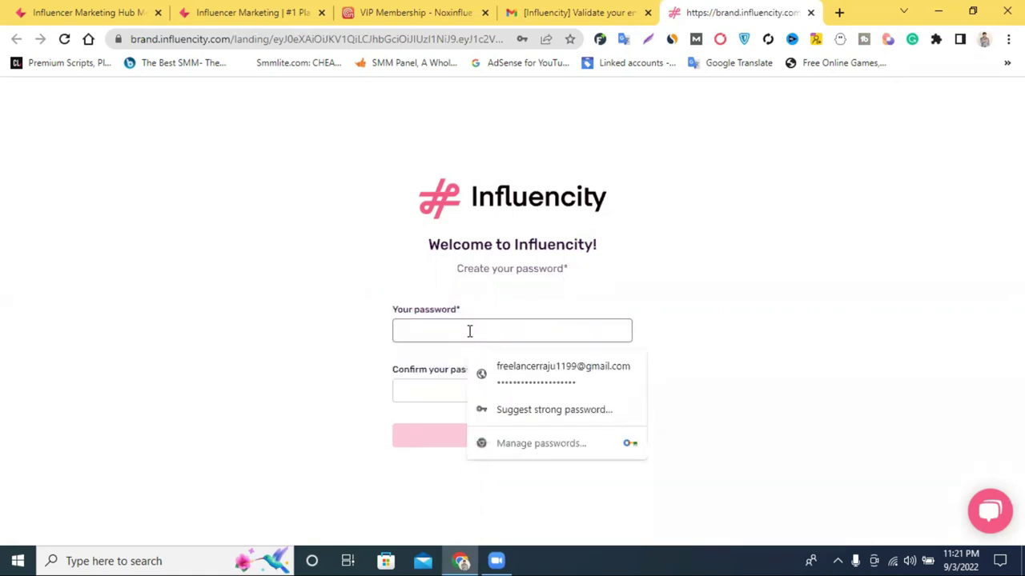
pyautogui.write('••••')
pyautogui.click(406, 392)
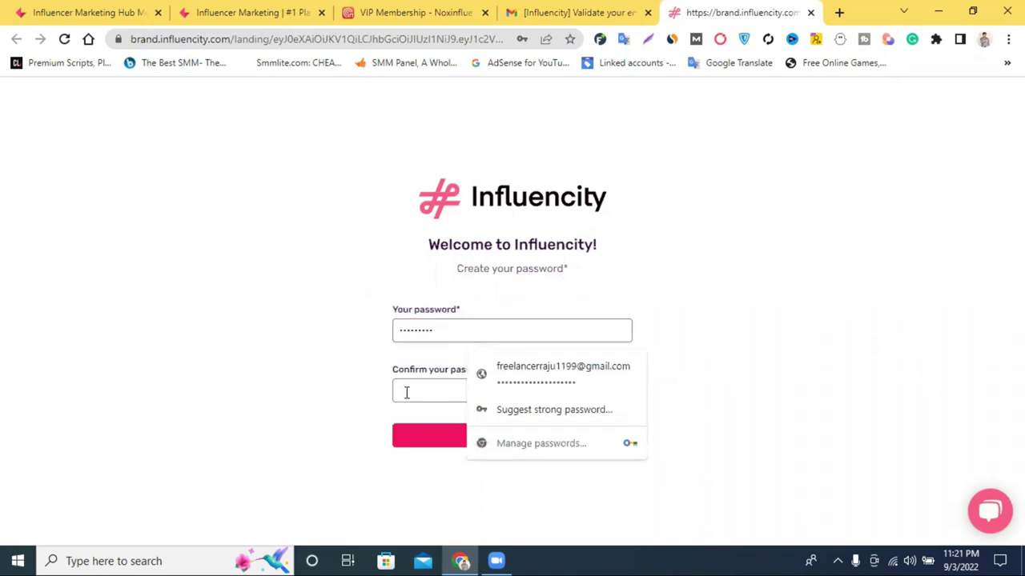
pyautogui.write('•')
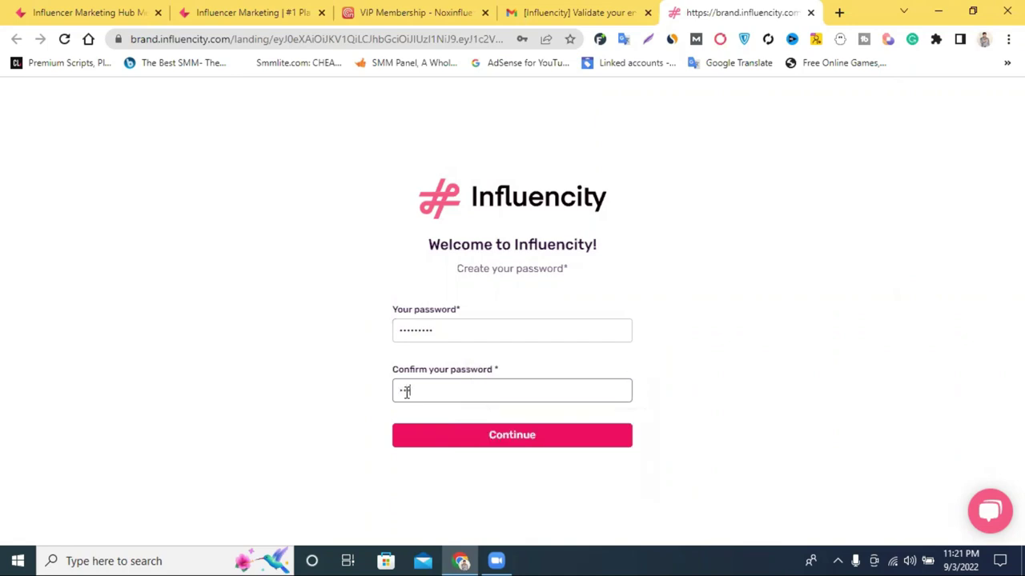
pyautogui.click(426, 439)
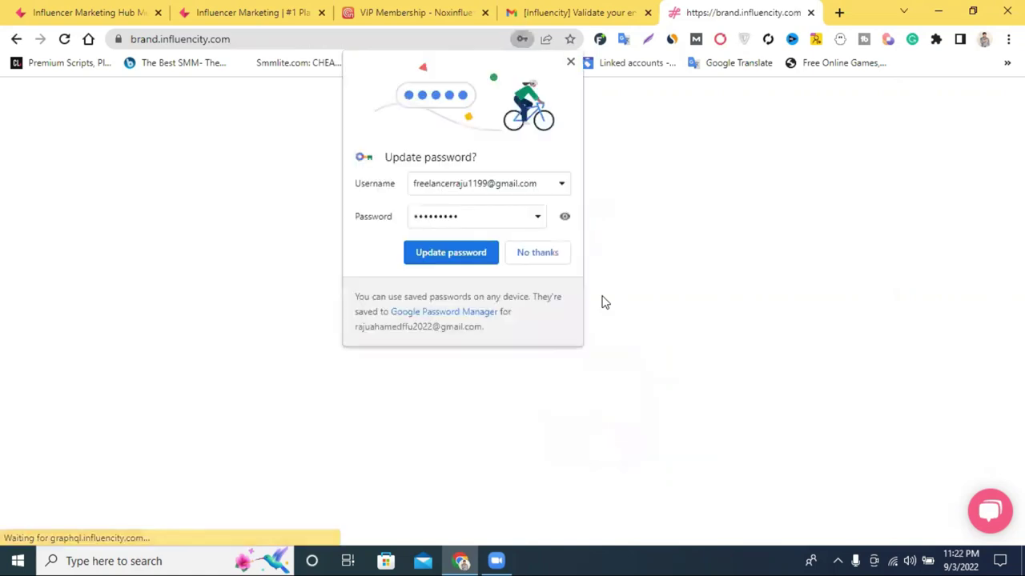
pyautogui.click(450, 253)
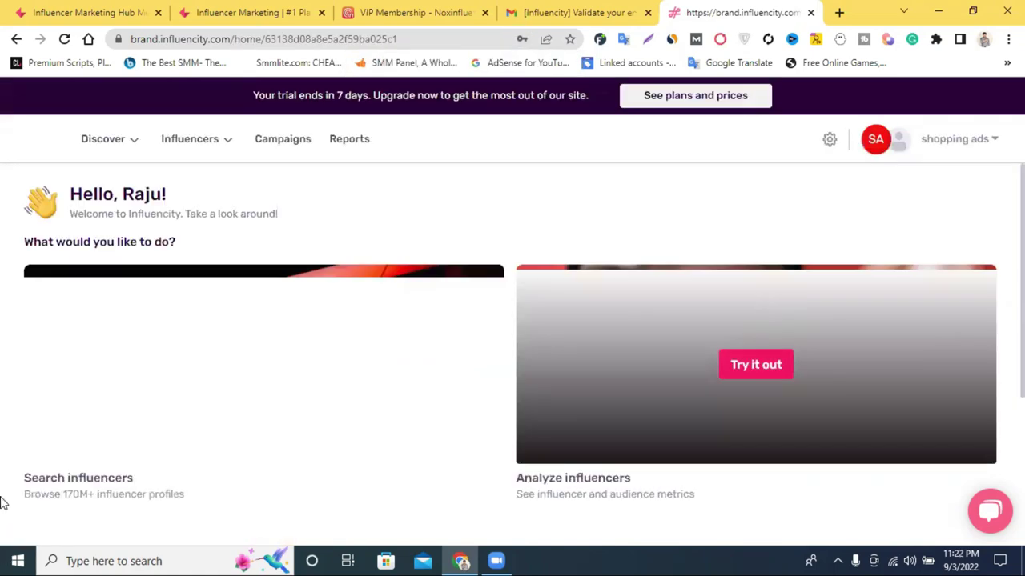
# - Look over the Influencity home dashboard and the tools it offers
pyautogui.scroll(-3, 547, 200)
pyautogui.scroll(3, 568, 184)
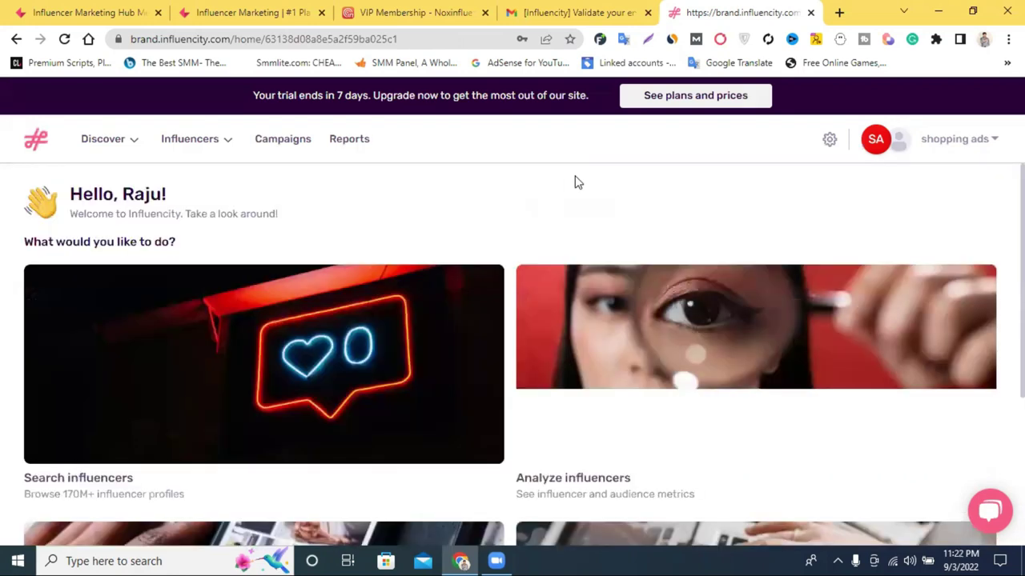
pyautogui.scroll(-3, 497, 304)
pyautogui.scroll(3, 528, 339)
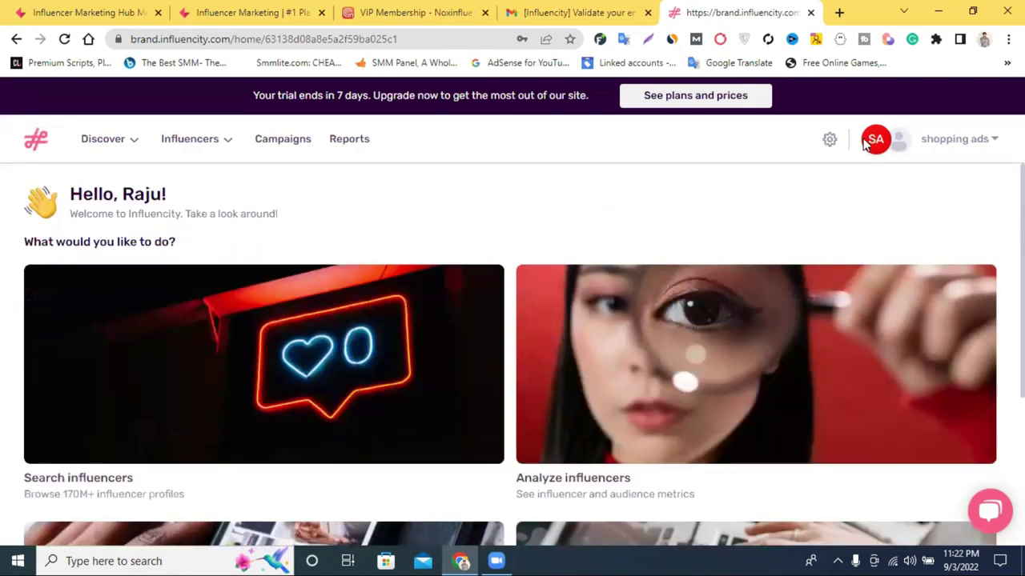
pyautogui.scroll(-1, 504, 190)
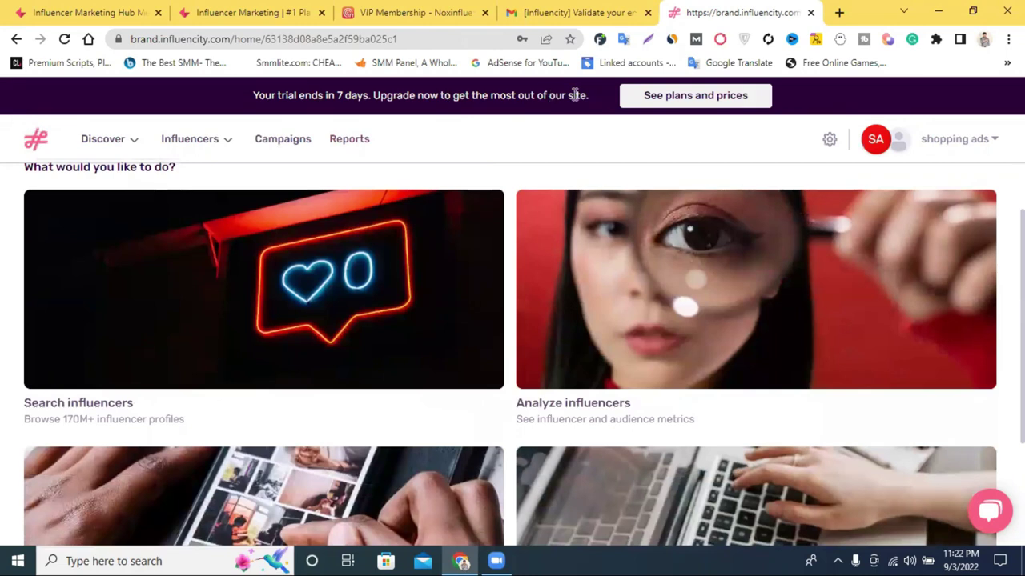
pyautogui.scroll(-1, 529, 230)
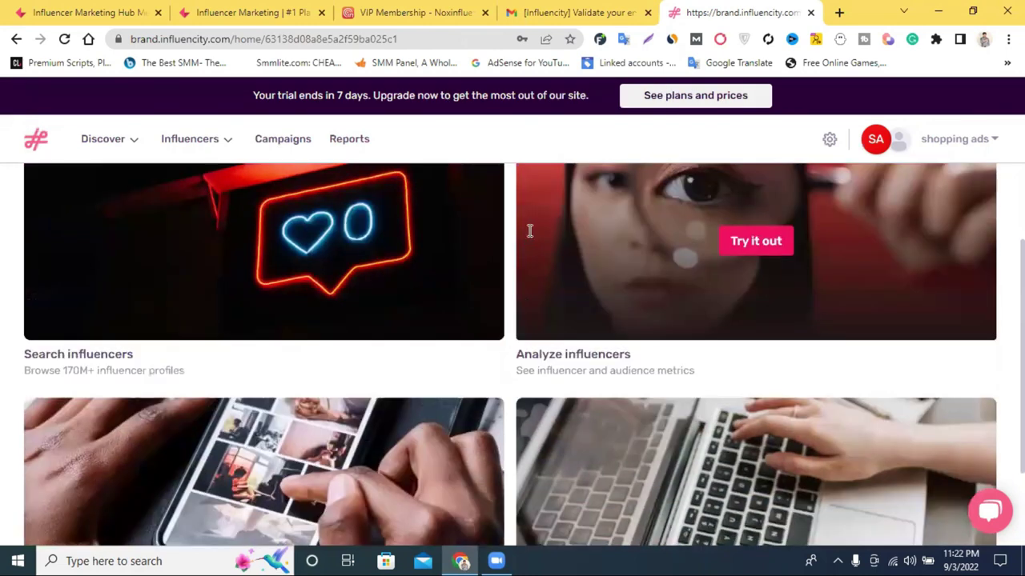
pyautogui.scroll(-2, 529, 231)
pyautogui.scroll(4, 304, 189)
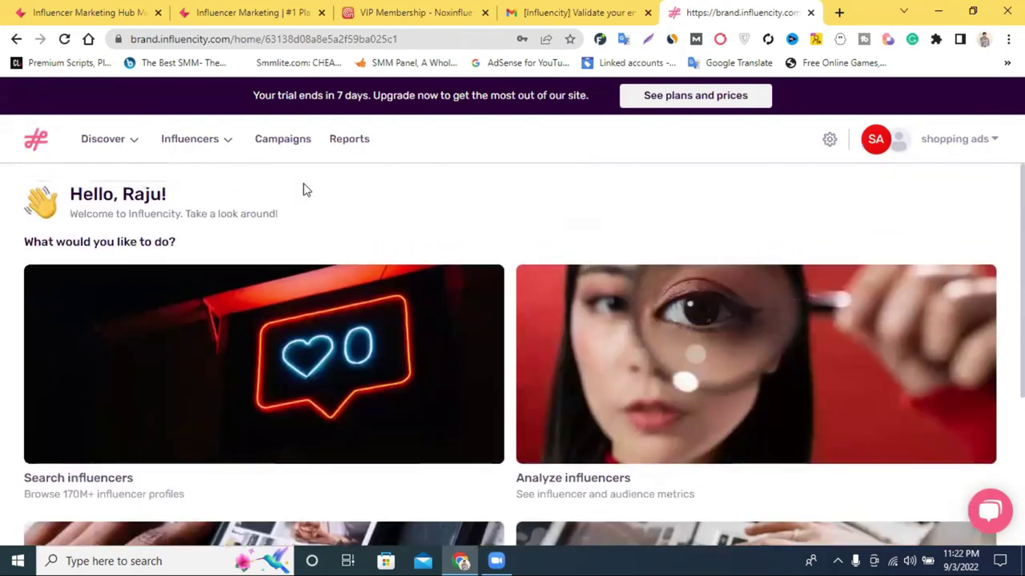
# - Open the 10 Minute Mail site in a new tab, look over its temporary email service and close the tab
pyautogui.click(839, 12)
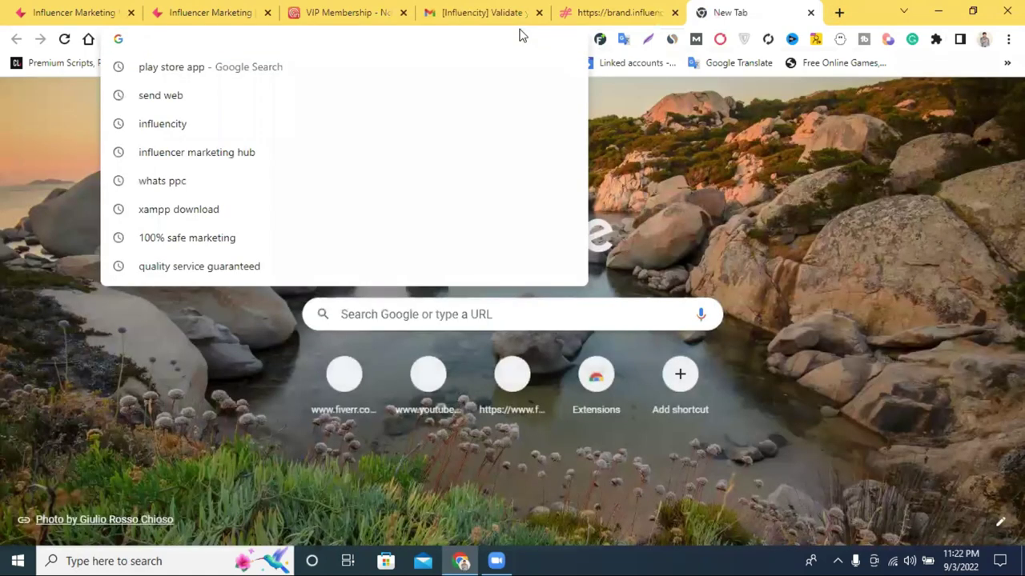
pyautogui.write('10')
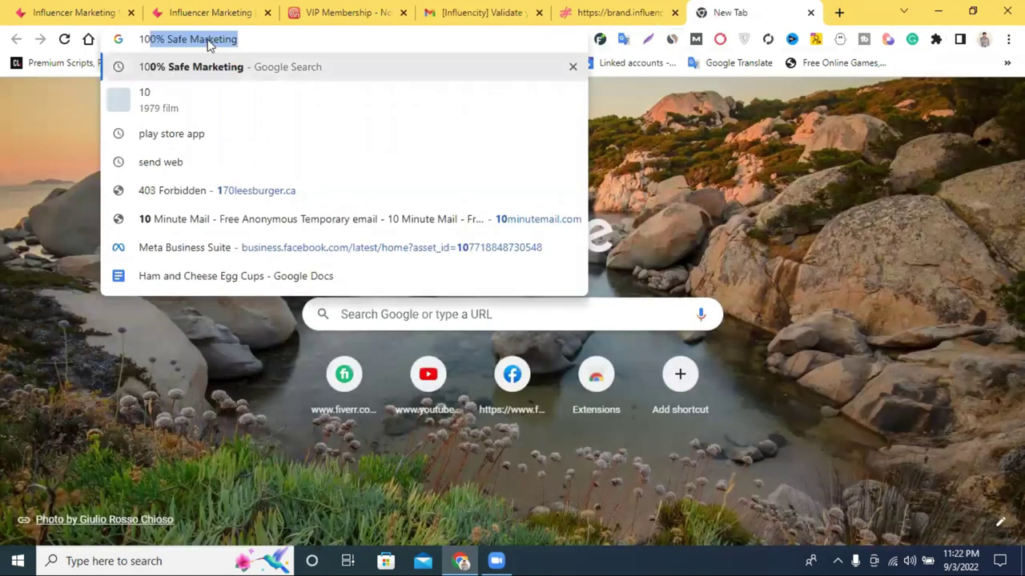
pyautogui.click(230, 134)
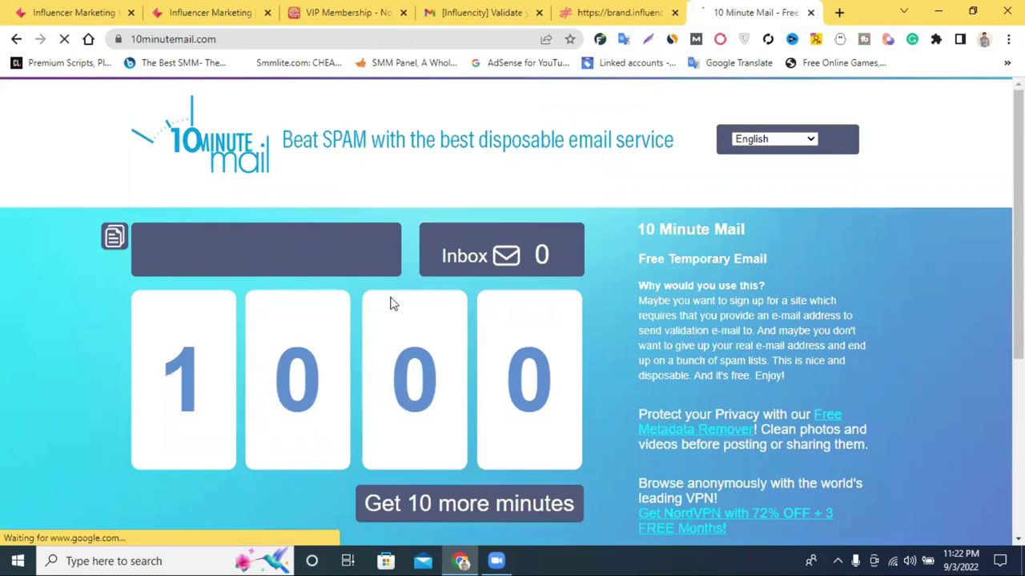
pyautogui.scroll(-3, 404, 312)
pyautogui.scroll(3, 600, 264)
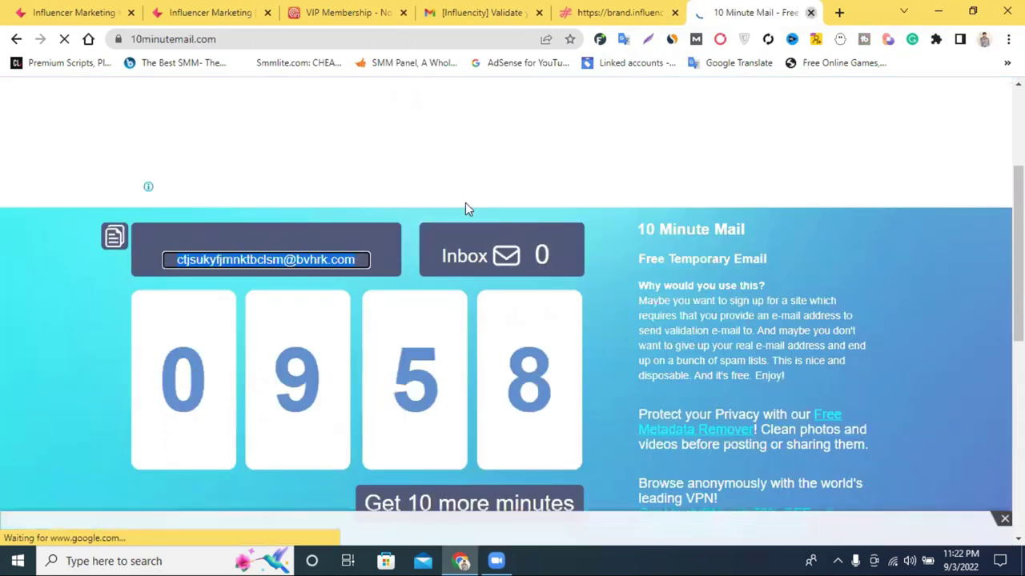
pyautogui.hotkey('ctrl', 'w')
pyautogui.scroll(1, 713, 218)
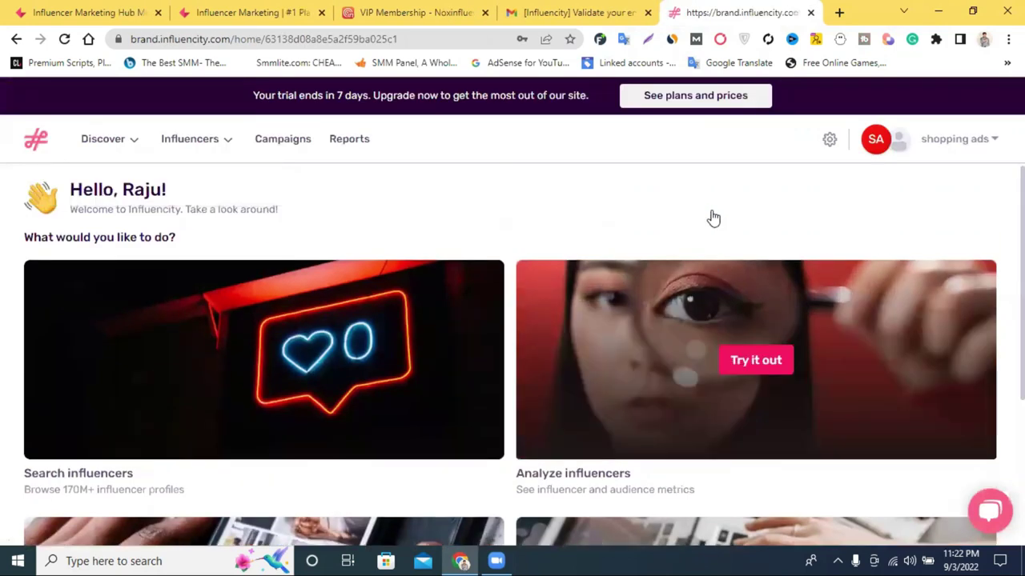
# - Close the Gmail tab with the validation email and switch to the Noxinfluencer pricing page
pyautogui.scroll(-3, 712, 218)
pyautogui.scroll(3, 715, 218)
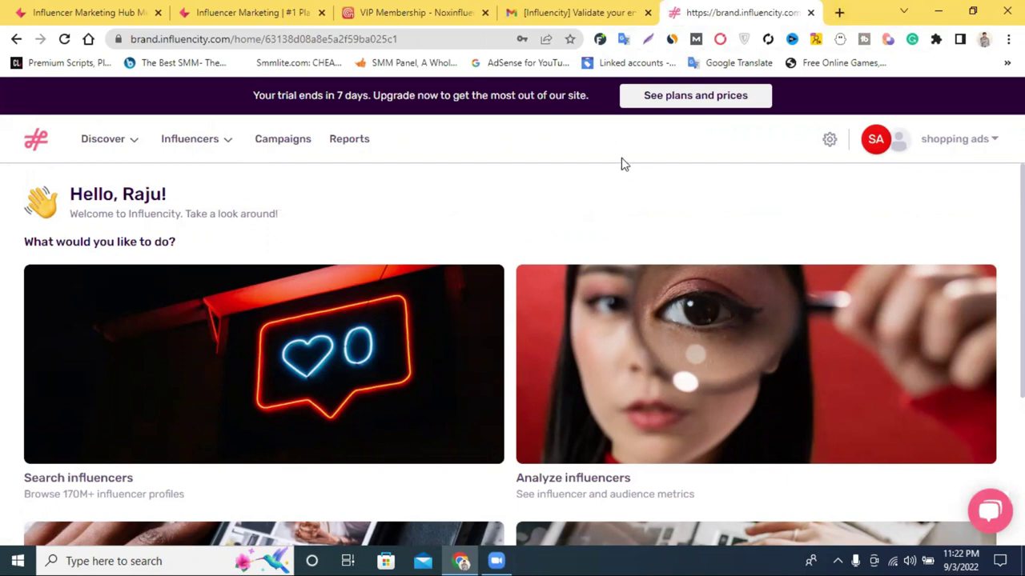
pyautogui.click(552, 10)
pyautogui.click(648, 12)
pyautogui.click(453, 9)
pyautogui.hotkey('ctrl', 'Tab')
pyautogui.click(444, 7)
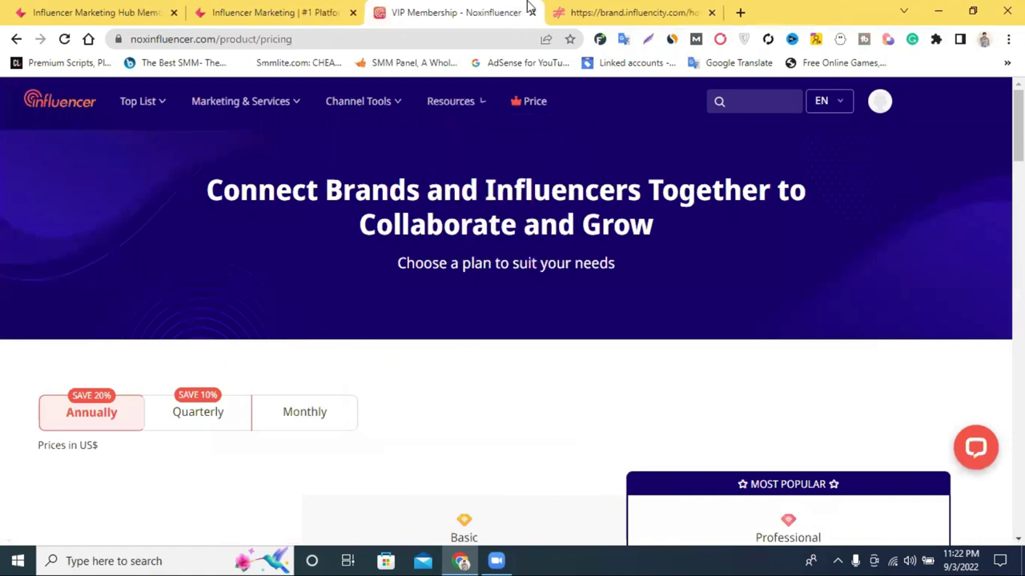
# - Compare the Influencity home dashboard with the Noxinfluencer pricing page by switching between them
pyautogui.moveTo(558, 7)
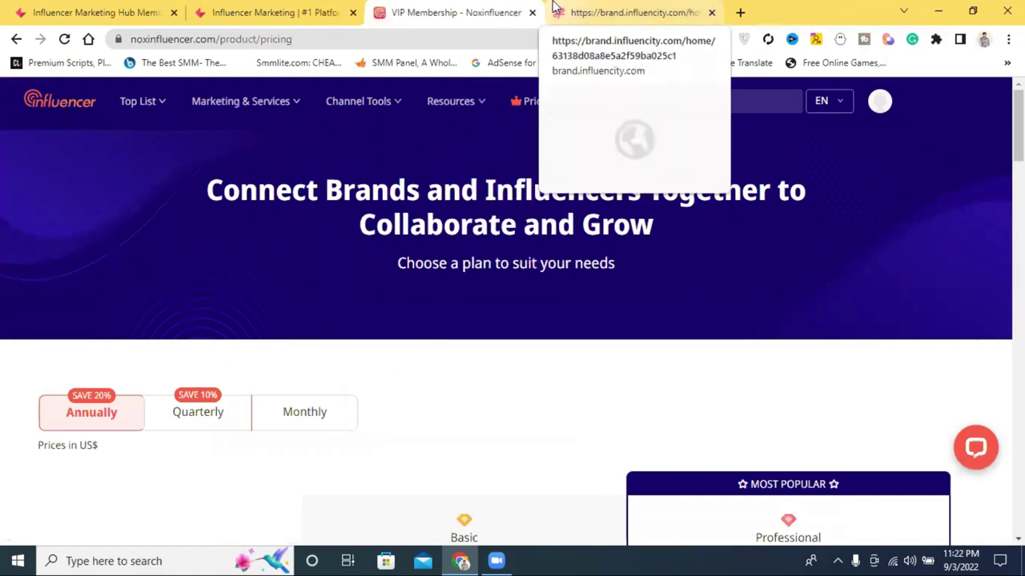
pyautogui.click(558, 8)
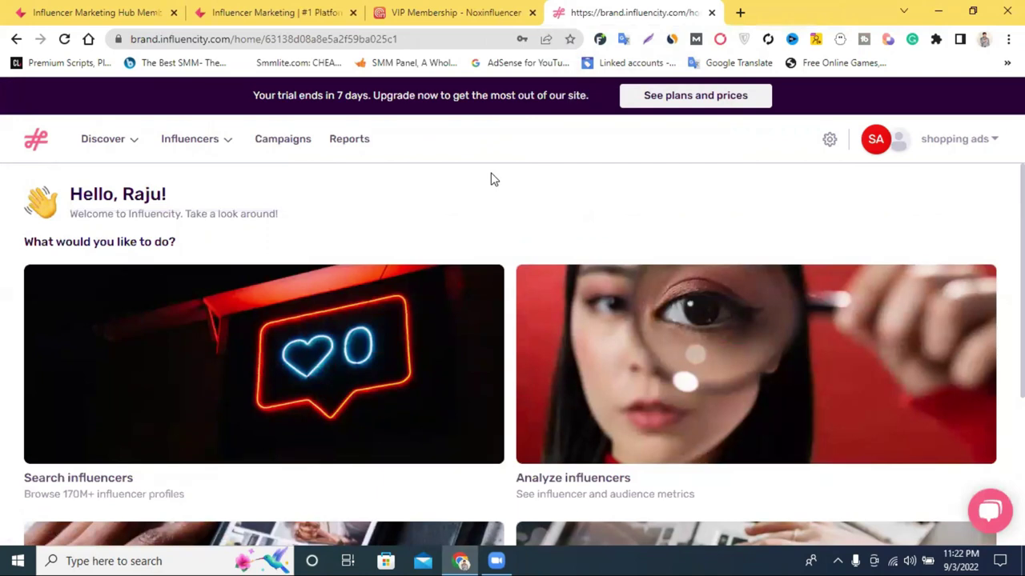
pyautogui.click(492, 8)
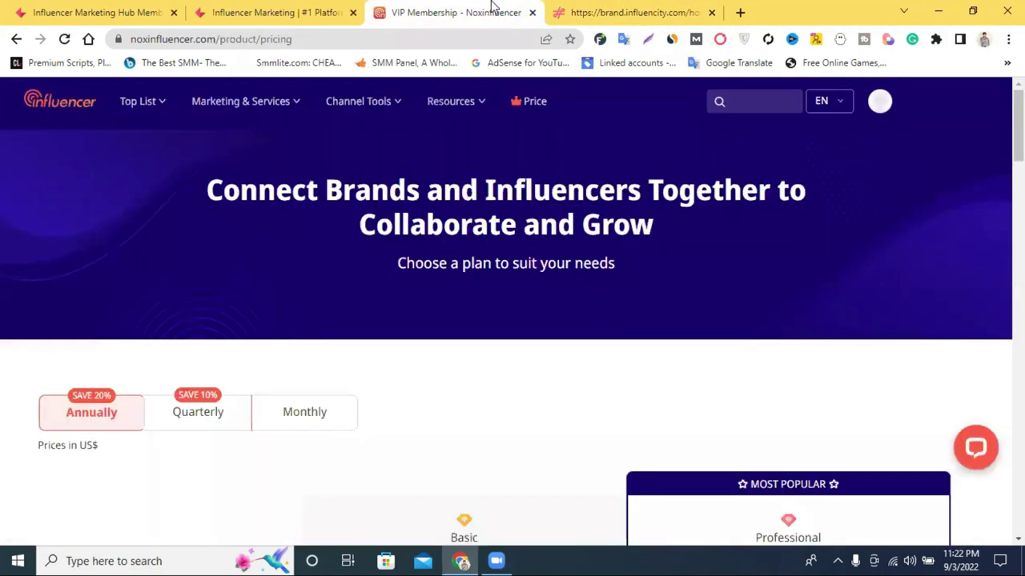
pyautogui.click(622, 11)
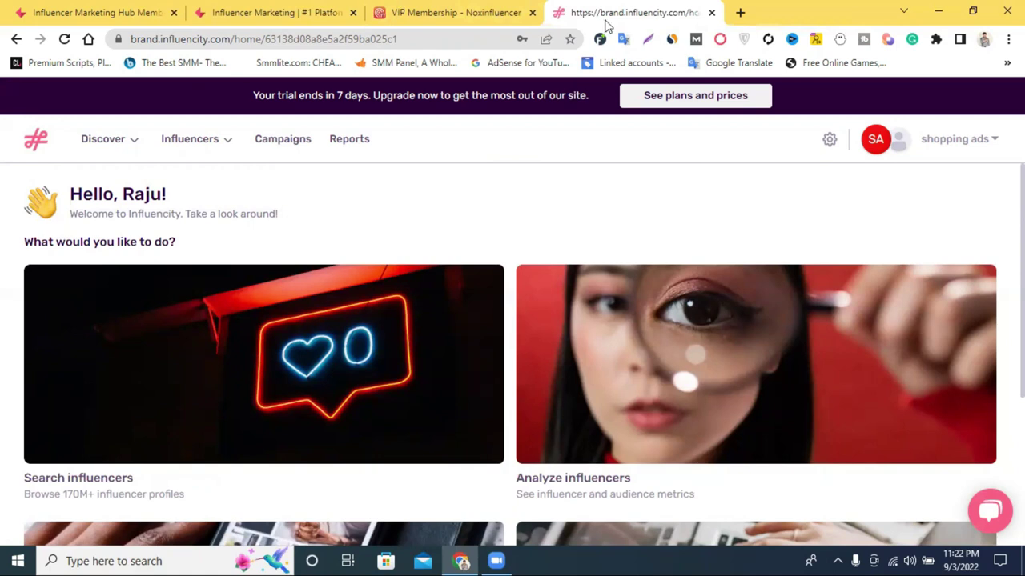
pyautogui.click(464, 8)
pyautogui.click(662, 8)
pyautogui.click(483, 8)
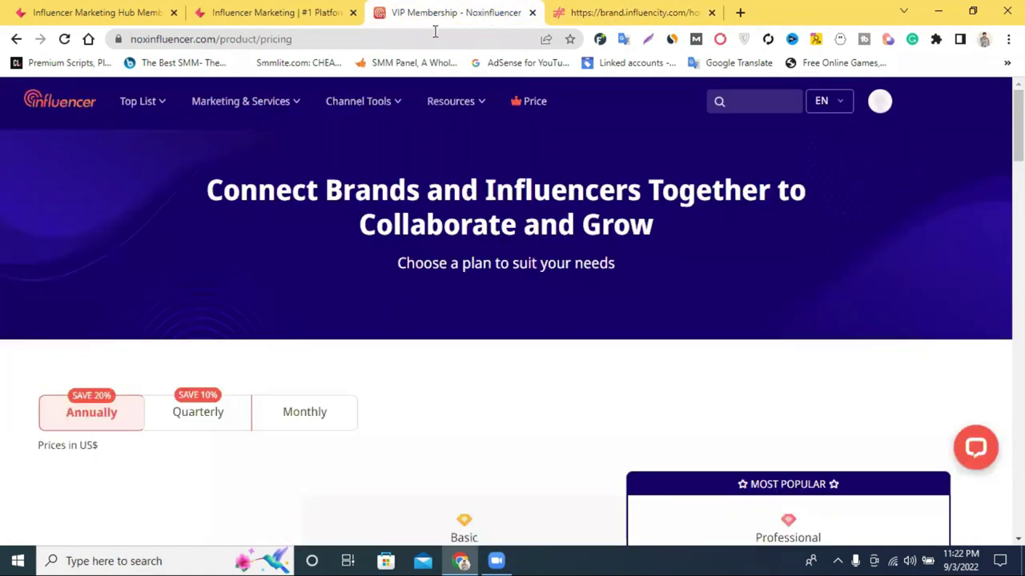
# - Open Google Drive from the Google apps list in a new tab
pyautogui.click(742, 12)
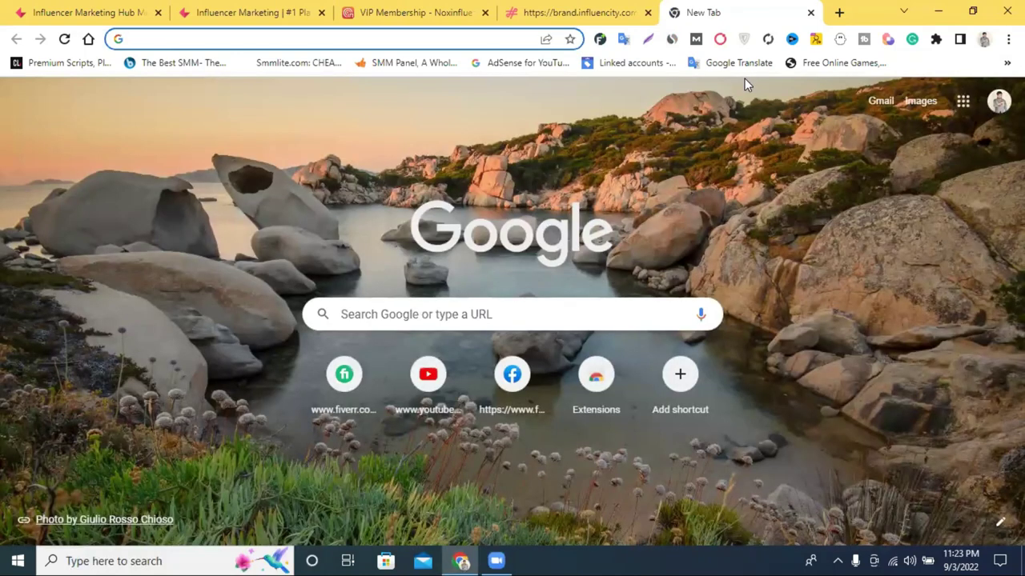
pyautogui.click(998, 101)
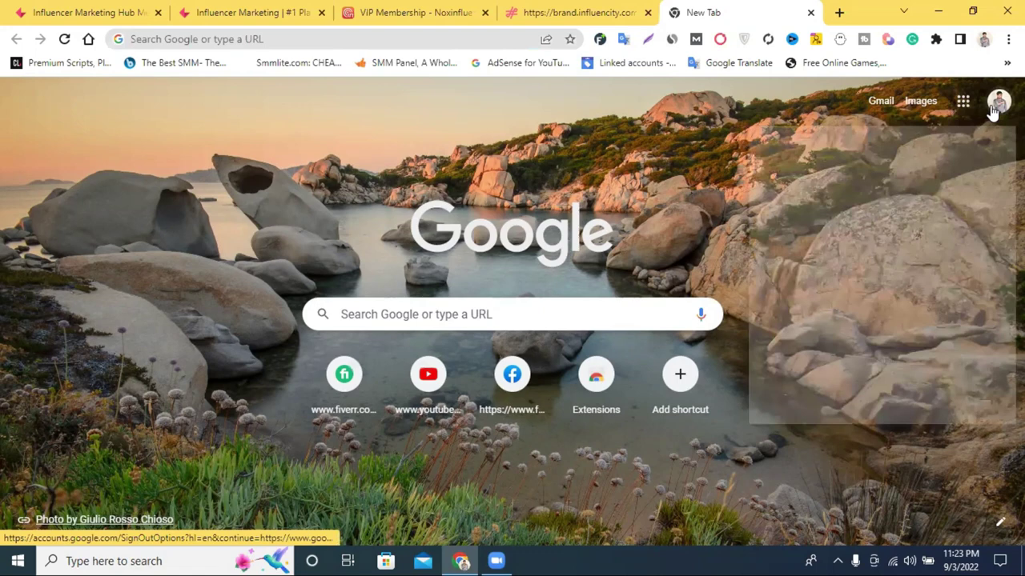
pyautogui.click(964, 103)
pyautogui.click(963, 102)
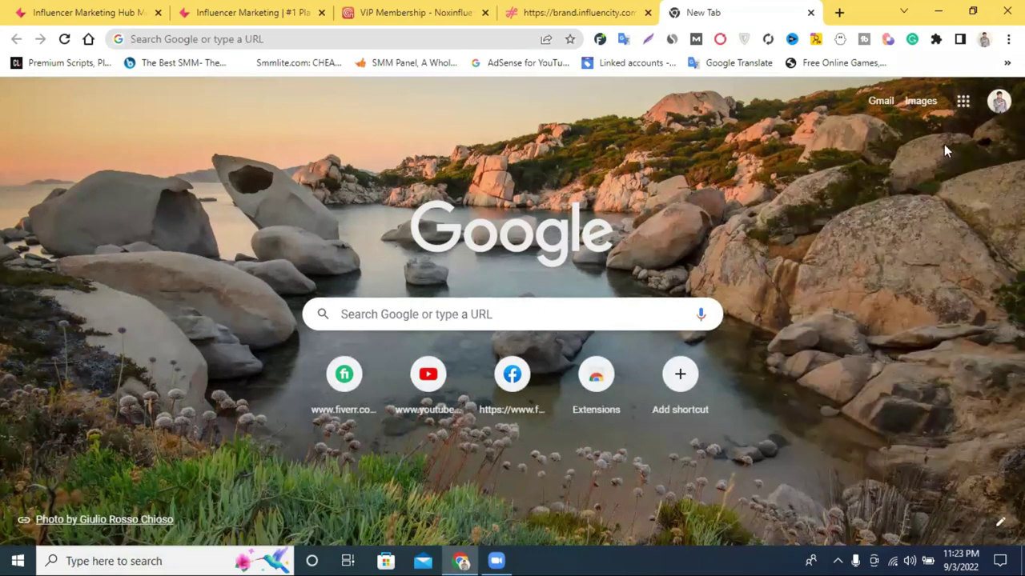
pyautogui.click(964, 114)
pyautogui.click(900, 256)
pyautogui.scroll(-1, 899, 296)
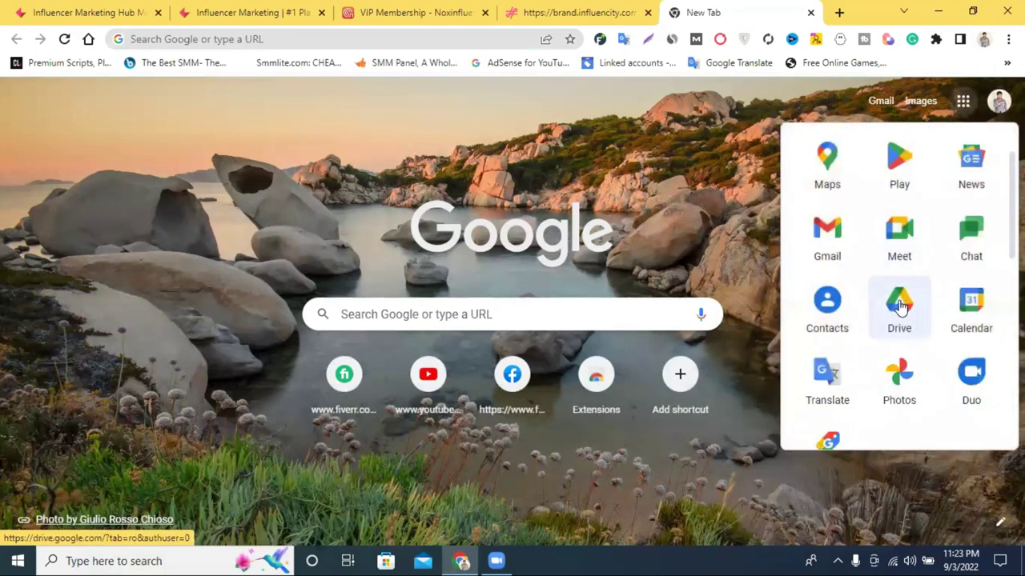
pyautogui.click(899, 305)
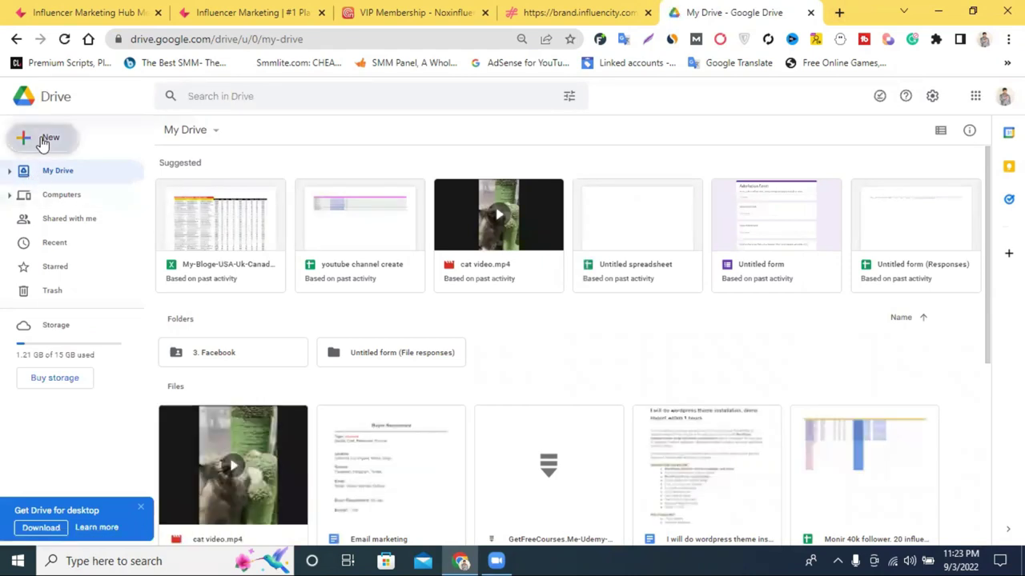
# - Create a new blank Google Sheets spreadsheet from Drive and close the Drive tab
pyautogui.click(44, 141)
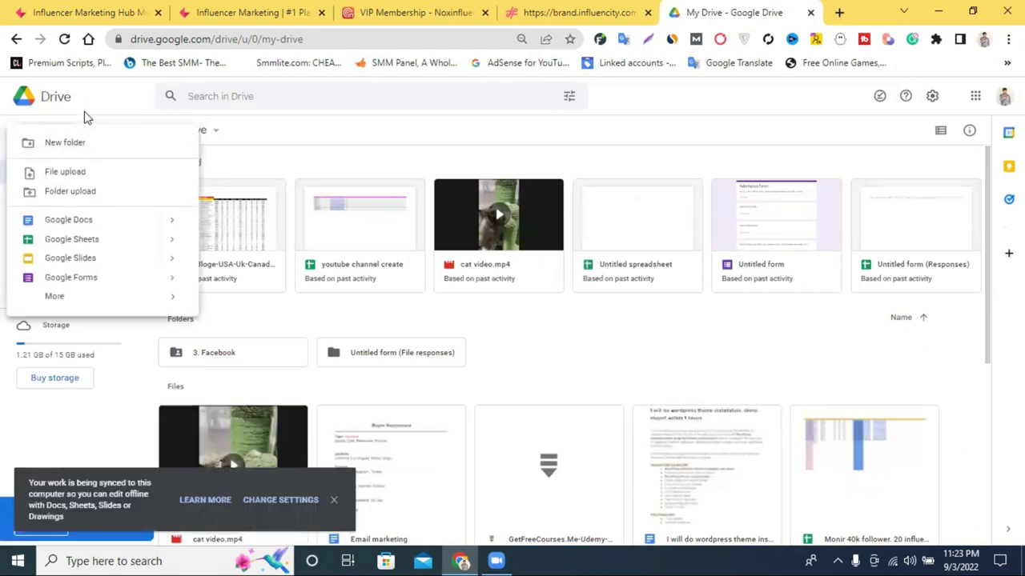
pyautogui.click(88, 117)
pyautogui.click(20, 142)
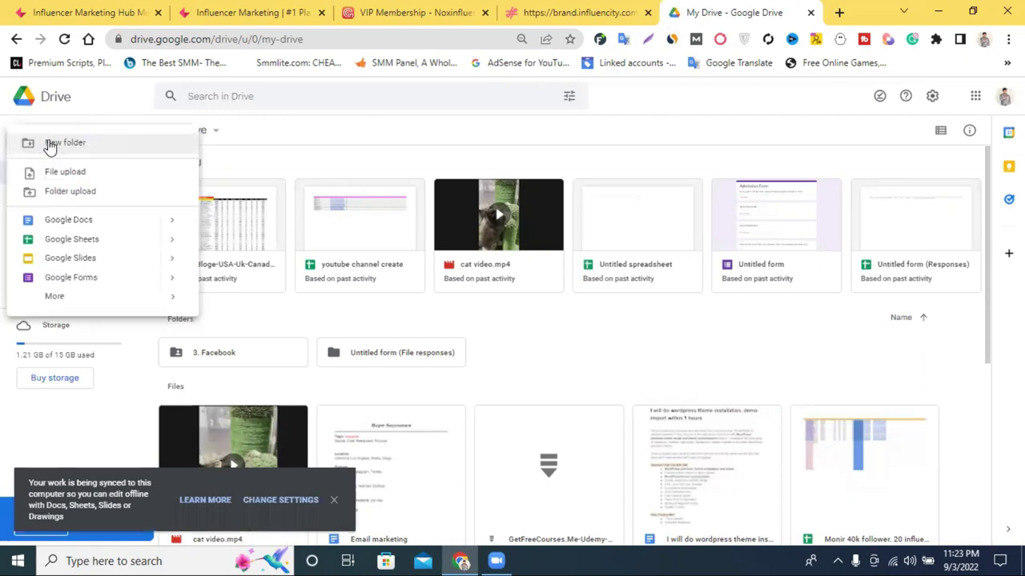
pyautogui.click(90, 241)
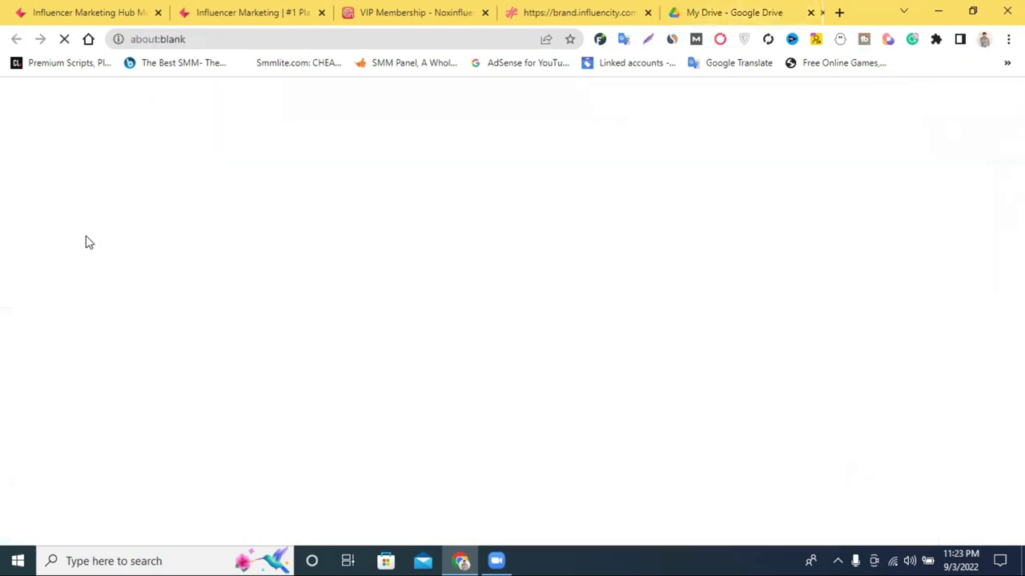
pyautogui.click(613, 12)
pyautogui.click(675, 13)
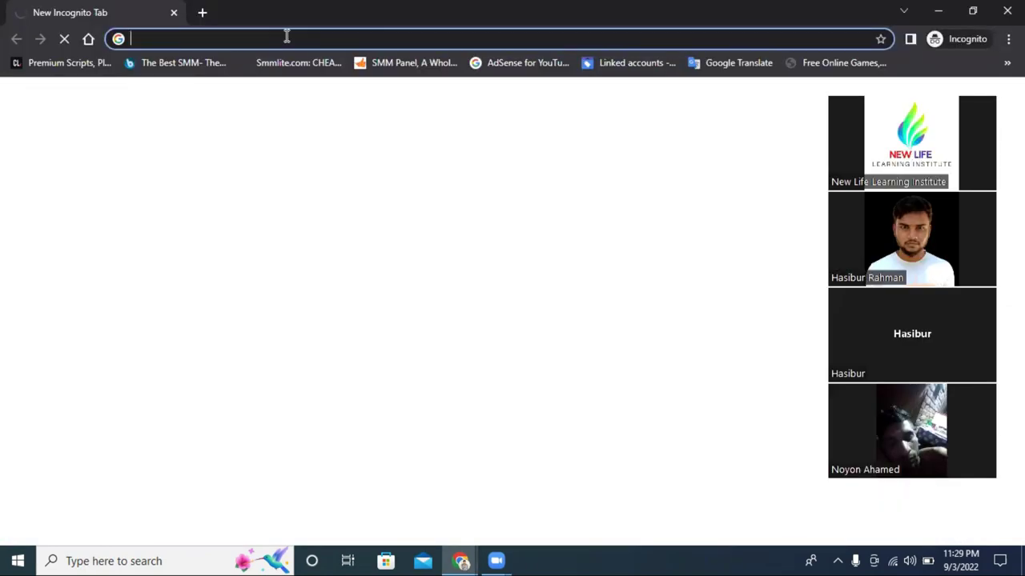
# - Open fiverr.com in the incognito window and look over its home page
pyautogui.write('fo')
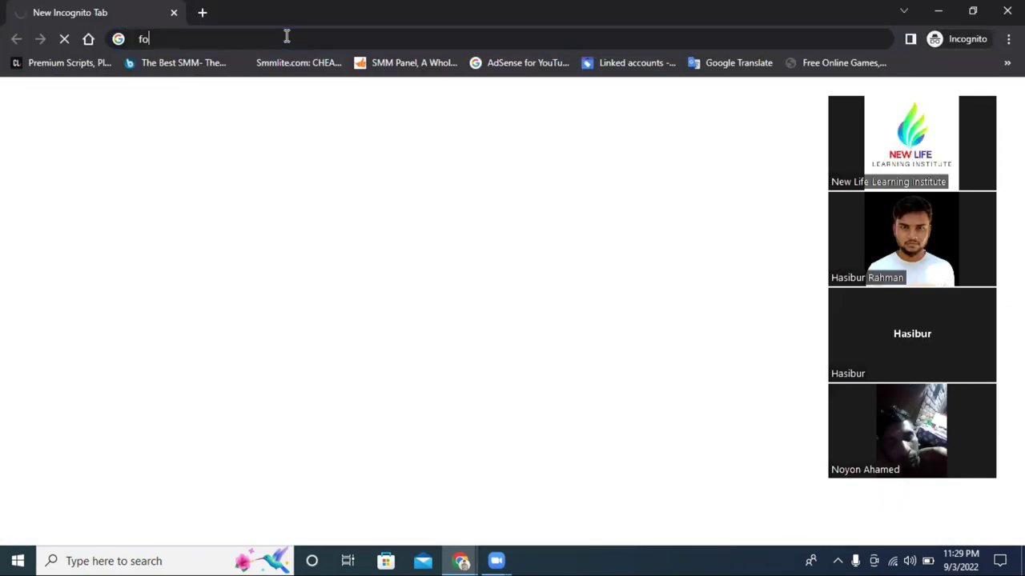
pyautogui.write('iv')
pyautogui.press('BackSpace')
pyautogui.press('BackSpace')
pyautogui.press('BackSpace')
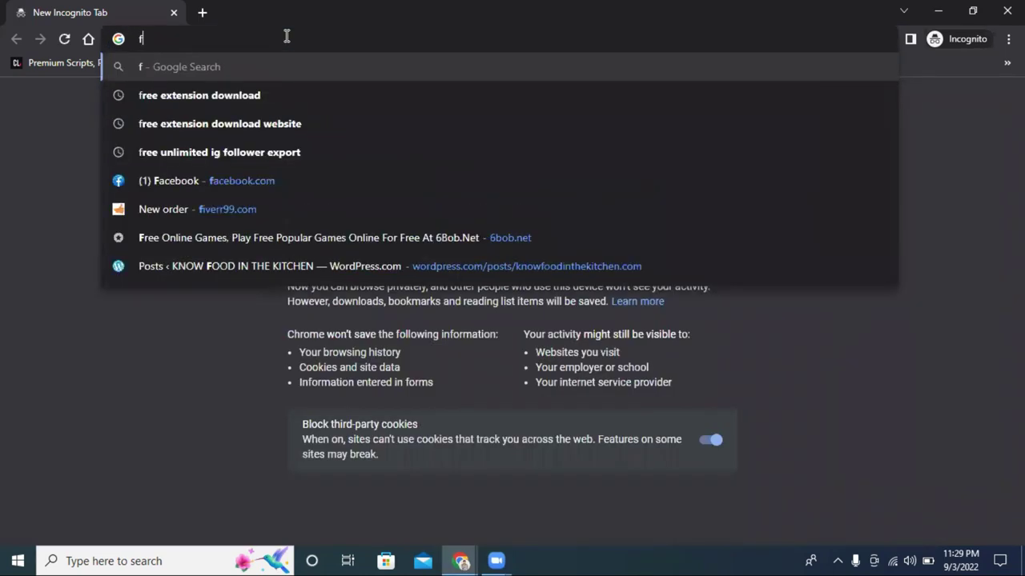
pyautogui.write('iverr.com')
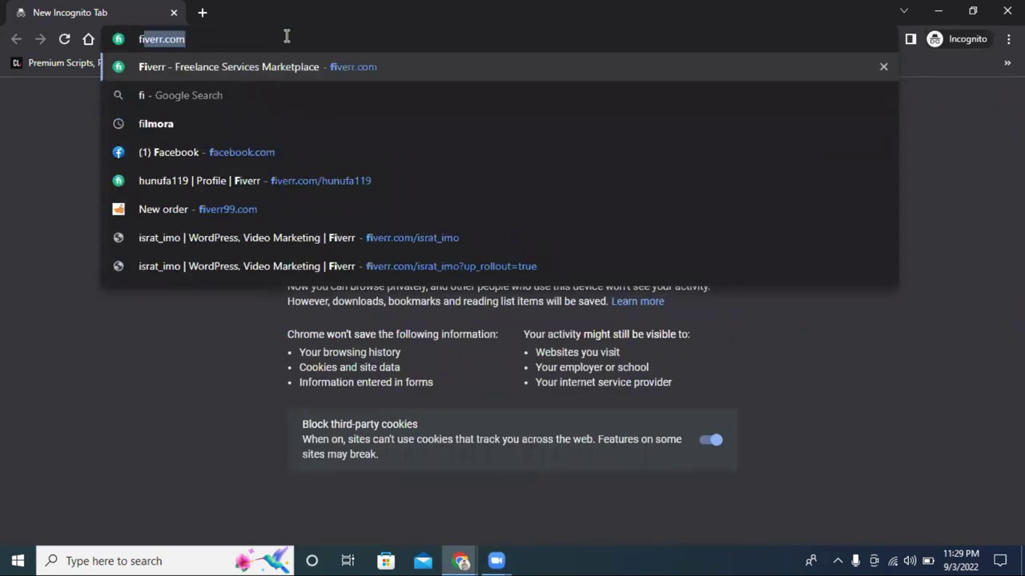
pyautogui.press('Return')
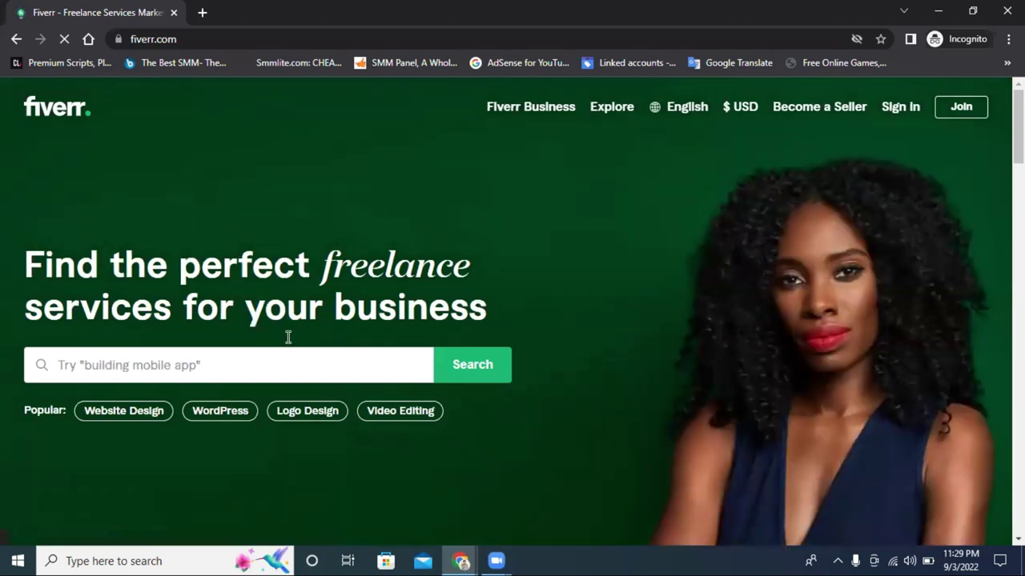
pyautogui.scroll(-3, 171, 304)
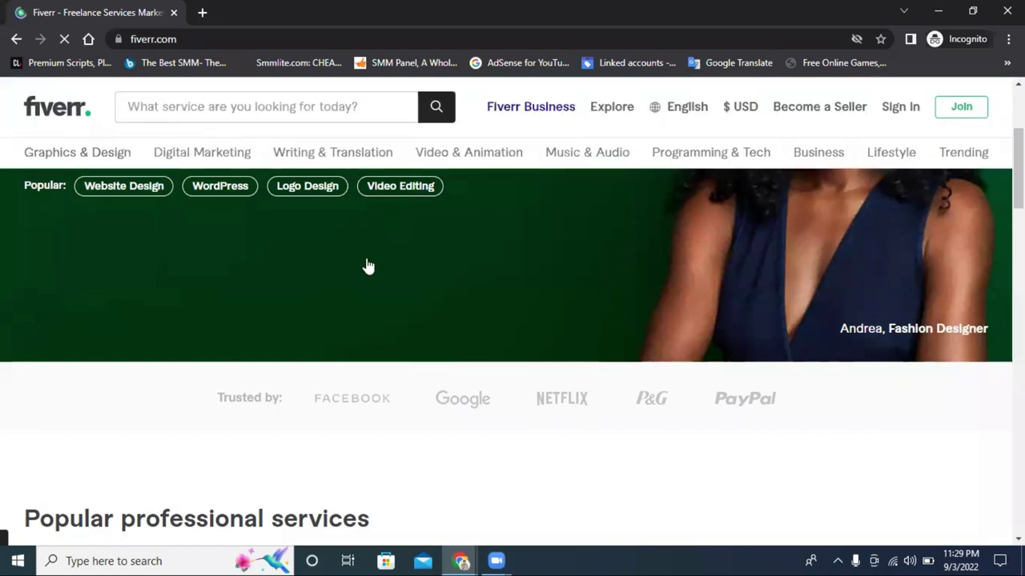
pyautogui.scroll(3, 366, 265)
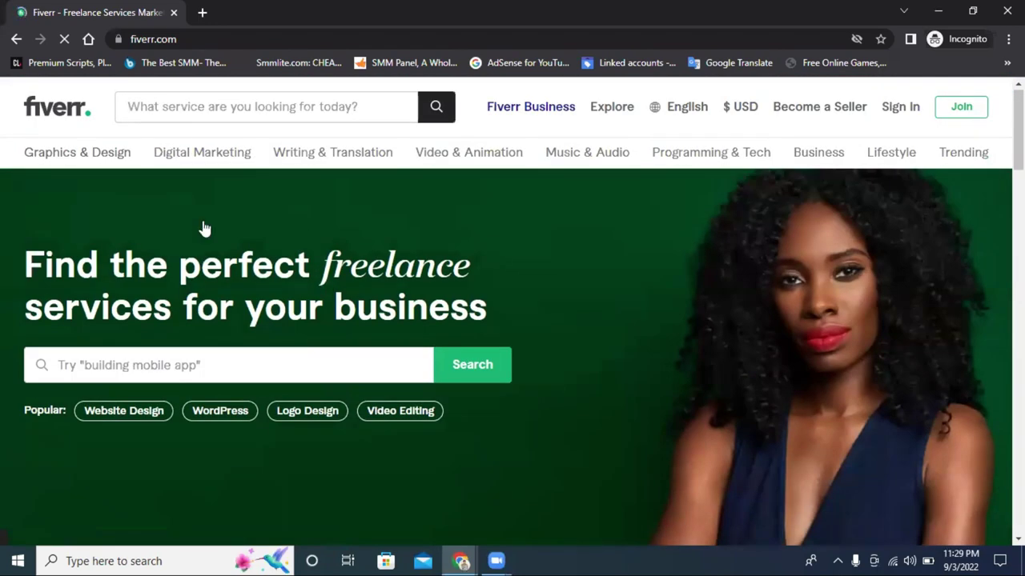
# - Search Fiverr for the suggested service "influencer research"
pyautogui.click(156, 362)
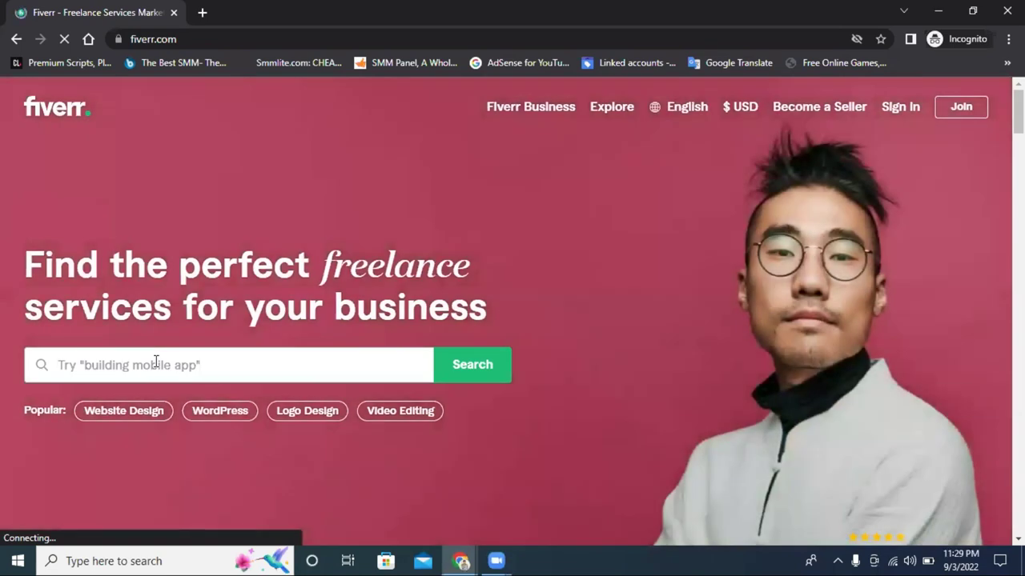
pyautogui.write('in')
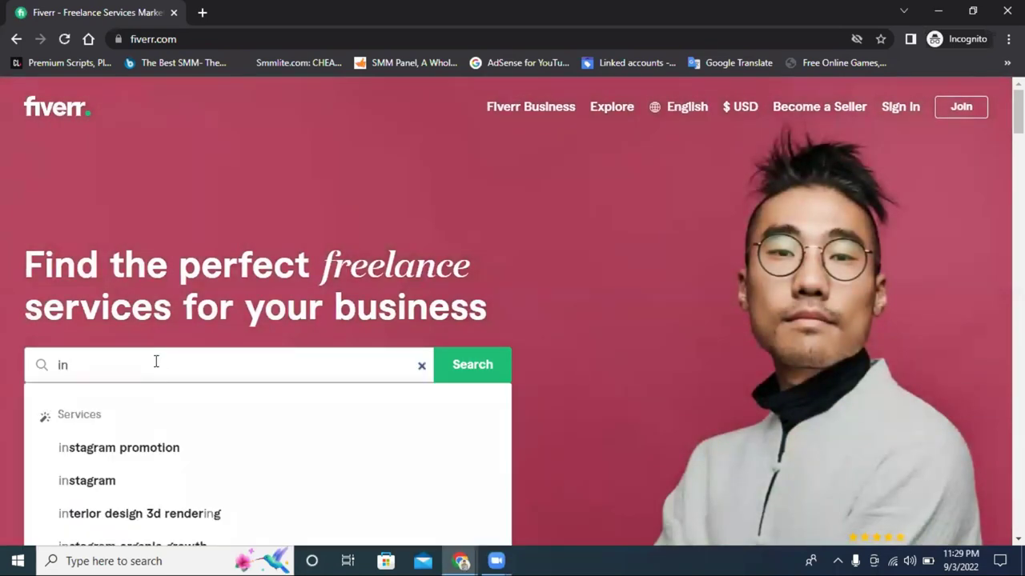
pyautogui.write('flu')
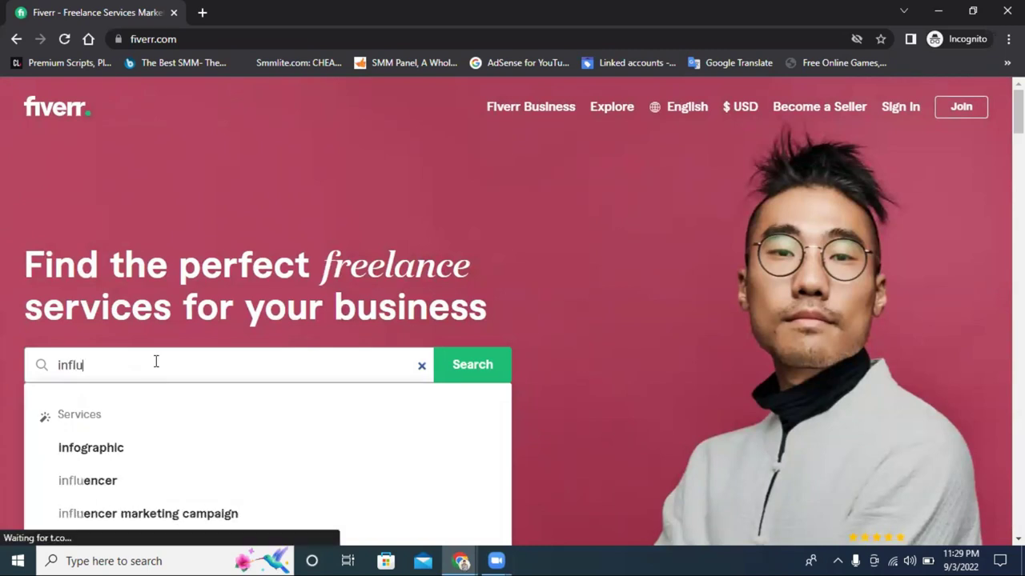
pyautogui.scroll(-1, 190, 336)
pyautogui.scroll(-2, 192, 335)
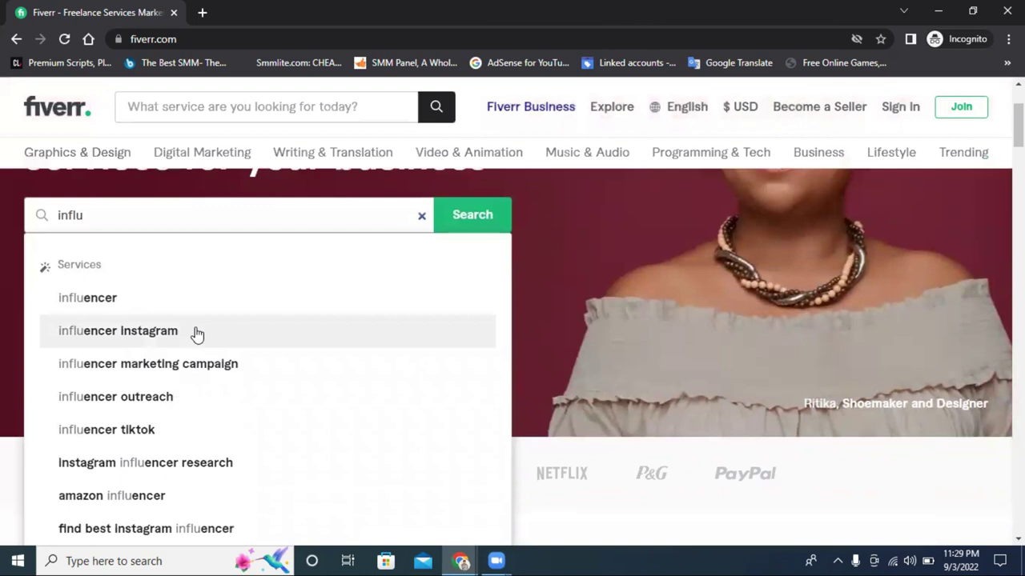
pyautogui.write('en')
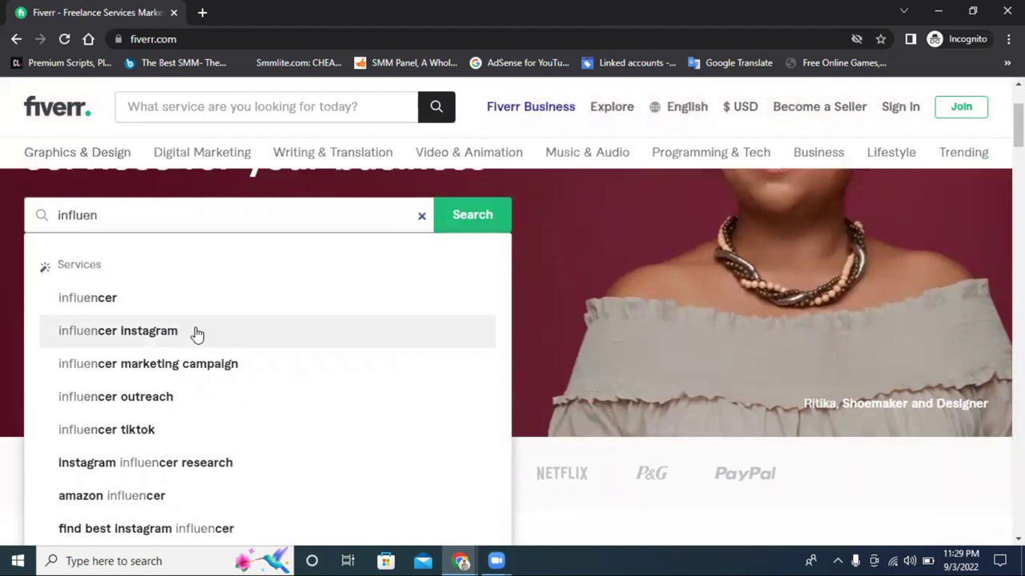
pyautogui.write('cer')
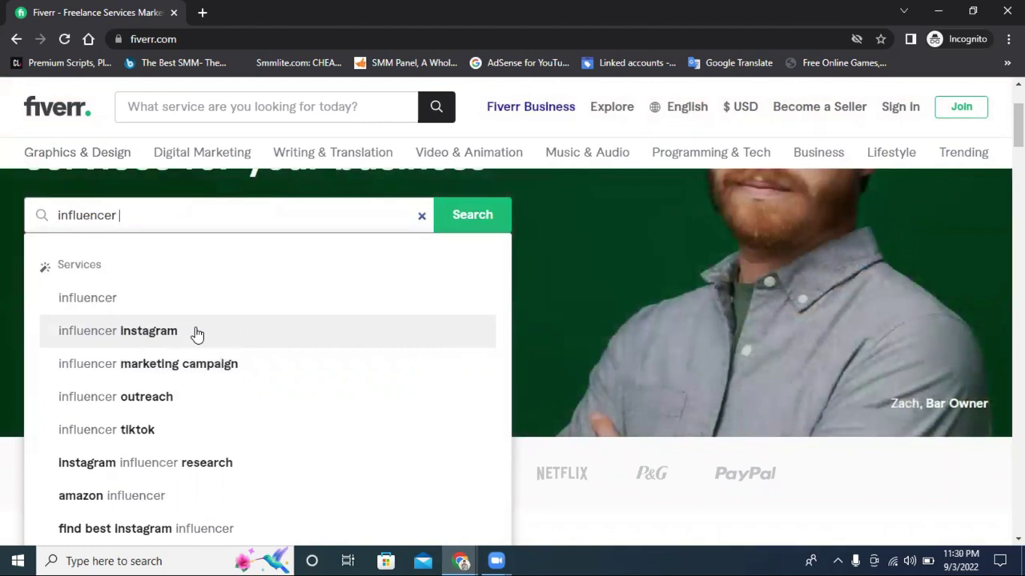
pyautogui.write(' re')
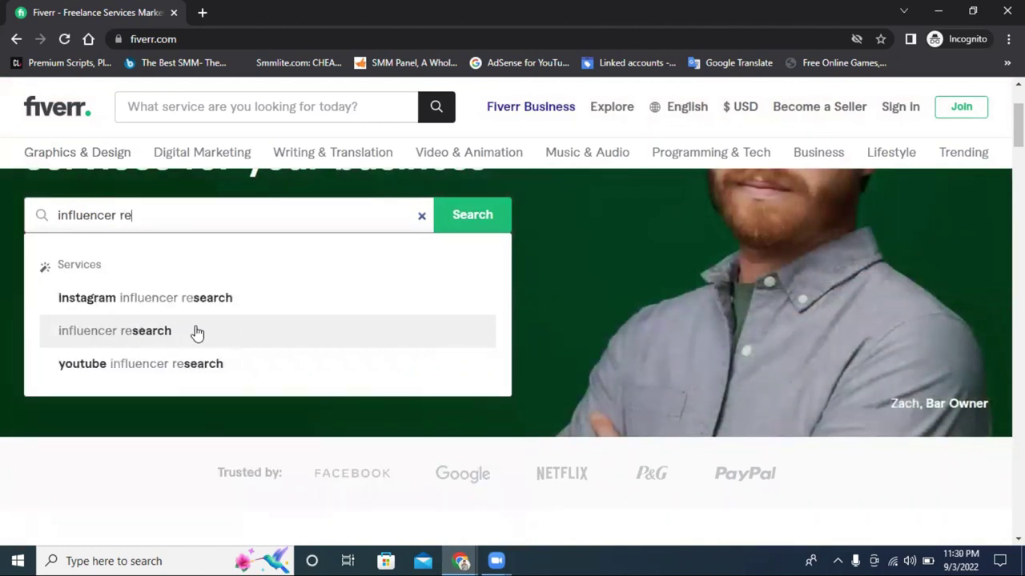
pyautogui.click(197, 330)
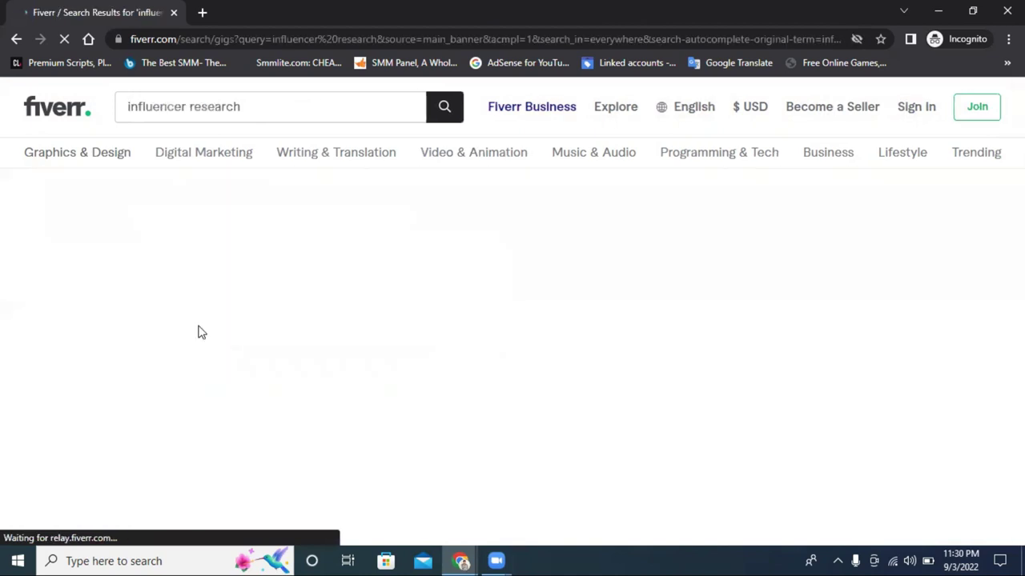
# - Open the gig "I will research and find instagram influencer marketing for your niche brand" from the results and view its offer
pyautogui.scroll(-3, 497, 229)
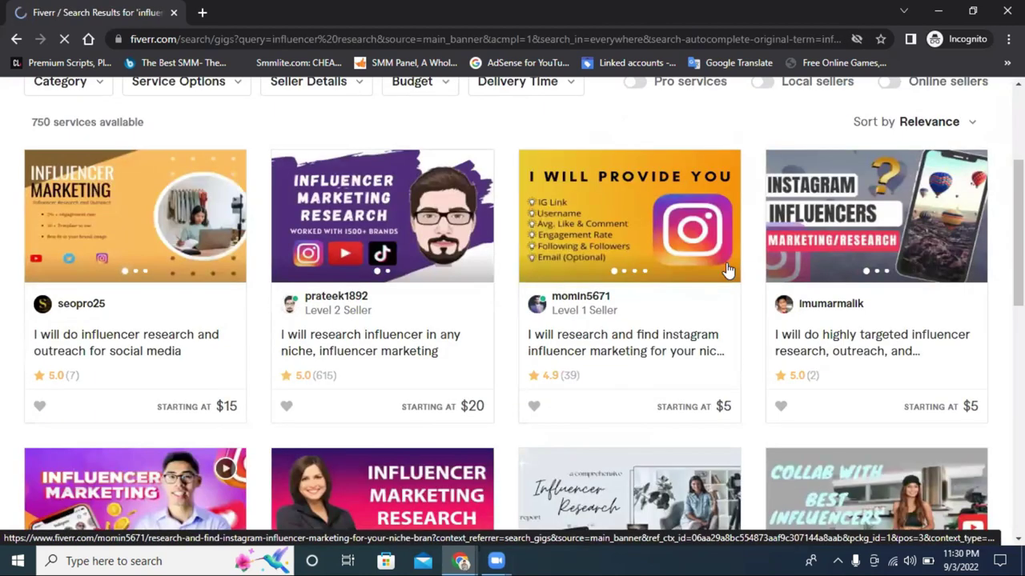
pyautogui.click(584, 221)
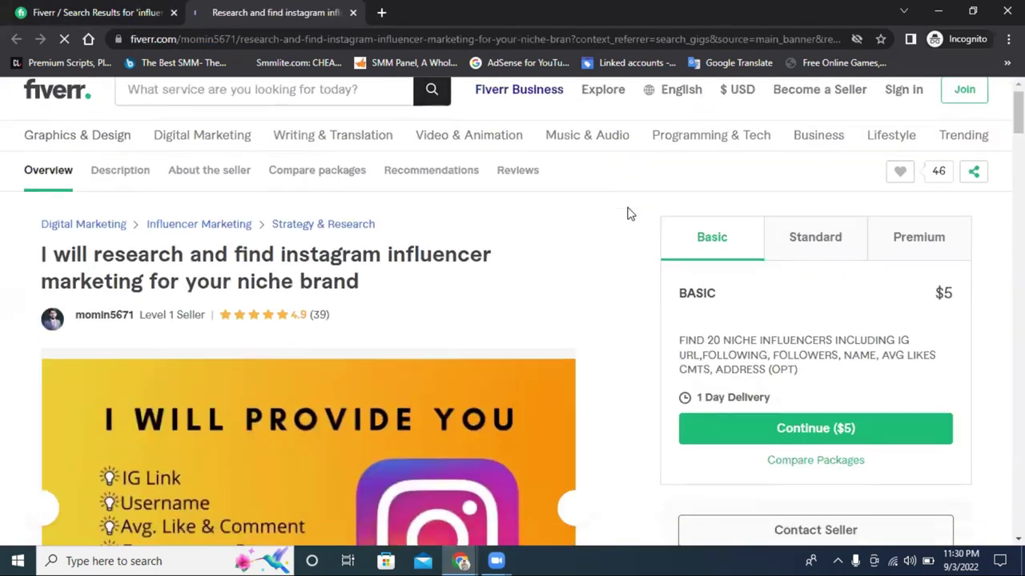
pyautogui.scroll(-2, 627, 212)
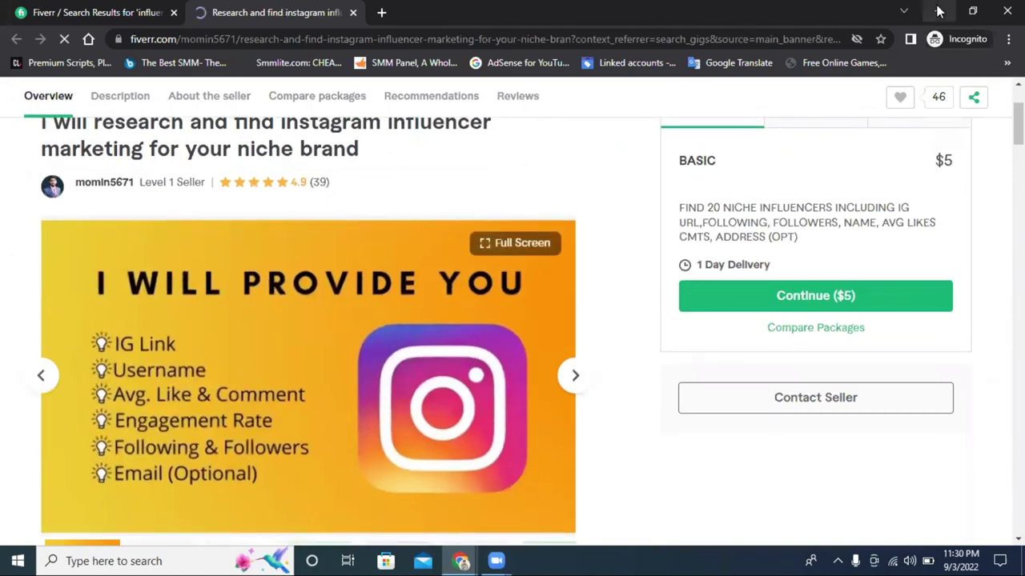
# - Return to the untitled Google Sheets spreadsheet and reload its page
pyautogui.click(938, 10)
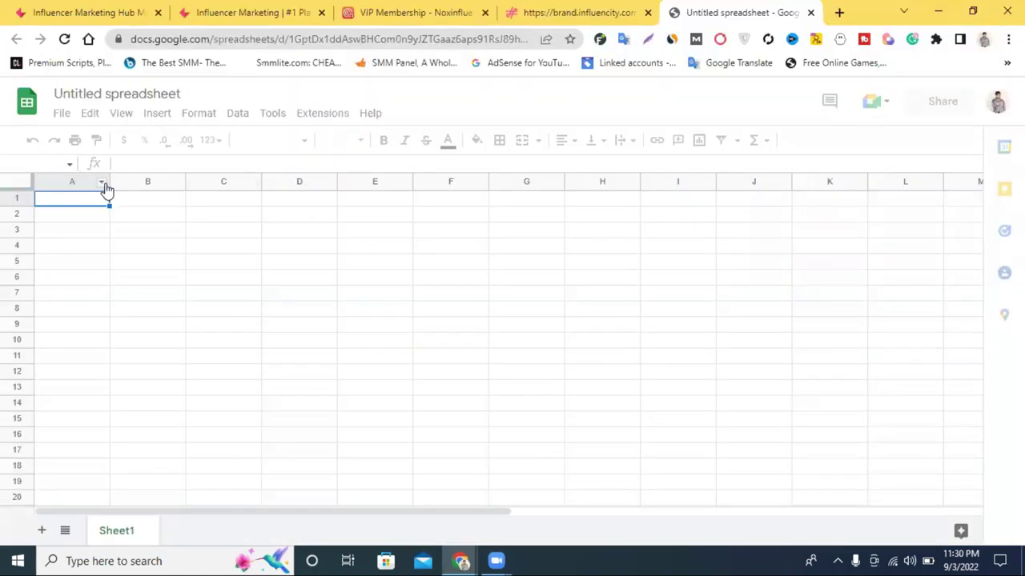
pyautogui.moveTo(108, 181); pyautogui.dragTo(76, 121)
pyautogui.click(94, 96)
pyautogui.press('Escape')
pyautogui.click(132, 97)
pyautogui.press('Escape')
pyautogui.click(141, 96)
pyautogui.click(64, 38)
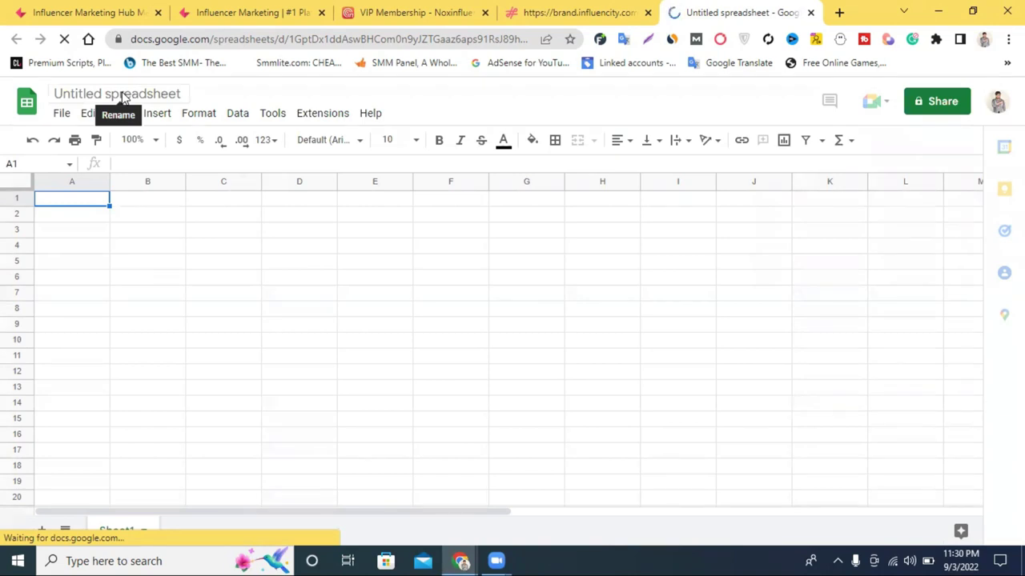
# - Rename the untitled spreadsheet as "dervn-- fashion"
pyautogui.click(123, 94)
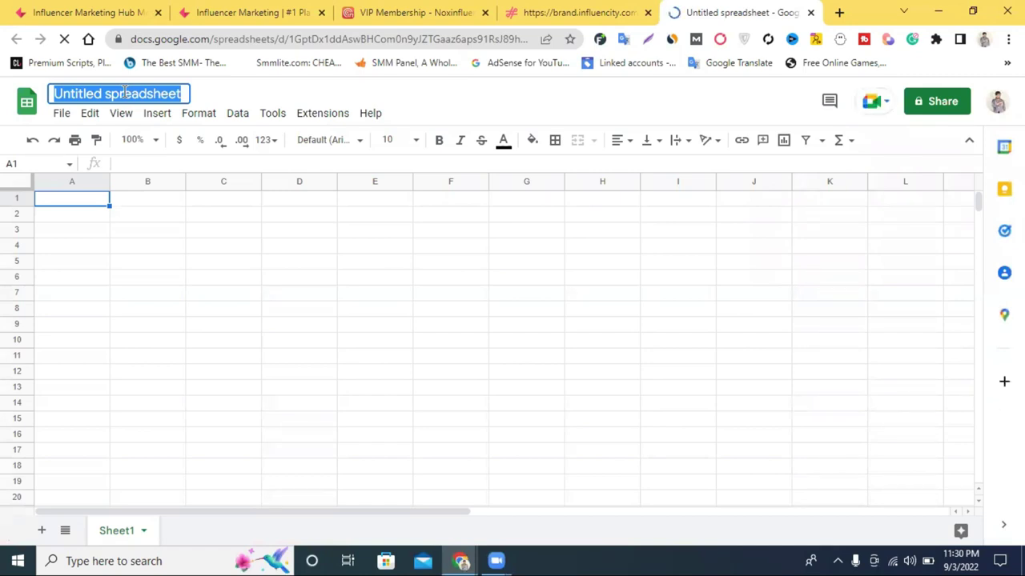
pyautogui.write('der')
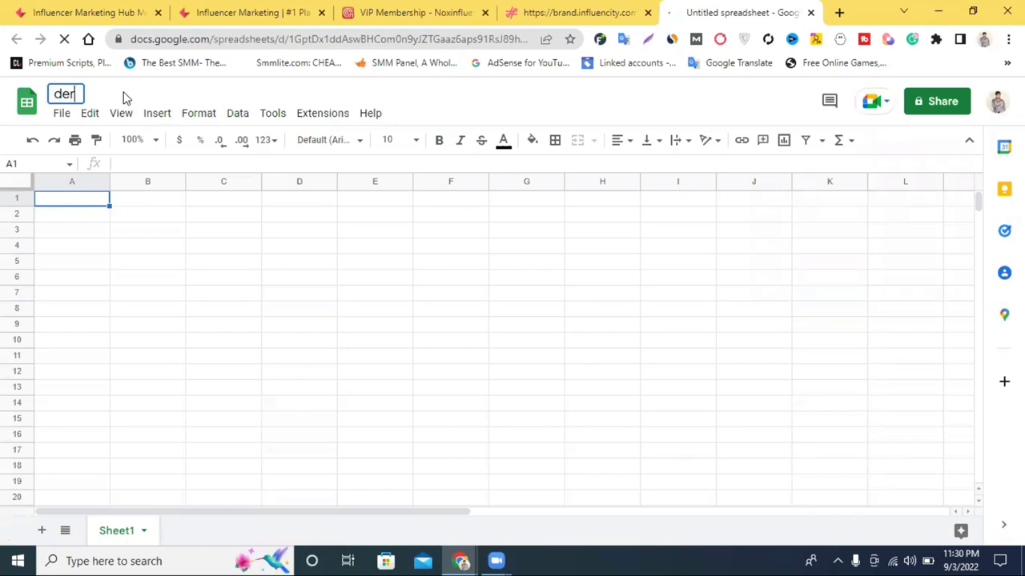
pyautogui.write('vn')
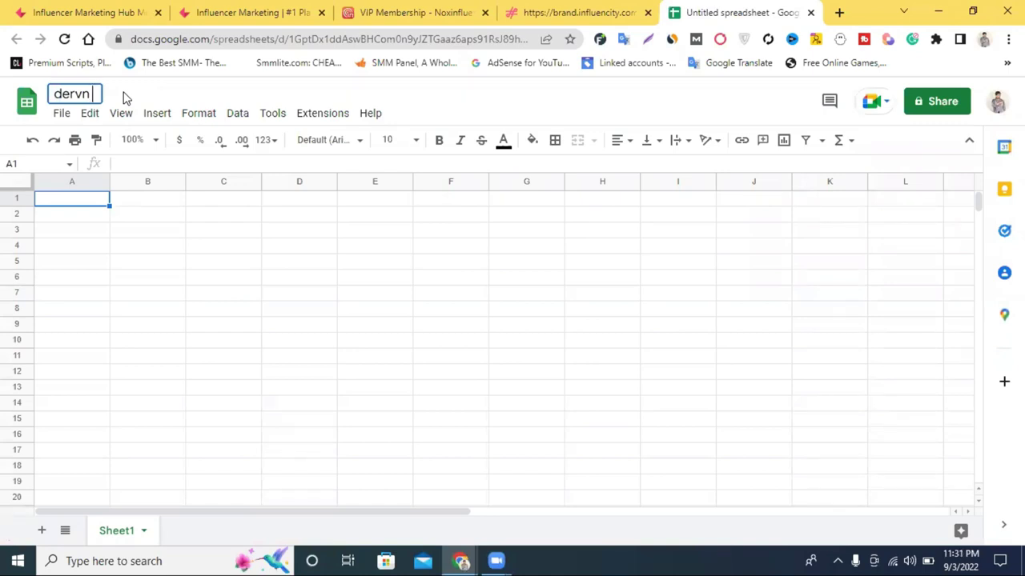
pyautogui.write(' fashion')
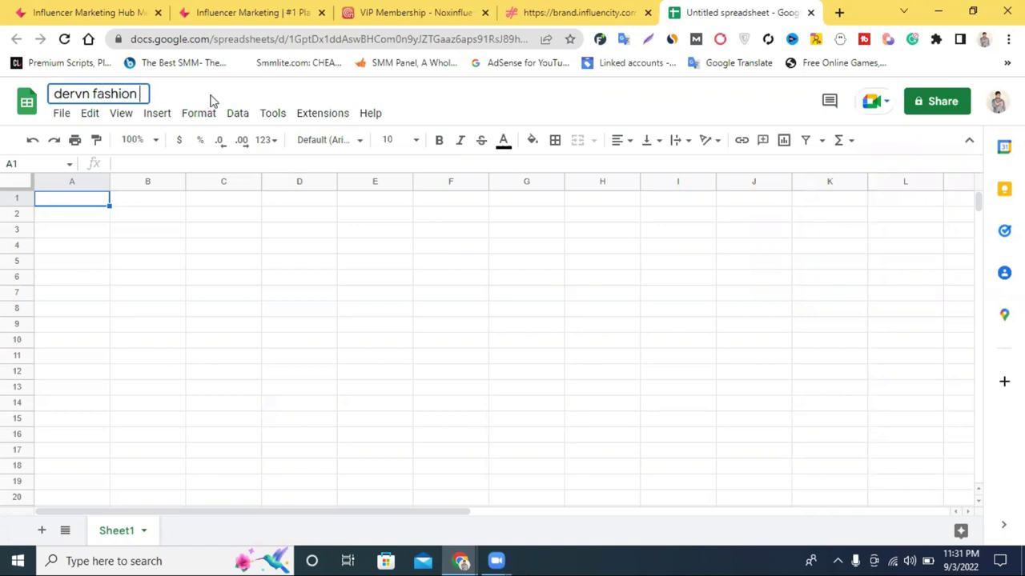
pyautogui.click(90, 94)
pyautogui.write('--')
pyautogui.press('Return')
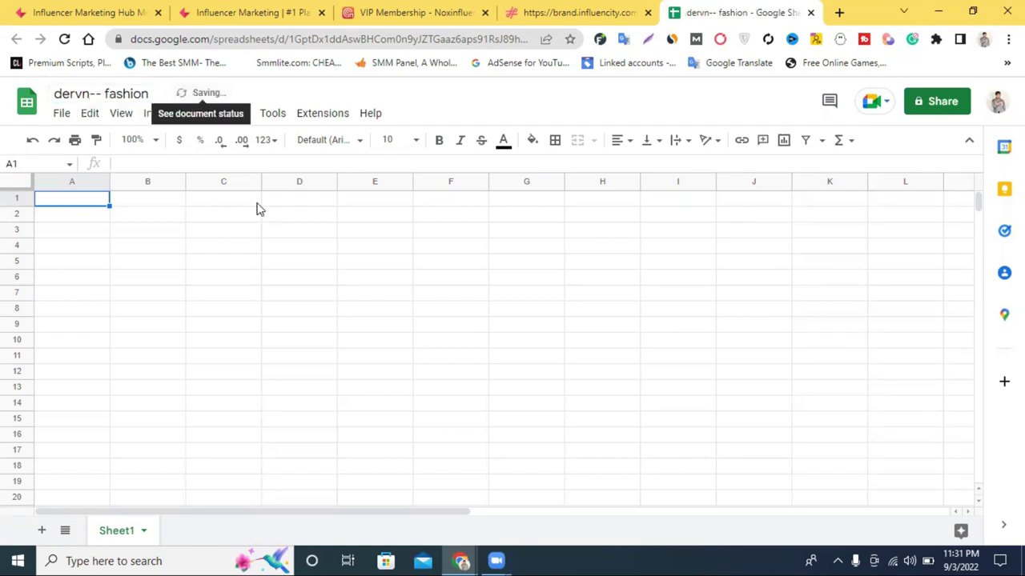
# - Narrow column A and widen column B, entering the headers "NO" in A1 and "IG Link" in B1
pyautogui.moveTo(110, 182); pyautogui.dragTo(72, 182)
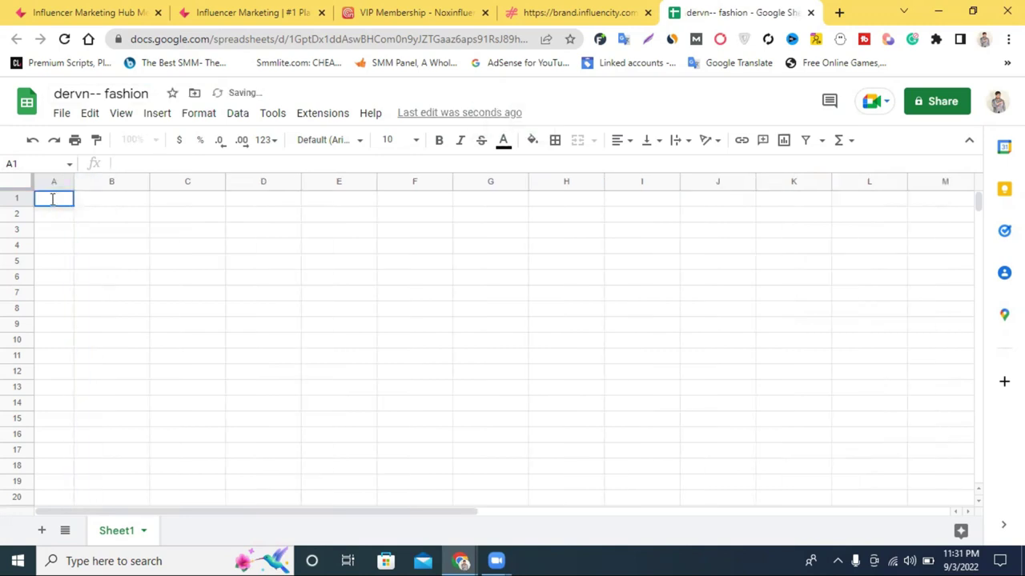
pyautogui.write('NO')
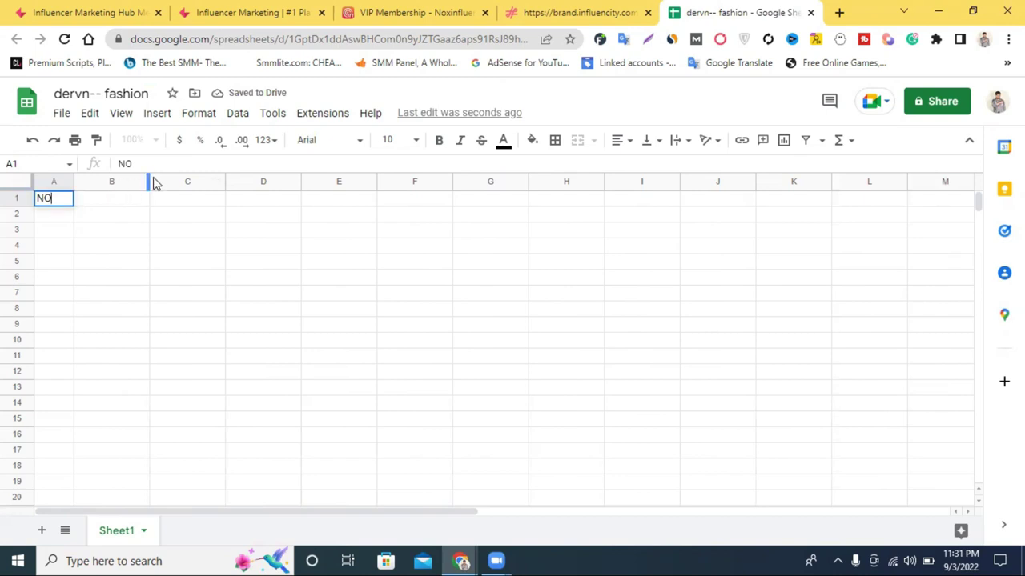
pyautogui.moveTo(149, 181); pyautogui.dragTo(230, 181)
pyautogui.click(112, 198)
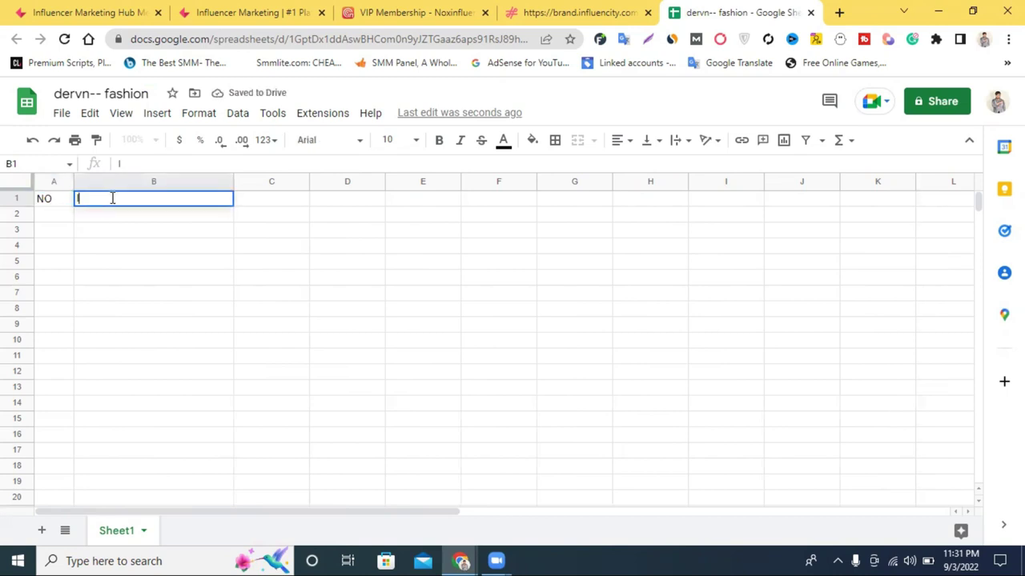
pyautogui.write('IG Link')
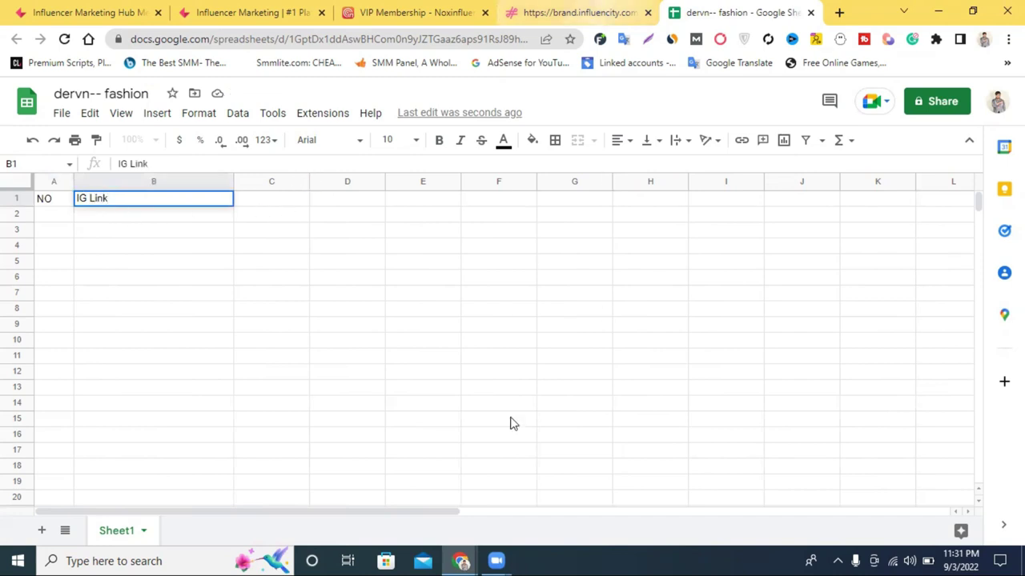
# - Check the Fiverr gig's list of deliverables, widen column C in the spreadsheet and enter the header "User Name" in C1
pyautogui.moveTo(463, 561)
pyautogui.click(548, 490)
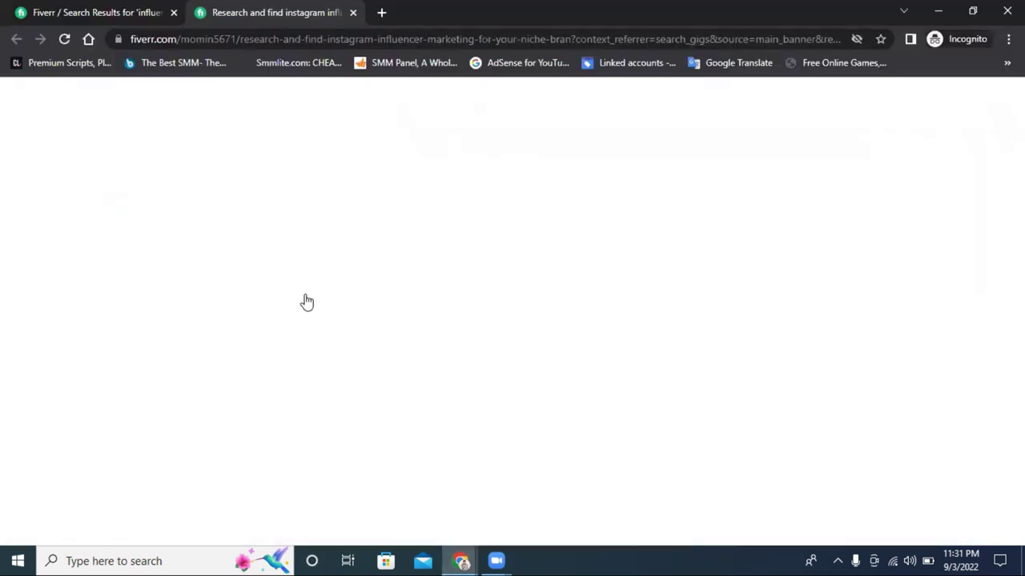
pyautogui.scroll(-1, 252, 334)
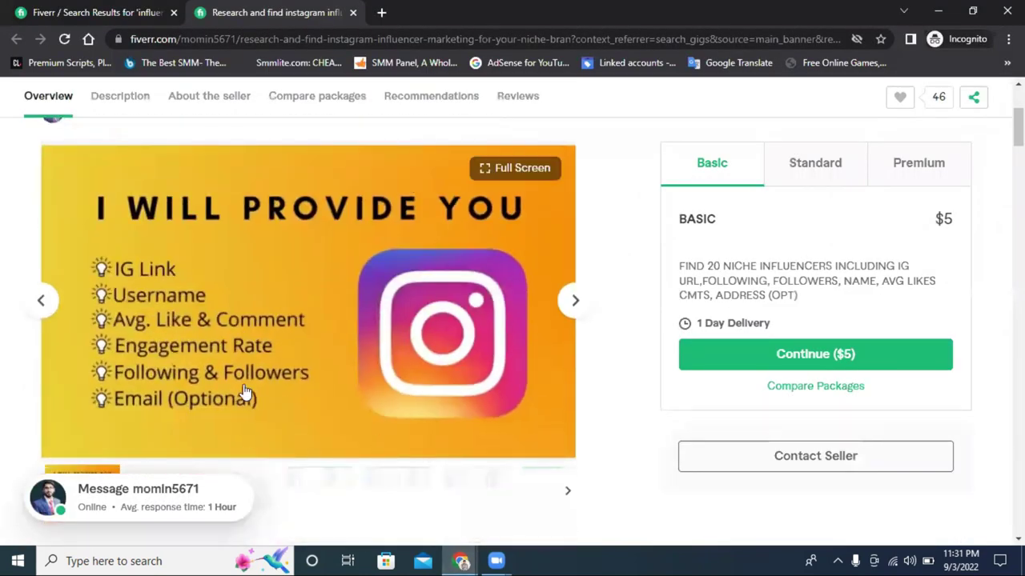
pyautogui.moveTo(461, 560)
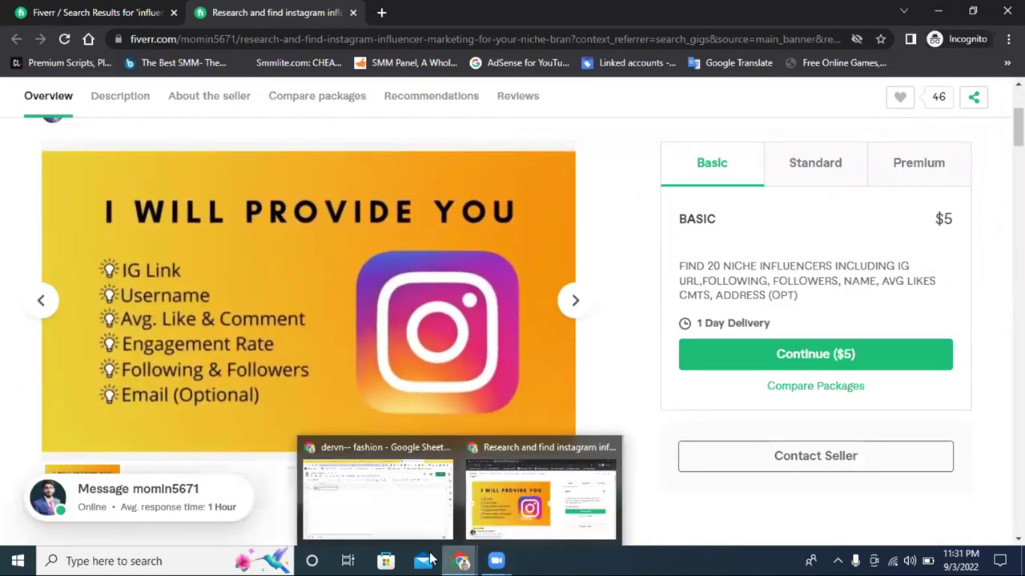
pyautogui.click(423, 508)
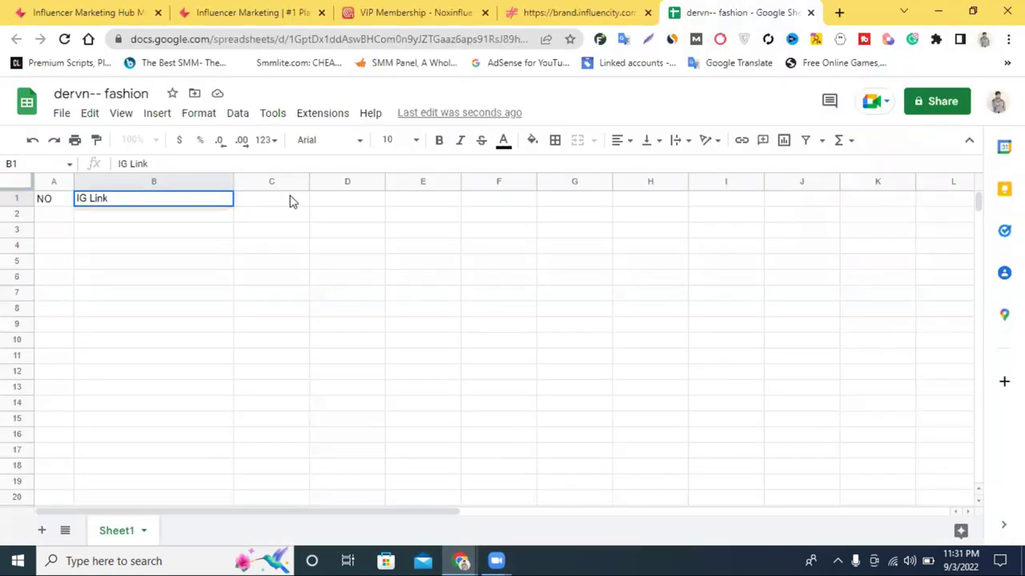
pyautogui.click(301, 199)
pyautogui.moveTo(311, 182); pyautogui.dragTo(345, 193)
pyautogui.doubleClick(289, 206)
pyautogui.write('USE')
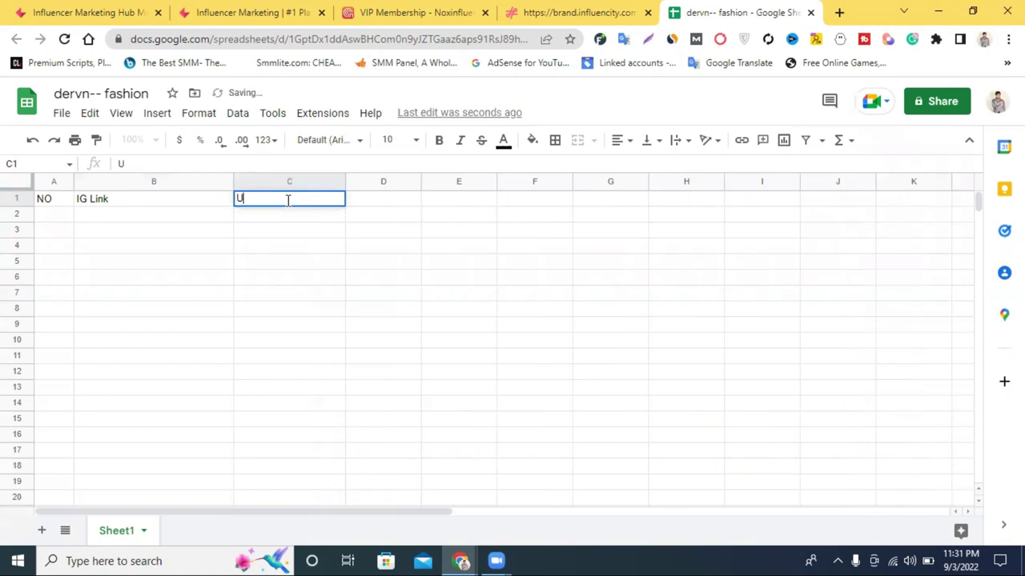
pyautogui.press('BackSpace')
pyautogui.press('BackSpace')
pyautogui.press('BackSpace')
pyautogui.write('User Name')
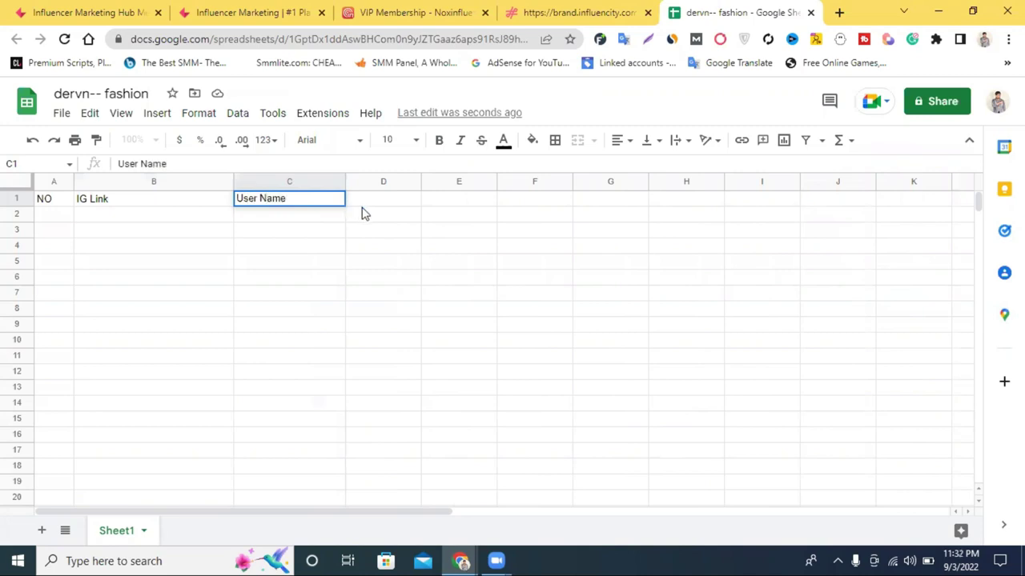
# - Widen column D and enter the header "AVG/Like/Comment" in D1
pyautogui.moveTo(418, 179); pyautogui.dragTo(446, 180)
pyautogui.doubleClick(389, 204)
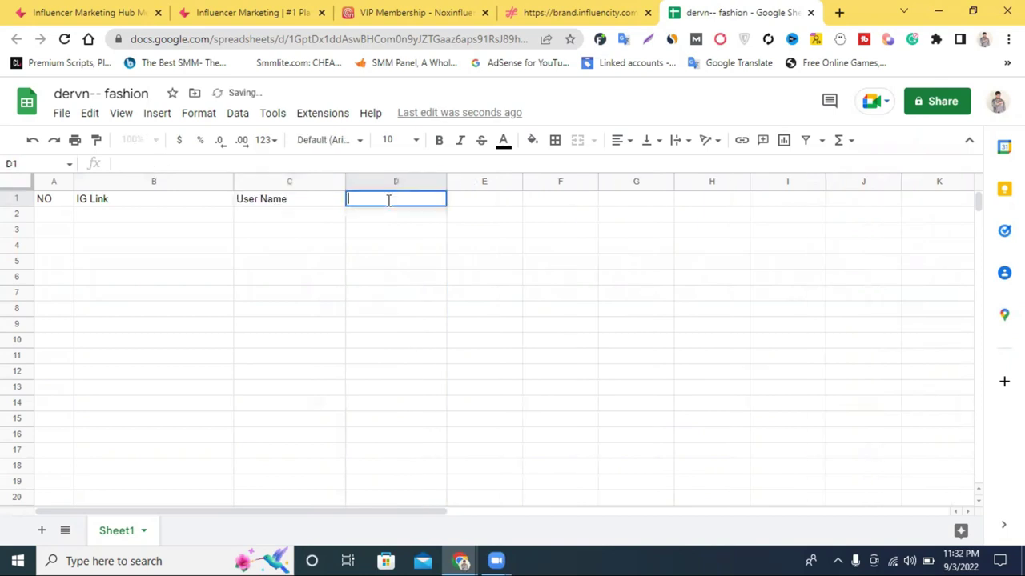
pyautogui.write('AVG')
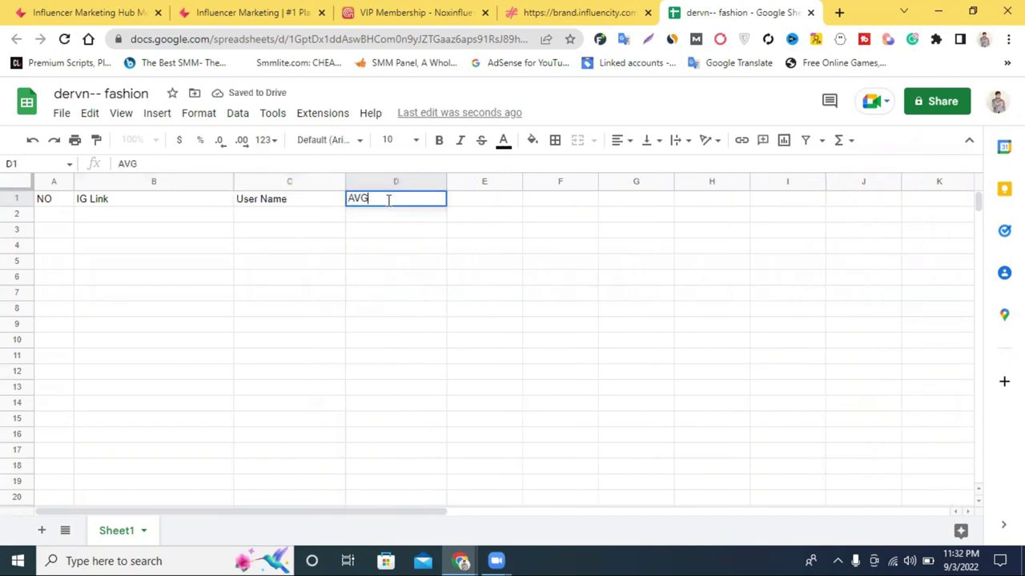
pyautogui.write('/Like')
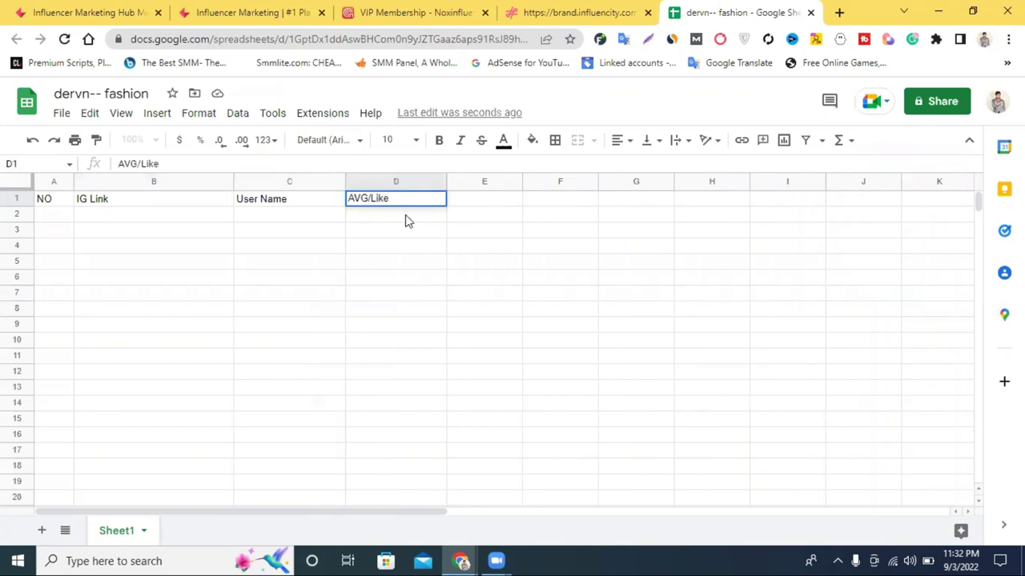
pyautogui.write('/com')
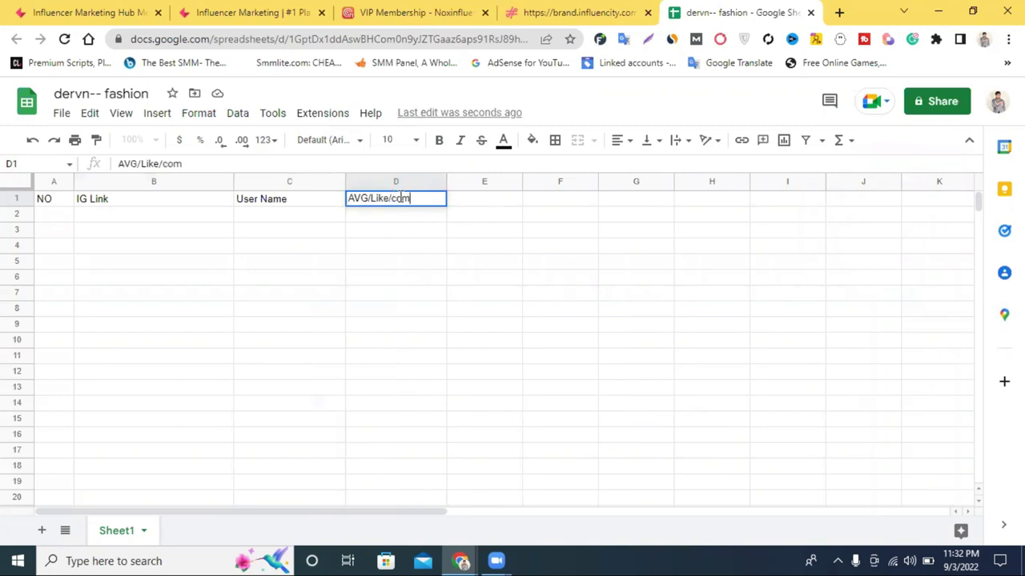
pyautogui.write('ent')
pyautogui.click(393, 198)
pyautogui.hotkey('shift', 'Right')
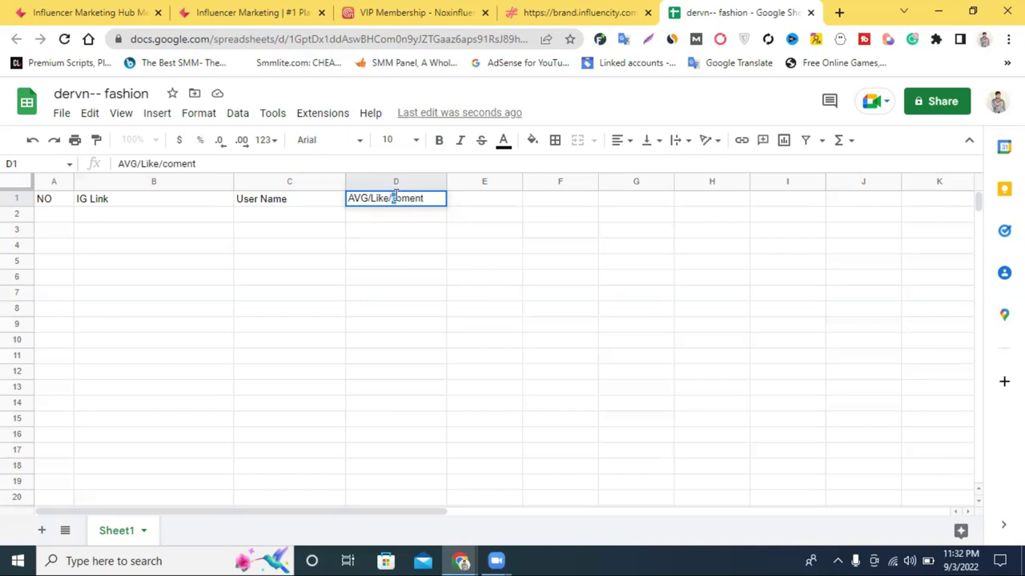
pyautogui.write('C')
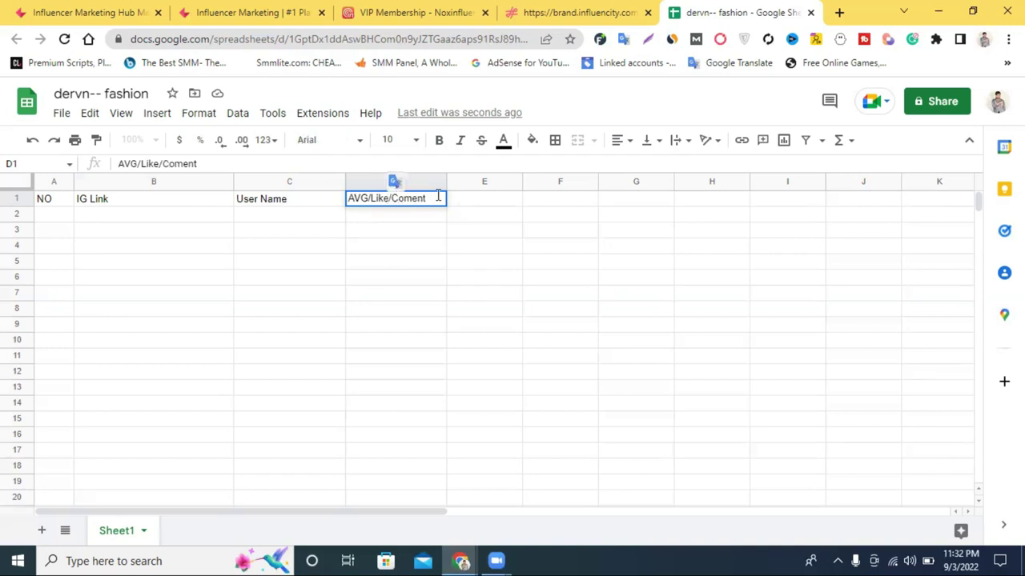
pyautogui.click(411, 199)
pyautogui.write('m')
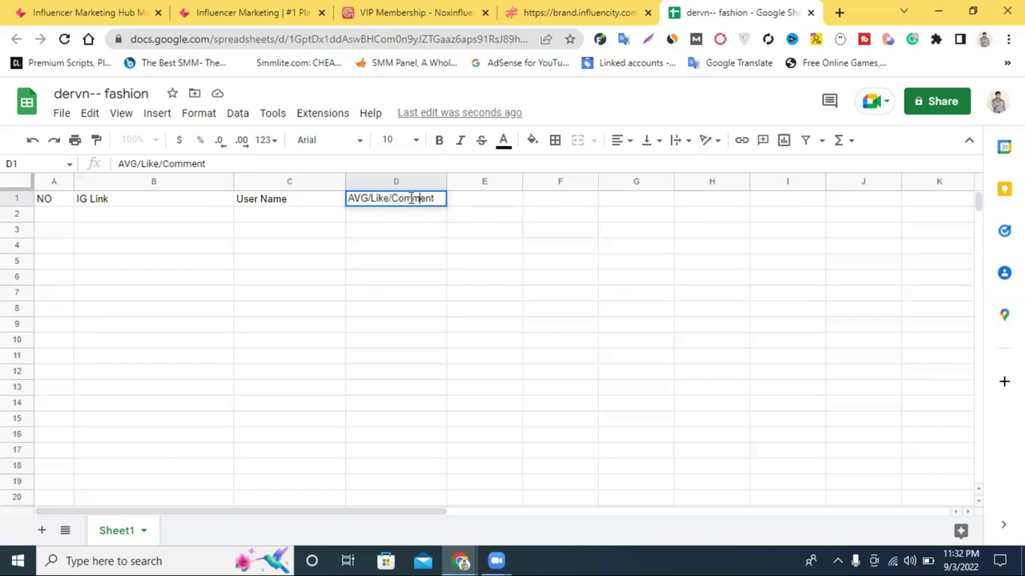
# - Consult the Fiverr gig for the next deliverable, widen column E in the spreadsheet and enter the header "Engagement" in E1
pyautogui.click(475, 205)
pyautogui.moveTo(461, 561)
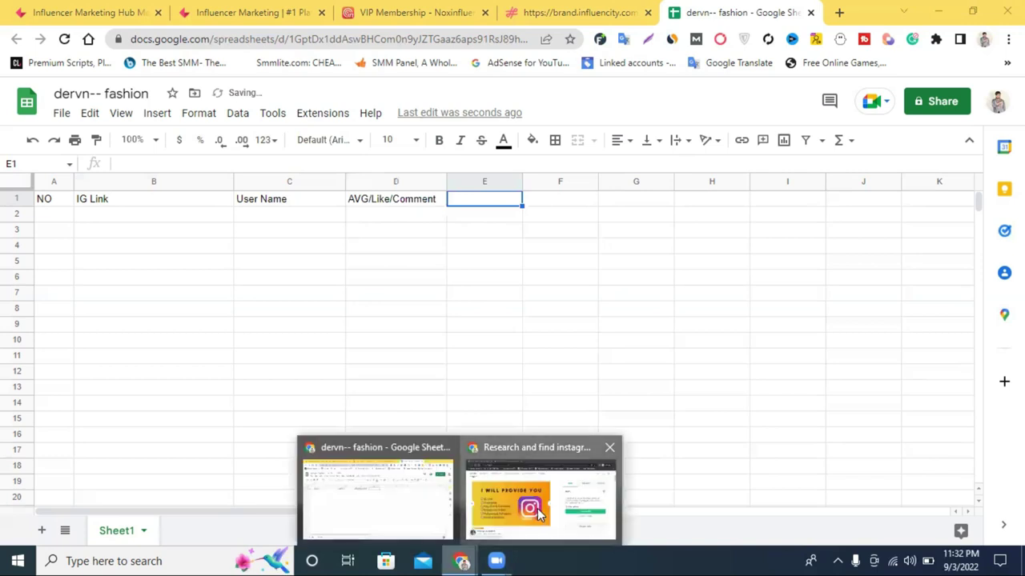
pyautogui.click(537, 513)
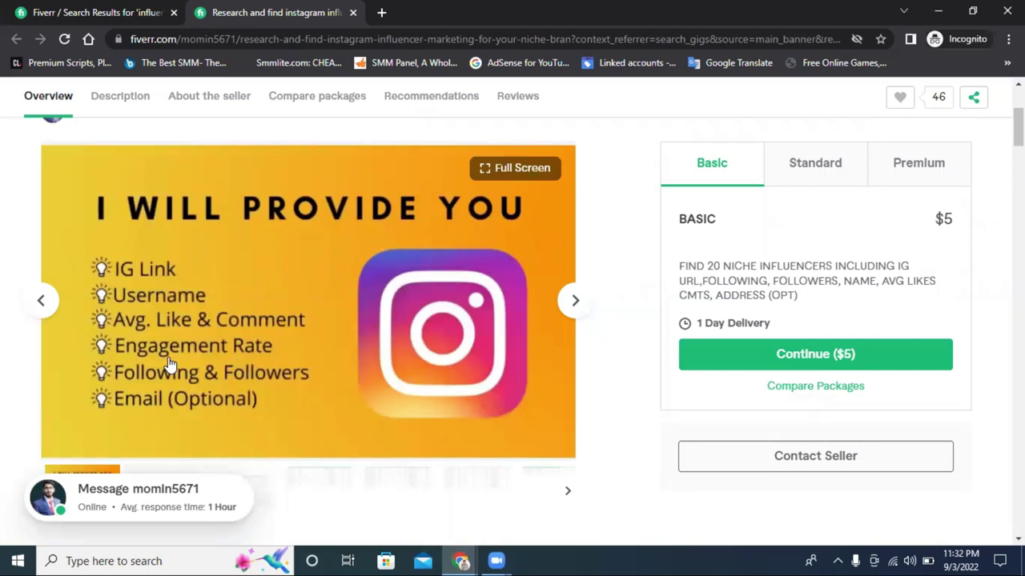
pyautogui.click(465, 559)
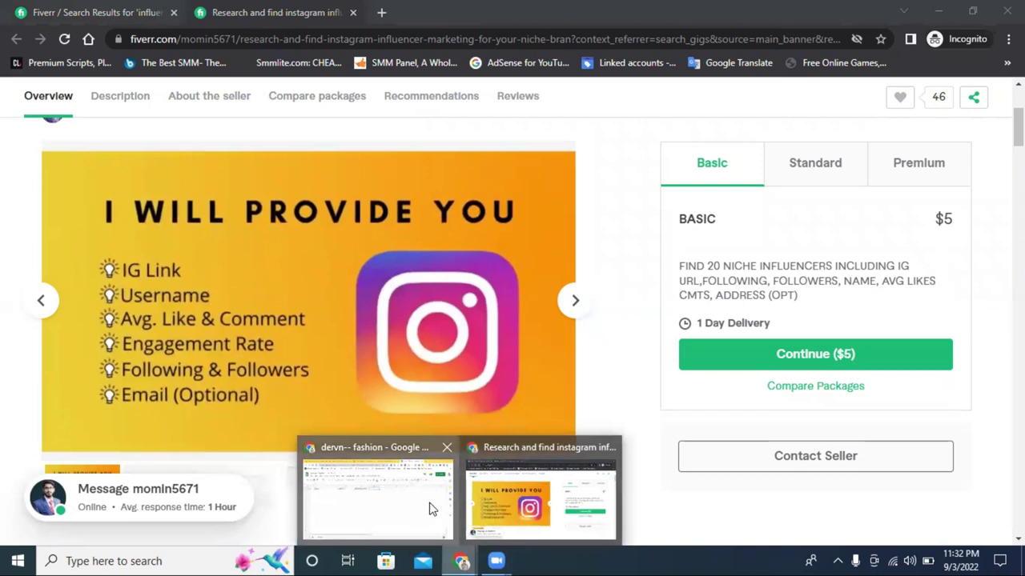
pyautogui.click(430, 509)
pyautogui.moveTo(522, 181); pyautogui.dragTo(541, 182)
pyautogui.doubleClick(489, 201)
pyautogui.write('Engagement')
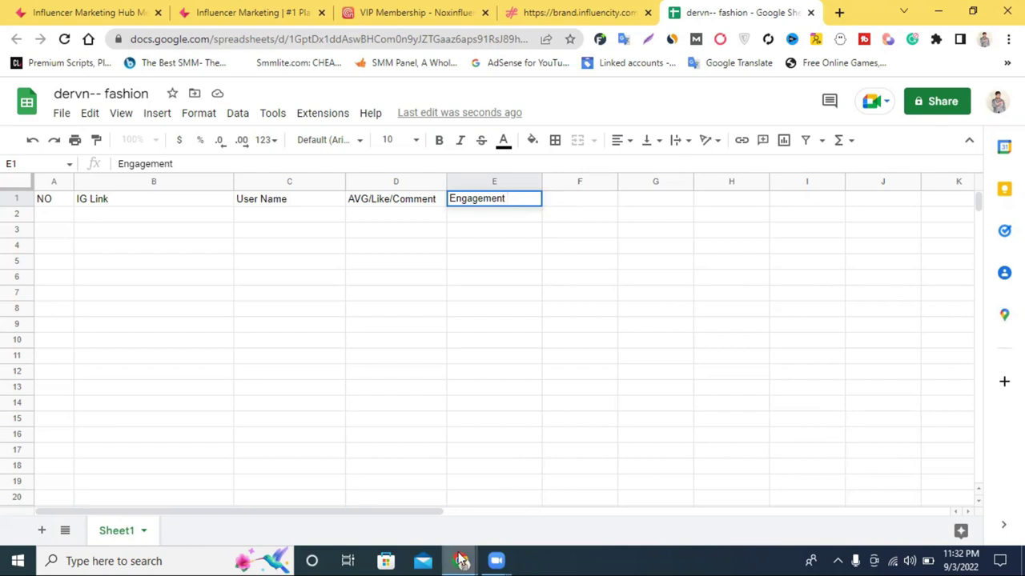
# - Look up the follower item in the Fiverr gig and enter the header "Flower" in cell F1 of the spreadsheet
pyautogui.moveTo(461, 560)
pyautogui.click(497, 493)
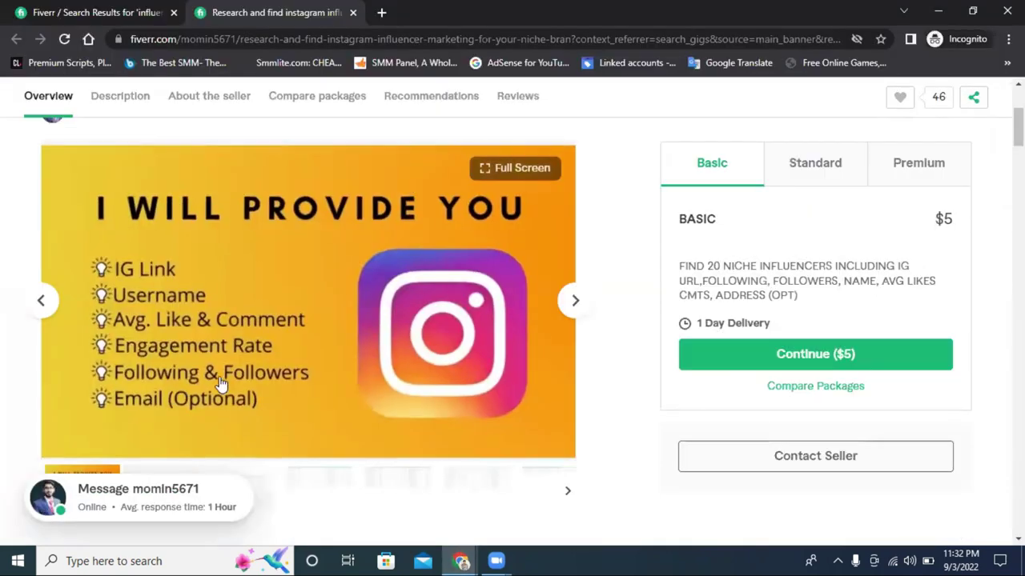
pyautogui.click(462, 560)
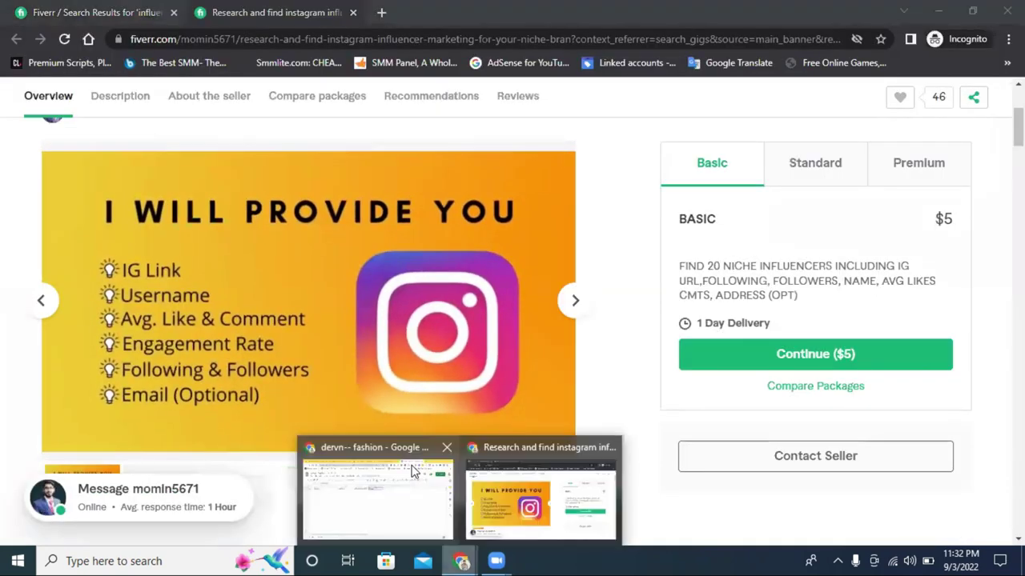
pyautogui.click(413, 471)
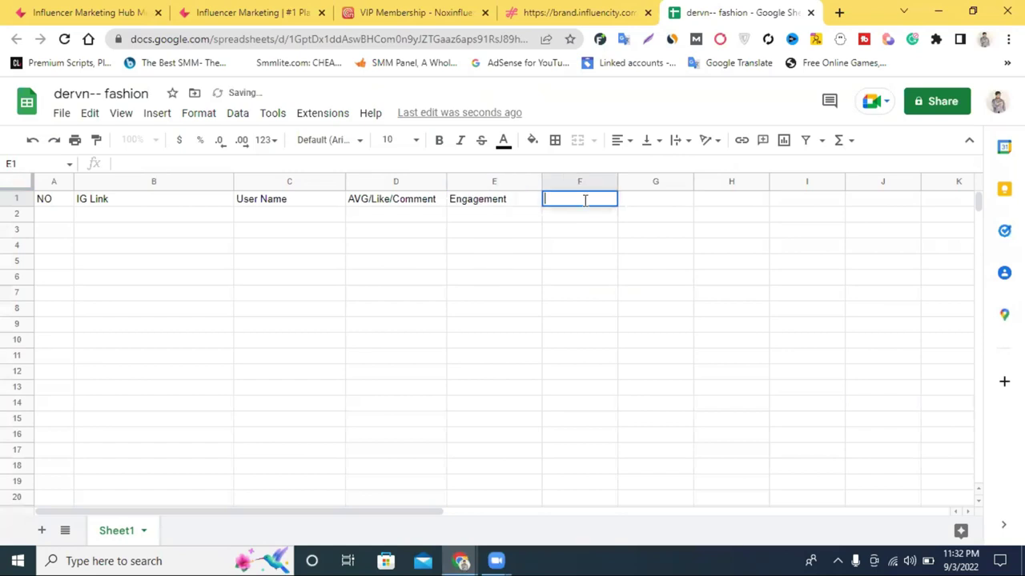
pyautogui.write('lower')
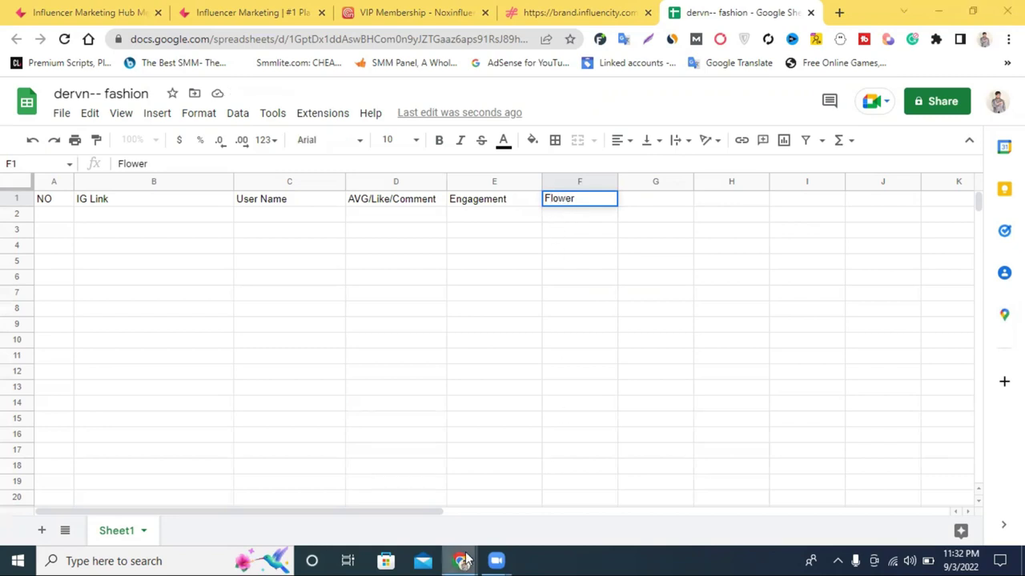
# - Check the follower item in the Fiverr gig and replace the header in cell F1 with "Follwer"
pyautogui.moveTo(462, 560)
pyautogui.click(510, 509)
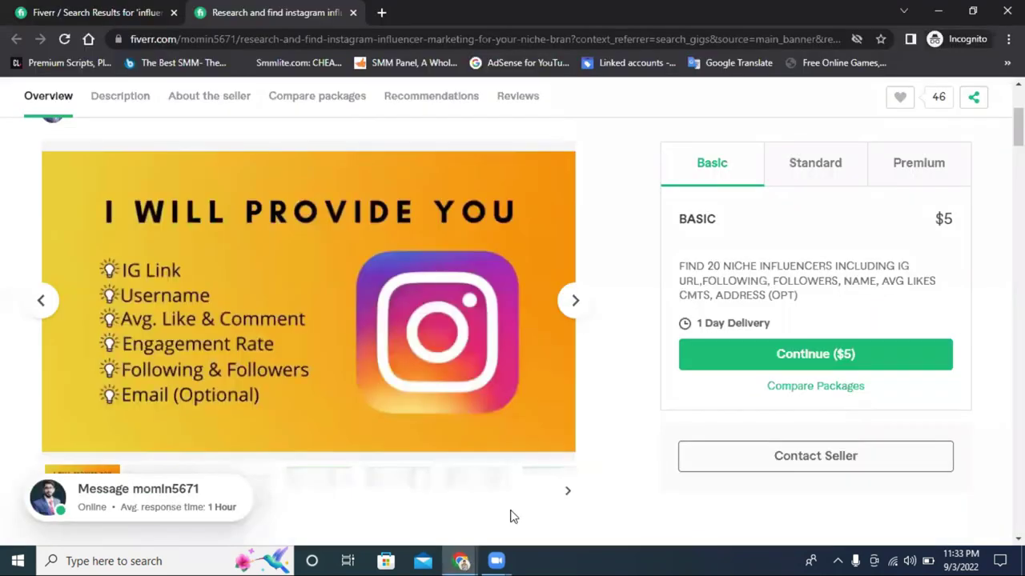
pyautogui.moveTo(461, 560)
pyautogui.click(421, 463)
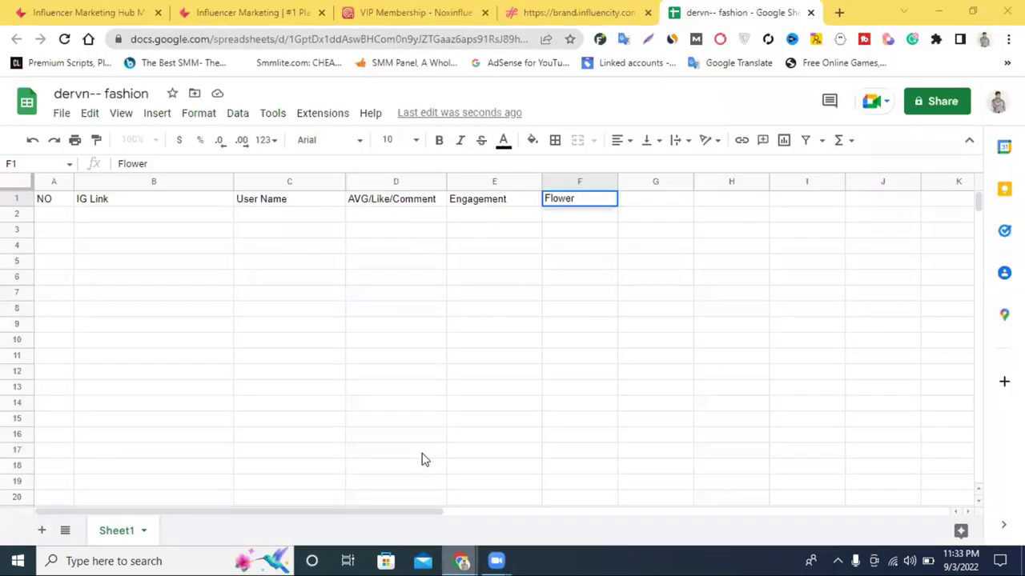
pyautogui.doubleClick(553, 199)
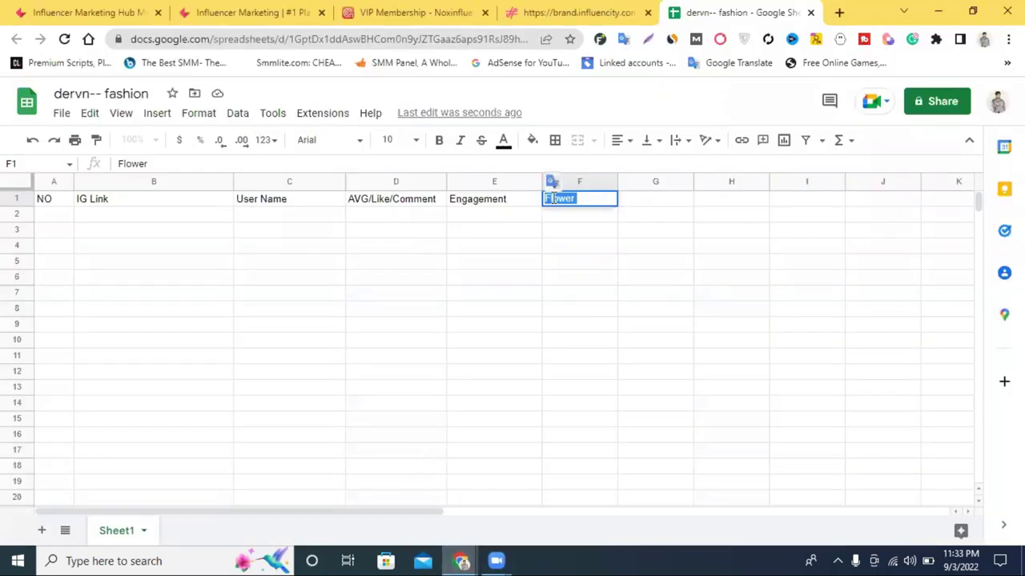
pyautogui.write('F')
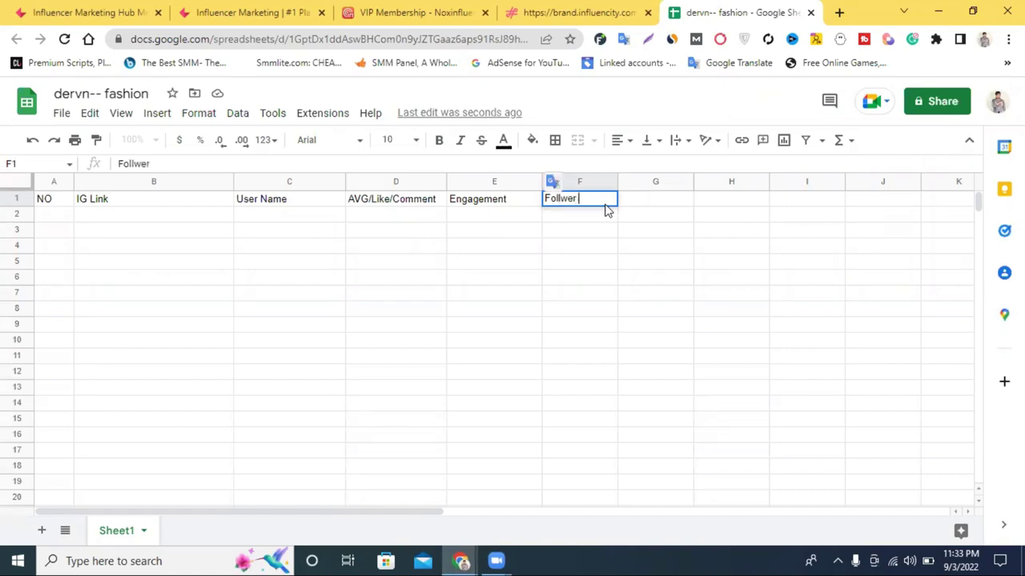
# - Compare with the Fiverr gig's deliverables again and correct the header in cell F1 to "Followers"
pyautogui.moveTo(461, 560)
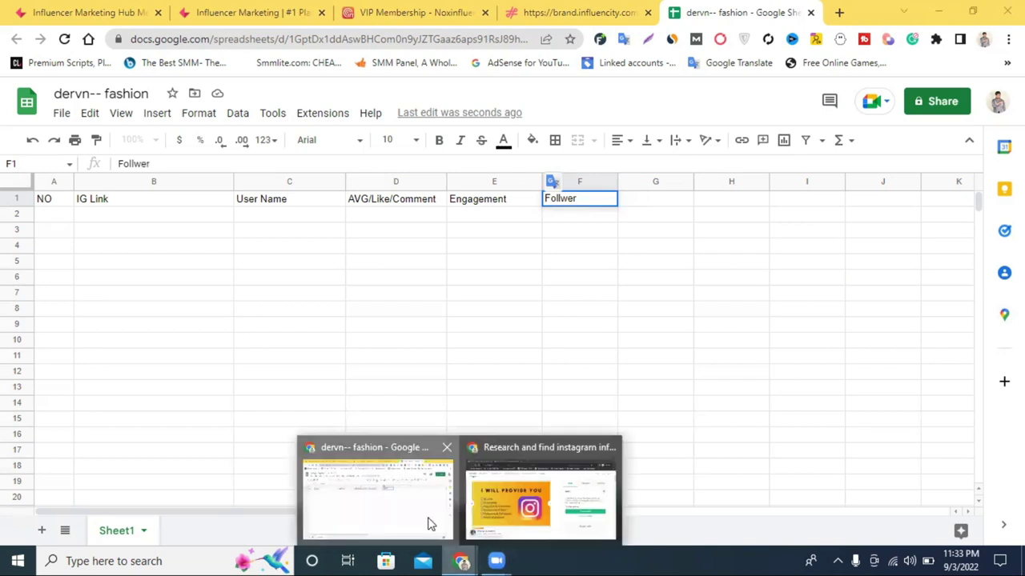
pyautogui.click(516, 480)
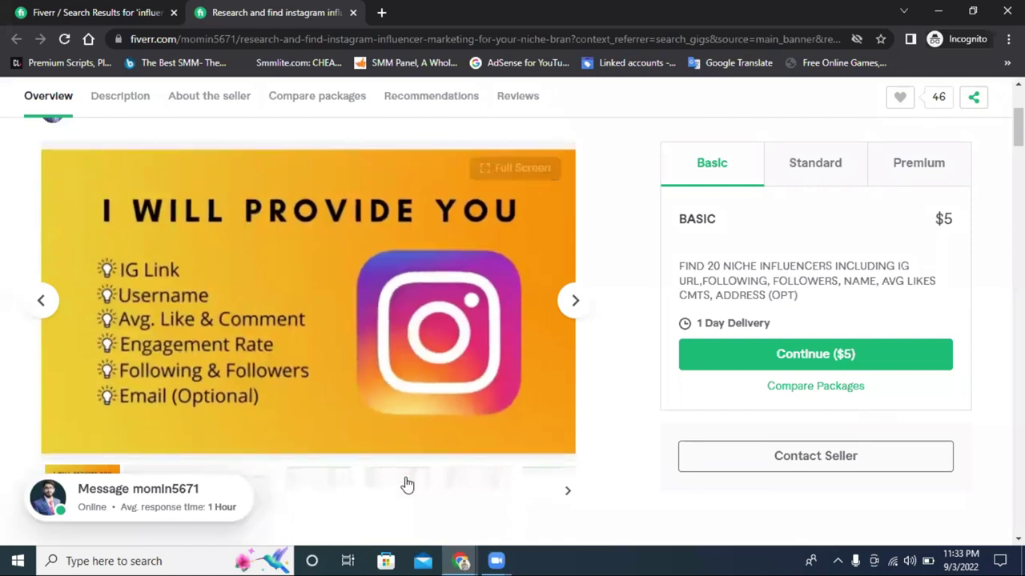
pyautogui.click(461, 560)
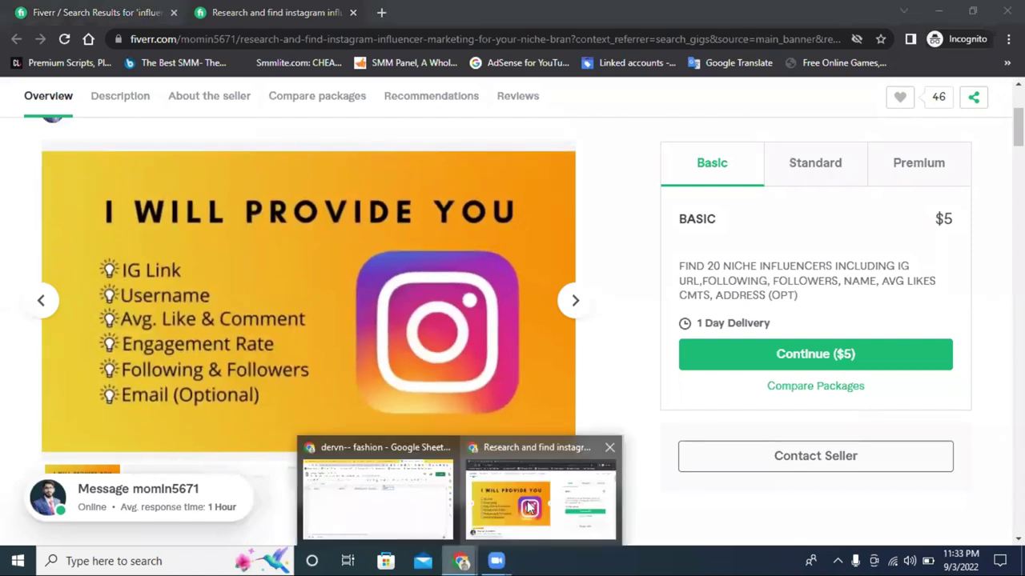
pyautogui.click(528, 508)
pyautogui.click(461, 561)
pyautogui.click(406, 512)
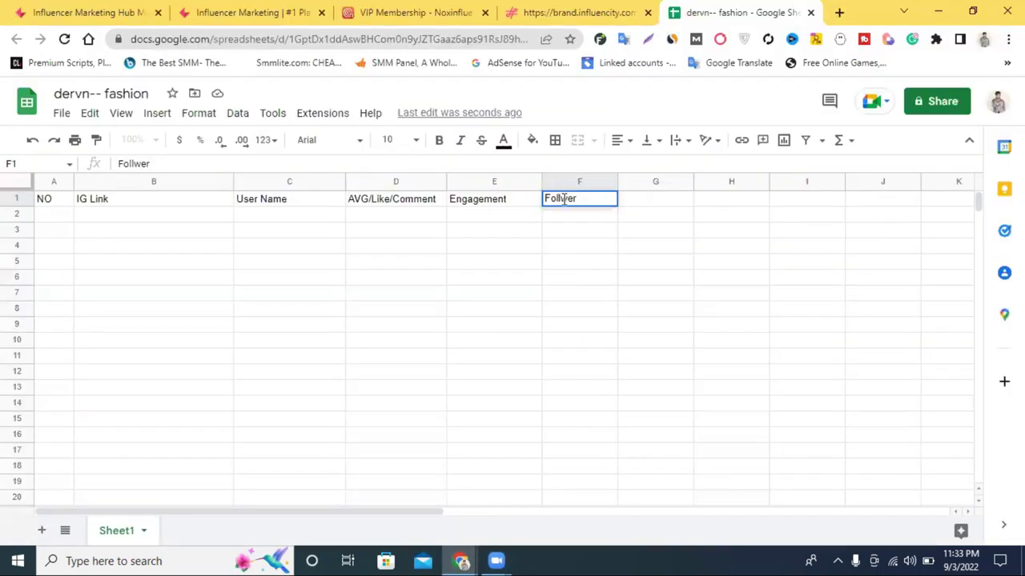
pyautogui.click(649, 261)
pyautogui.doubleClick(598, 200)
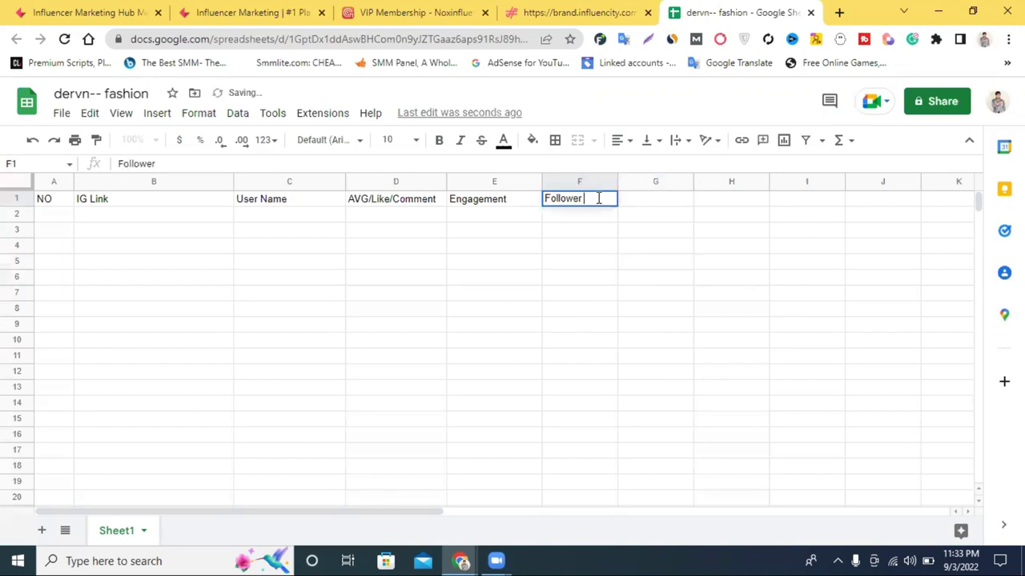
pyautogui.write('s')
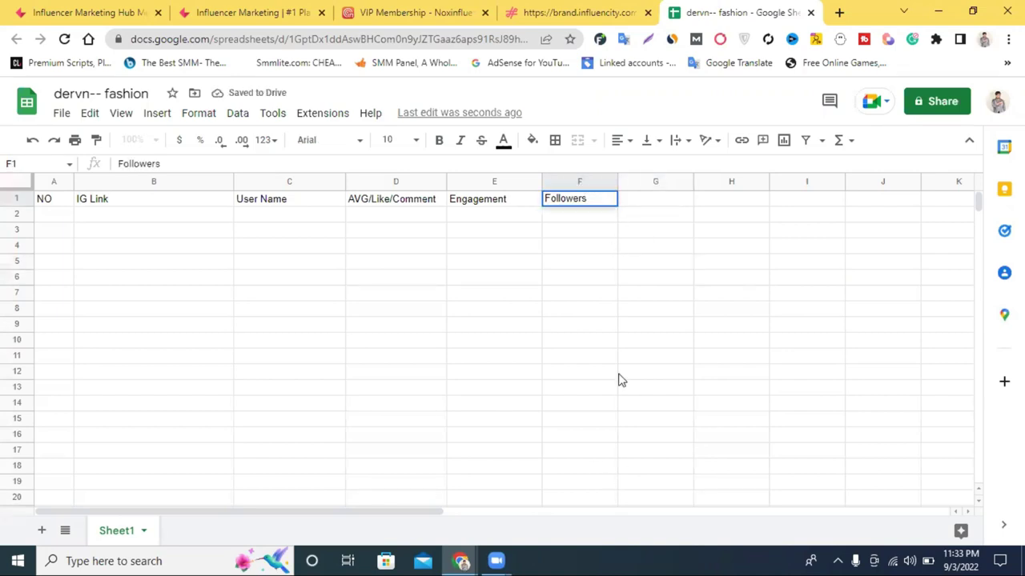
# - Widen column G in the spreadsheet and enter the header "Email" in cell G1
pyautogui.moveTo(691, 183); pyautogui.dragTo(757, 183)
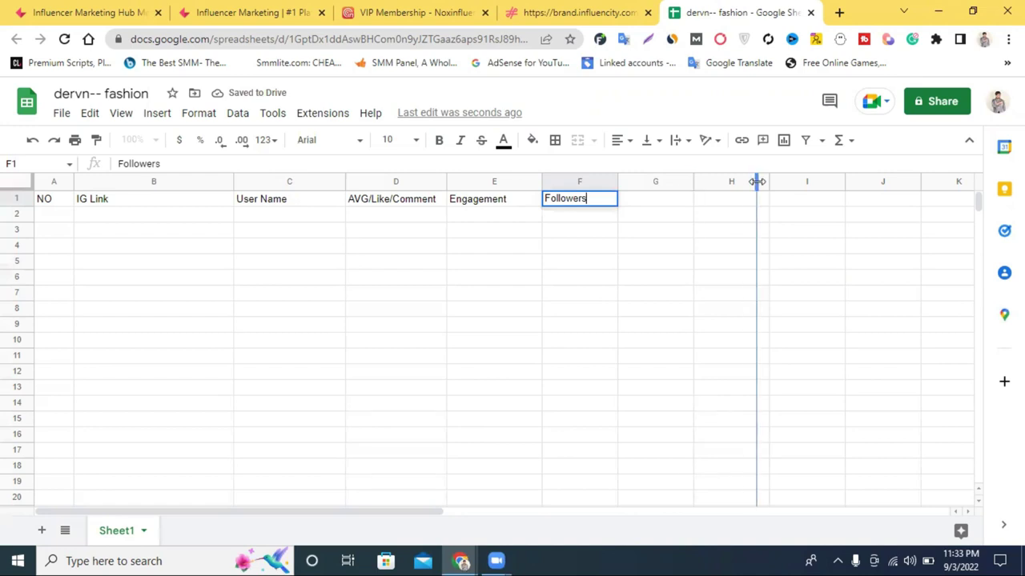
pyautogui.doubleClick(649, 201)
pyautogui.write('Email')
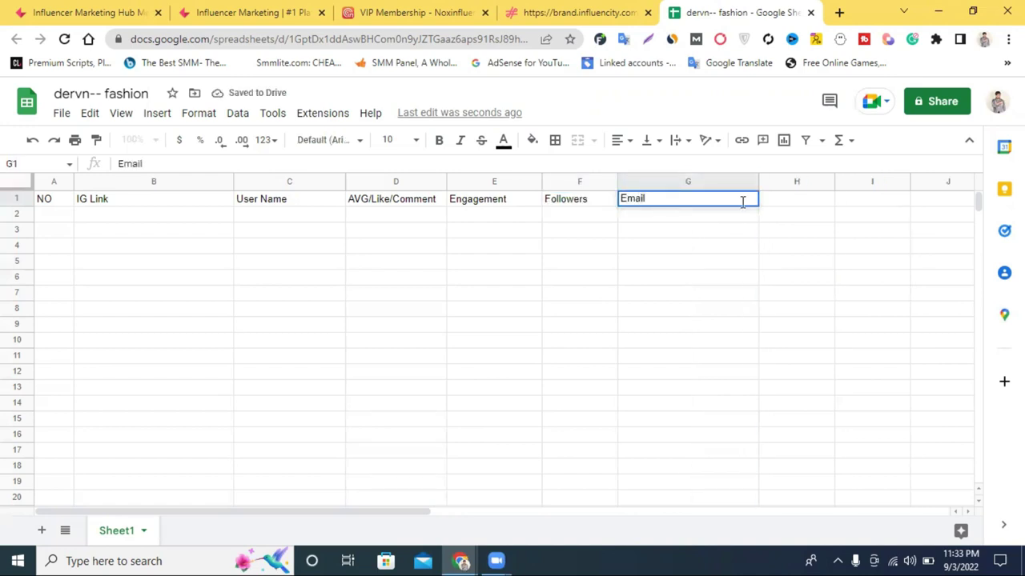
# - Widen column H, enter the header "Socail Link" in H1 and narrow column G slightly
pyautogui.moveTo(834, 181); pyautogui.dragTo(880, 199)
pyautogui.doubleClick(813, 196)
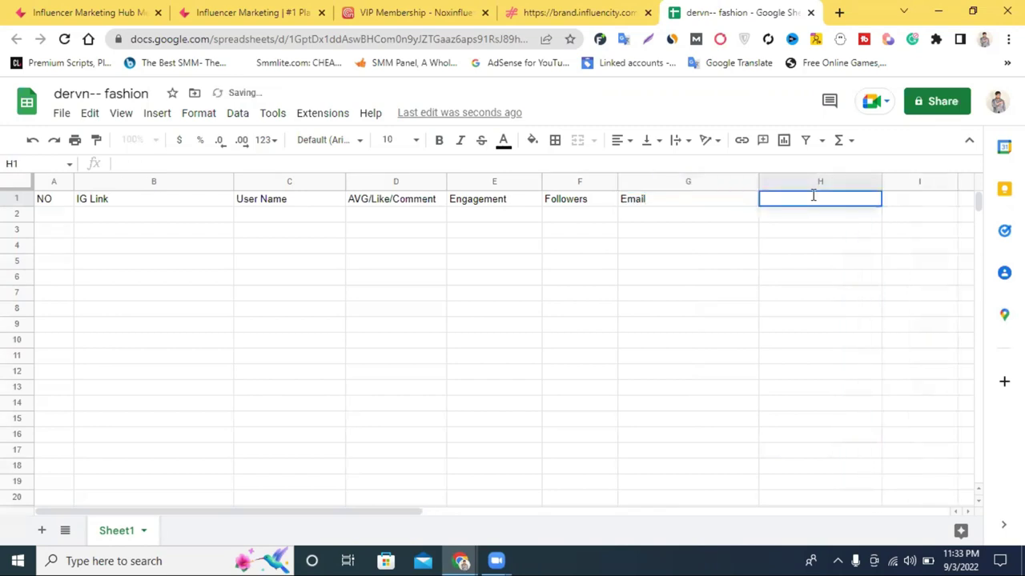
pyautogui.write('SOcail Link')
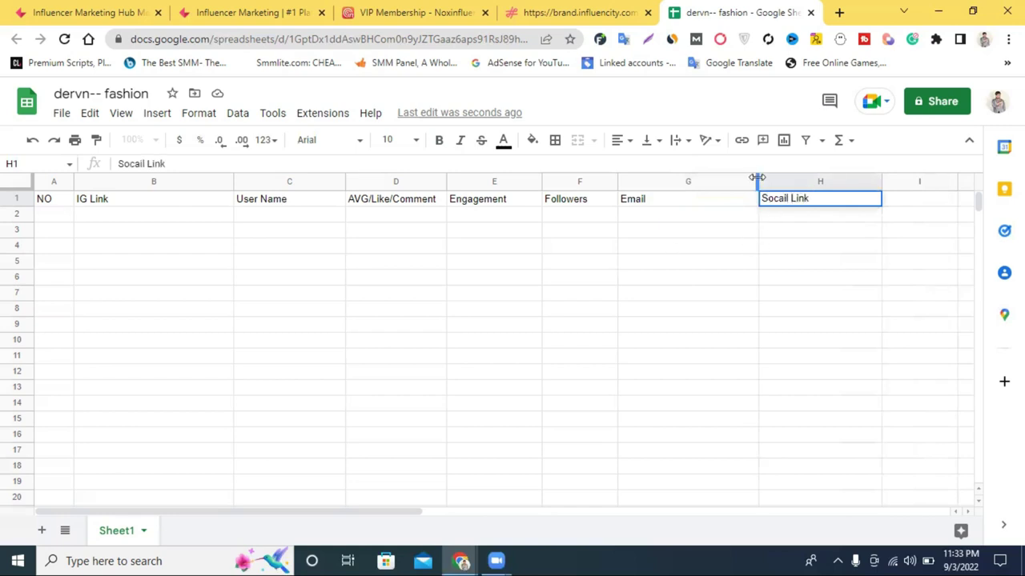
pyautogui.moveTo(757, 180); pyautogui.dragTo(749, 176)
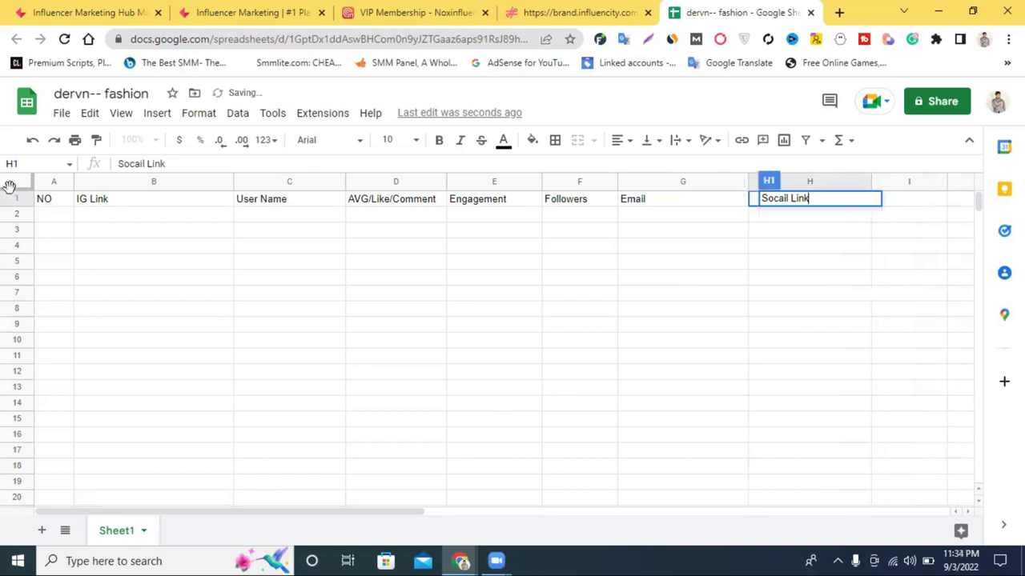
# - Format the whole header row 1 with font size 14 and bold text
pyautogui.click(16, 198)
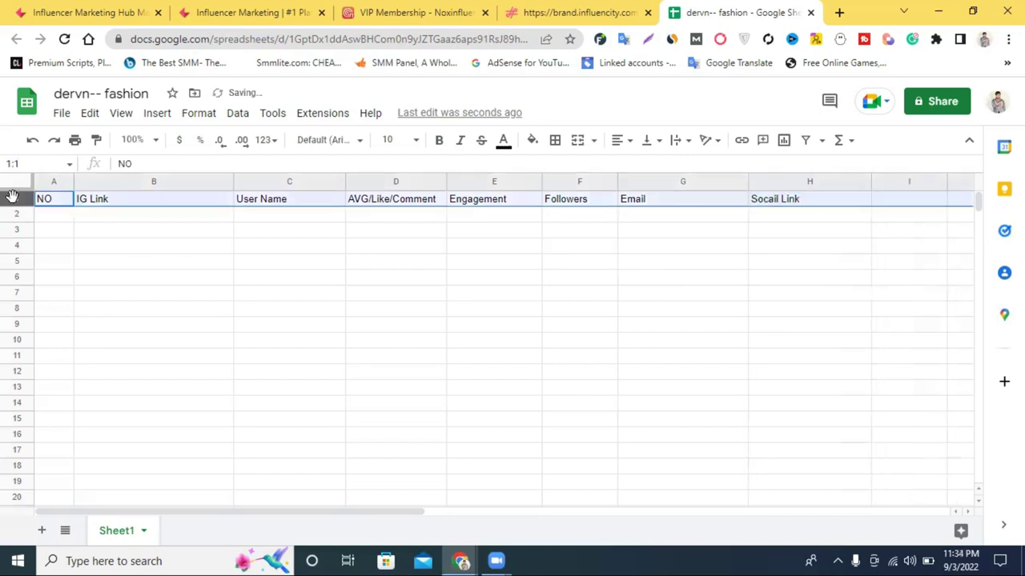
pyautogui.click(414, 144)
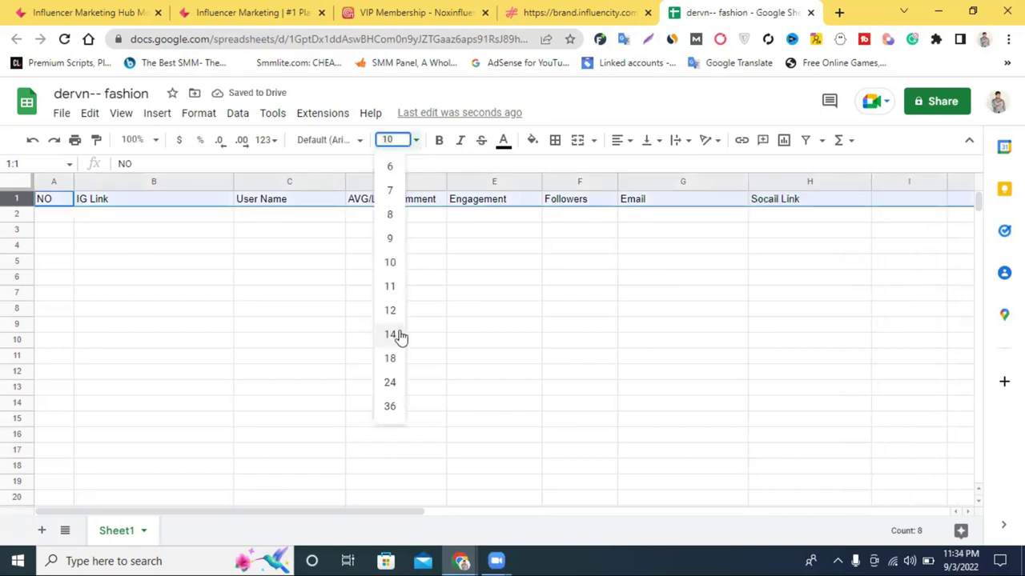
pyautogui.click(390, 334)
pyautogui.click(439, 140)
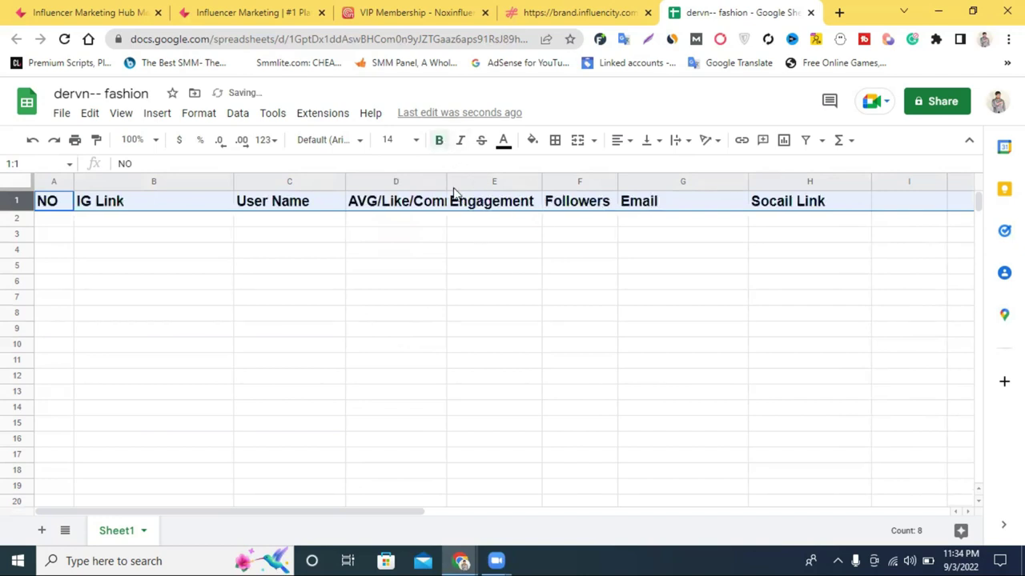
# - Widen columns E, F and D so that the enlarged headers fit in their cells
pyautogui.moveTo(541, 177); pyautogui.dragTo(574, 178)
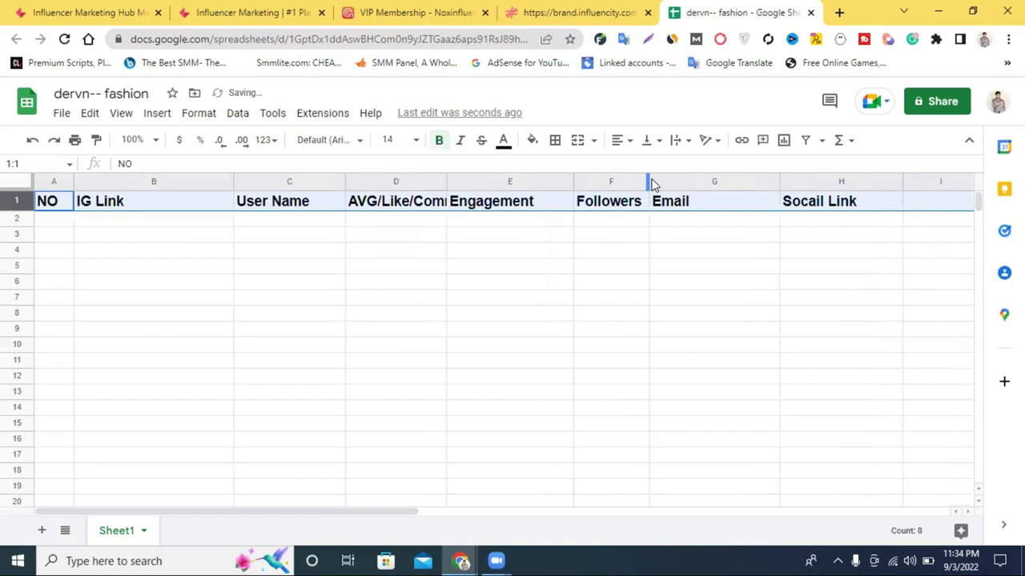
pyautogui.moveTo(647, 176); pyautogui.dragTo(709, 176)
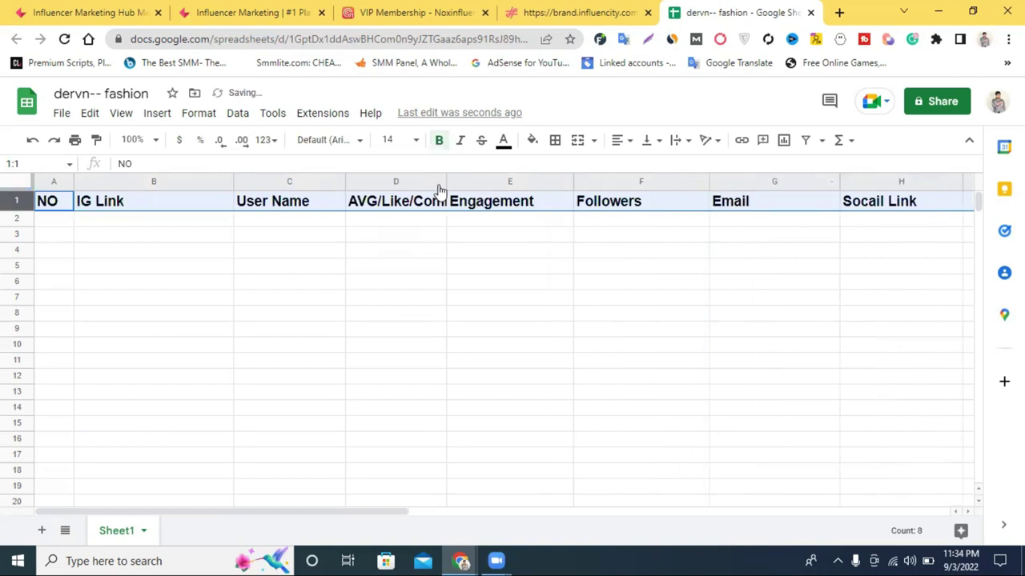
pyautogui.moveTo(446, 178); pyautogui.dragTo(495, 179)
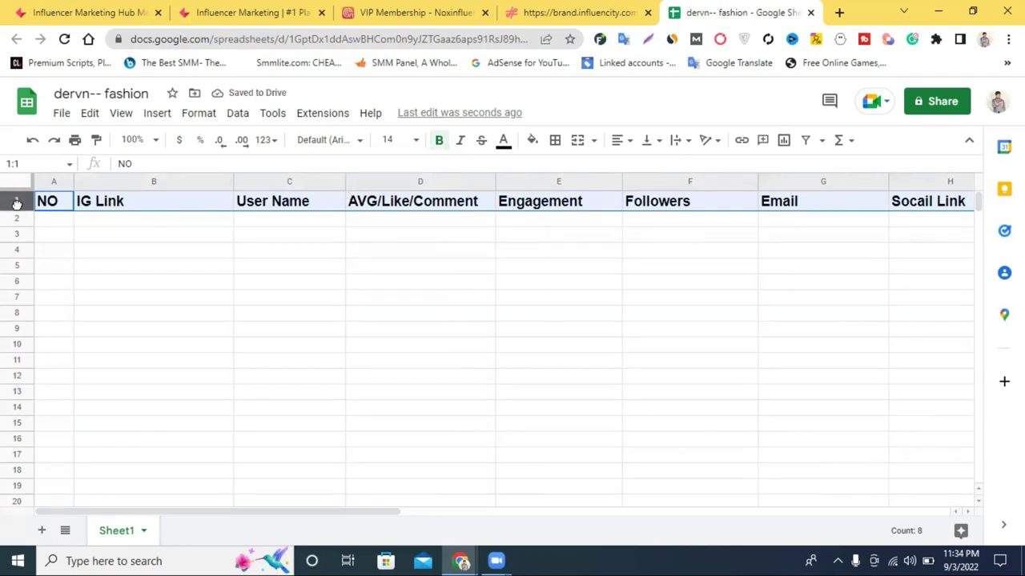
# - Centre the text of header row 1 horizontally and fill the row with magenta
pyautogui.click(622, 140)
pyautogui.click(638, 165)
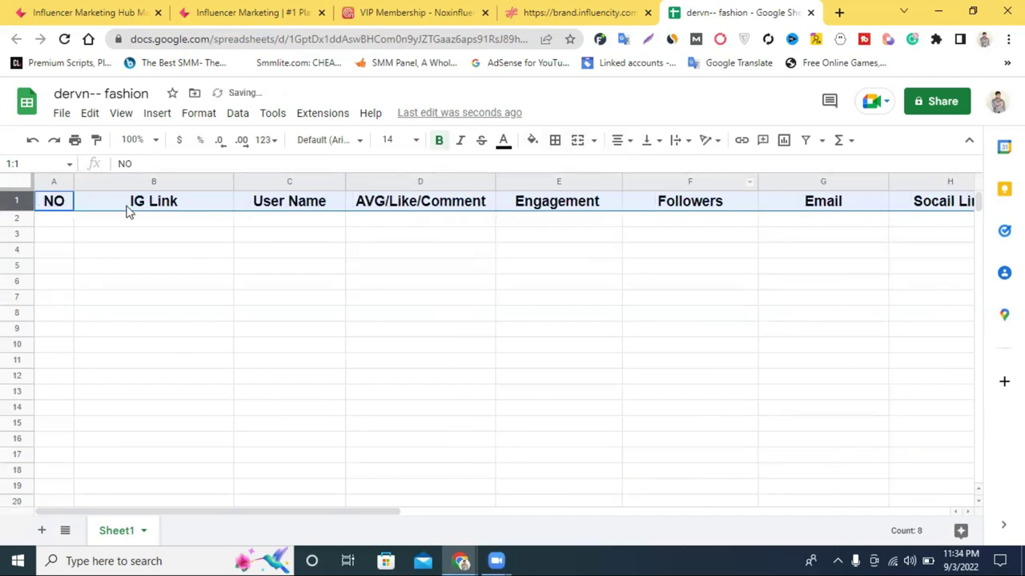
pyautogui.click(534, 143)
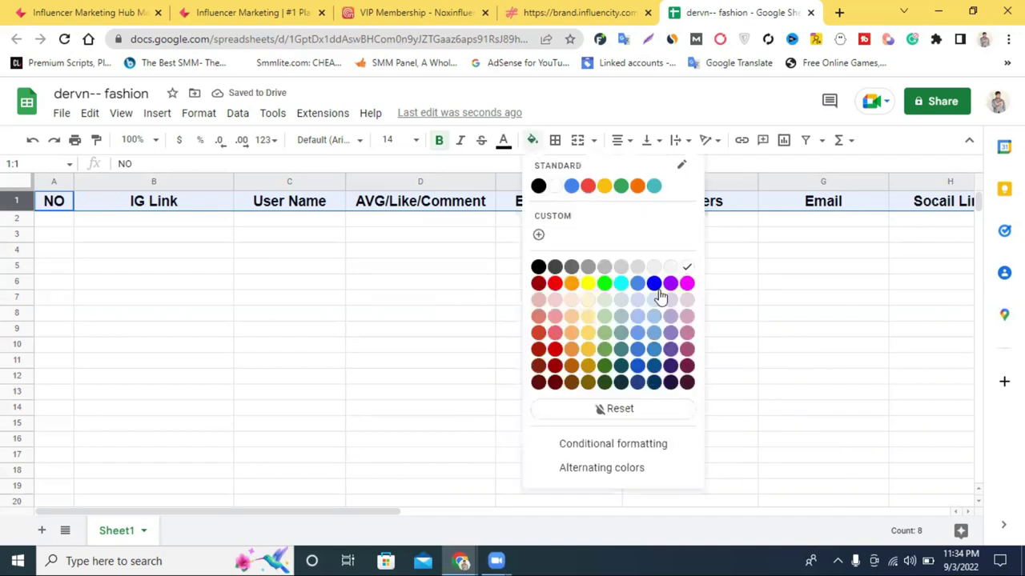
pyautogui.click(683, 281)
pyautogui.click(427, 320)
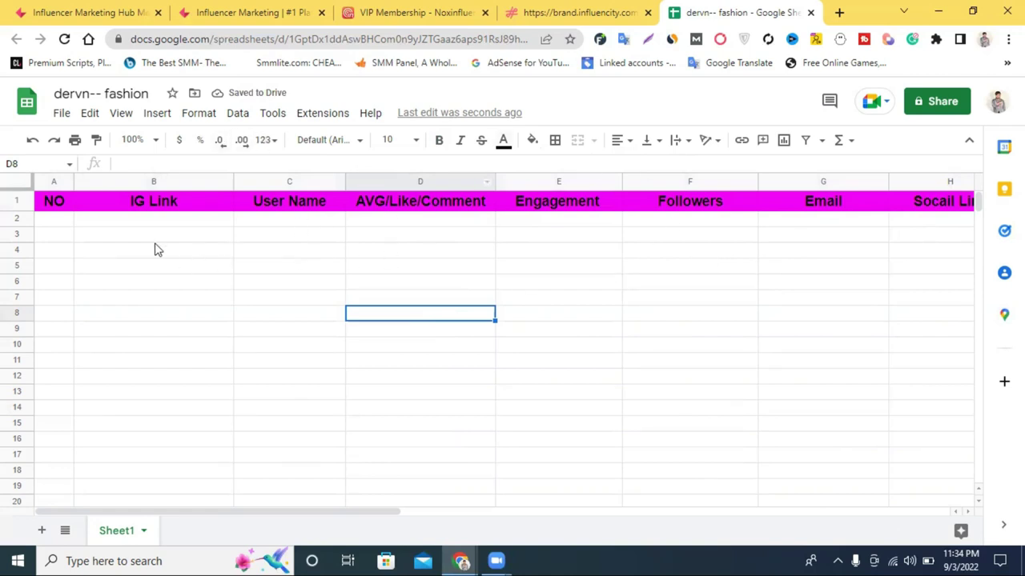
# - Enter 1 and 2 in A2 and A3 and fill the number series down the NO column to cell A50
pyautogui.doubleClick(58, 221)
pyautogui.write('1')
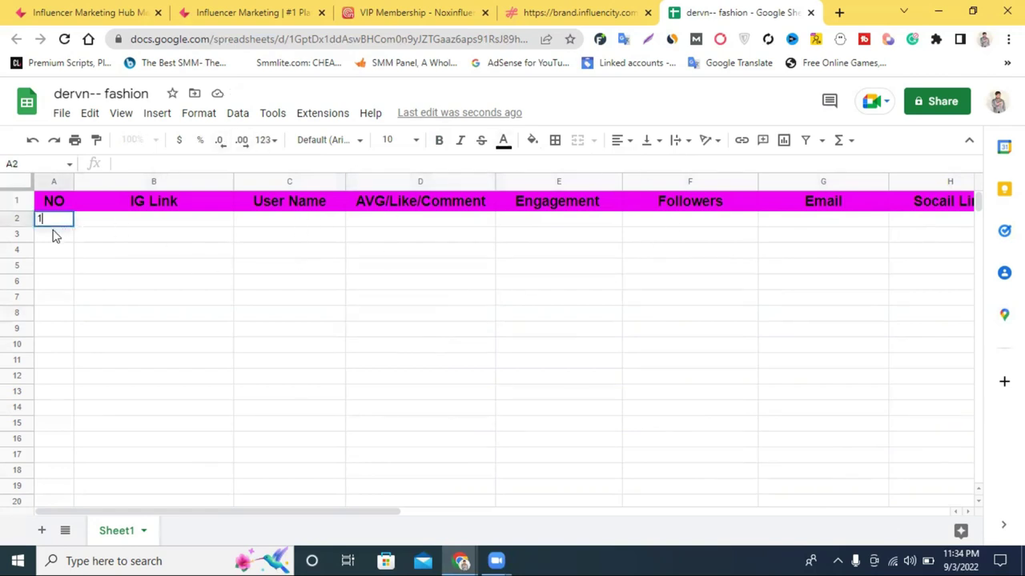
pyautogui.press('Return')
pyautogui.write('2')
pyautogui.press('Tab')
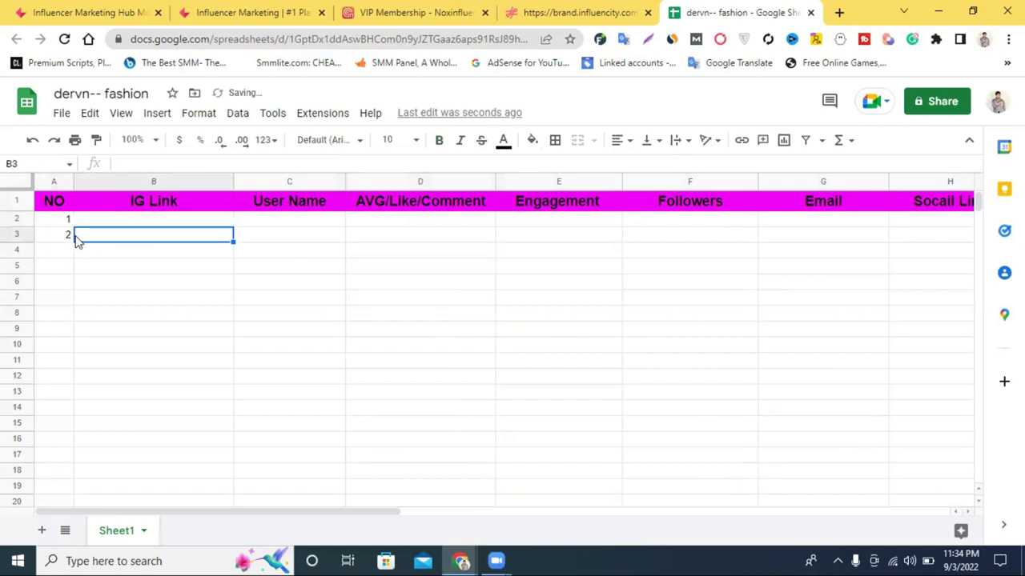
pyautogui.moveTo(66, 220); pyautogui.dragTo(62, 412)
pyautogui.scroll(12, 226, 400)
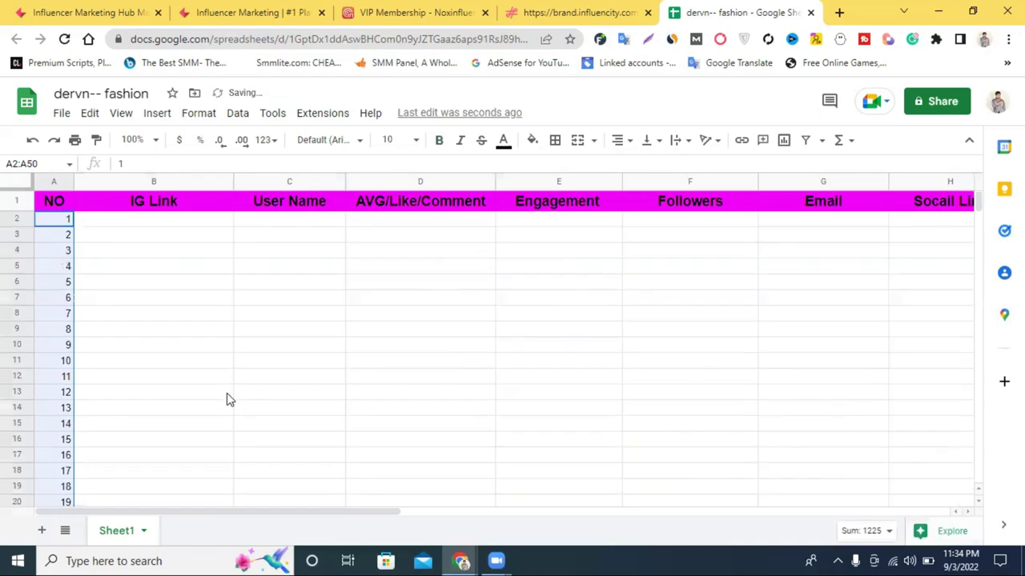
pyautogui.click(191, 362)
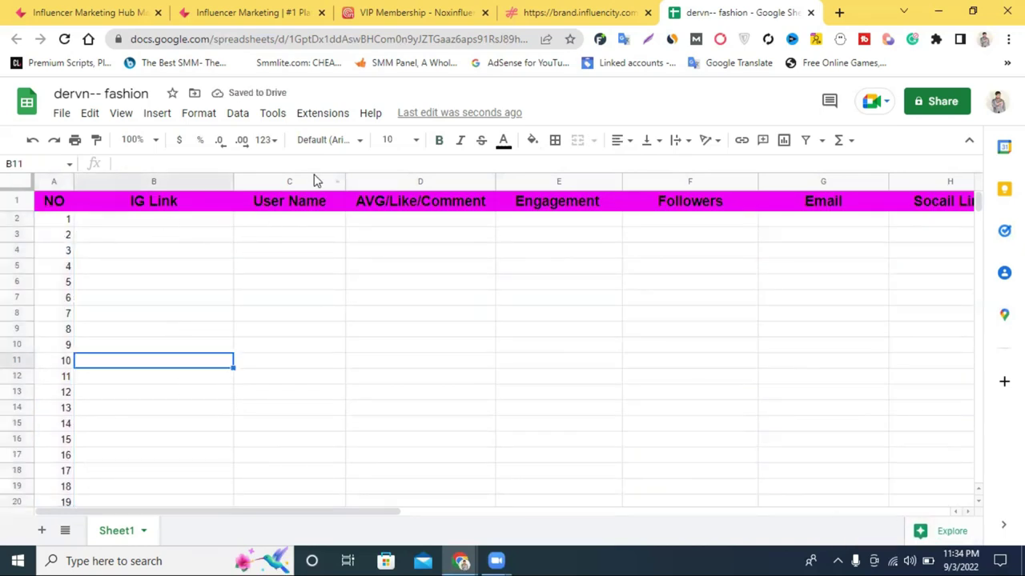
pyautogui.doubleClick(128, 95)
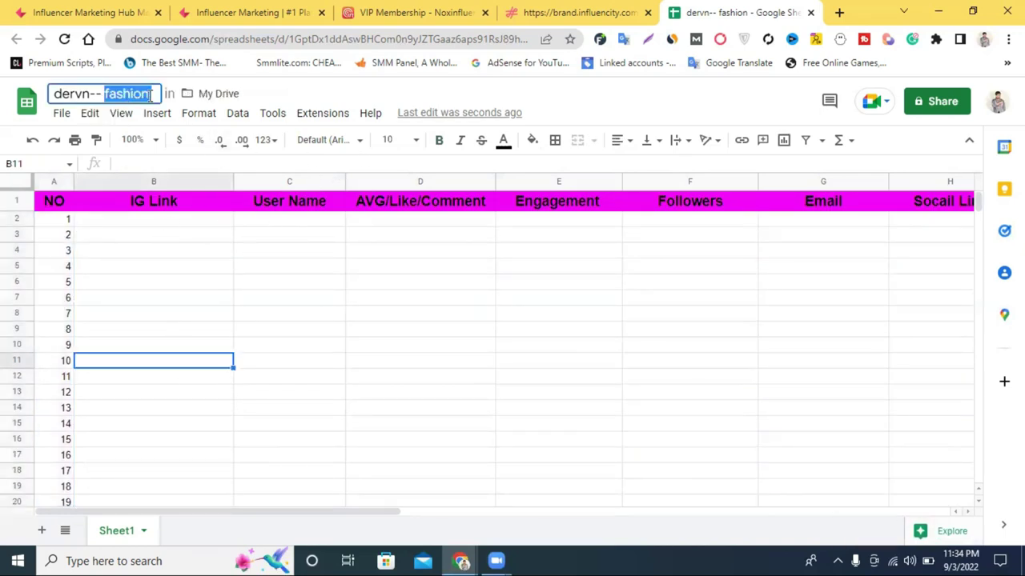
pyautogui.click(552, 10)
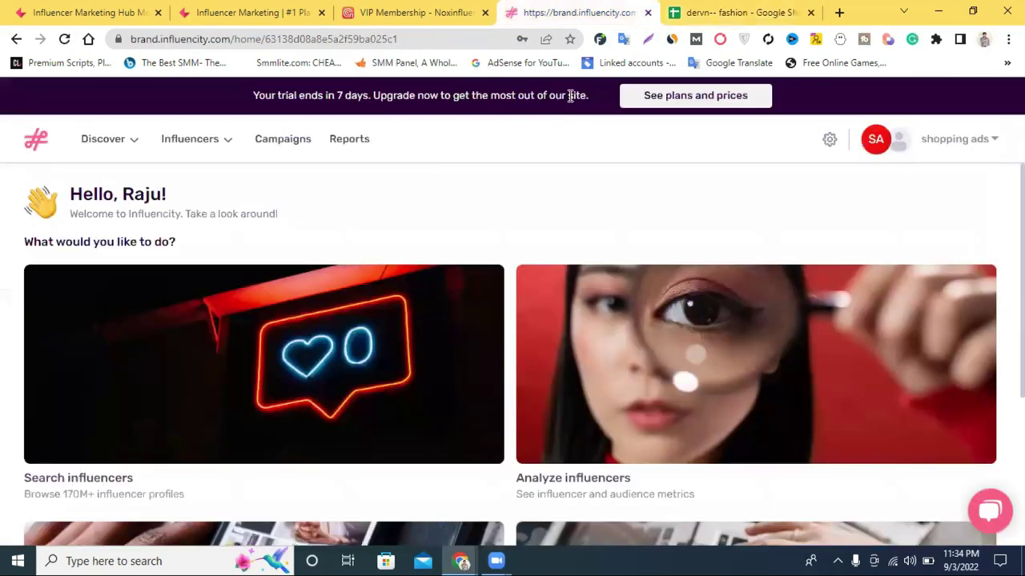
# - Search Google for "social blade" in a new browser tab and open the Social Blade website
pyautogui.click(839, 12)
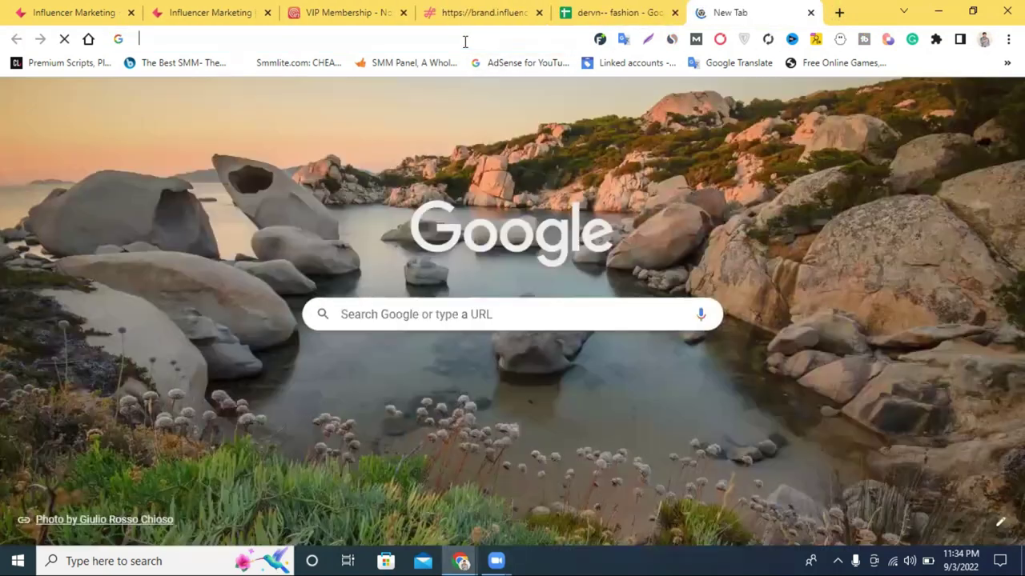
pyautogui.click(464, 41)
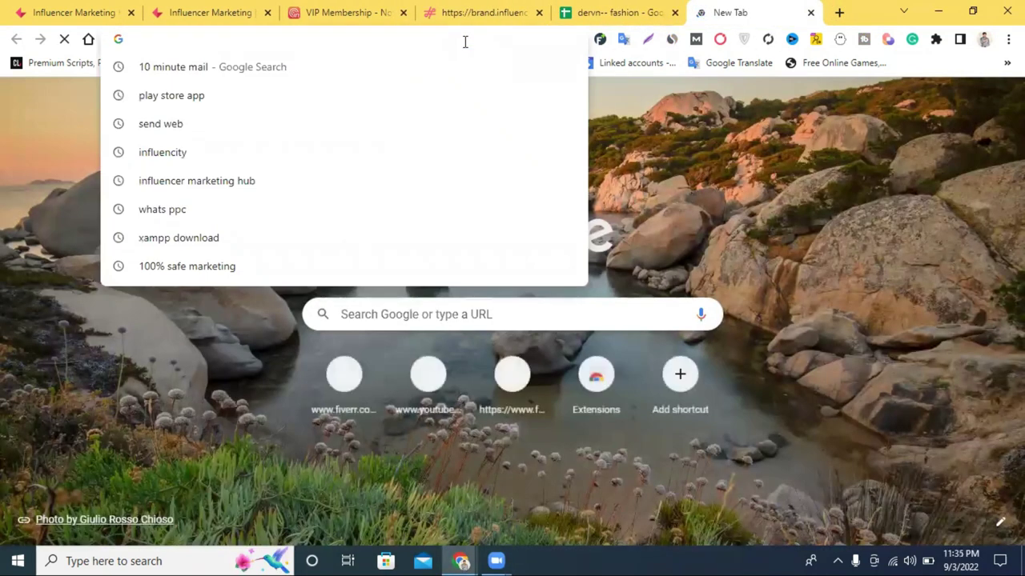
pyautogui.write('social')
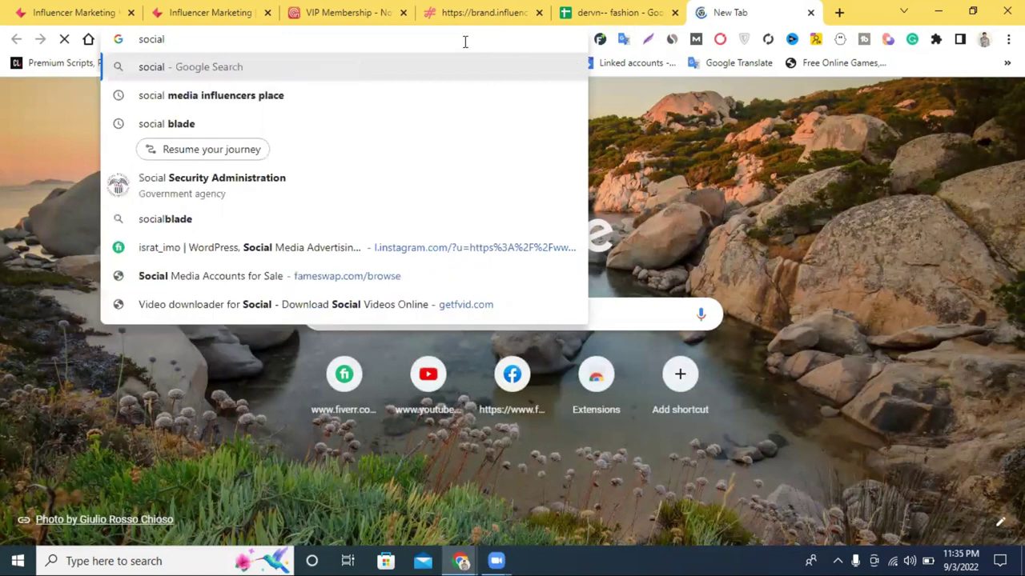
pyautogui.click(361, 127)
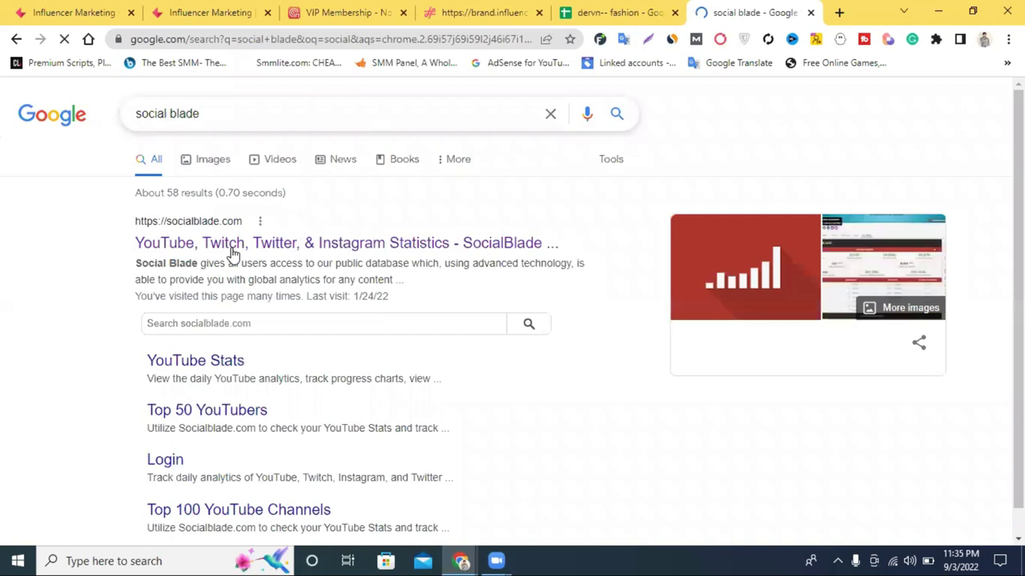
pyautogui.click(389, 244)
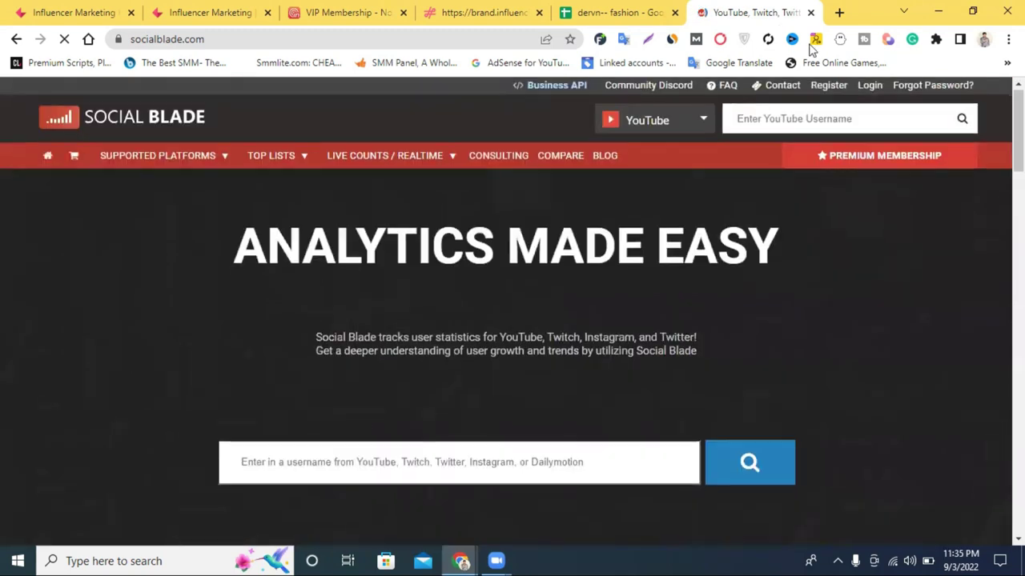
# - Move the Social Blade tab directly after the Influencer Marketing Hub tabs and return to the Influencer Marketing Hub home page
pyautogui.click(64, 11)
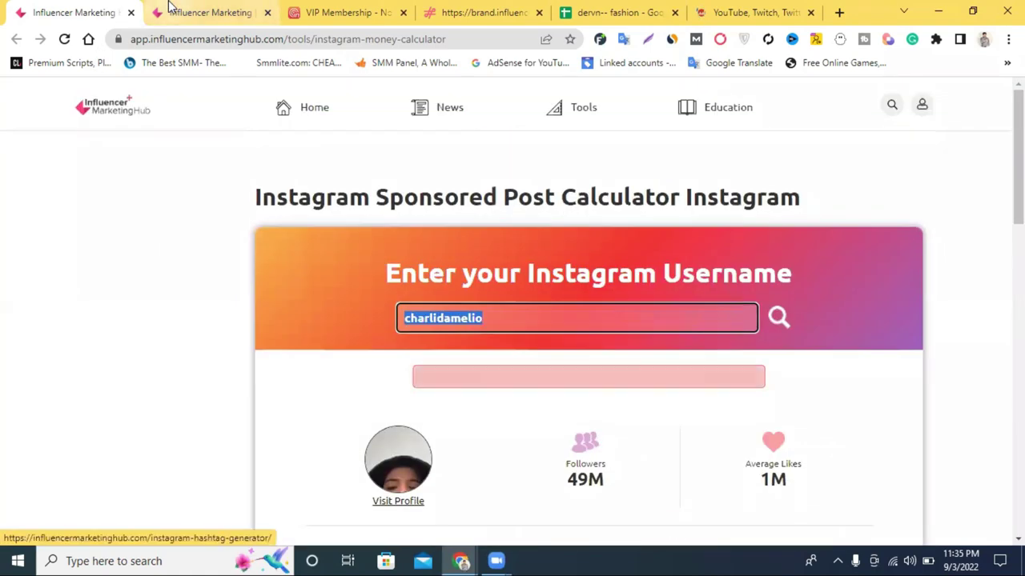
pyautogui.click(169, 9)
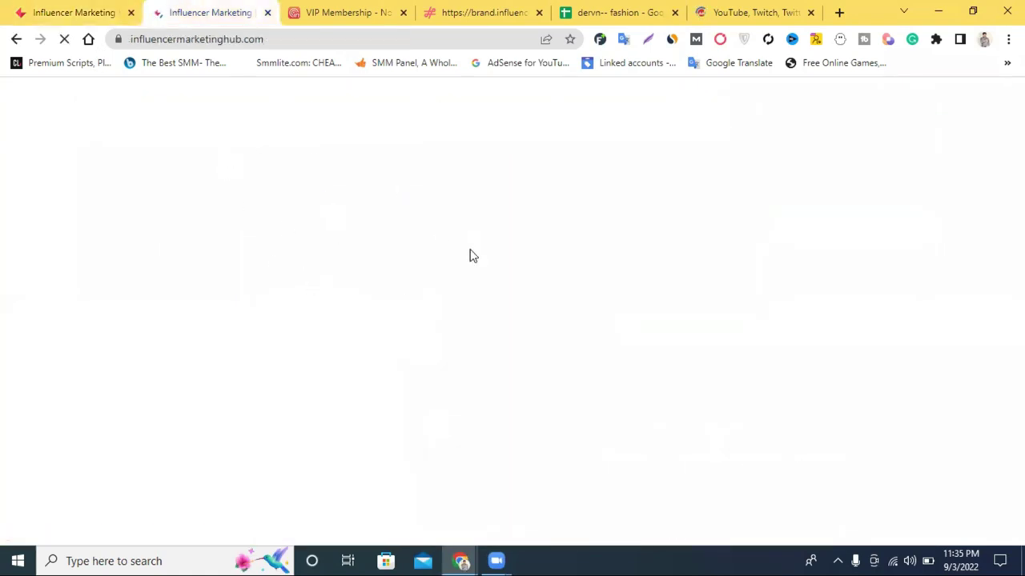
pyautogui.moveTo(751, 14); pyautogui.dragTo(377, 23)
pyautogui.click(210, 12)
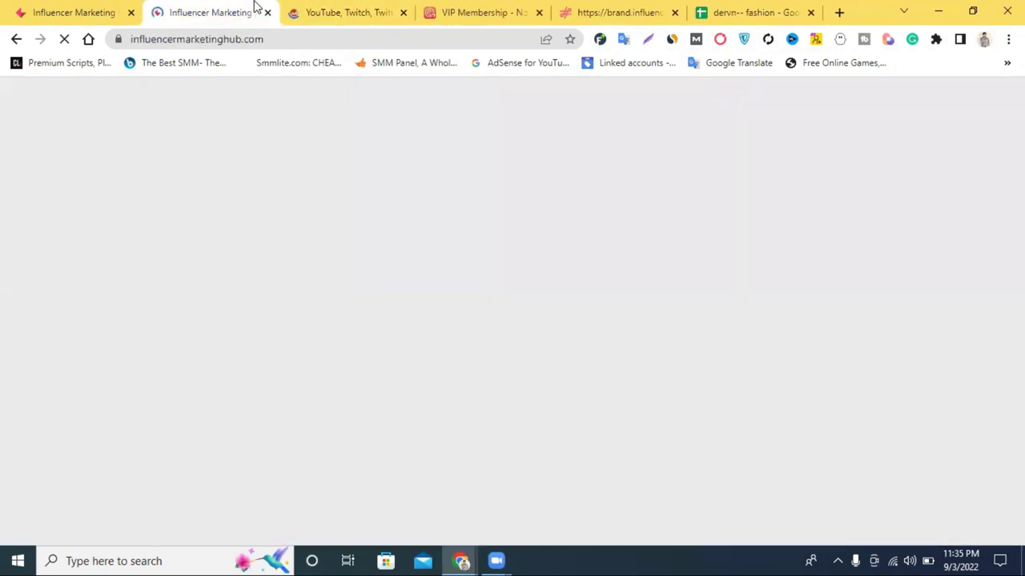
pyautogui.click(327, 10)
pyautogui.click(231, 18)
pyautogui.click(331, 8)
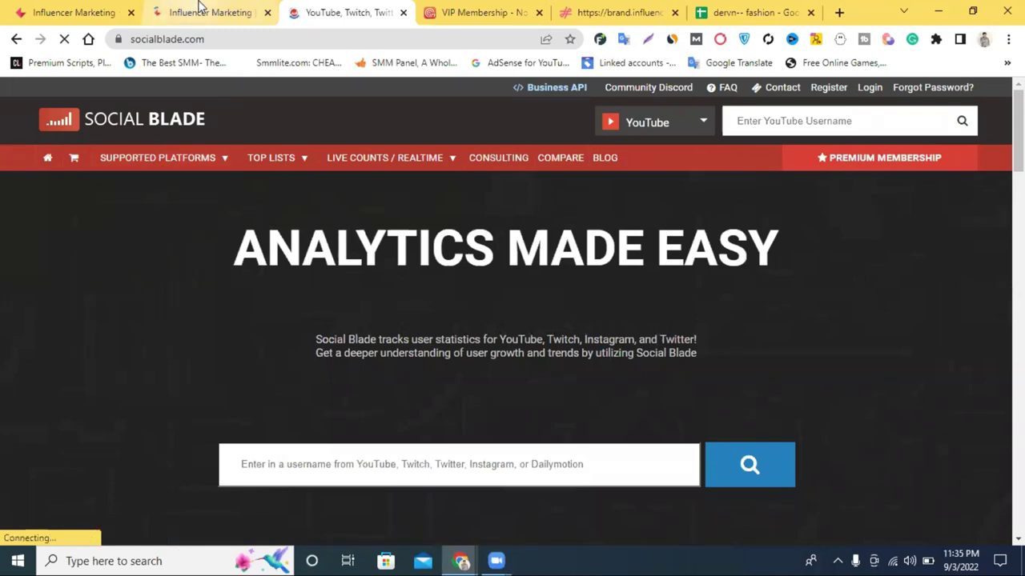
pyautogui.click(200, 6)
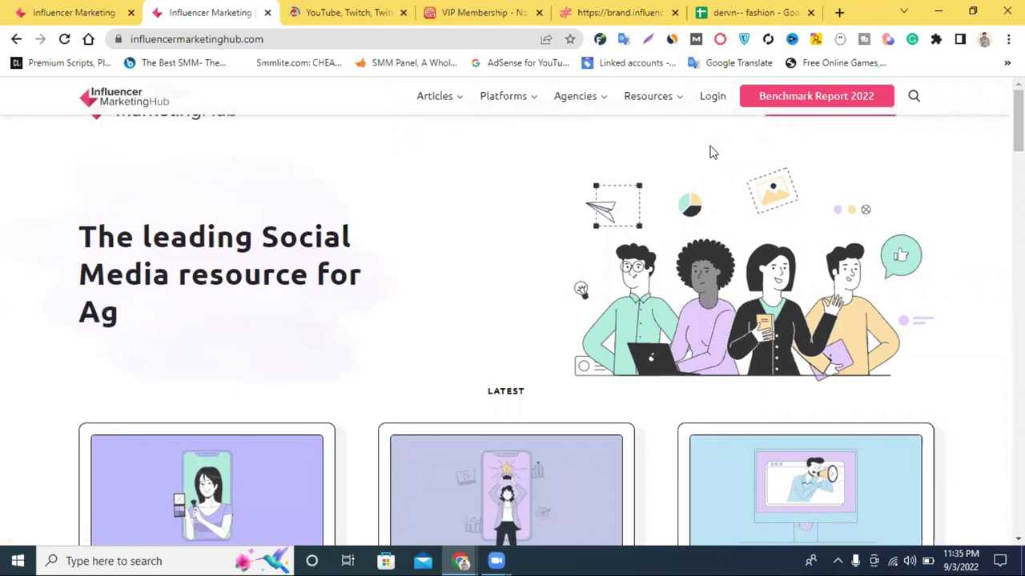
# - Open the Influencer Marketing Hub app home through the site's login link and close the original home page tab
pyautogui.scroll(-1, 707, 153)
pyautogui.scroll(1, 708, 154)
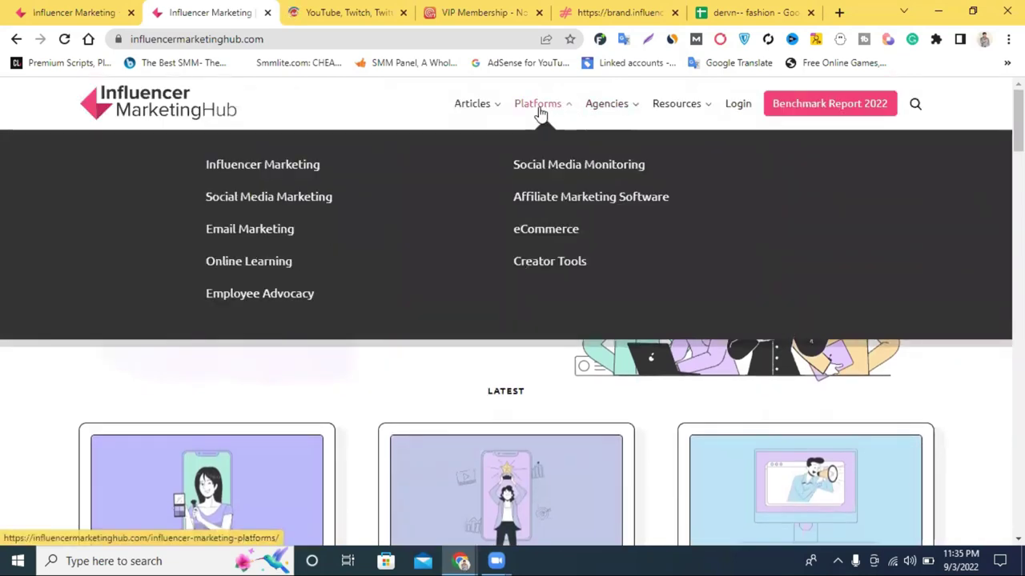
pyautogui.click(732, 107)
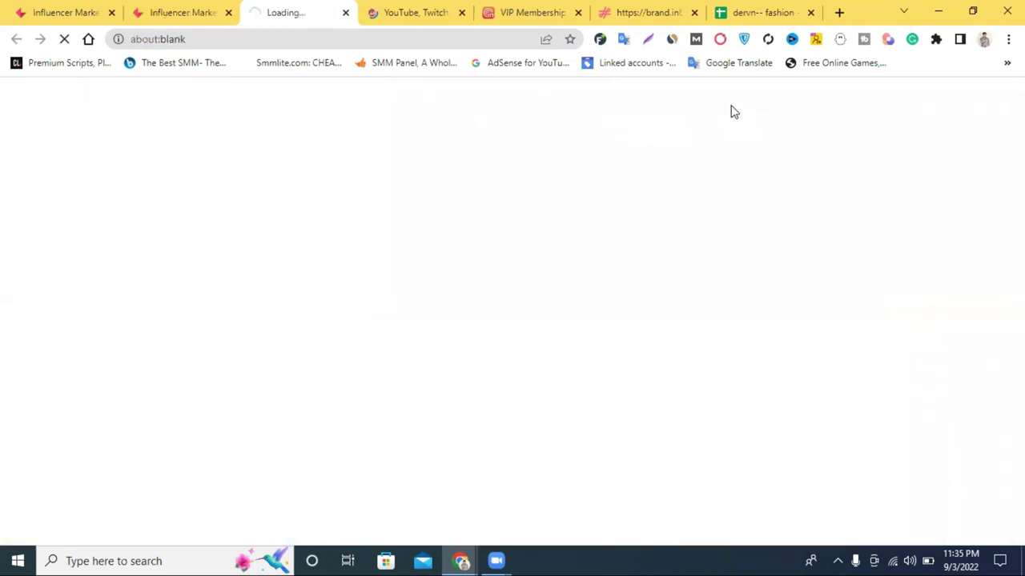
pyautogui.click(227, 13)
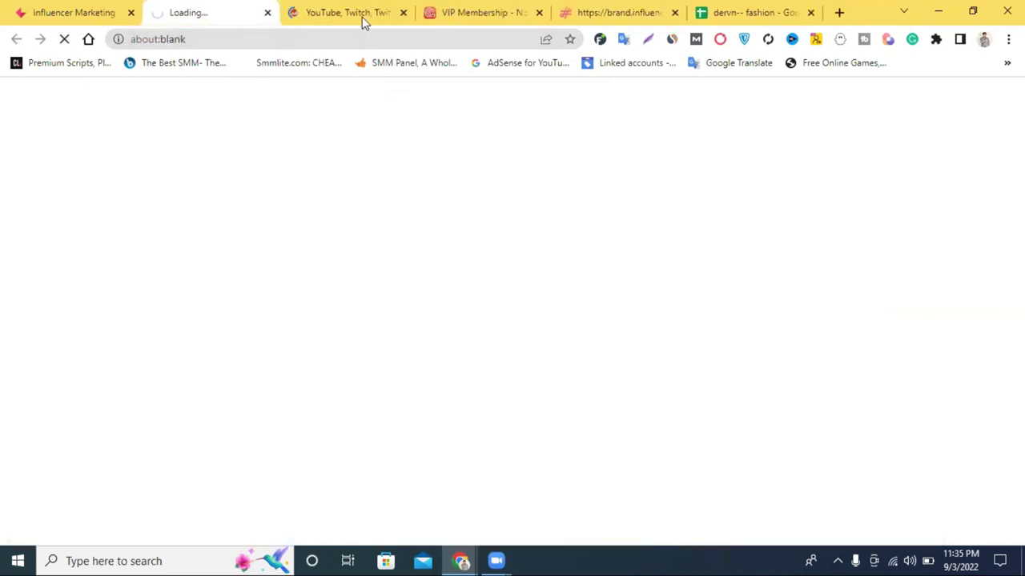
pyautogui.click(362, 16)
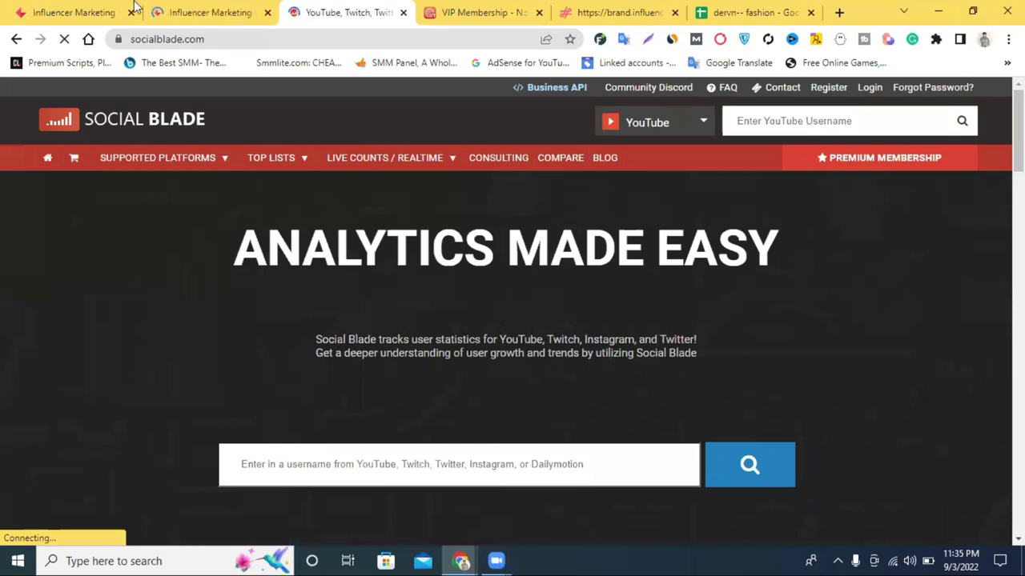
pyautogui.click(200, 12)
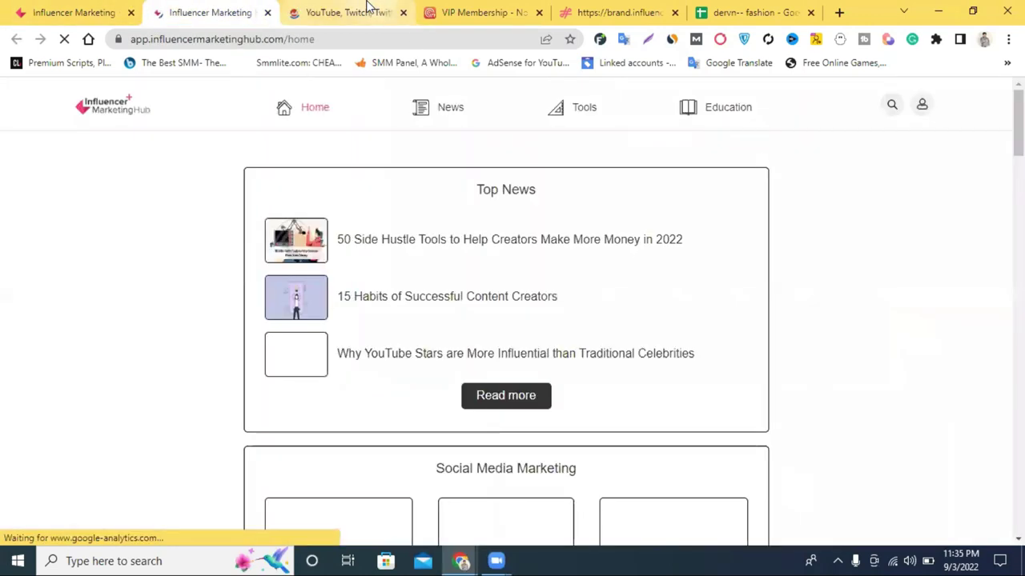
pyautogui.click(364, 12)
pyautogui.click(264, 9)
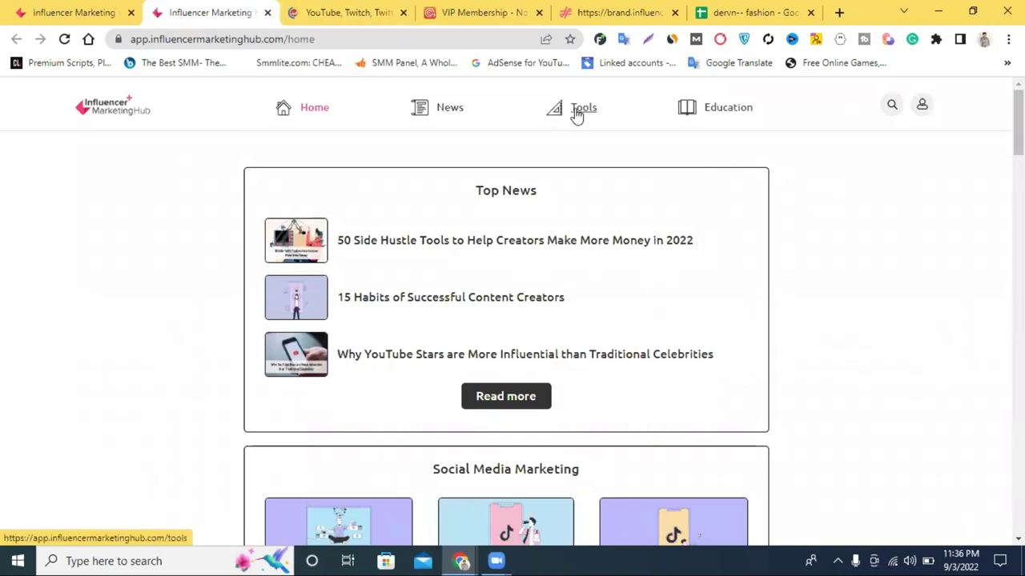
# - Open the Influencer Marketing Hub tools list and filter it by type Calculator and channel Instagram
pyautogui.click(581, 114)
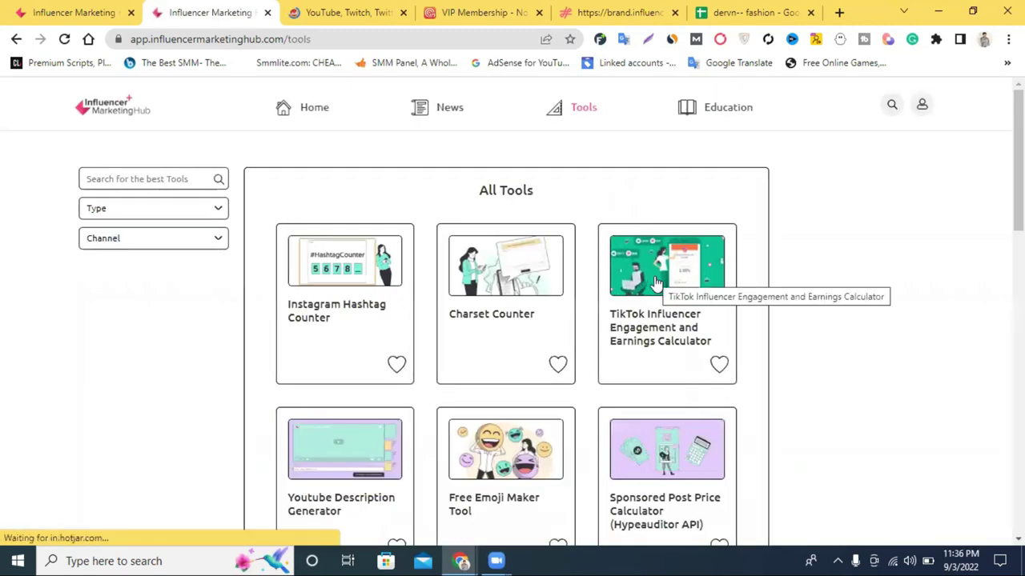
pyautogui.scroll(-2, 657, 284)
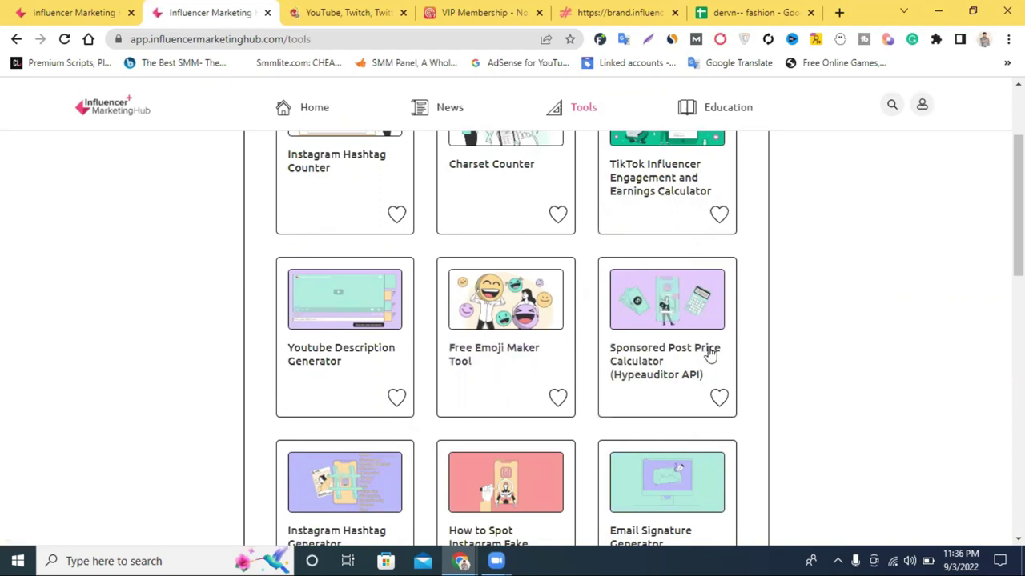
pyautogui.scroll(2, 622, 222)
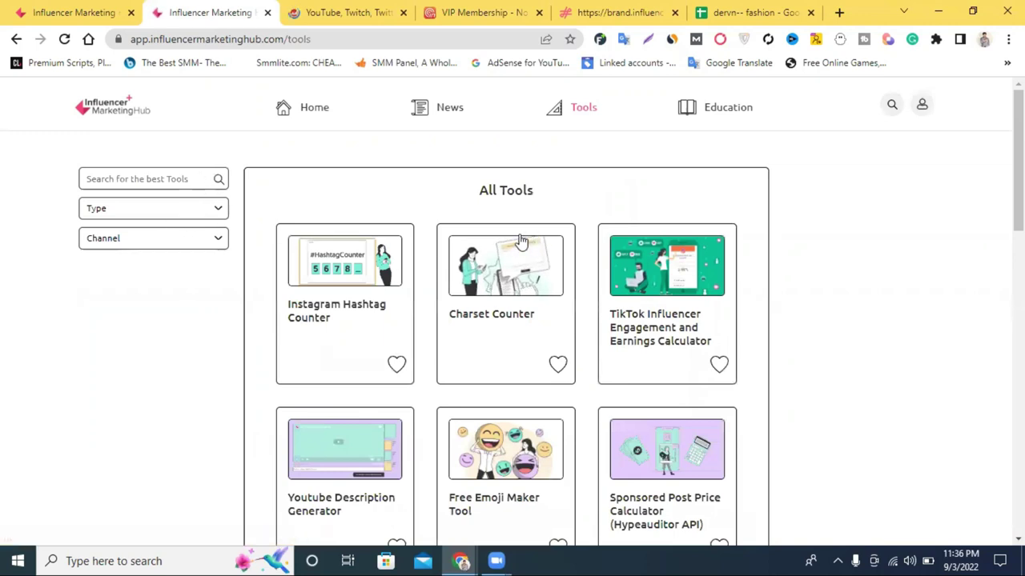
pyautogui.click(142, 209)
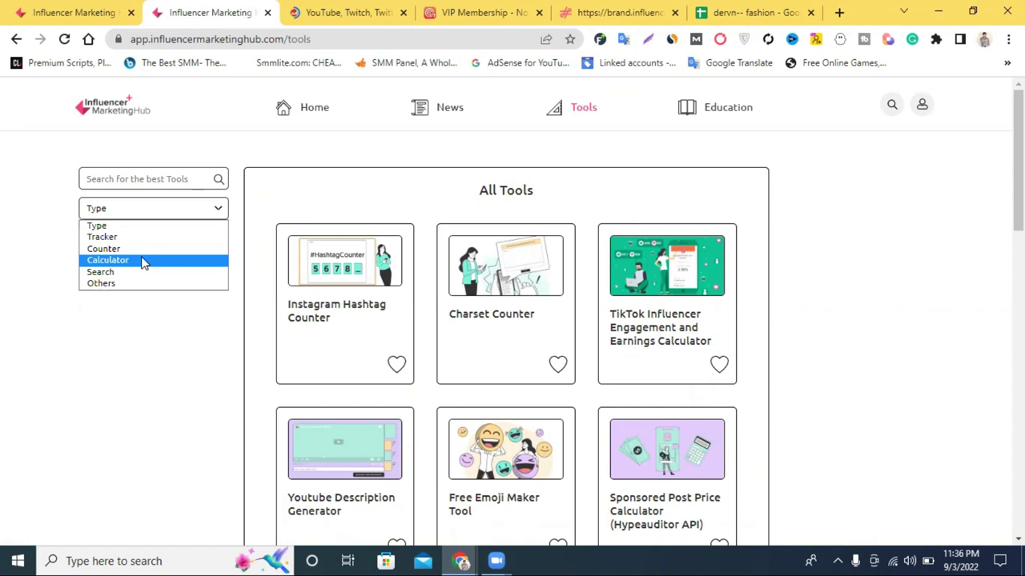
pyautogui.click(143, 261)
pyautogui.click(130, 240)
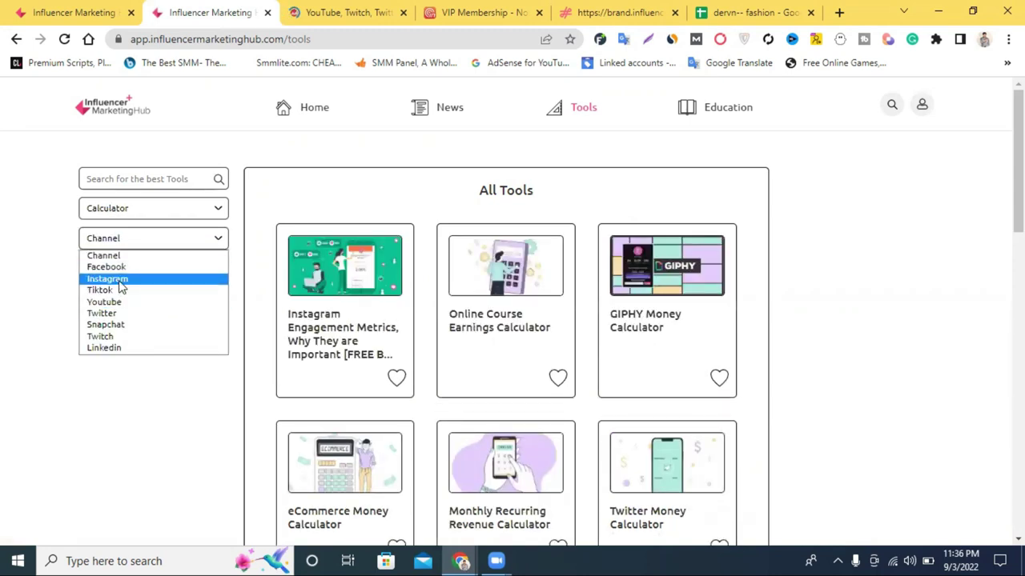
pyautogui.click(118, 280)
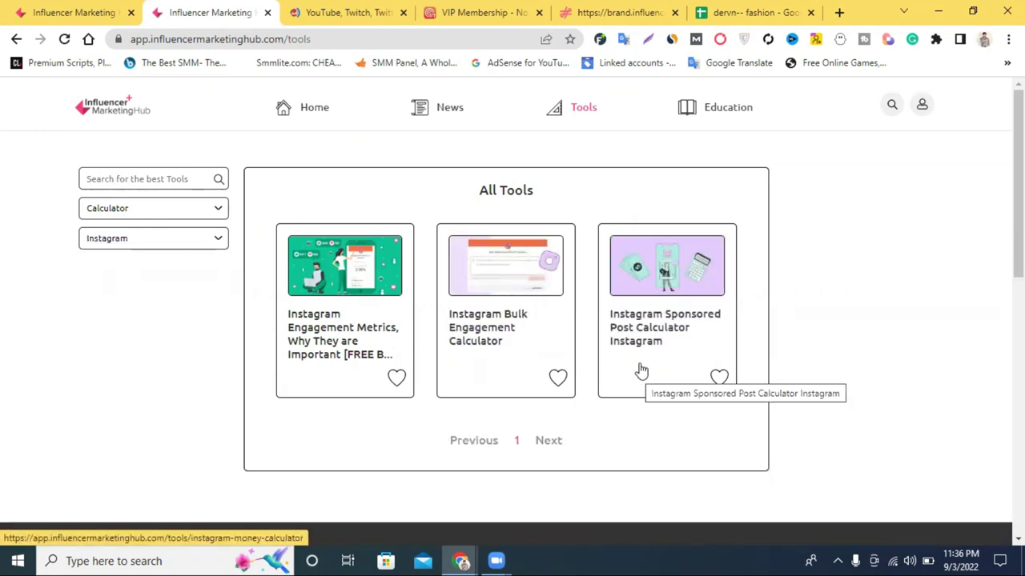
# - View the Instagram Bulk Engagement Calculator in a separate tab and close that tab
pyautogui.click(484, 335)
pyautogui.click(57, 6)
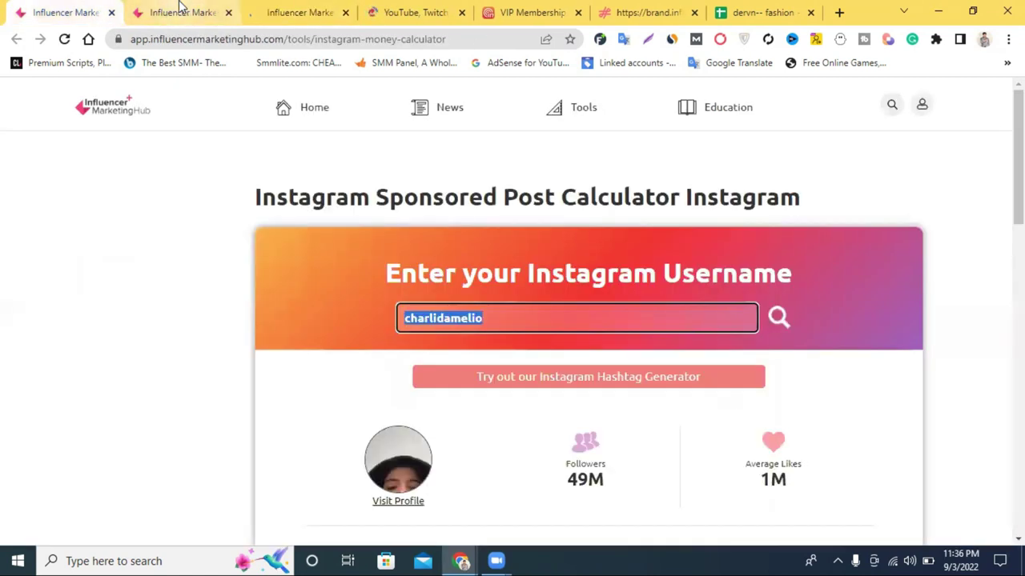
pyautogui.click(223, 8)
pyautogui.click(270, 8)
pyautogui.click(204, 10)
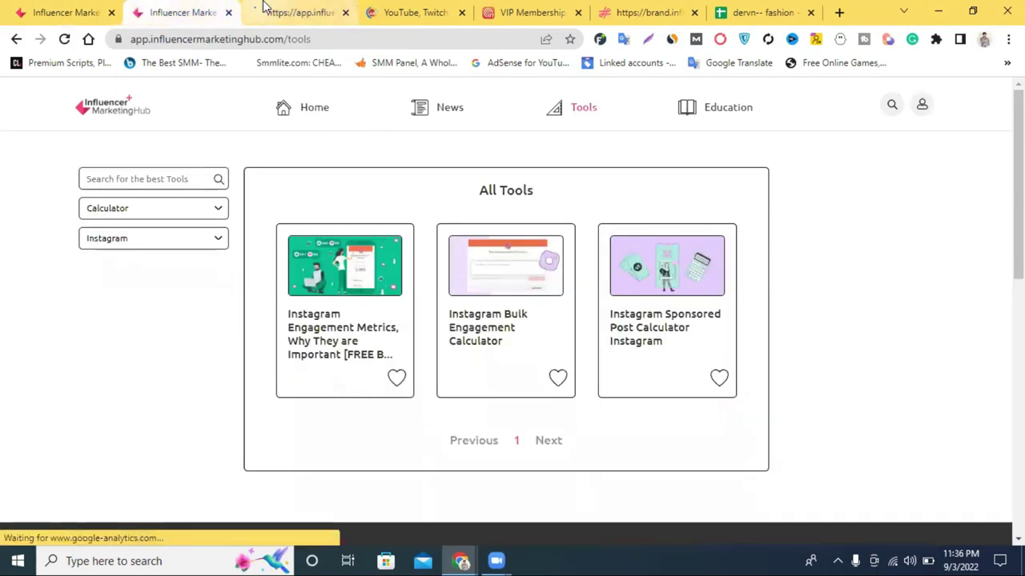
pyautogui.click(264, 8)
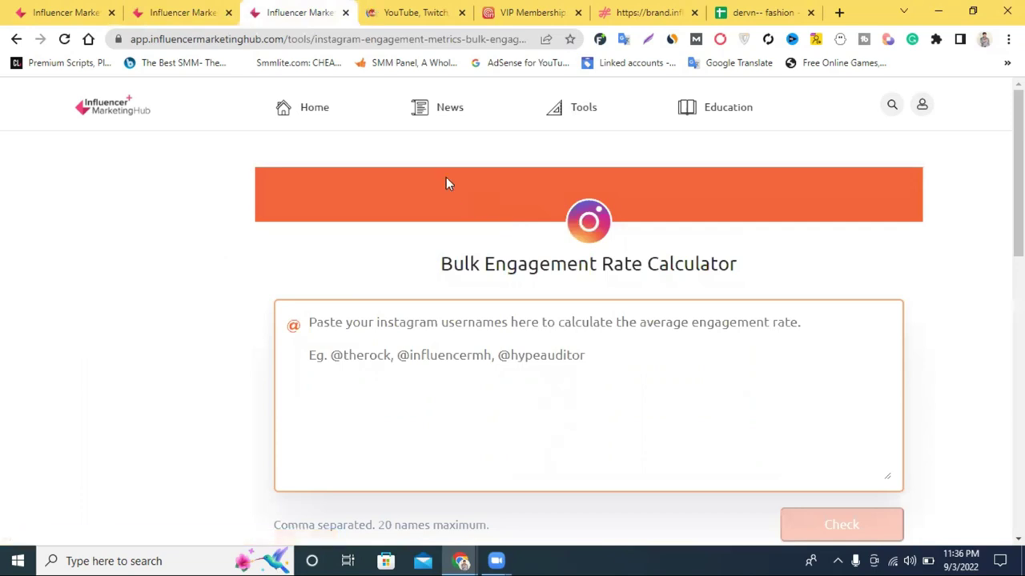
pyautogui.click(345, 12)
# - Open the Instagram Sponsored Post Calculator in a new tab and go back to the filtered tools list
pyautogui.click(204, 7)
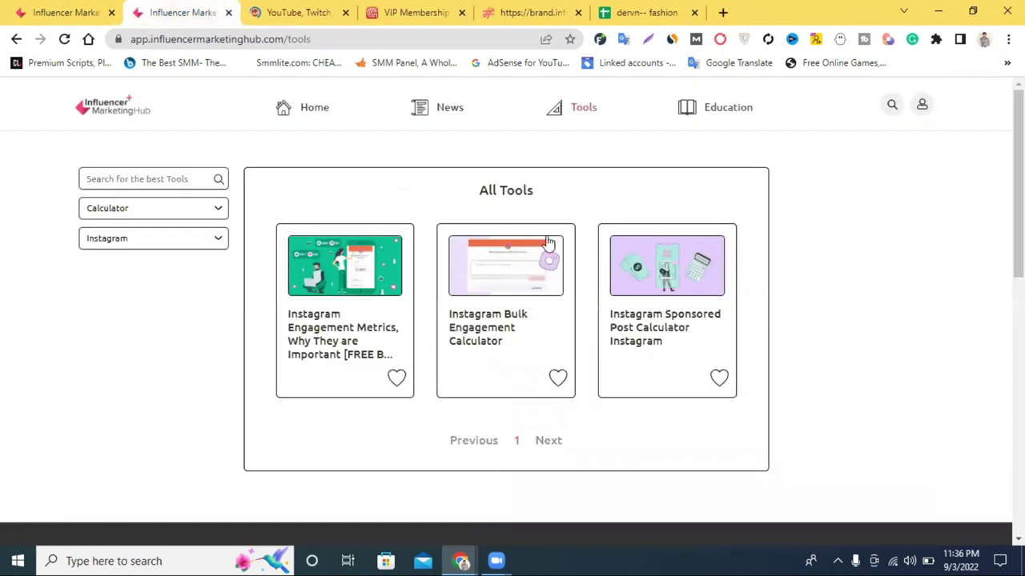
pyautogui.click(645, 337)
pyautogui.click(368, 9)
pyautogui.click(352, 14)
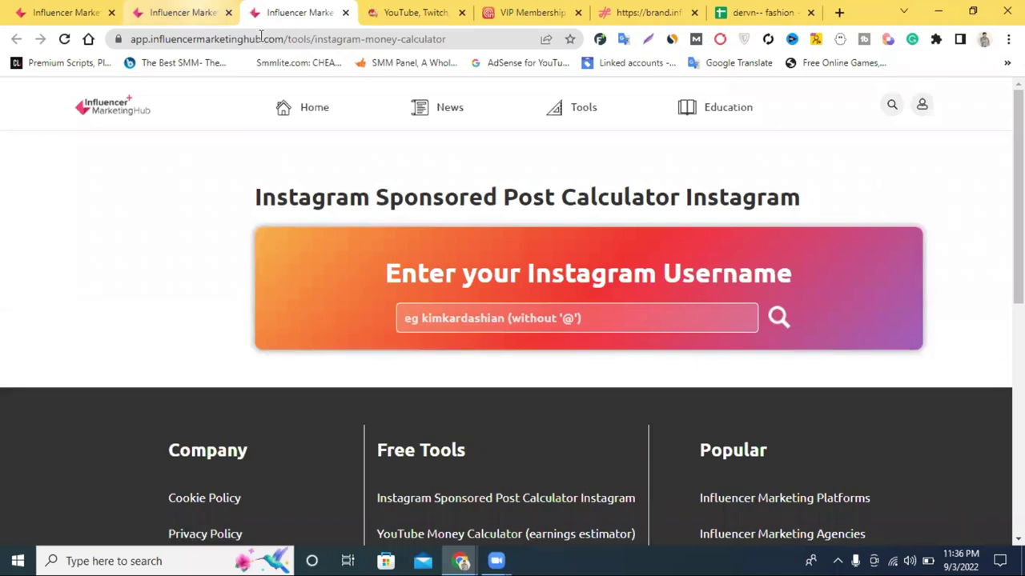
pyautogui.click(200, 10)
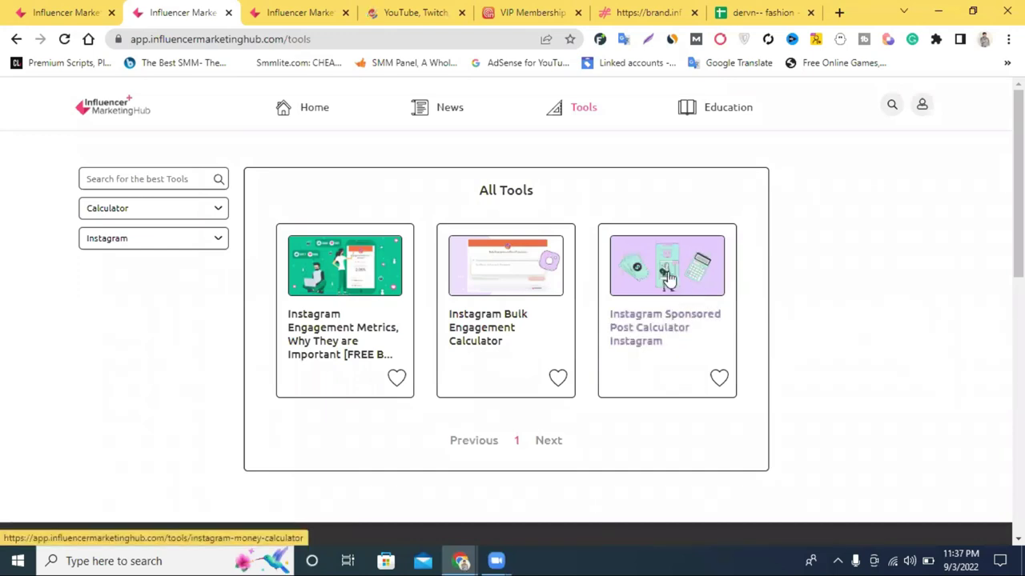
# - Check the research sheet briefly, switch to the Influencity home page and open its Search influencers section
pyautogui.click(721, 9)
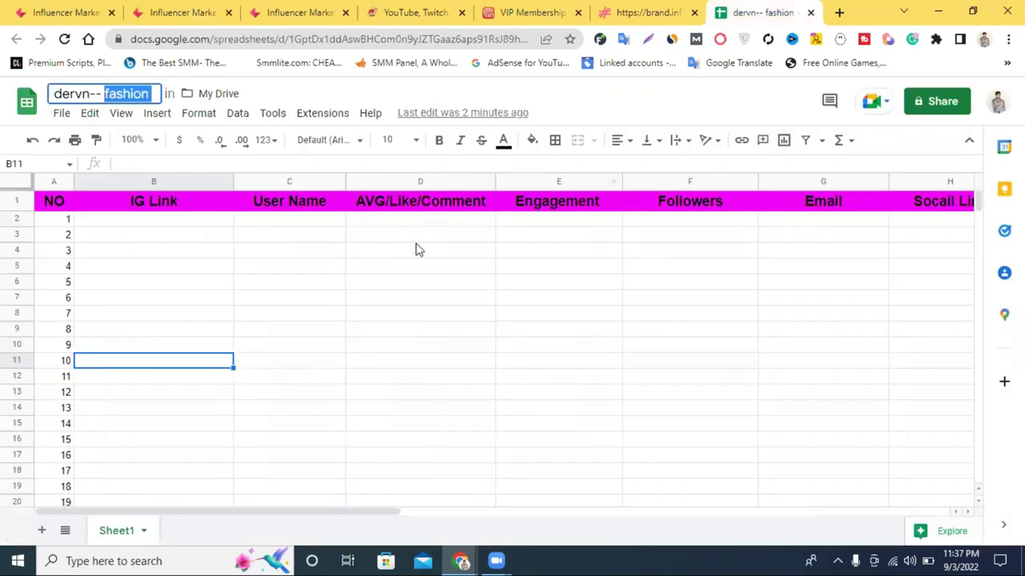
pyautogui.click(647, 12)
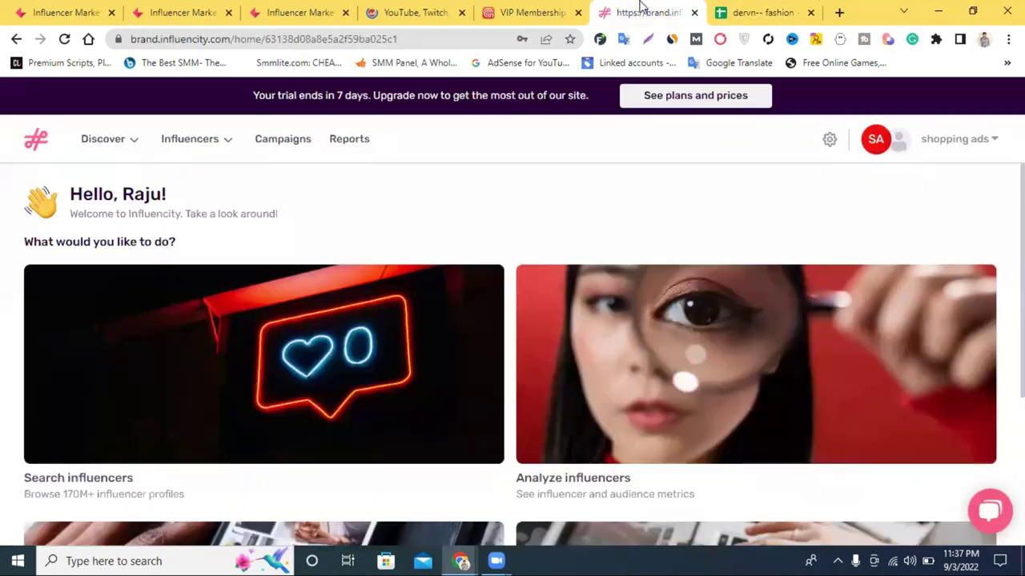
pyautogui.scroll(-2, 604, 183)
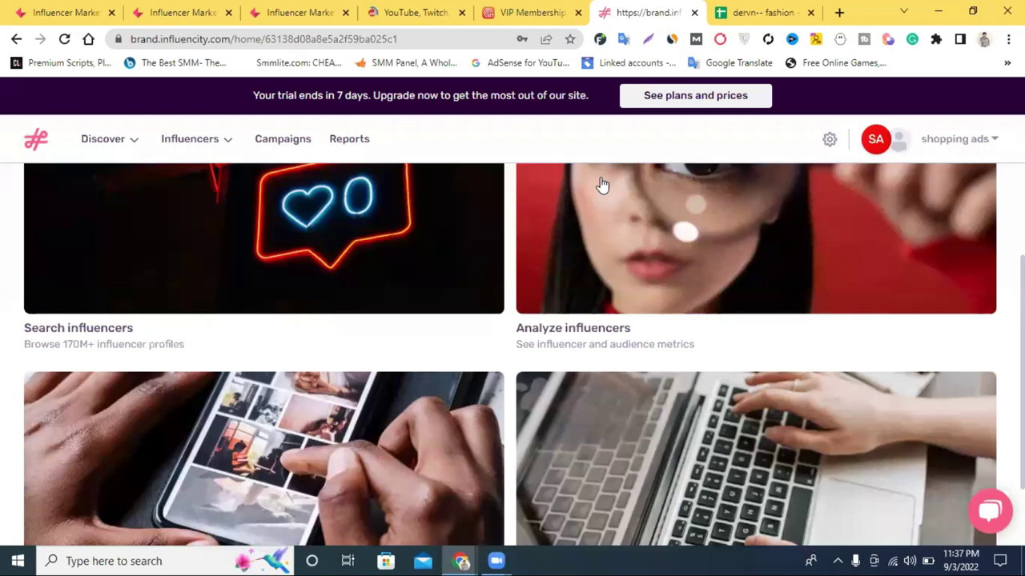
pyautogui.scroll(-1, 602, 185)
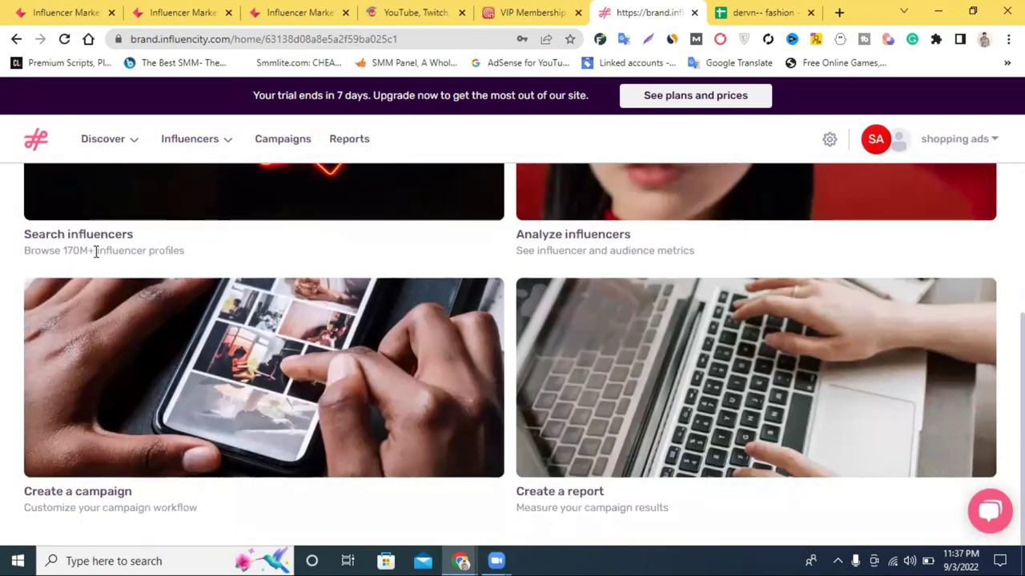
pyautogui.scroll(2, 112, 256)
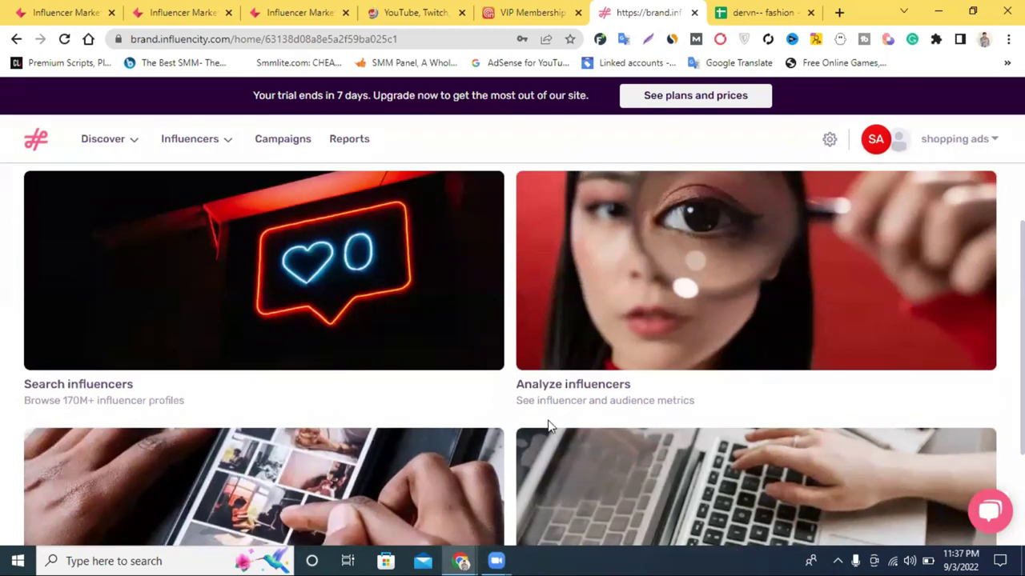
pyautogui.click(163, 329)
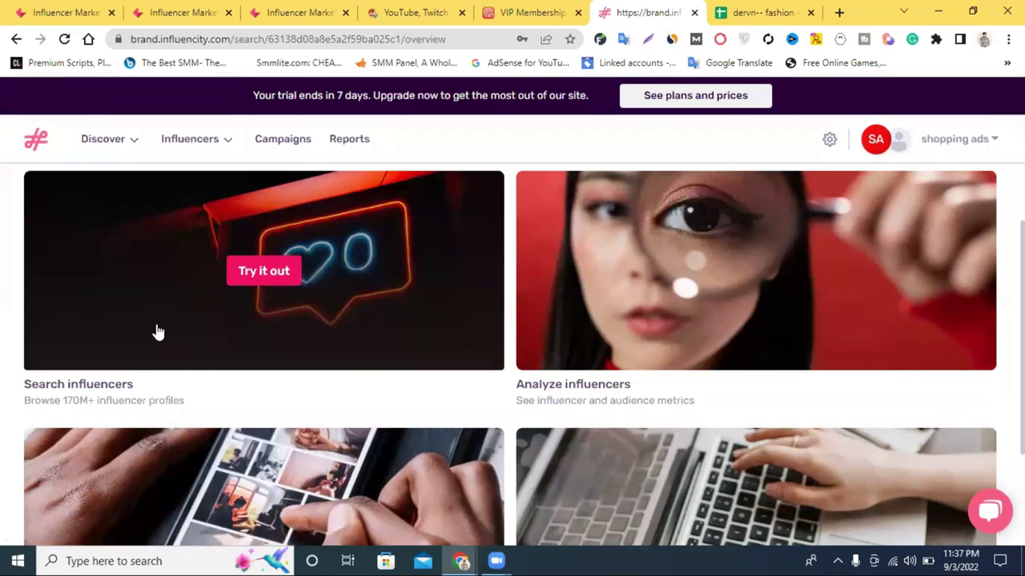
pyautogui.click(313, 290)
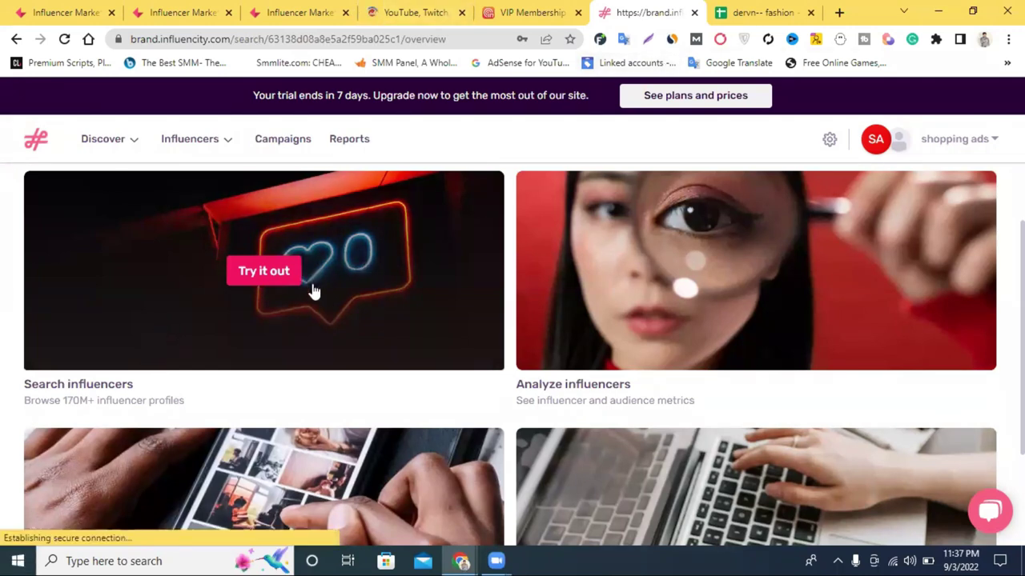
# - Examine the Influencity selections and Top Searches categories on the Discover Influencers page
pyautogui.scroll(-2, 590, 238)
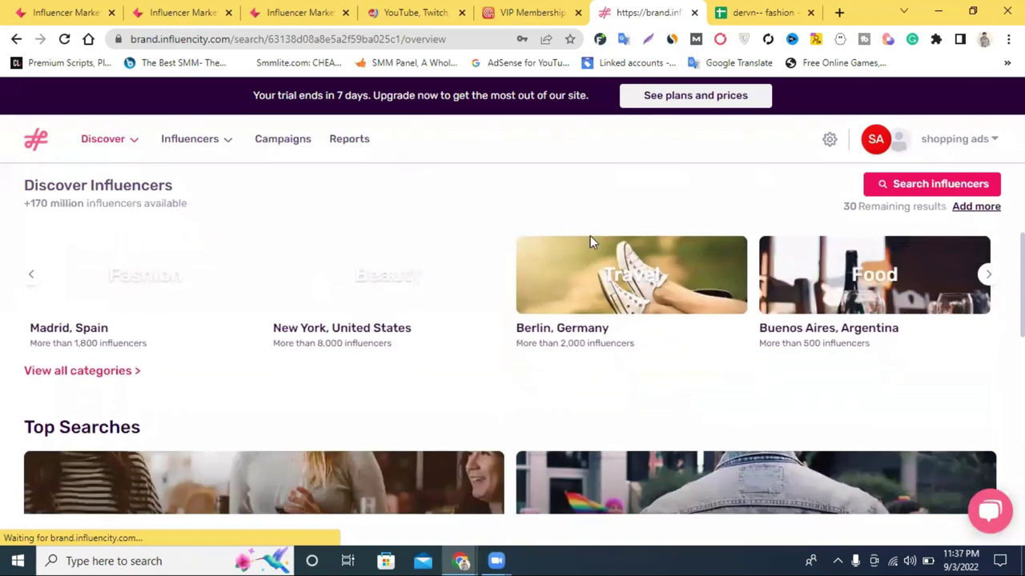
pyautogui.scroll(1, 668, 269)
pyautogui.scroll(1, 668, 269)
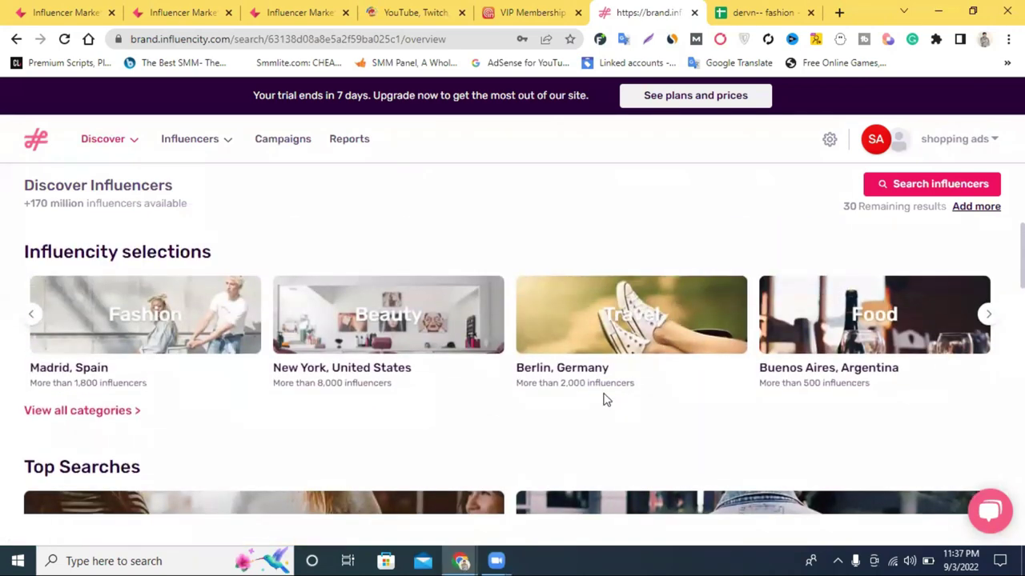
pyautogui.scroll(-5, 721, 345)
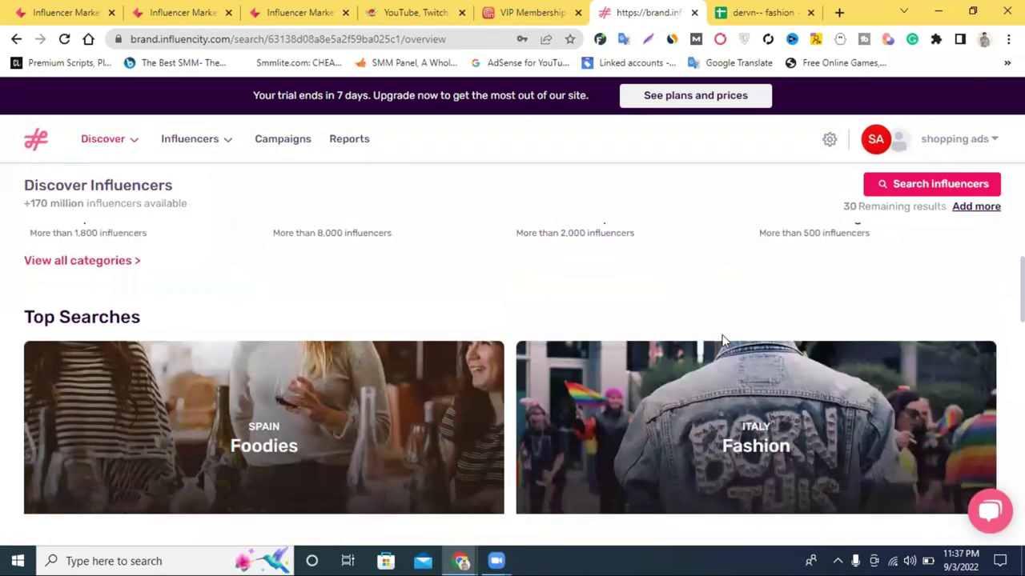
pyautogui.scroll(2, 806, 350)
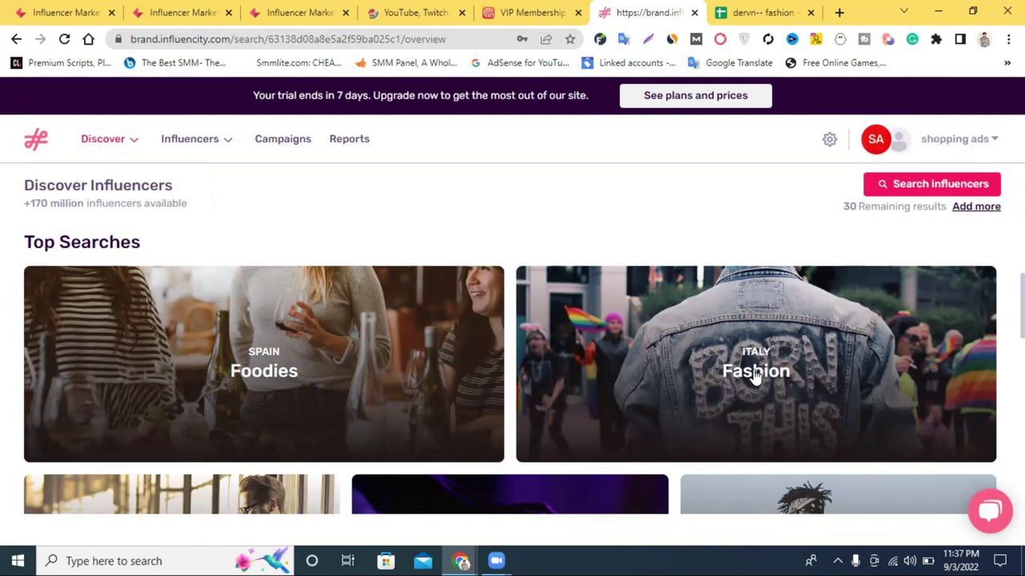
pyautogui.scroll(-3, 744, 368)
pyautogui.scroll(3, 744, 366)
pyautogui.scroll(-2, 746, 346)
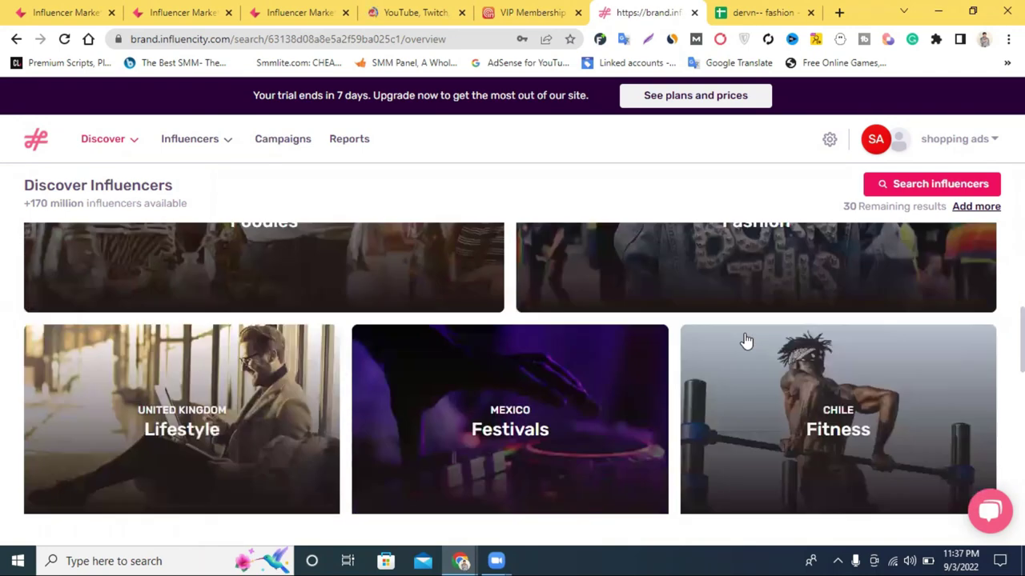
# - Look through the top influencers analyzed on the Discover Influencers page and open the Italy Fashion search results
pyautogui.scroll(1, 746, 341)
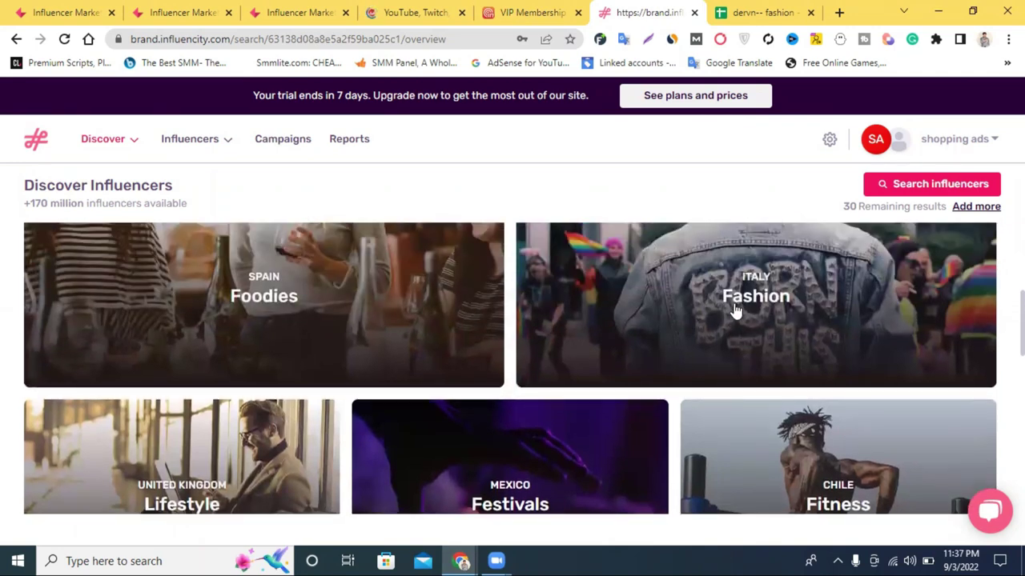
pyautogui.scroll(-6, 573, 303)
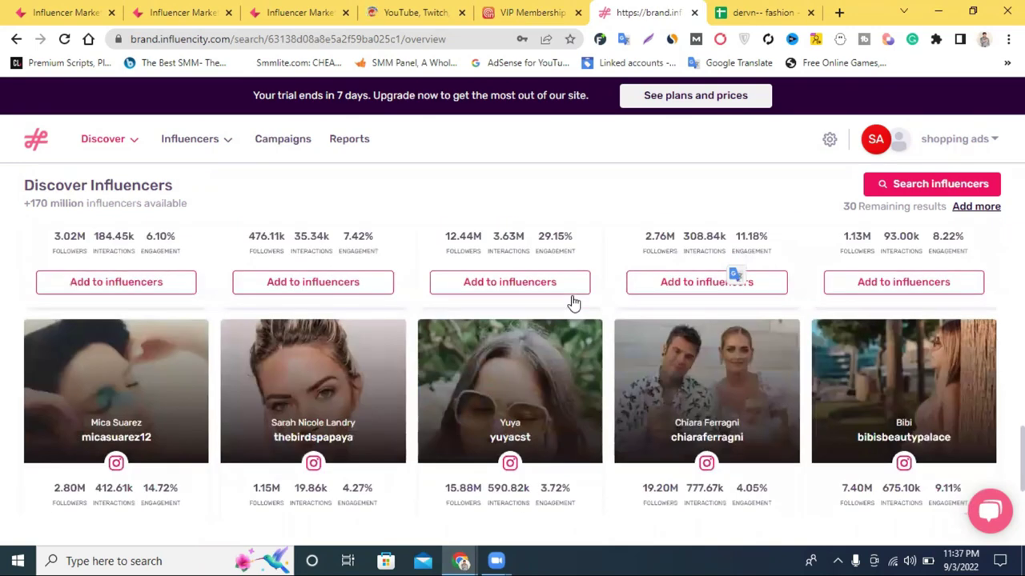
pyautogui.scroll(3, 573, 303)
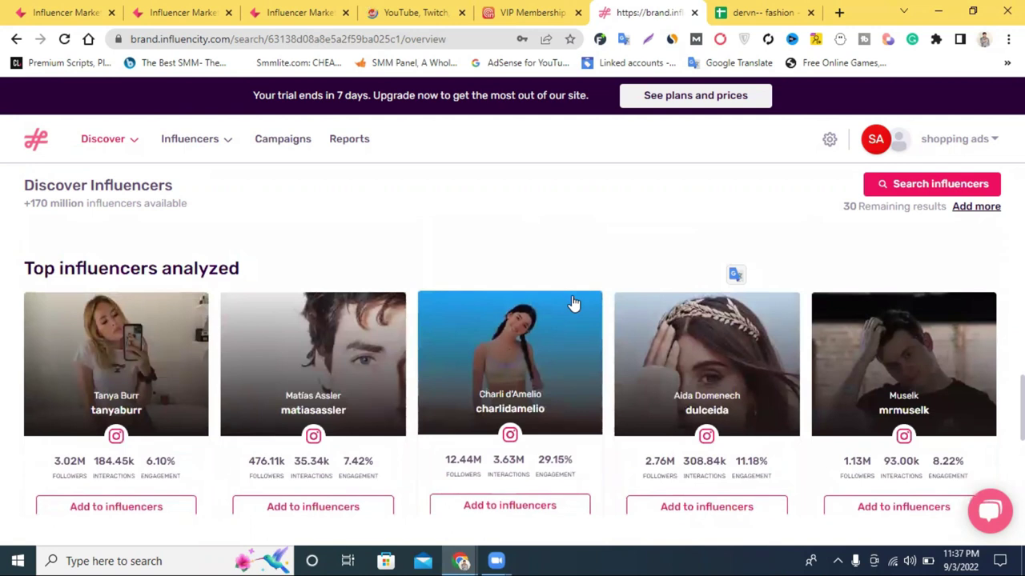
pyautogui.scroll(-2, 524, 320)
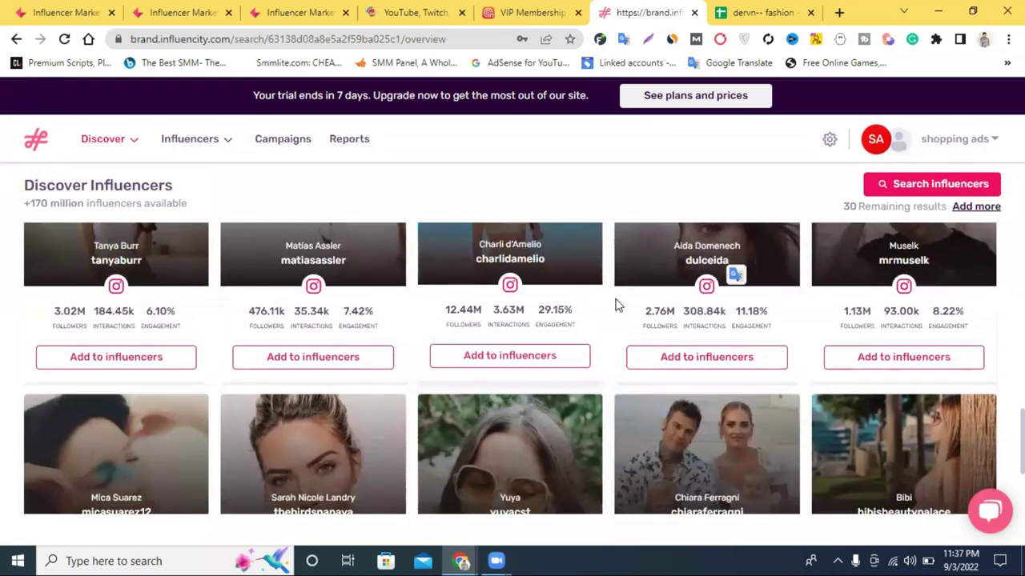
pyautogui.scroll(2, 590, 313)
pyautogui.scroll(-2, 617, 319)
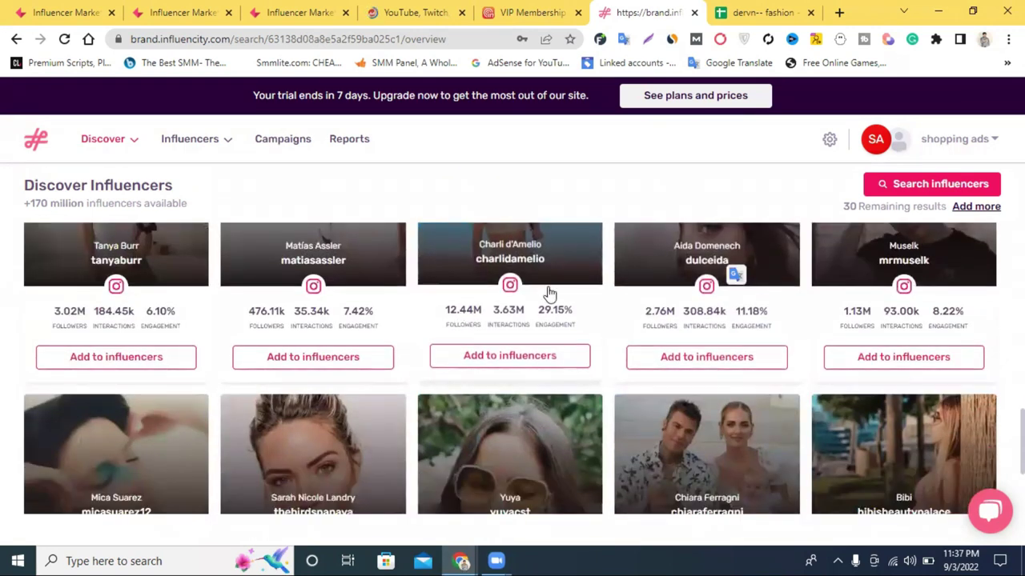
pyautogui.scroll(-2, 719, 330)
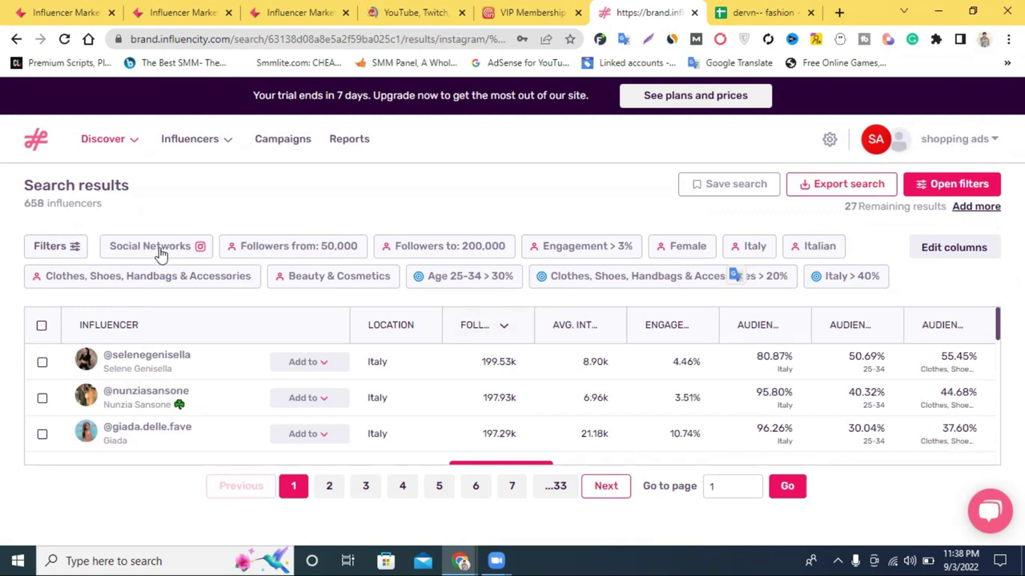
# - Open the search filters, review the follower growth, average interactions, engagement and location options, and close them without changes
pyautogui.click(70, 250)
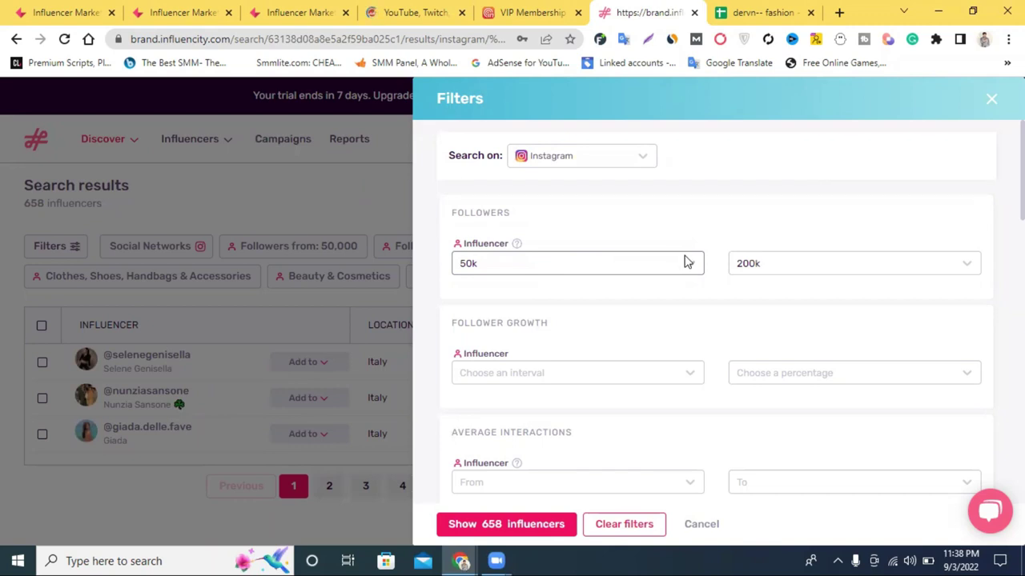
pyautogui.click(536, 379)
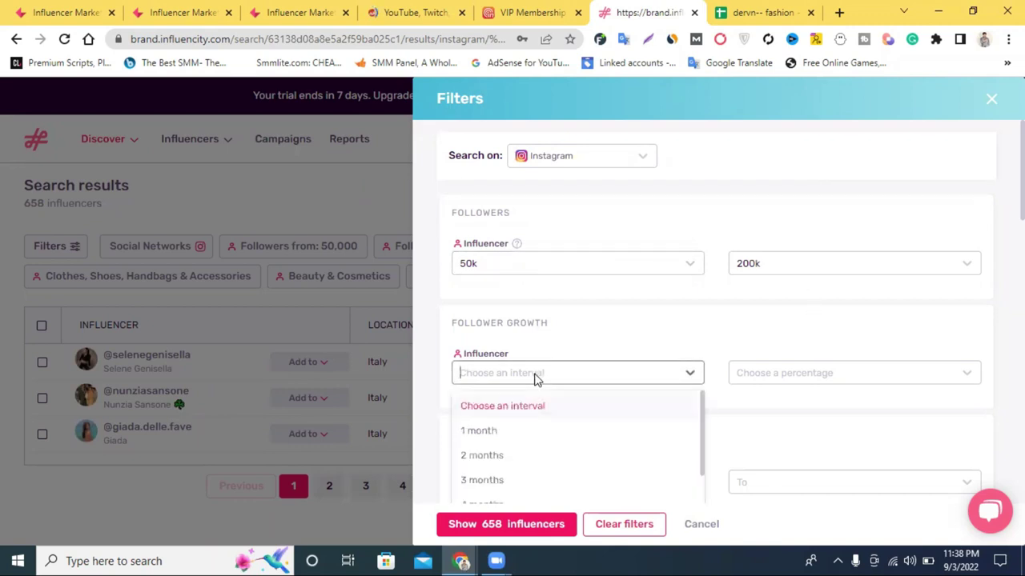
pyautogui.click(677, 318)
pyautogui.scroll(-3, 792, 367)
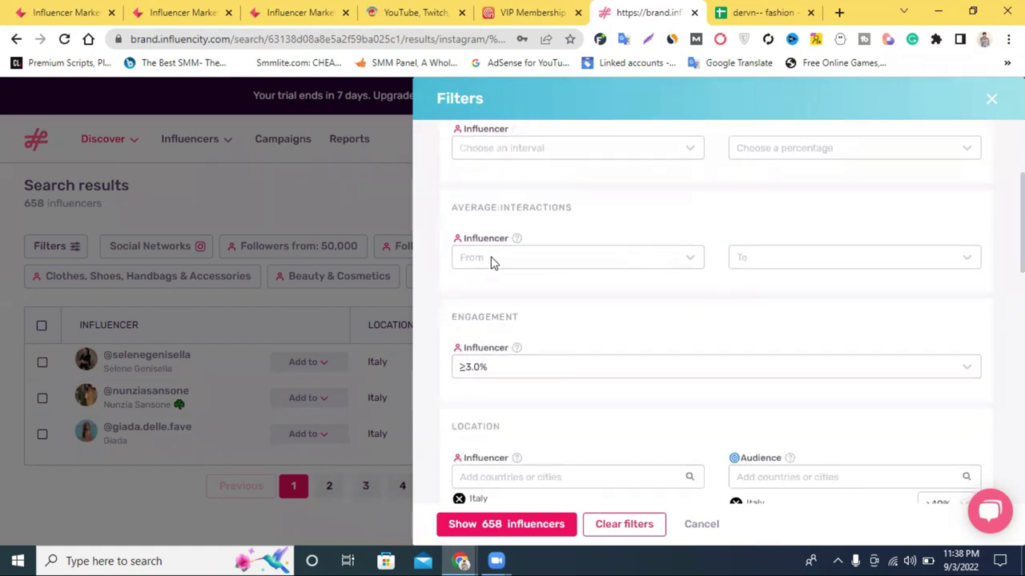
pyautogui.click(515, 265)
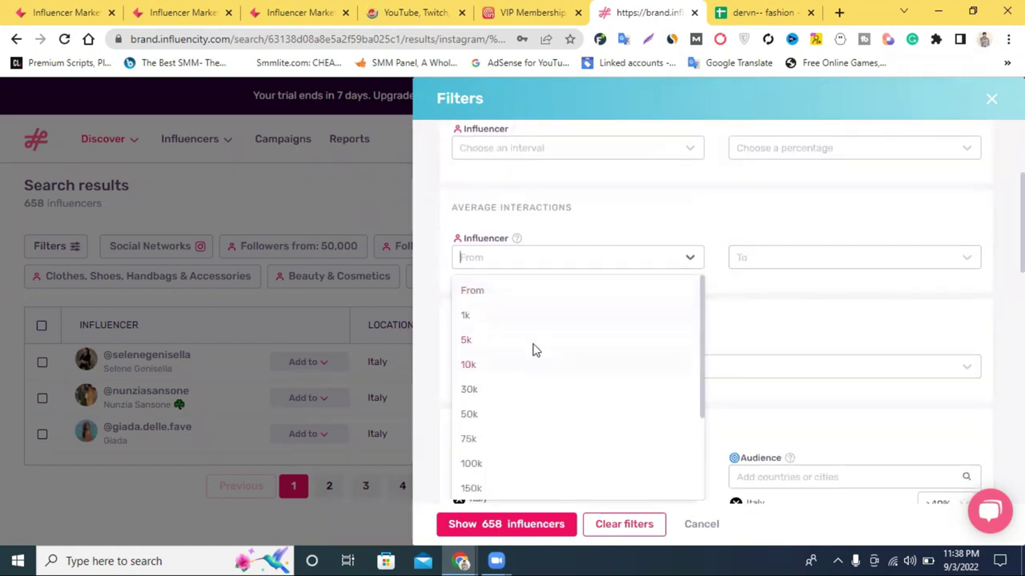
pyautogui.click(796, 318)
pyautogui.scroll(-1, 796, 320)
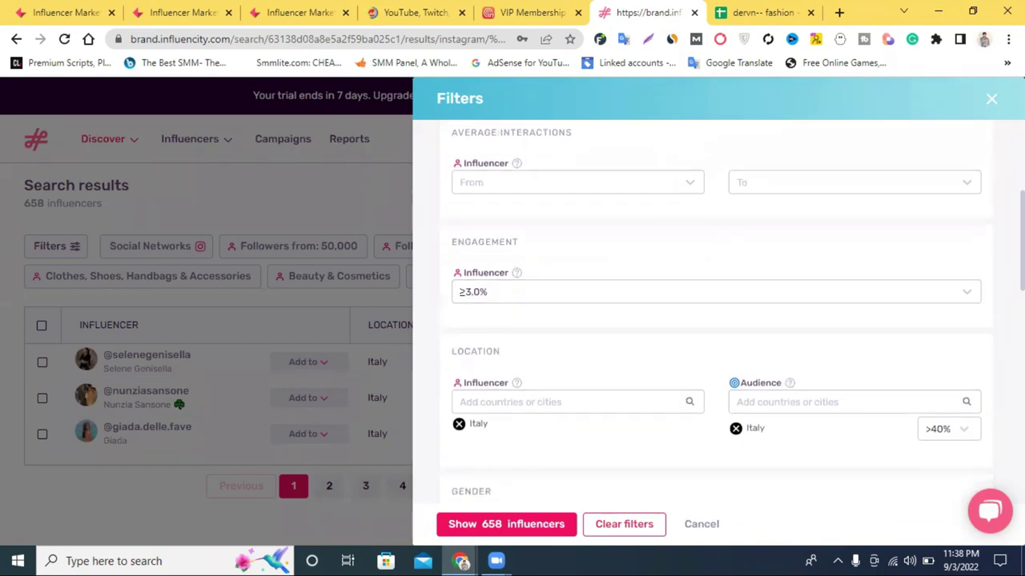
pyautogui.scroll(2, 995, 104)
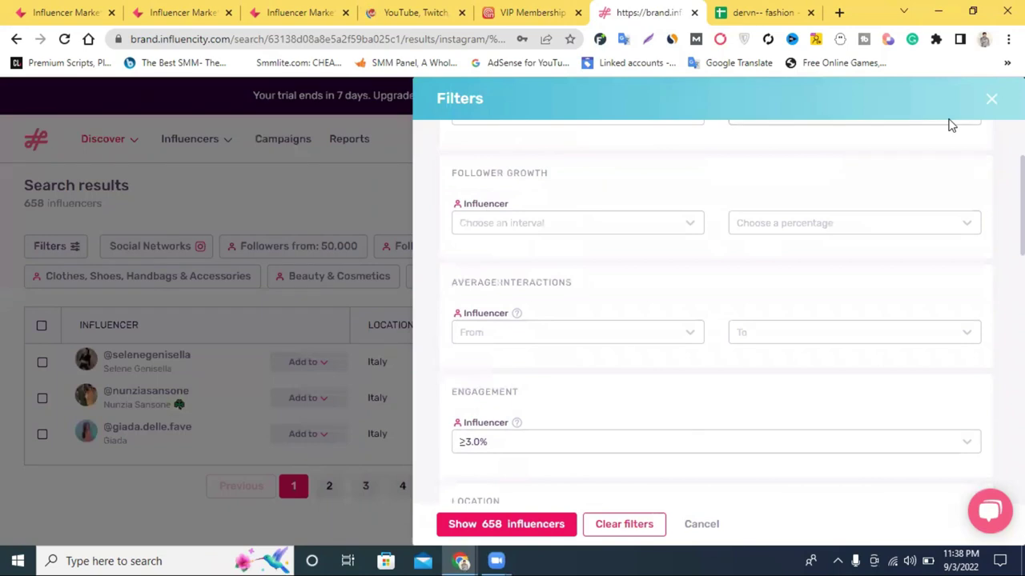
pyautogui.click(993, 102)
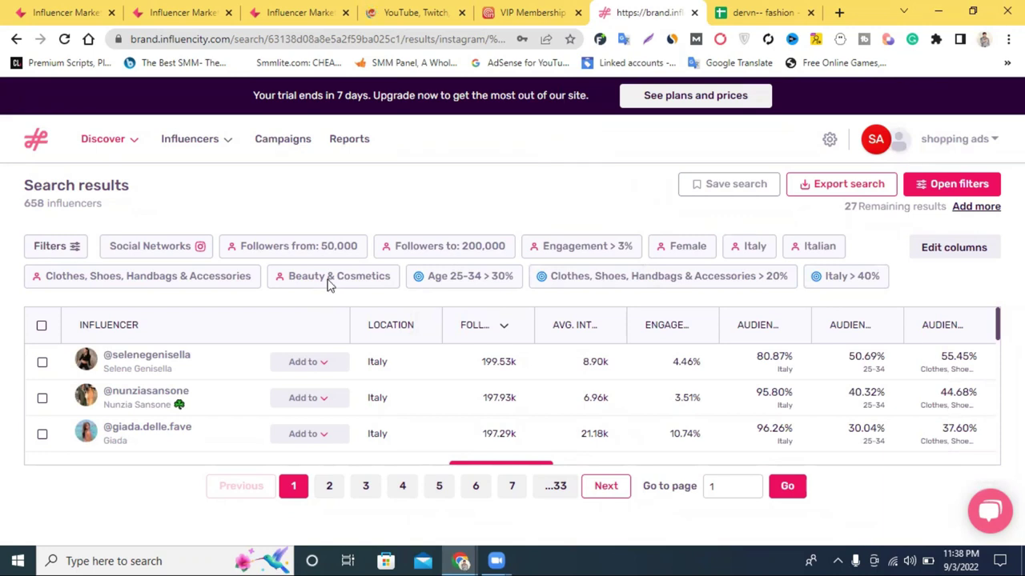
# - Reopen the filters from the Beauty & Cosmetics tag, look through them and cancel without changes
pyautogui.click(328, 282)
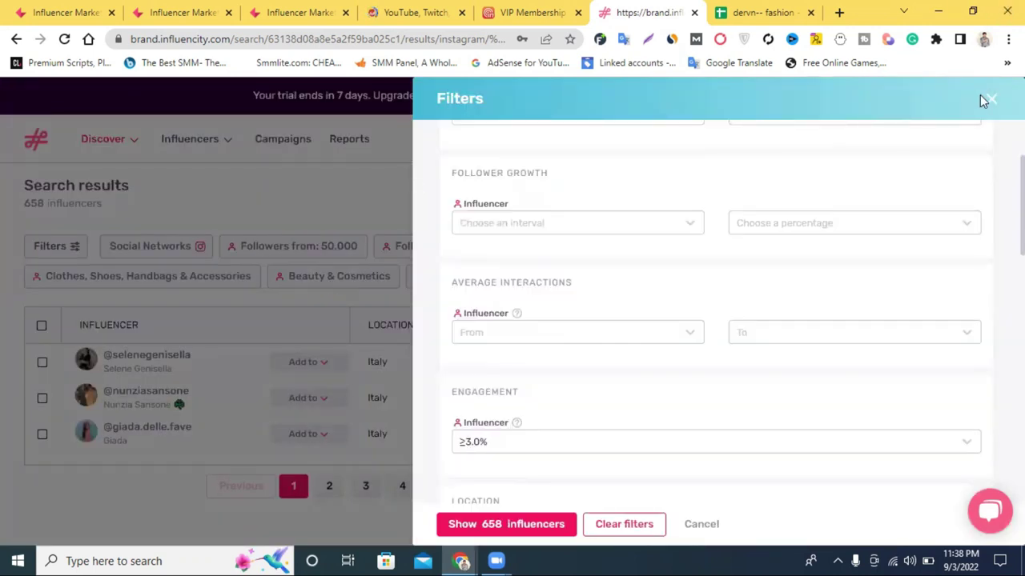
pyautogui.scroll(-3, 889, 258)
pyautogui.click(701, 524)
pyautogui.scroll(-5, 653, 369)
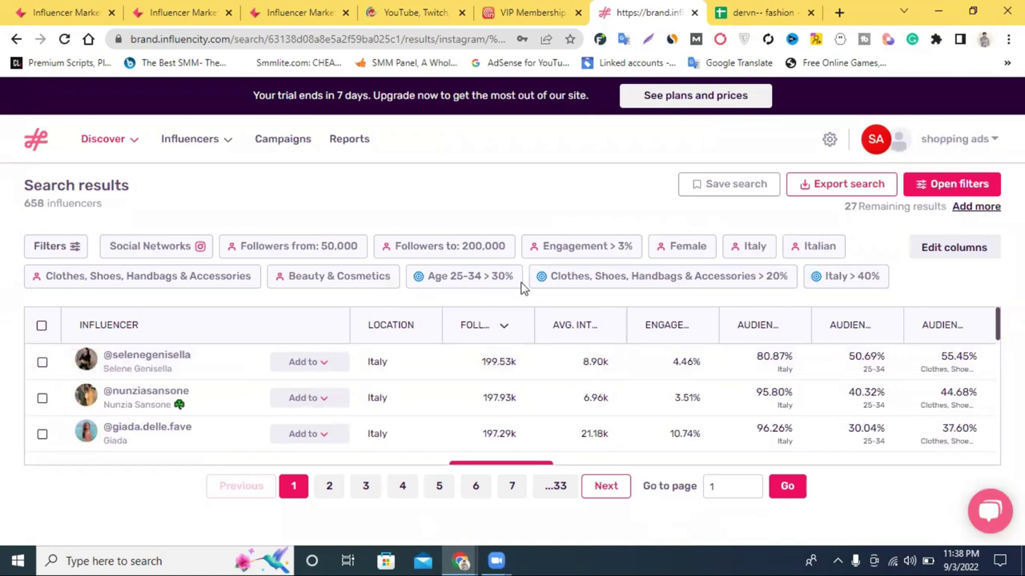
# - Switch to the NoxInfluencer pricing page and open the Find Sponsorships section from Marketing & Services
pyautogui.click(519, 8)
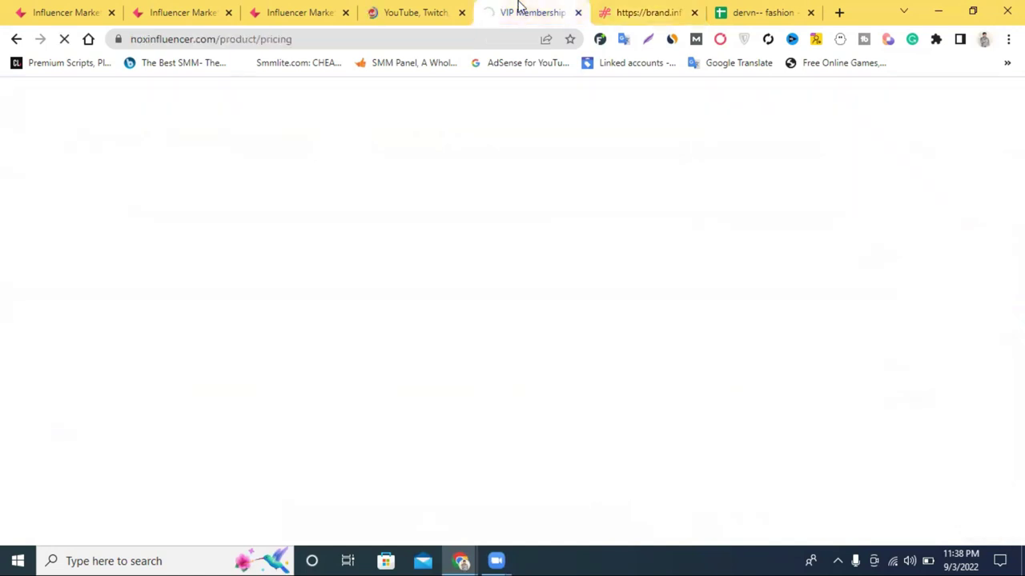
pyautogui.click(425, 8)
pyautogui.click(526, 9)
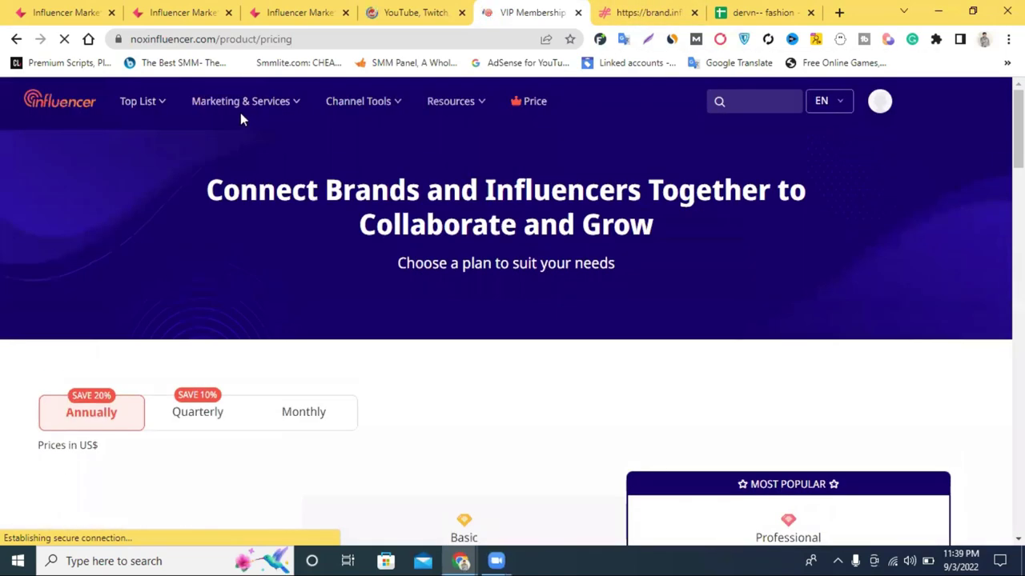
pyautogui.moveTo(237, 110)
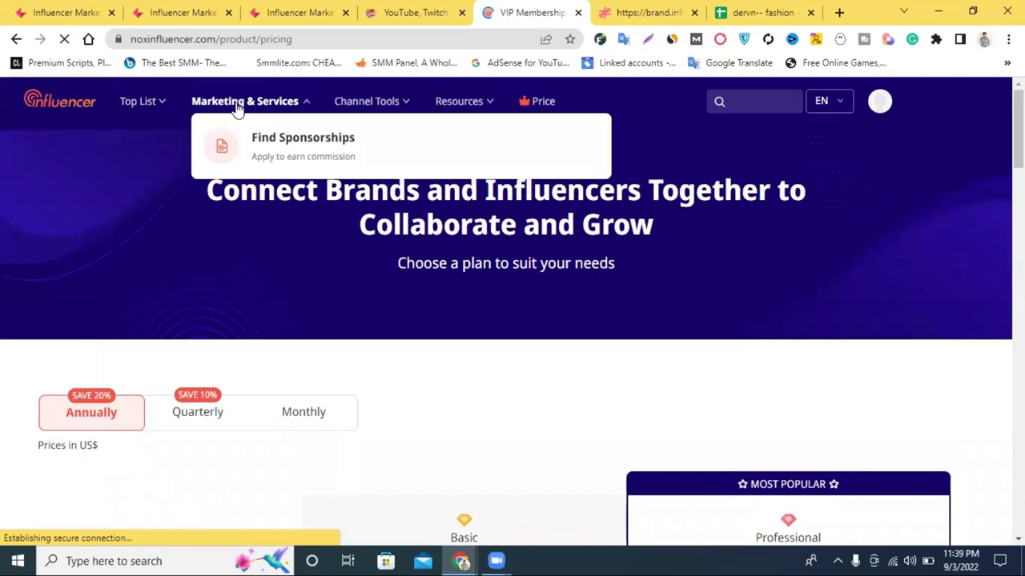
pyautogui.moveTo(270, 105)
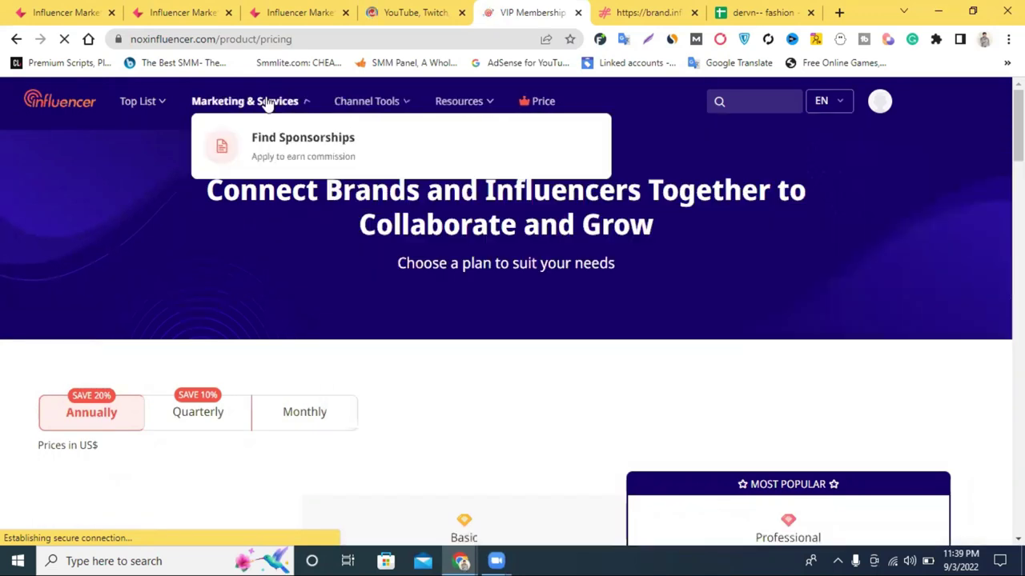
pyautogui.click(316, 146)
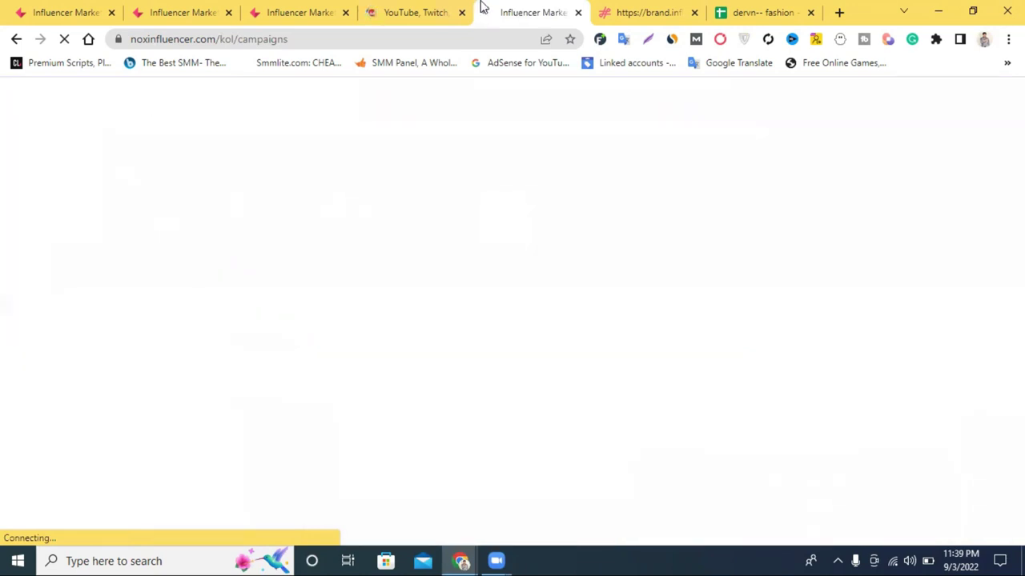
pyautogui.click(451, 8)
pyautogui.click(512, 9)
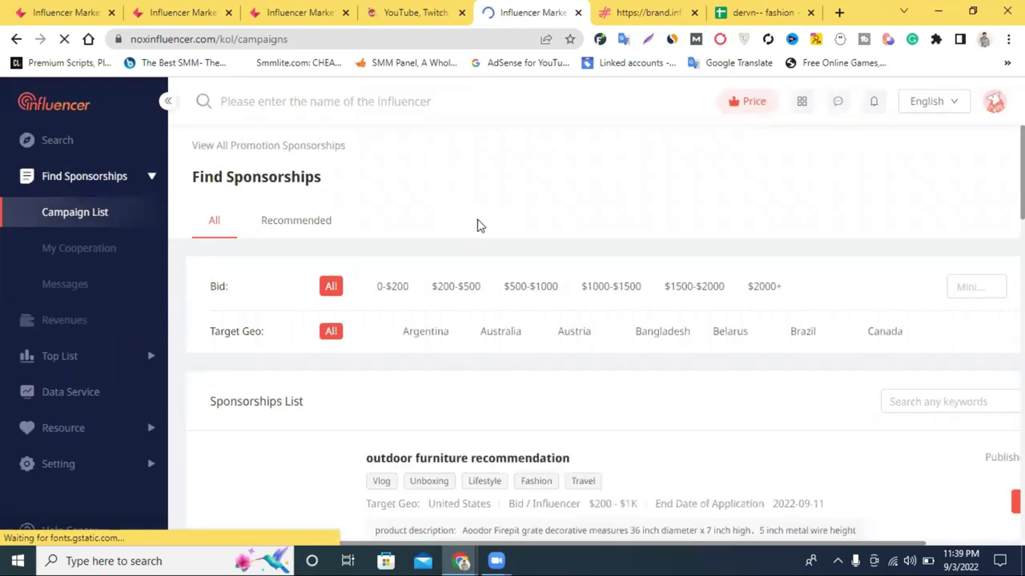
# - Examine the bid and target geo filters and the sponsorships list on the Find Sponsorships page
pyautogui.scroll(-1, 495, 227)
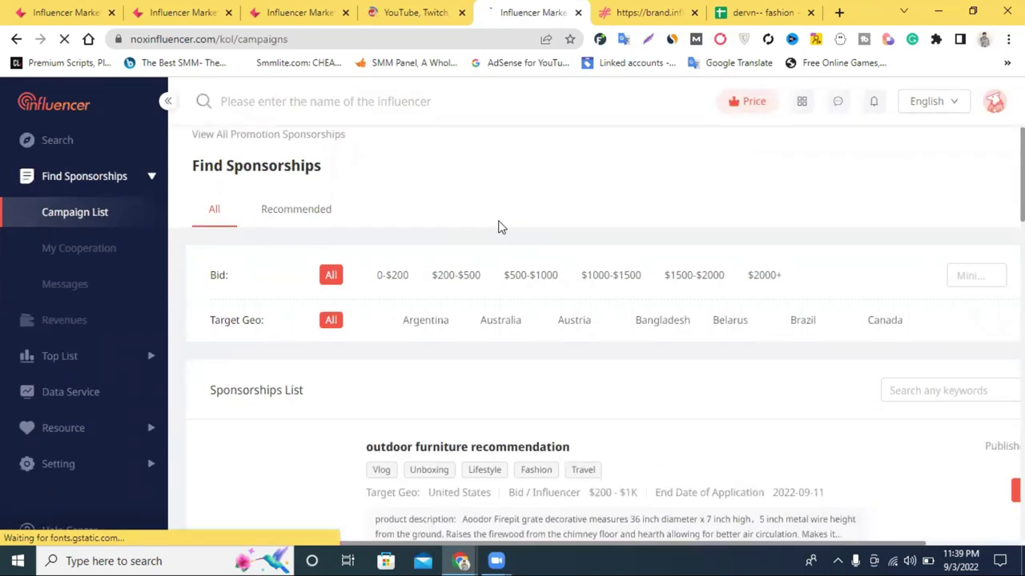
pyautogui.scroll(-4, 489, 231)
pyautogui.scroll(3, 474, 227)
pyautogui.scroll(-1, 471, 229)
pyautogui.scroll(2, 471, 229)
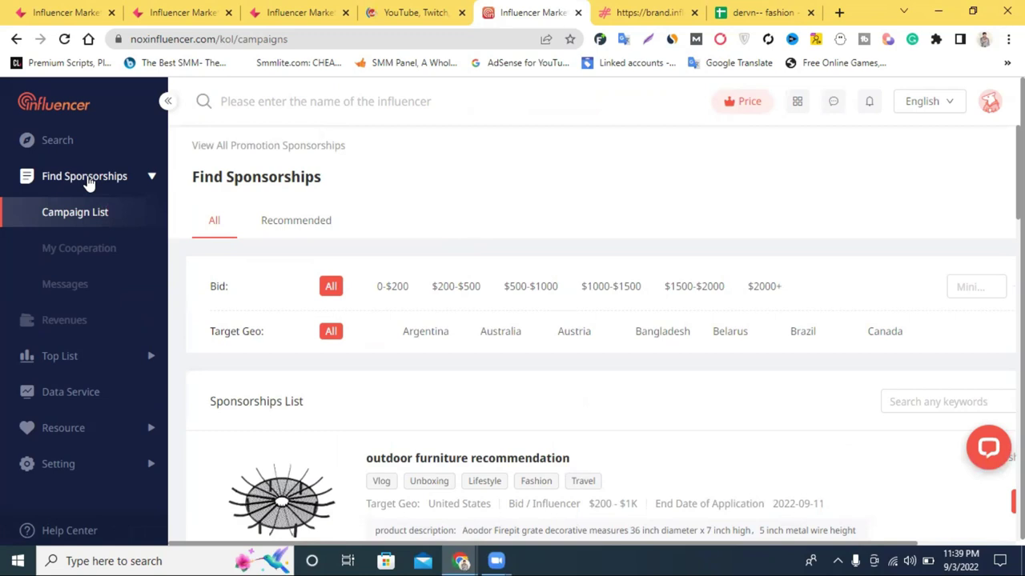
# - Open NoxInfluencer's influencer search and review its platform options, category, region and subscriber filters, and YouTube channel results
pyautogui.click(56, 144)
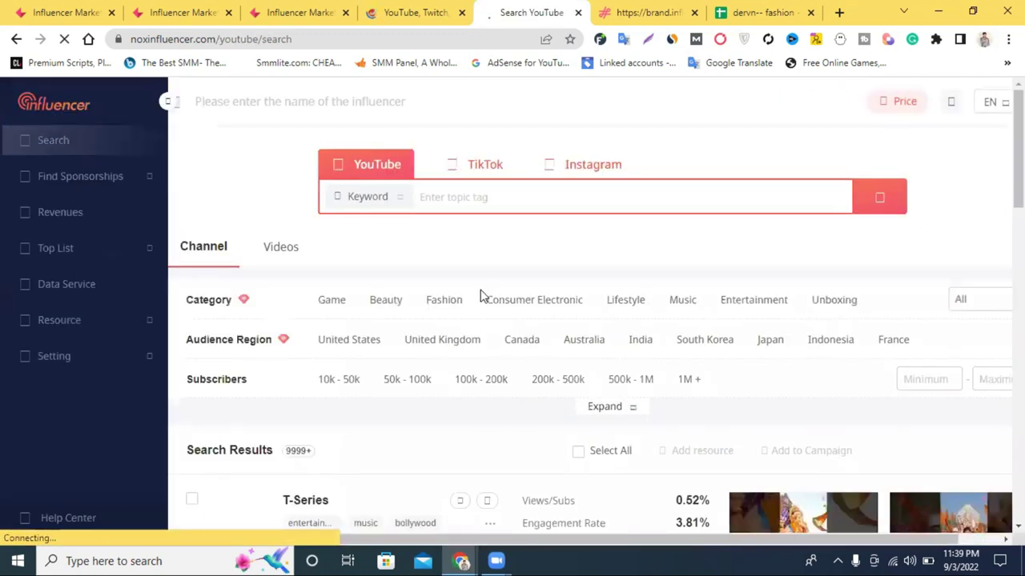
pyautogui.scroll(-2, 507, 272)
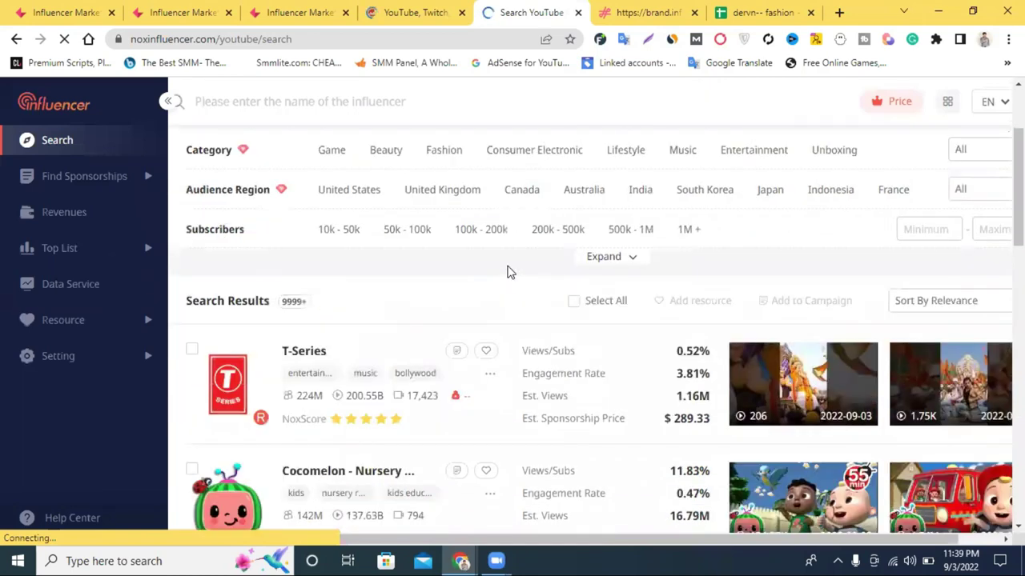
pyautogui.scroll(2, 507, 273)
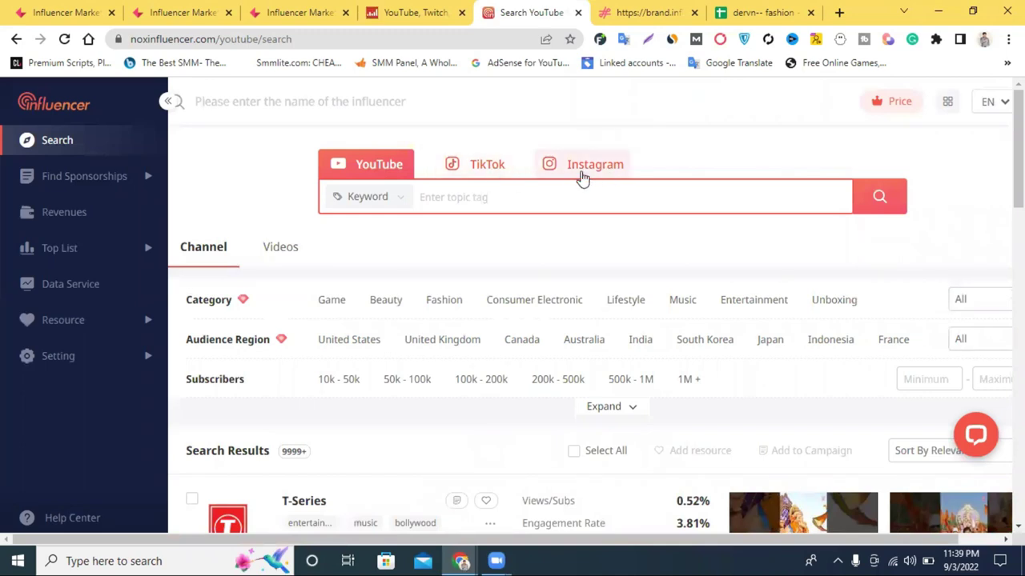
pyautogui.scroll(-3, 570, 183)
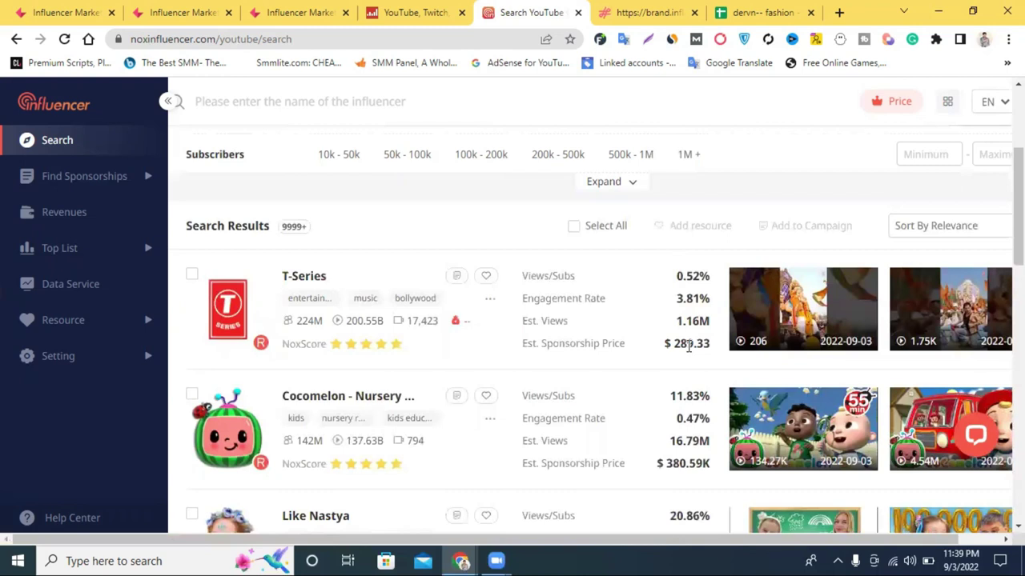
# - Highlight the T-Series channel's estimated sponsorship price in the YouTube search results and clear the selection
pyautogui.moveTo(698, 343); pyautogui.dragTo(669, 346)
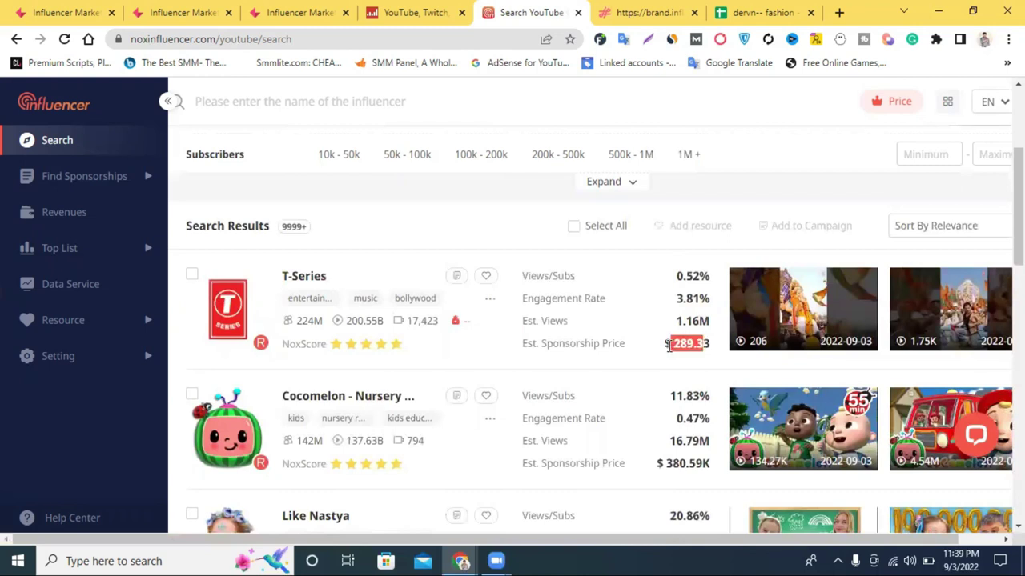
pyautogui.click(714, 354)
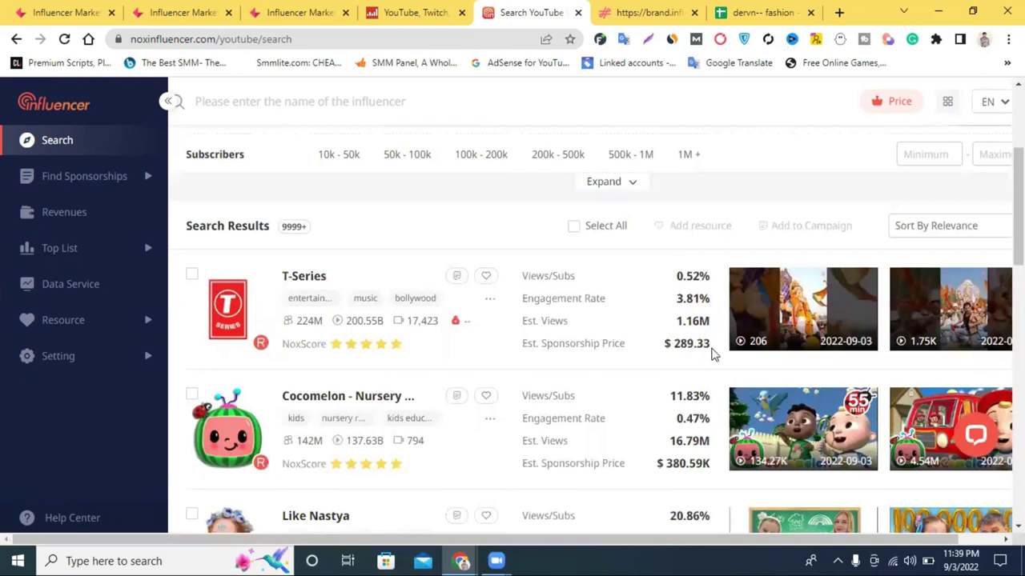
pyautogui.moveTo(711, 345); pyautogui.dragTo(675, 347)
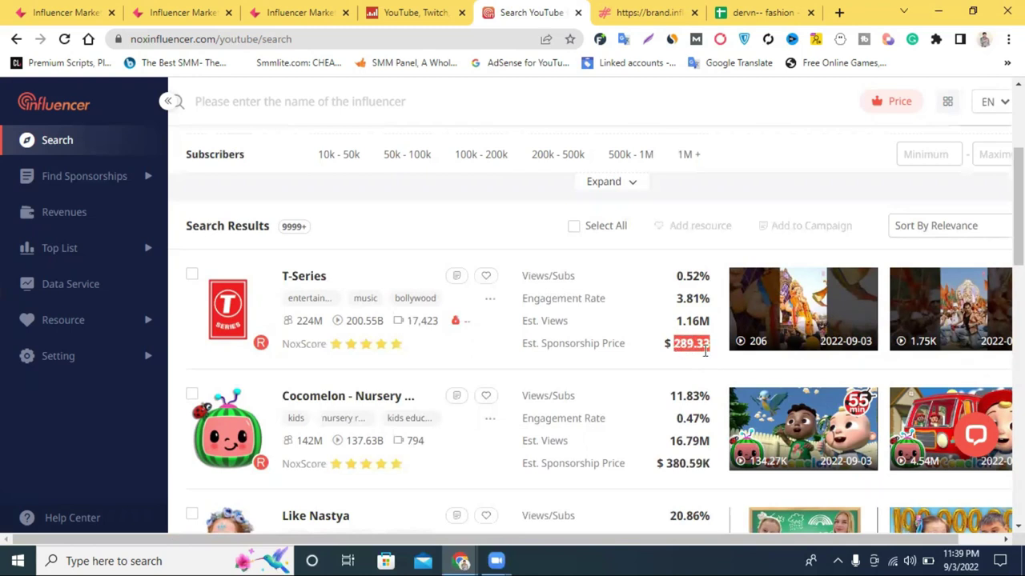
pyautogui.click(704, 352)
# - Look further through the YouTube channel results and highlight the Kids Diana Show channel's estimated sponsorship price
pyautogui.scroll(-2, 300, 421)
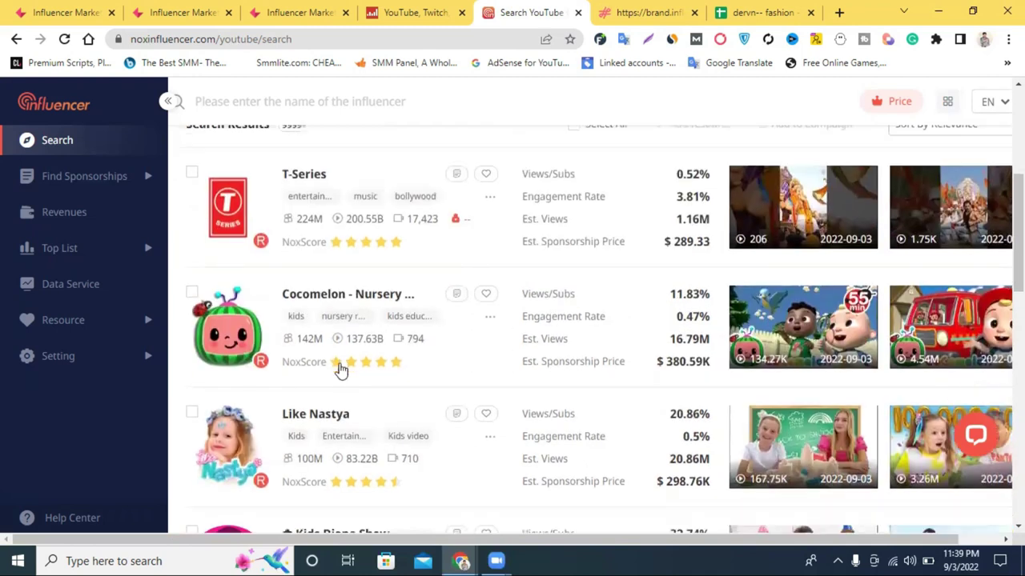
pyautogui.scroll(-1, 297, 373)
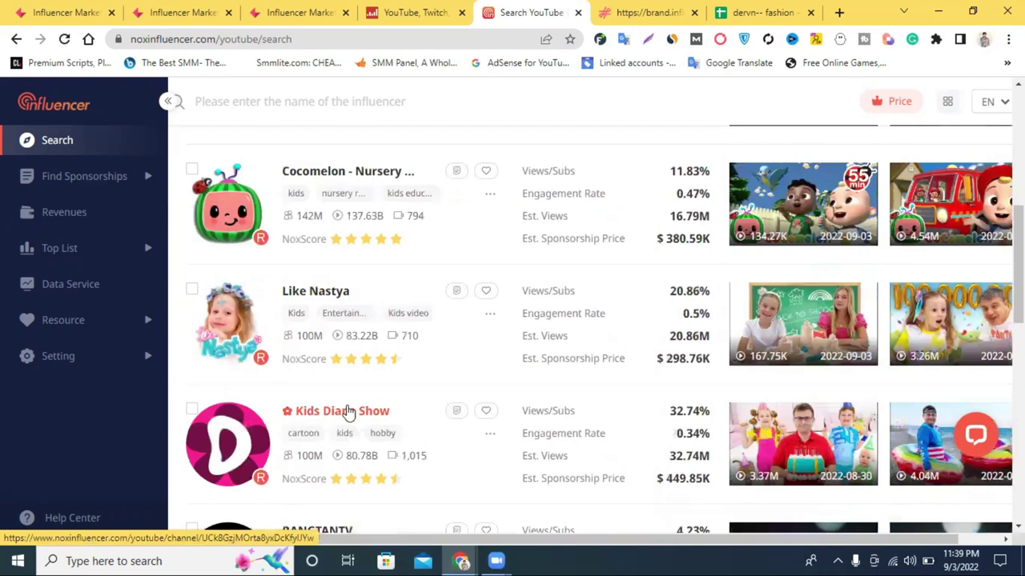
pyautogui.scroll(-1, 368, 392)
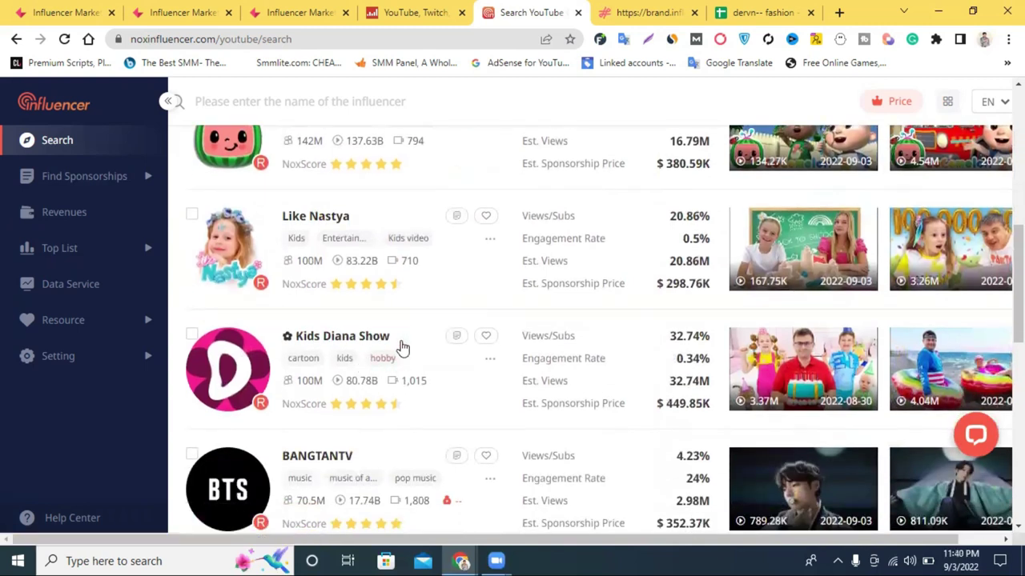
pyautogui.scroll(-1, 331, 348)
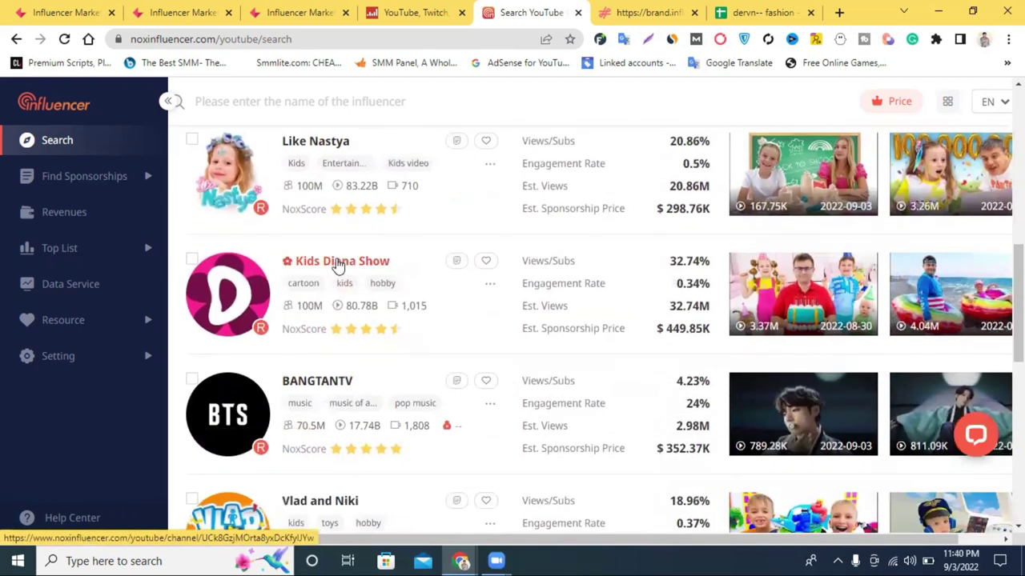
pyautogui.moveTo(687, 329); pyautogui.dragTo(679, 328)
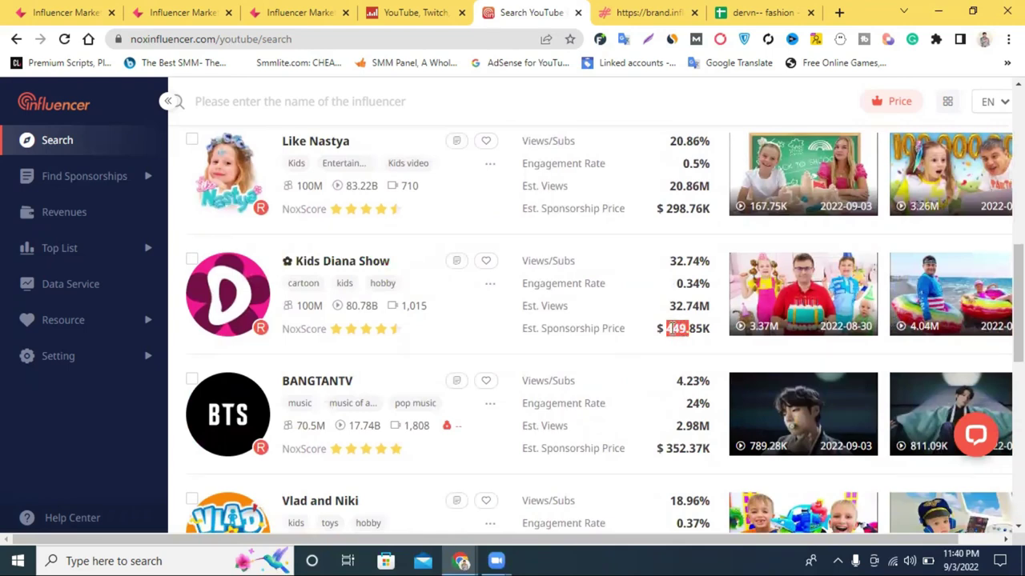
# - Look through the remaining YouTube channel results, return to the search filters and glance at the Influencity page
pyautogui.scroll(-6, 636, 355)
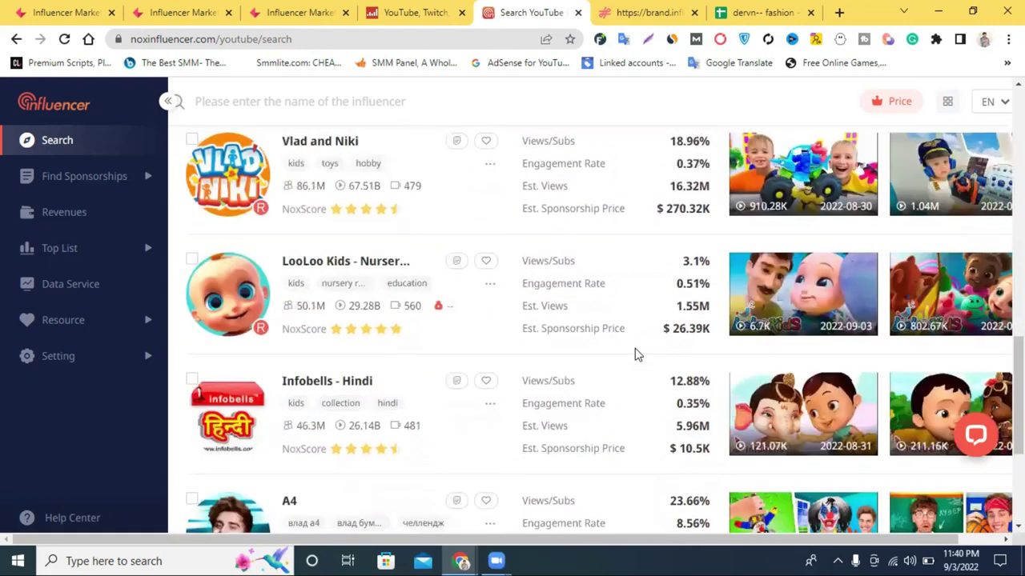
pyautogui.scroll(-2, 519, 264)
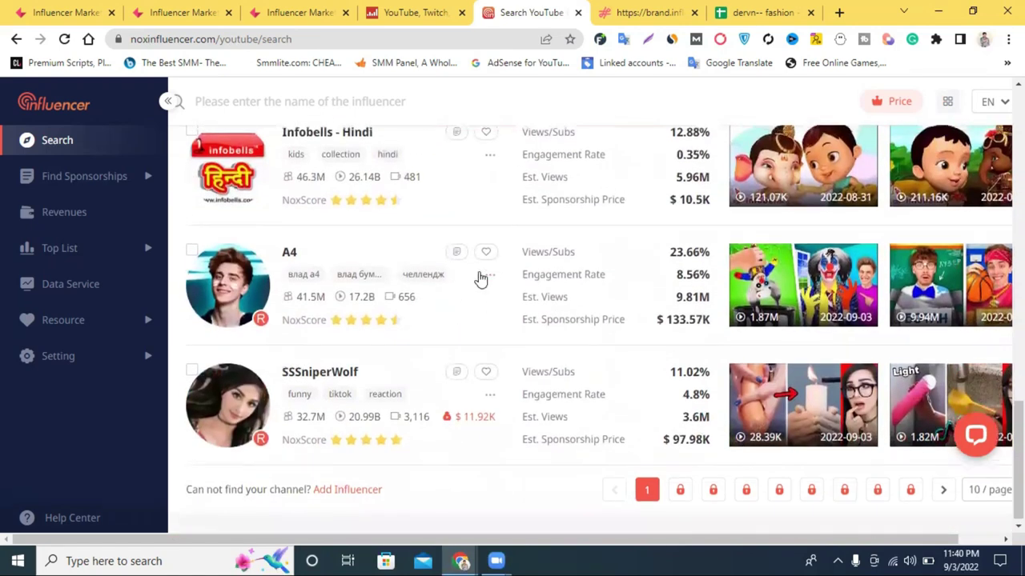
pyautogui.scroll(10, 478, 277)
pyautogui.scroll(5, 519, 123)
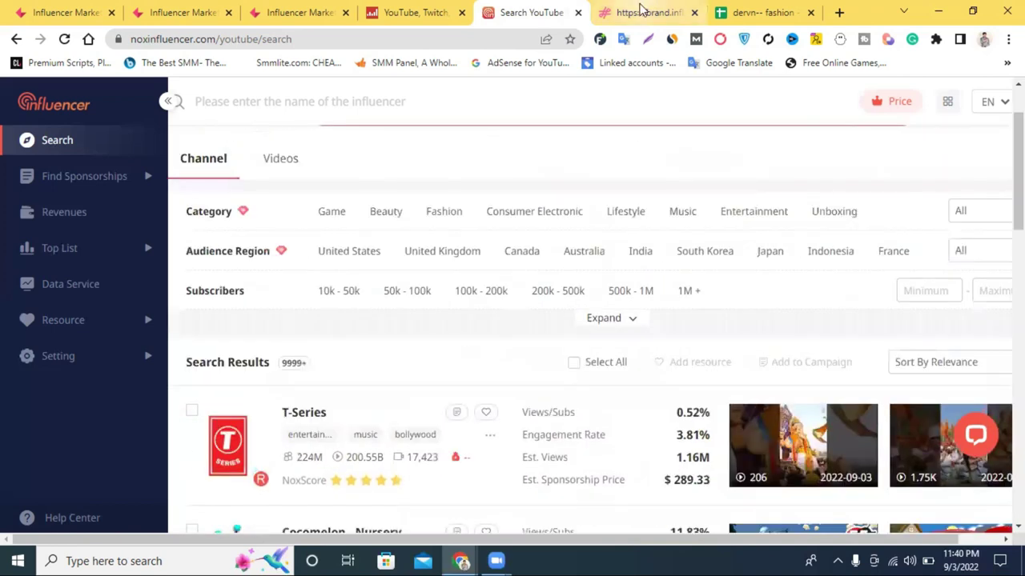
pyautogui.click(646, 12)
pyautogui.click(532, 10)
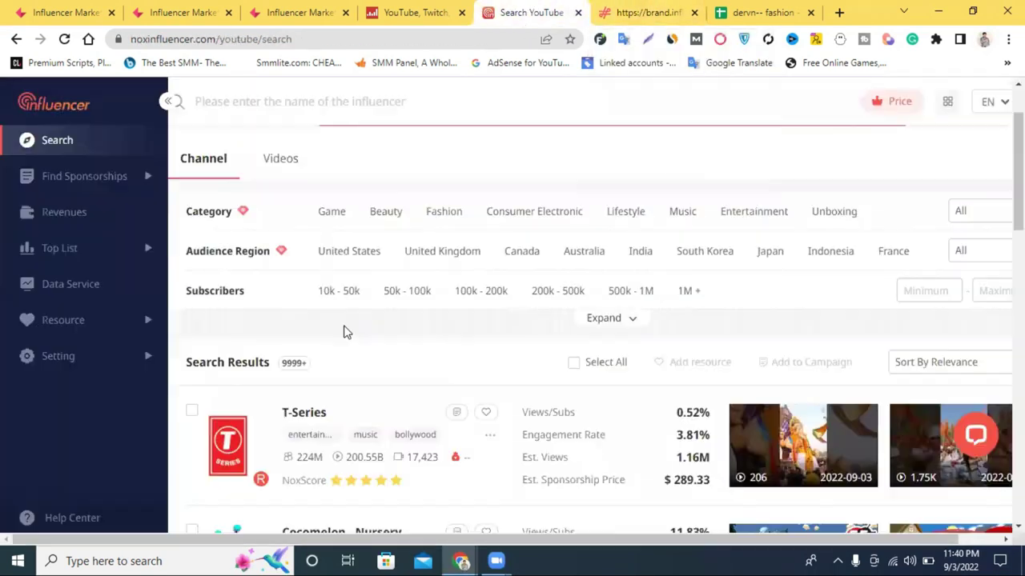
# - Filter the YouTube channels by the Beauty category and look through the matching influencers
pyautogui.click(386, 214)
pyautogui.scroll(-4, 428, 346)
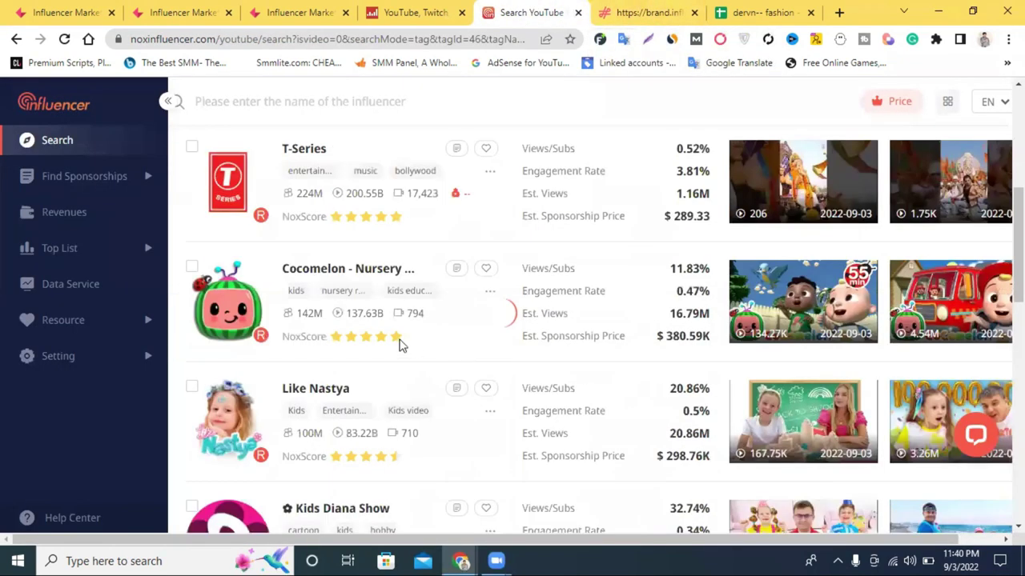
pyautogui.scroll(-8, 437, 320)
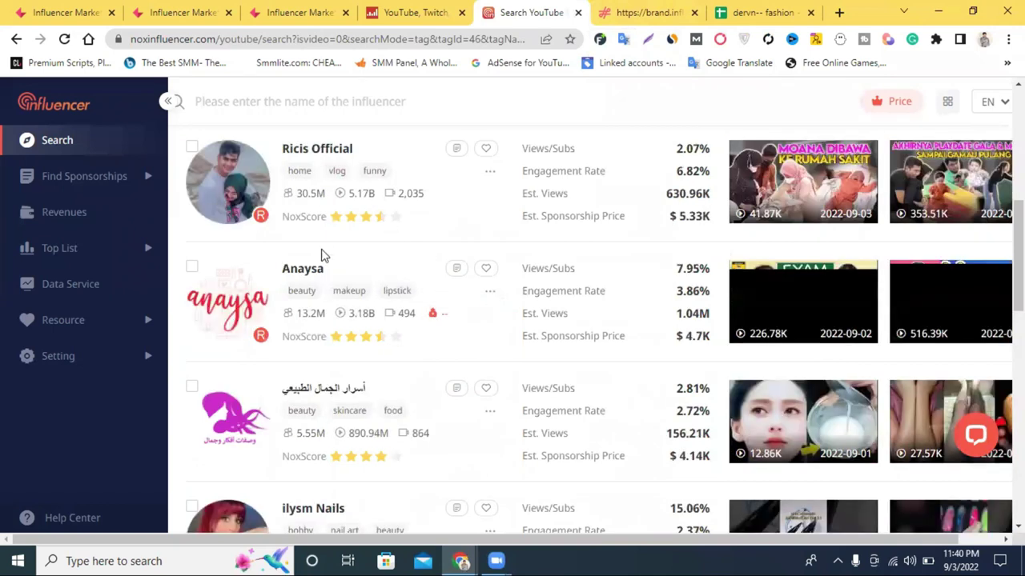
pyautogui.scroll(-3, 333, 344)
pyautogui.scroll(-3, 355, 419)
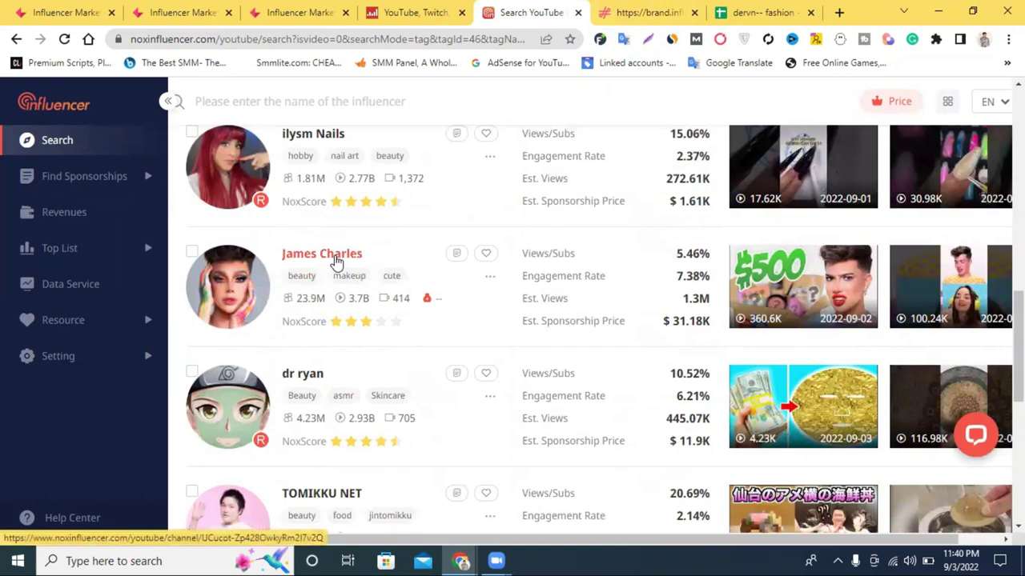
pyautogui.scroll(6, 569, 272)
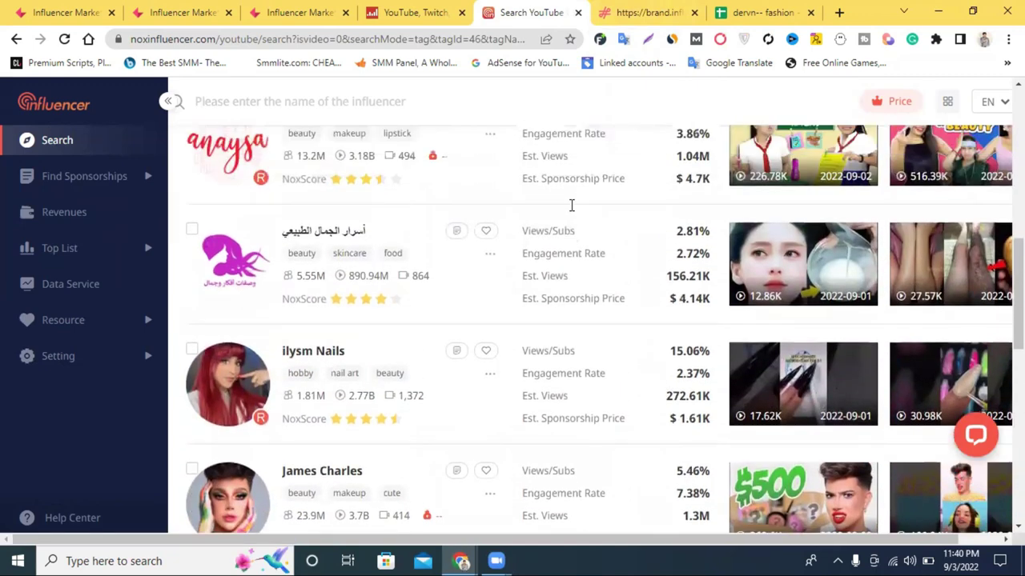
# - Switch to Influencity's search results and examine the engagement, location, gender, age, interest and language filters
pyautogui.click(664, 8)
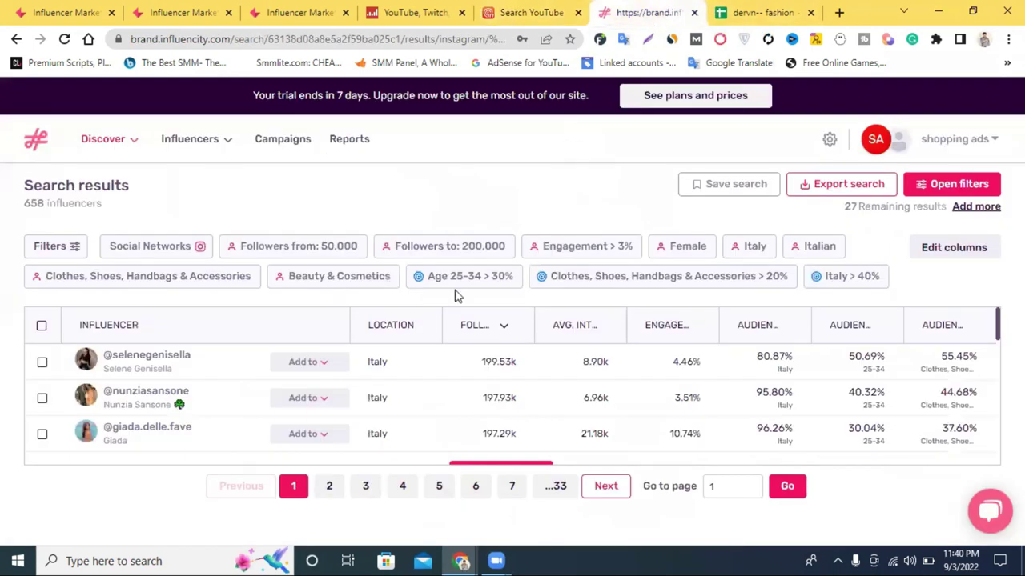
pyautogui.scroll(-5, 201, 371)
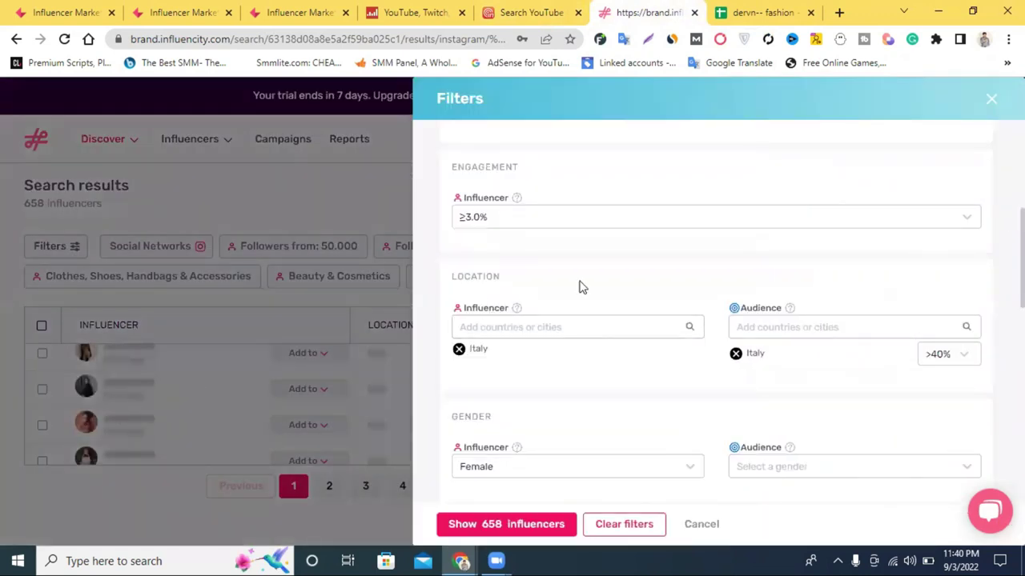
pyautogui.scroll(-3, 785, 284)
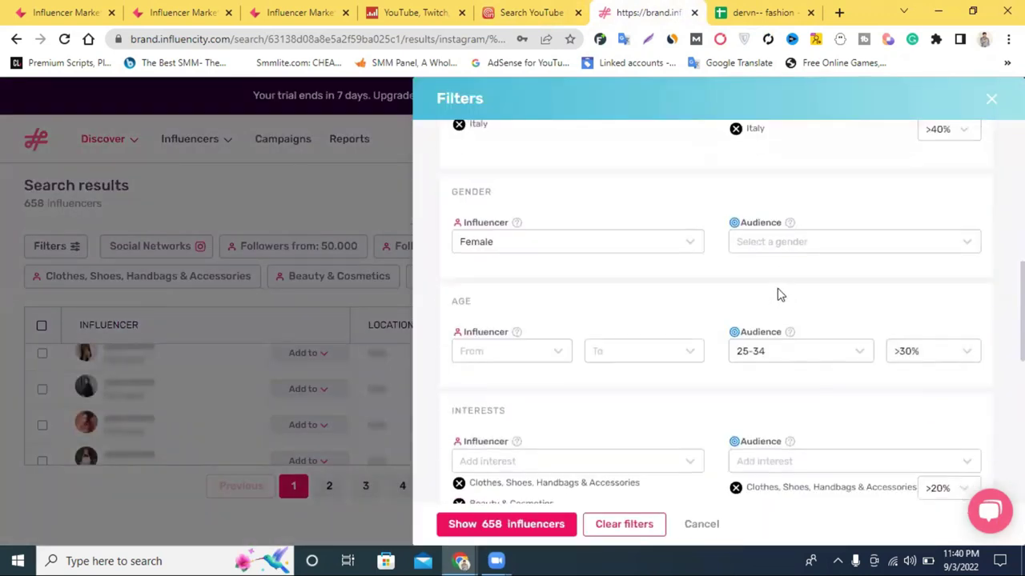
pyautogui.scroll(-2, 778, 297)
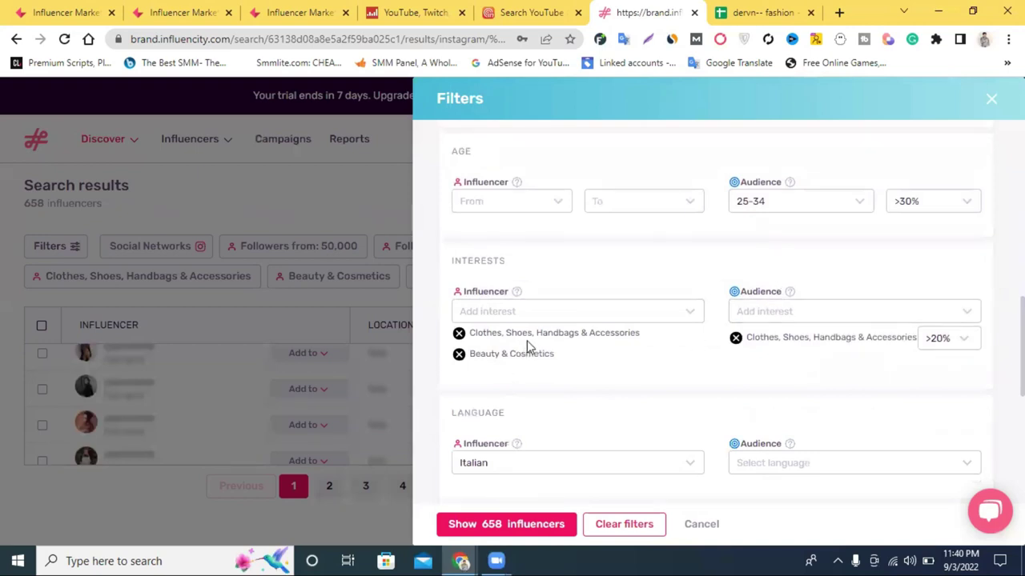
pyautogui.scroll(-3, 638, 348)
# - Set the influencer language filter to Armenian and apply the filters to the search
pyautogui.click(518, 244)
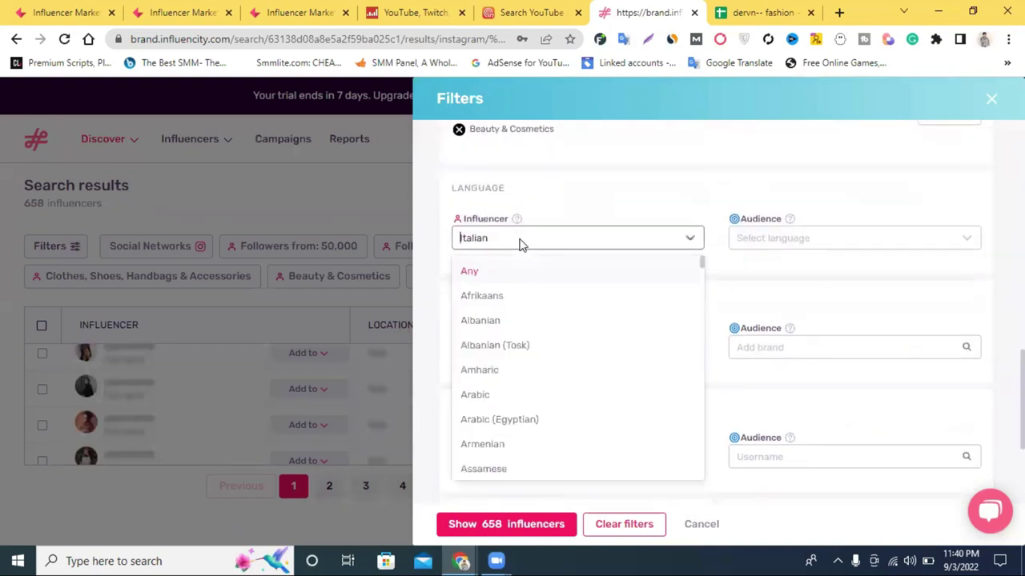
pyautogui.click(498, 444)
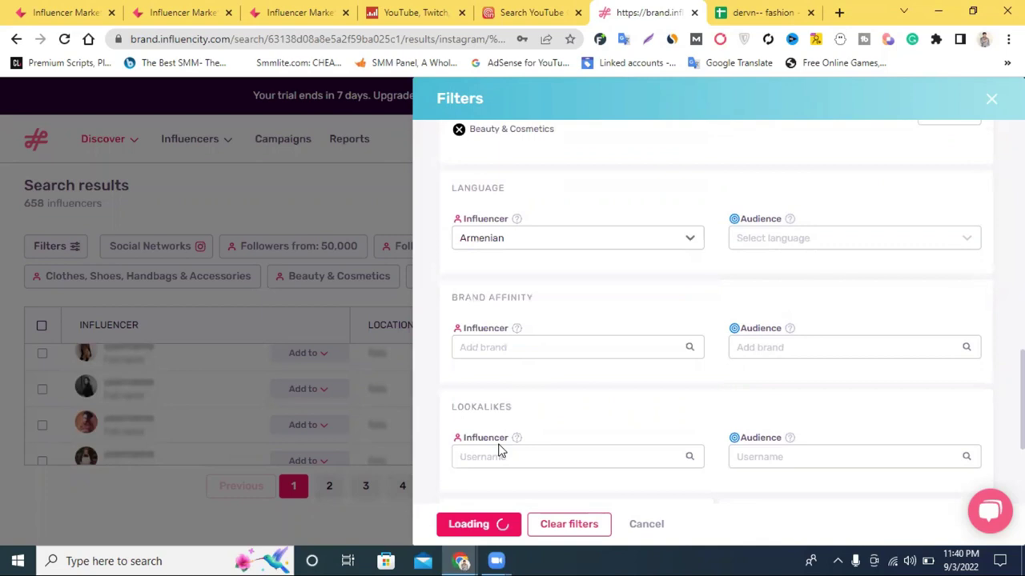
pyautogui.scroll(-4, 897, 479)
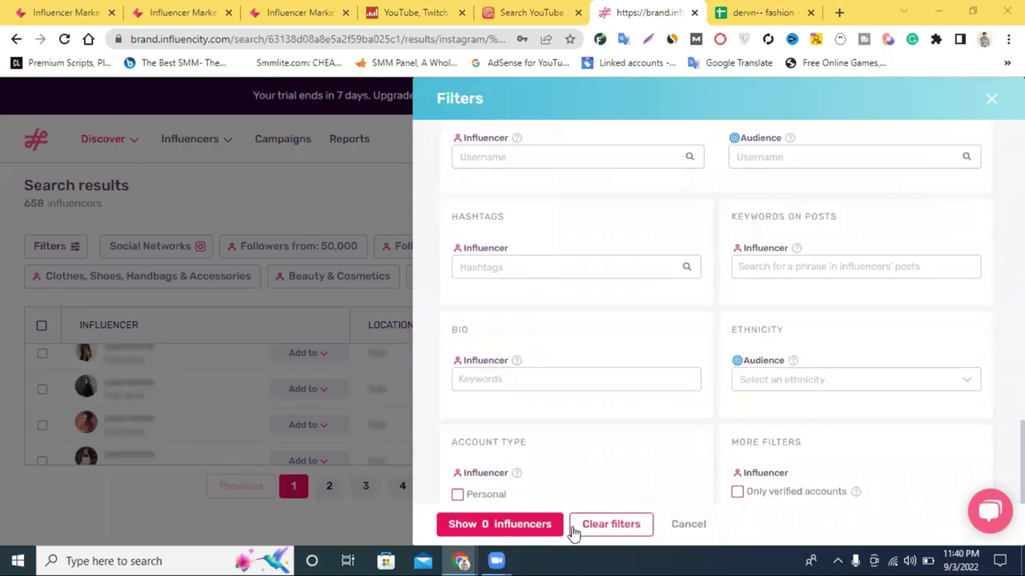
pyautogui.click(526, 535)
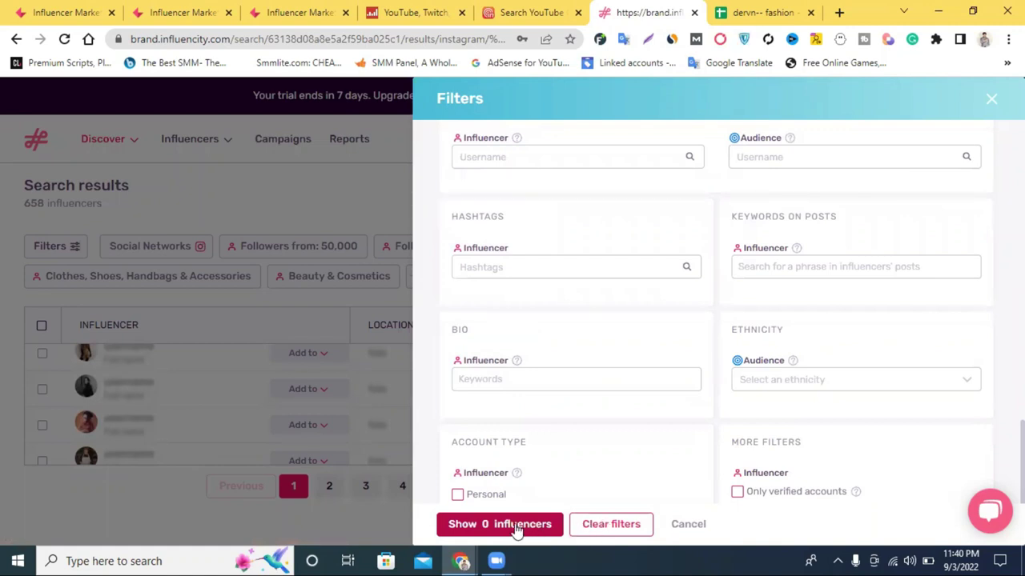
pyautogui.click(516, 530)
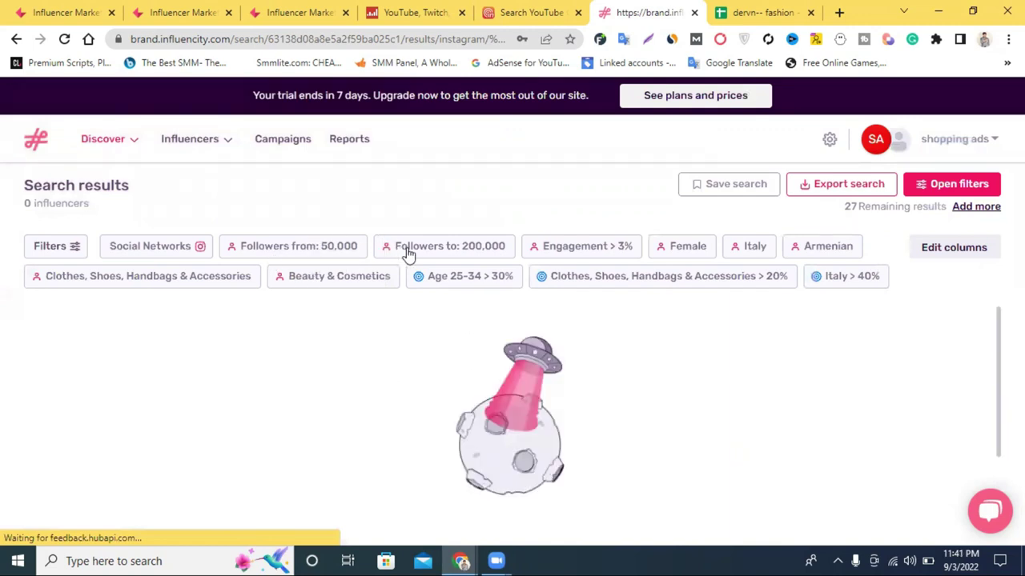
# - Reopen the search filters to check the language setting and close them without changes
pyautogui.click(50, 245)
pyautogui.scroll(4, 608, 244)
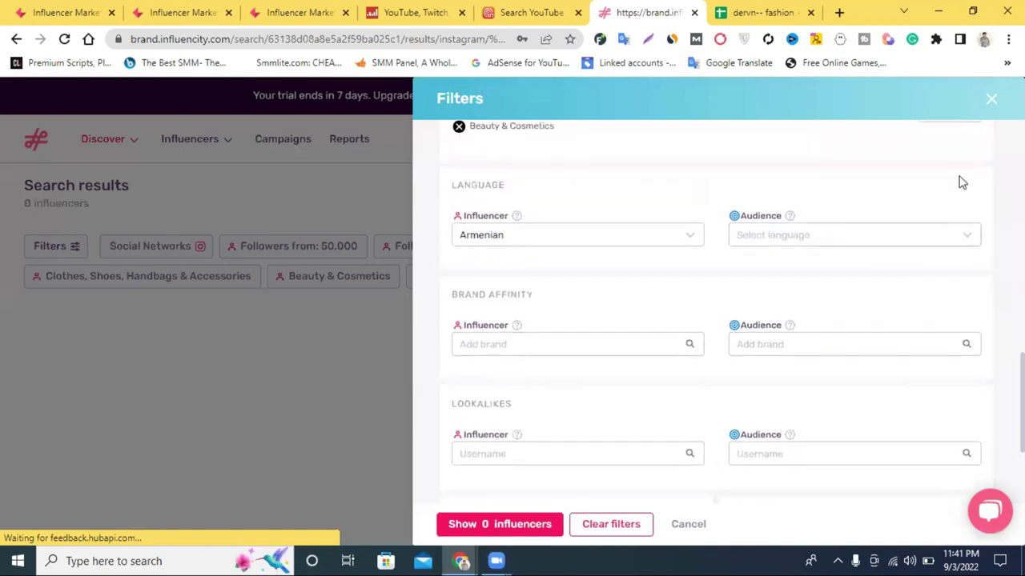
pyautogui.click(986, 100)
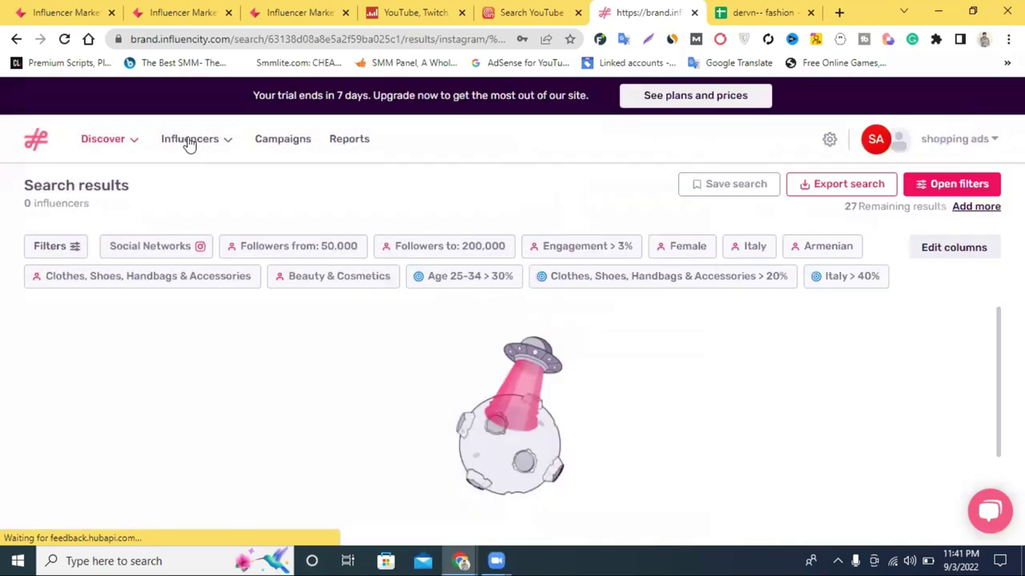
# - Open the Beauty selection for New York, United States from Discover Influencers and check its filters
pyautogui.click(108, 142)
pyautogui.click(118, 171)
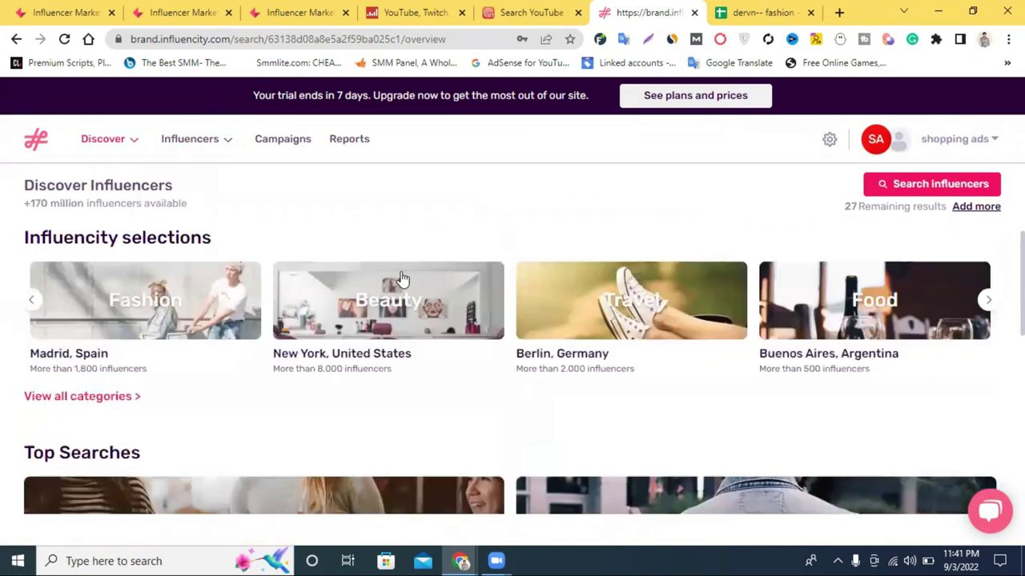
pyautogui.click(405, 317)
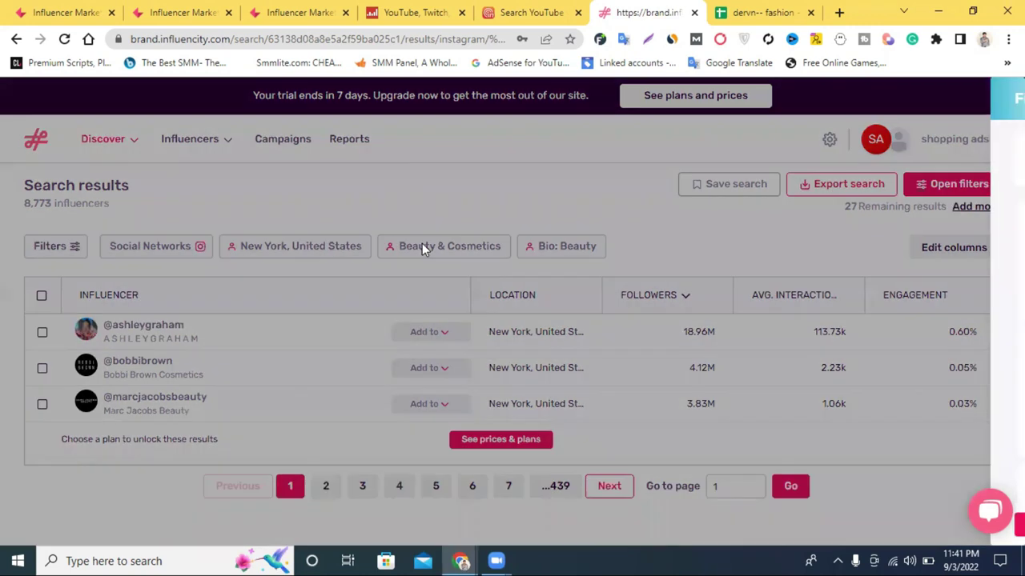
pyautogui.click(423, 245)
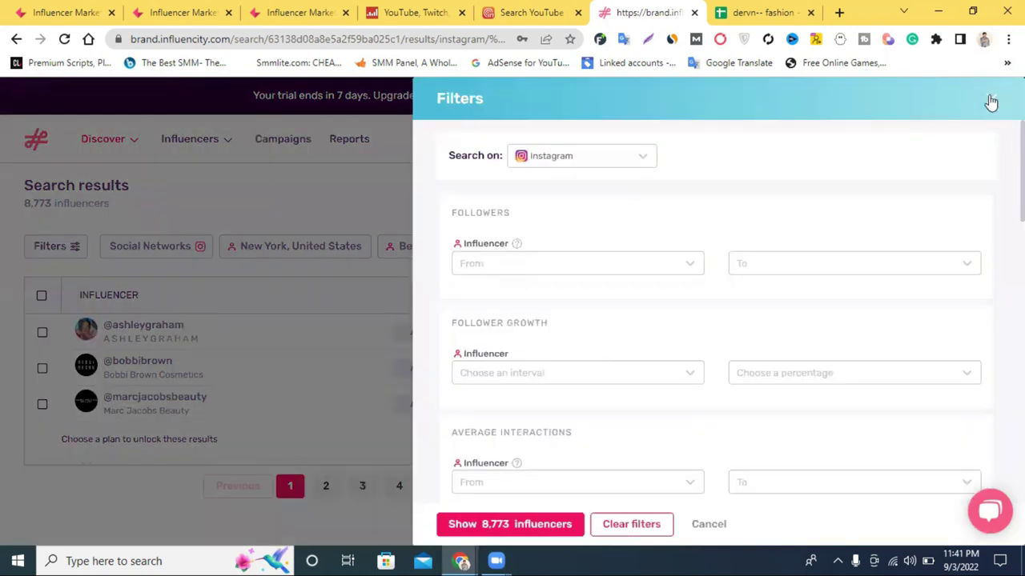
pyautogui.click(215, 324)
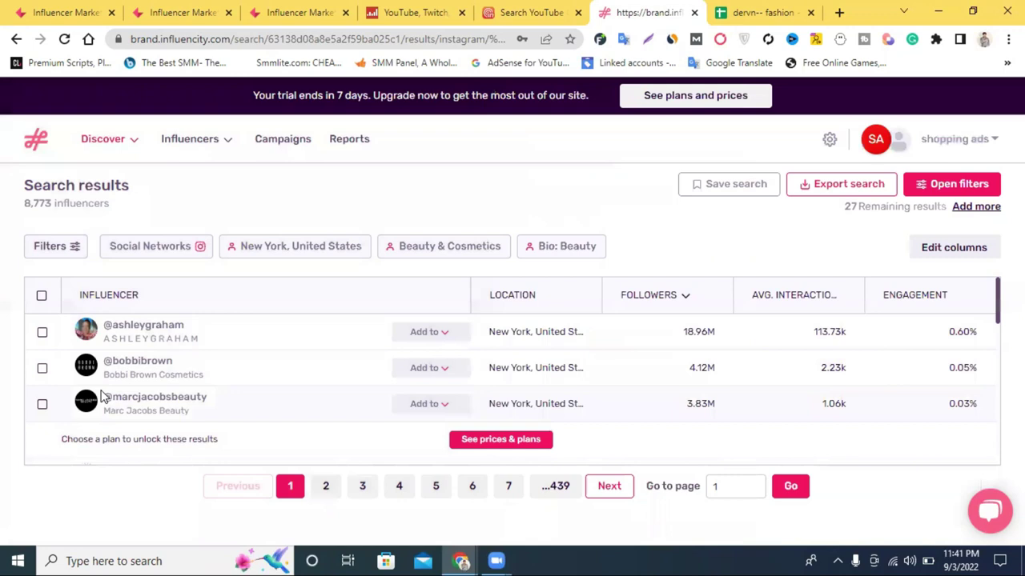
pyautogui.rightClick(124, 332)
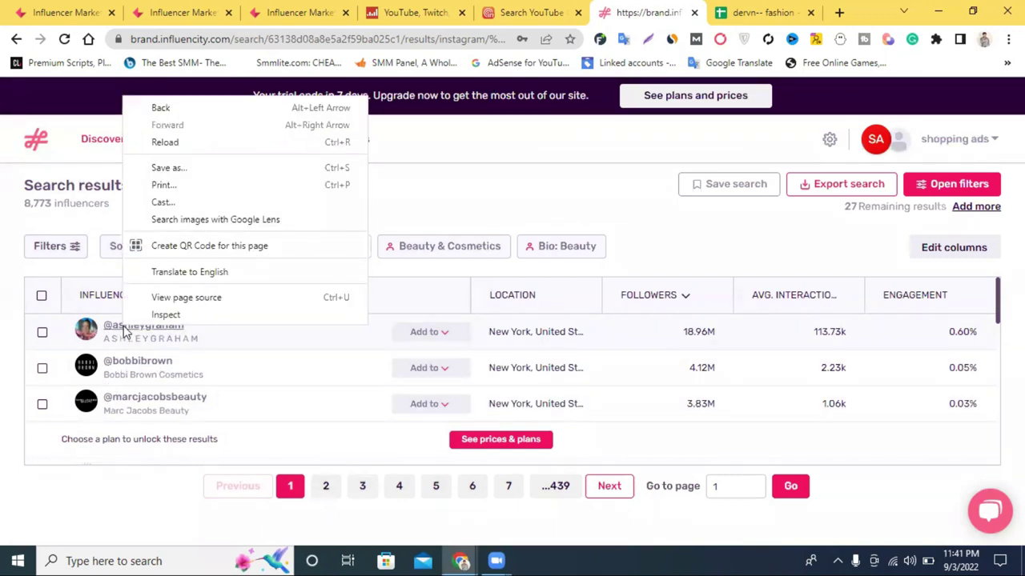
pyautogui.click(124, 332)
pyautogui.click(124, 332)
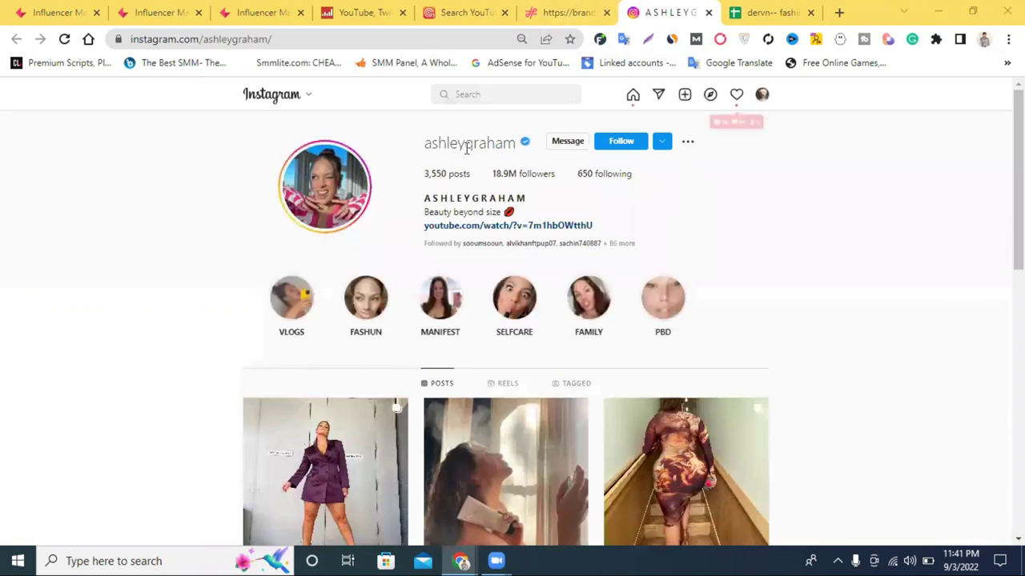
# - Highlight the username on the ashleygraham profile, clear the selection and look through the profile's posts
pyautogui.moveTo(516, 145); pyautogui.dragTo(438, 144)
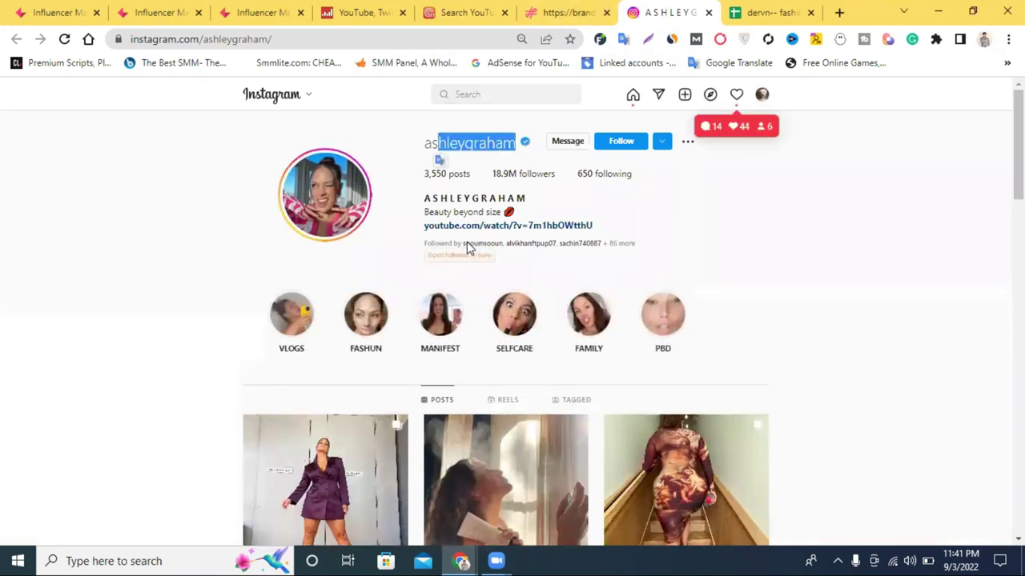
pyautogui.click(758, 213)
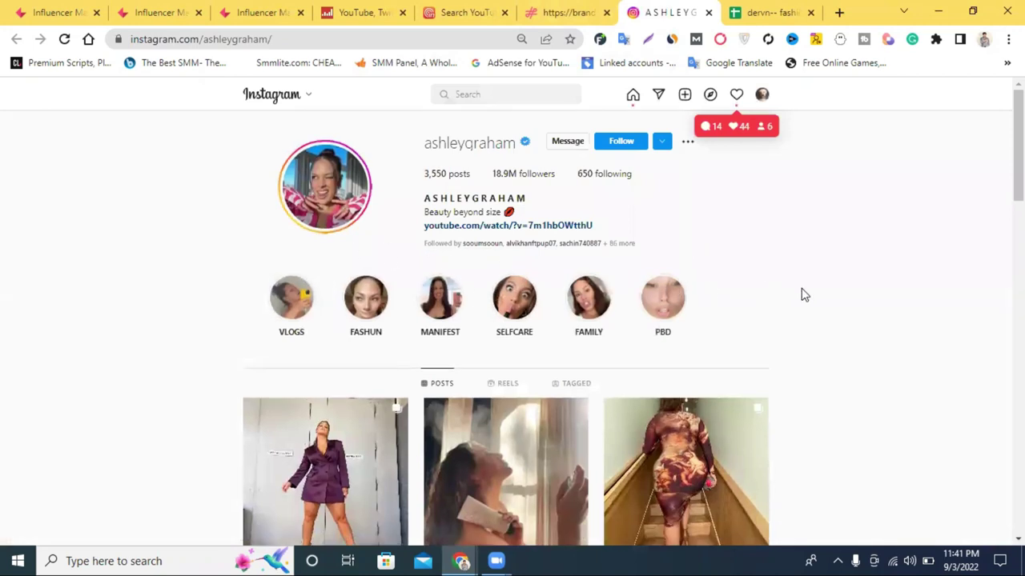
pyautogui.scroll(-4, 803, 293)
pyautogui.scroll(4, 803, 293)
pyautogui.scroll(-6, 808, 288)
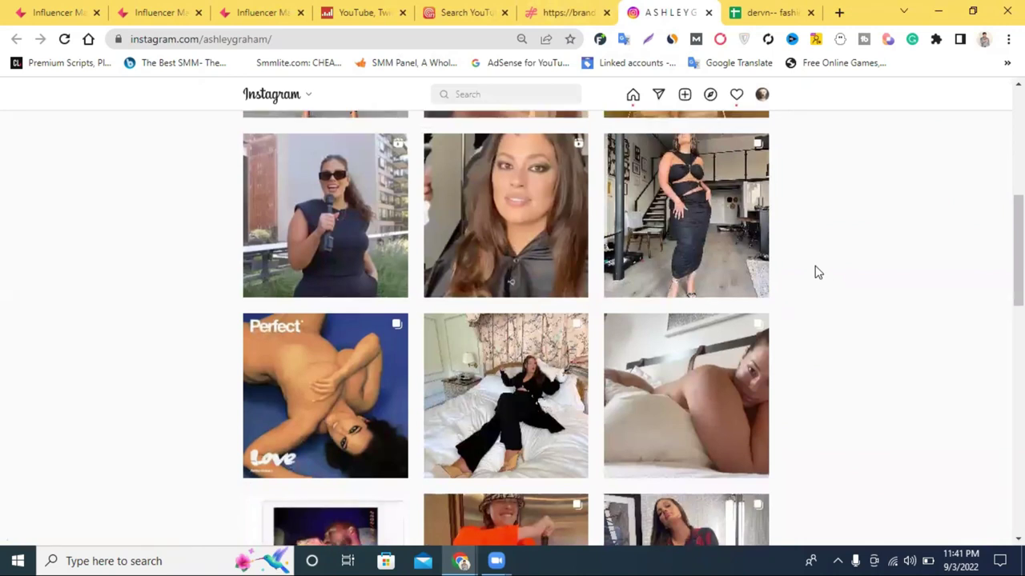
pyautogui.scroll(5, 815, 270)
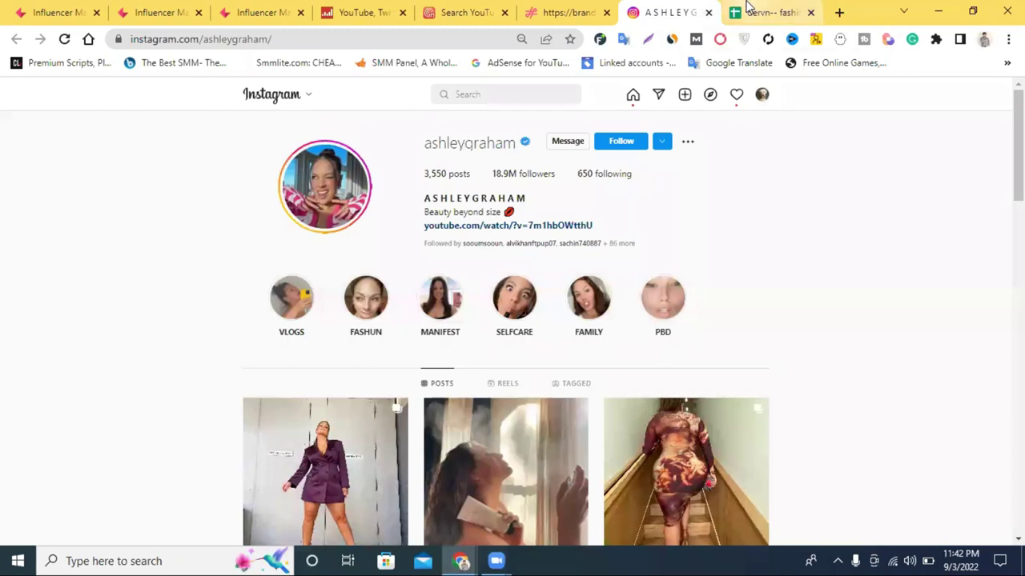
# - Check the columns of the "dervn-- fashion" sheet and copy the username ashleygraham from the Instagram profile
pyautogui.click(745, 12)
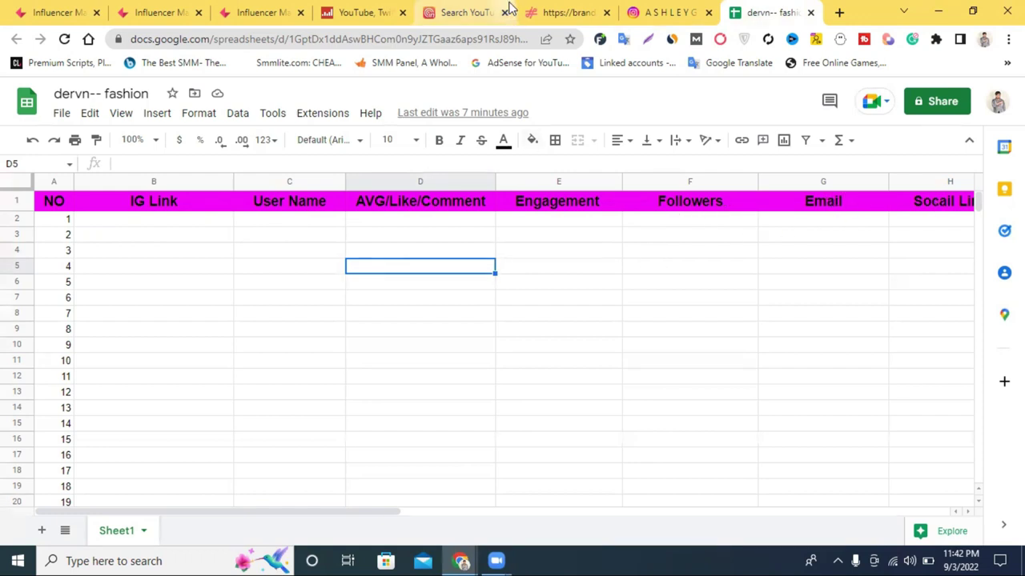
pyautogui.click(693, 9)
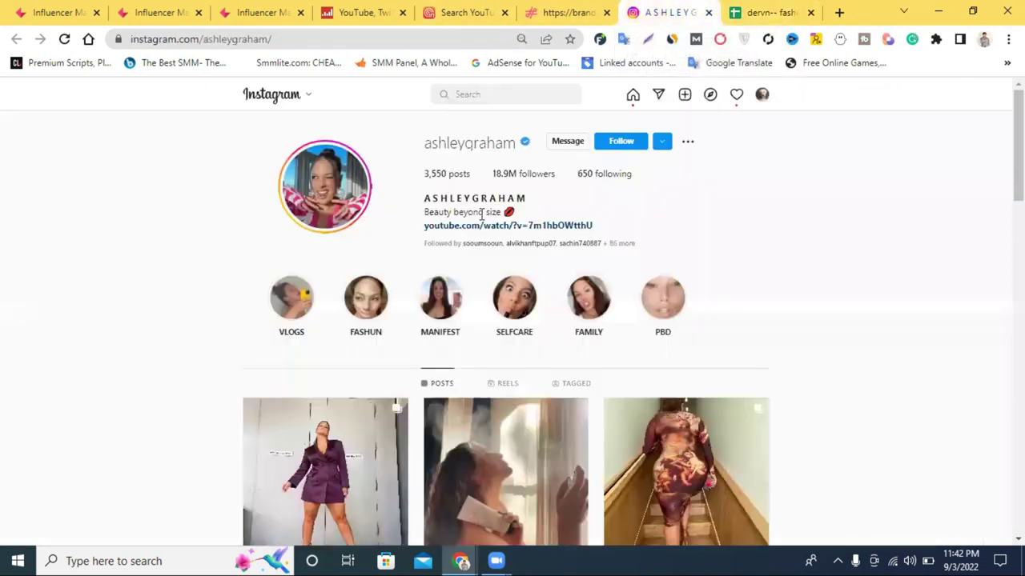
pyautogui.doubleClick(458, 142)
pyautogui.rightClick(485, 146)
pyautogui.click(492, 155)
# - Run Influencer Marketing Hub's Instagram Sponsored Post Calculator for ashleygraham and view the follower, engagement and earnings figures
pyautogui.click(80, 10)
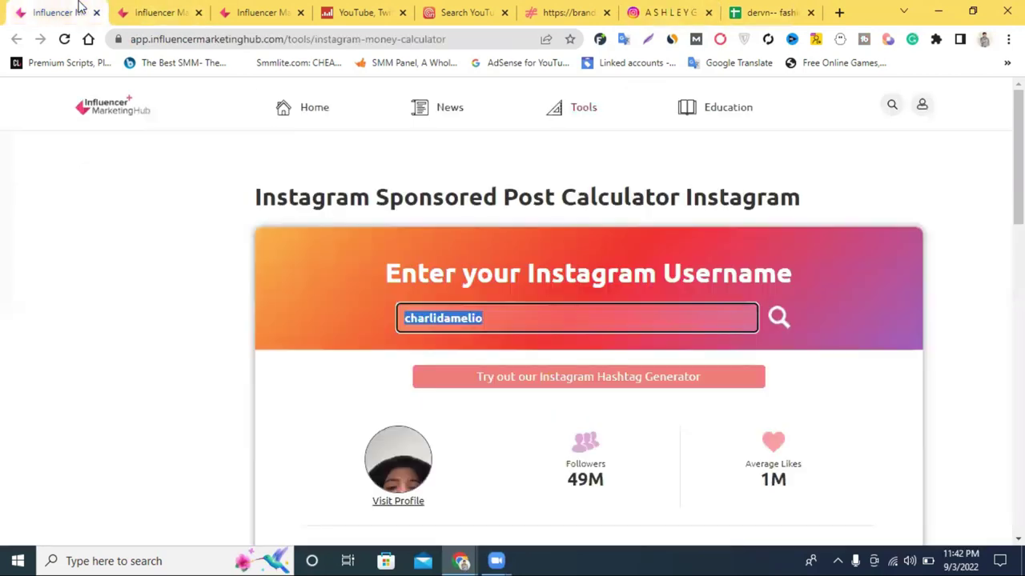
pyautogui.rightClick(493, 315)
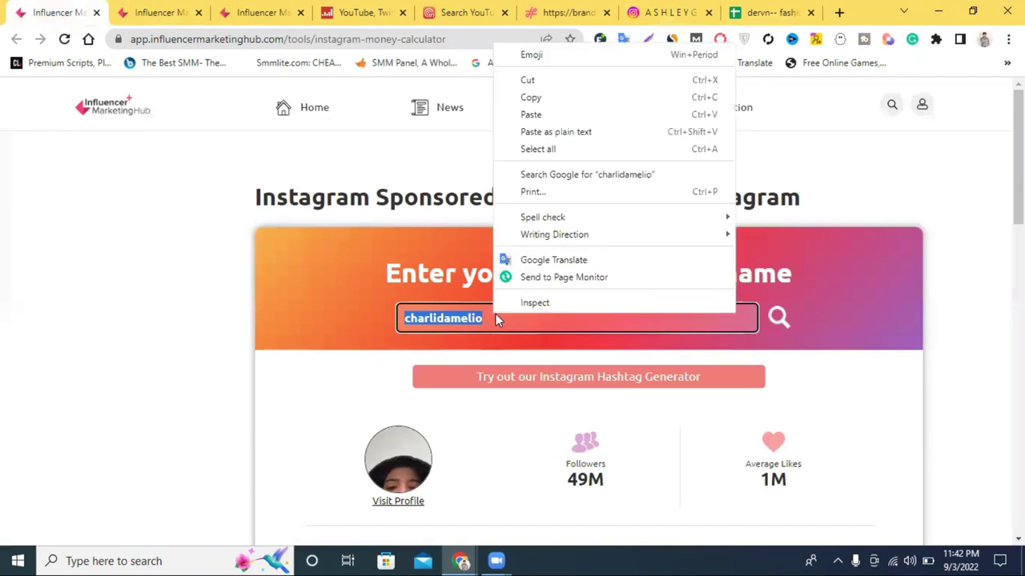
pyautogui.click(555, 115)
pyautogui.press('Return')
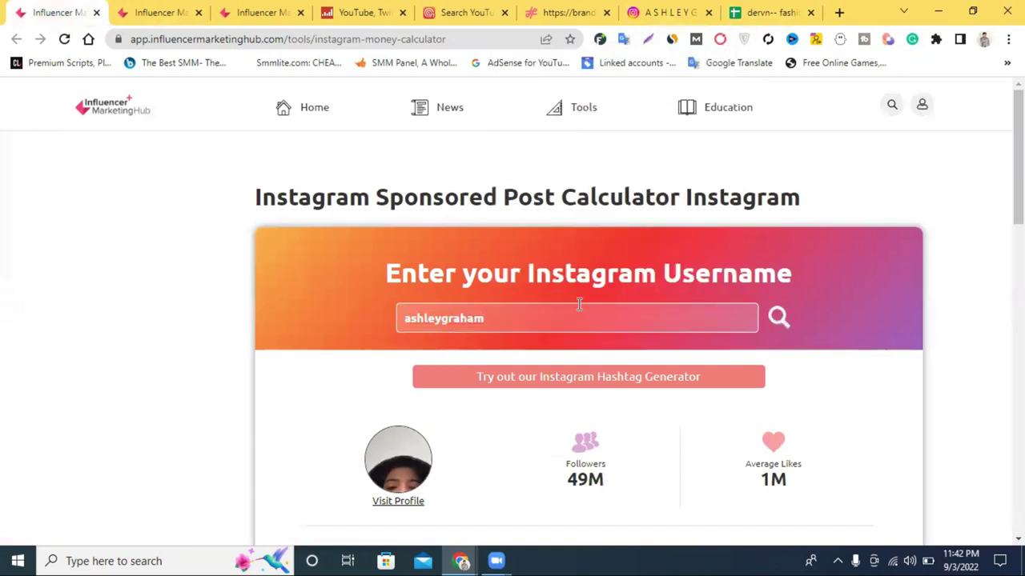
pyautogui.scroll(-2, 579, 304)
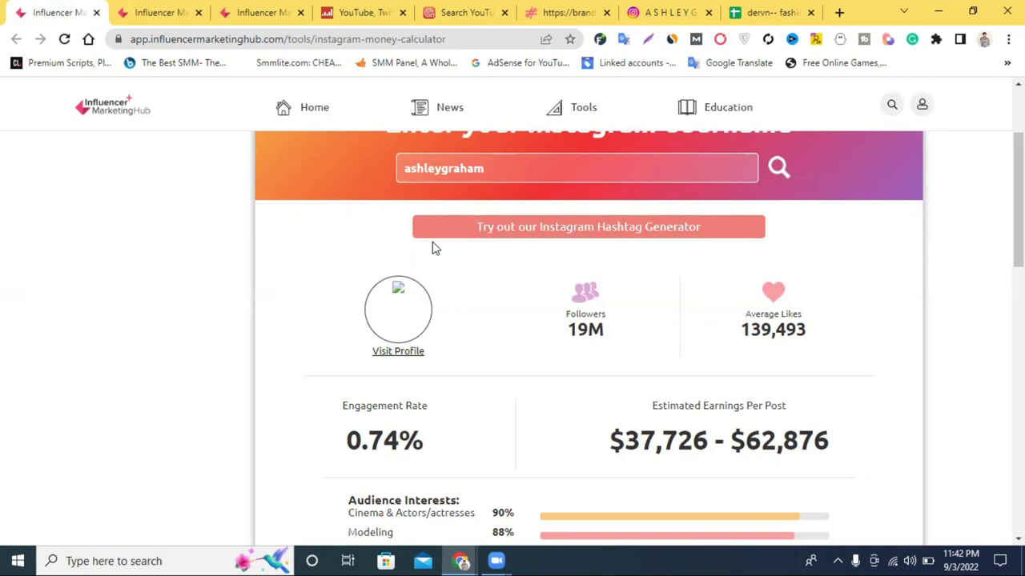
# - Copy the username ashleygraham from the Instagram Sponsored Post Calculator
pyautogui.scroll(2, 366, 244)
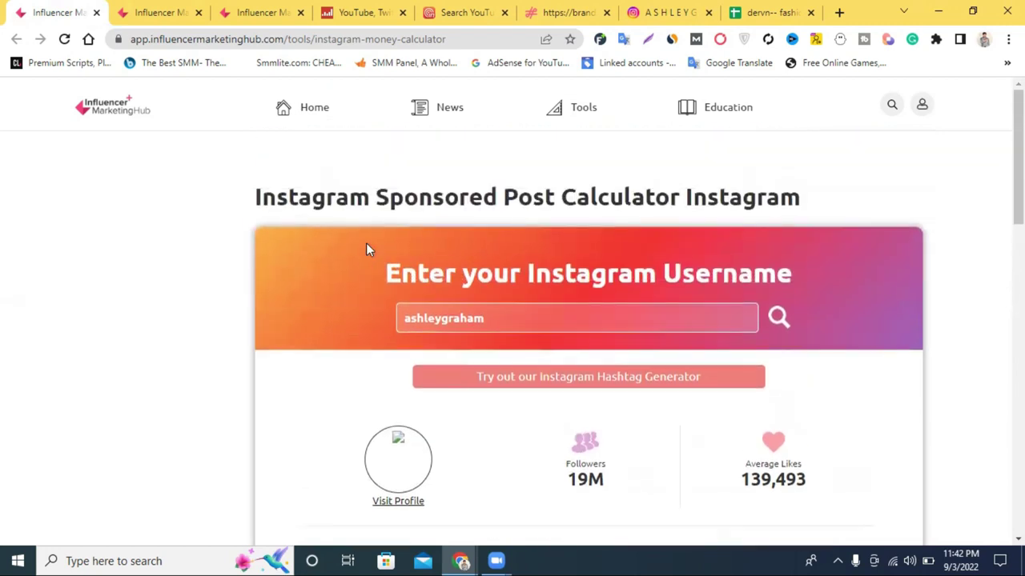
pyautogui.scroll(-3, 424, 224)
pyautogui.scroll(3, 449, 227)
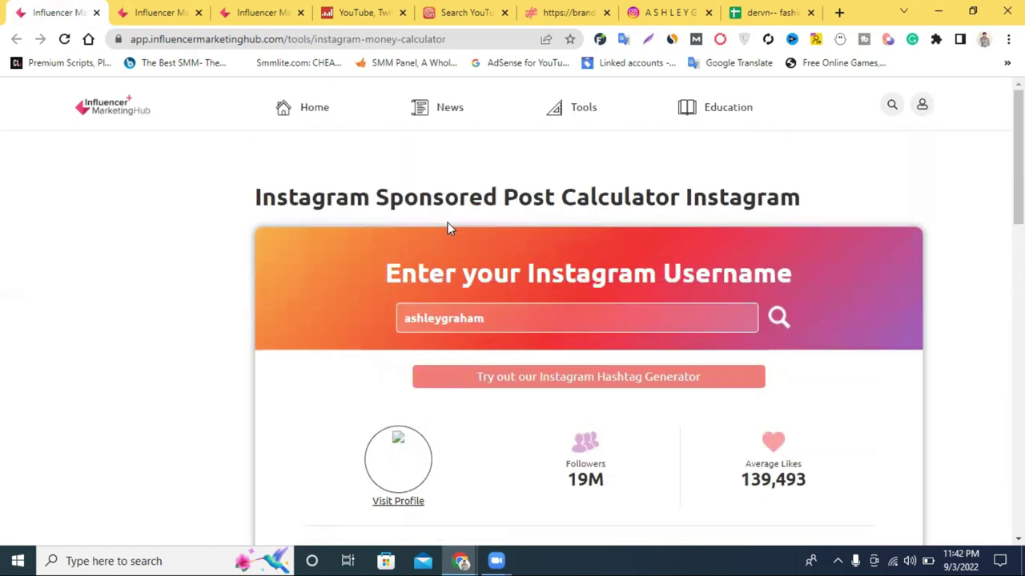
pyautogui.scroll(-2, 438, 220)
pyautogui.scroll(2, 451, 245)
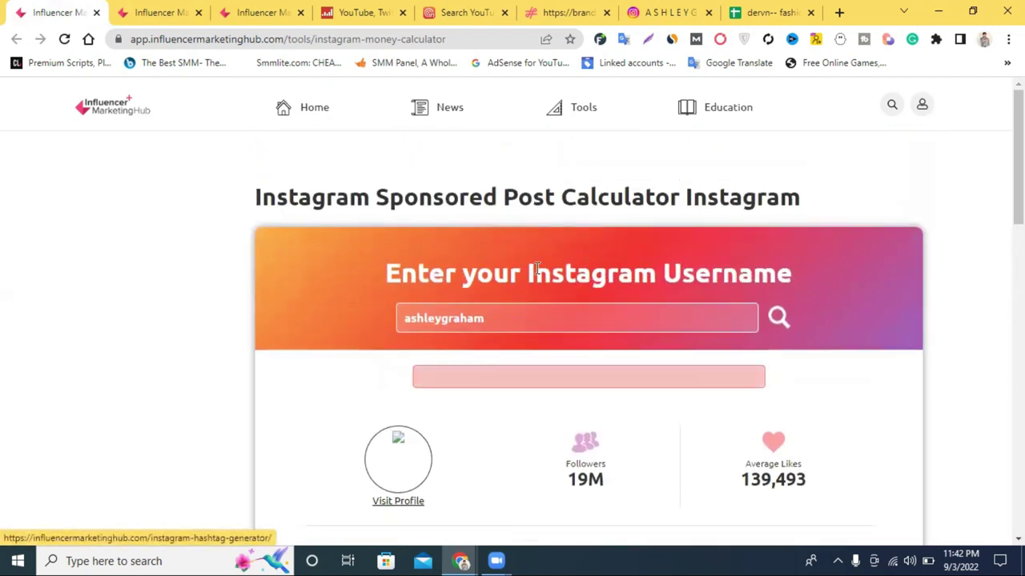
pyautogui.doubleClick(492, 317)
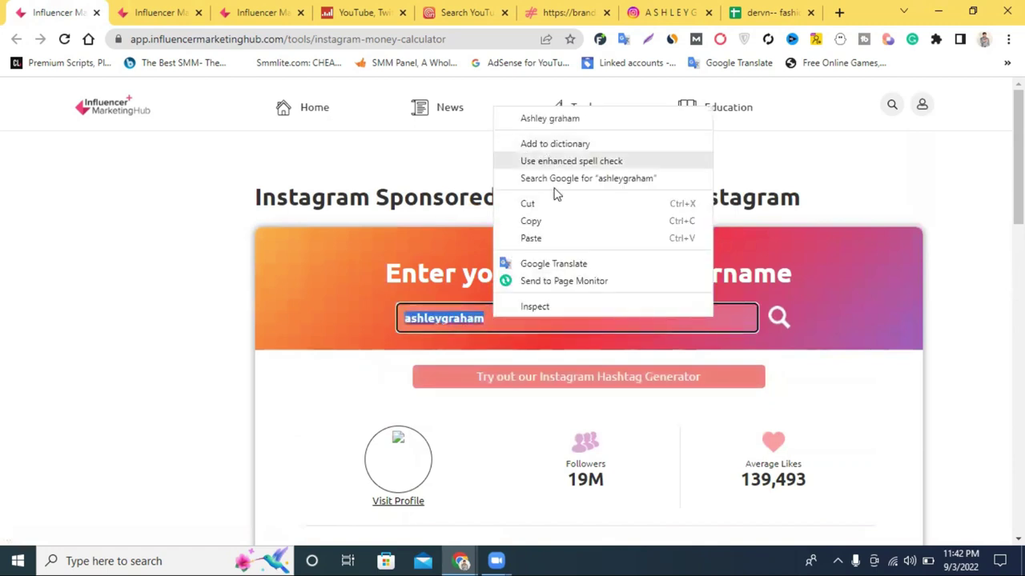
pyautogui.click(569, 224)
# - Paste ashleygraham into the first User Name cell (C2) of the "dervn-- fashion" sheet
pyautogui.click(775, 9)
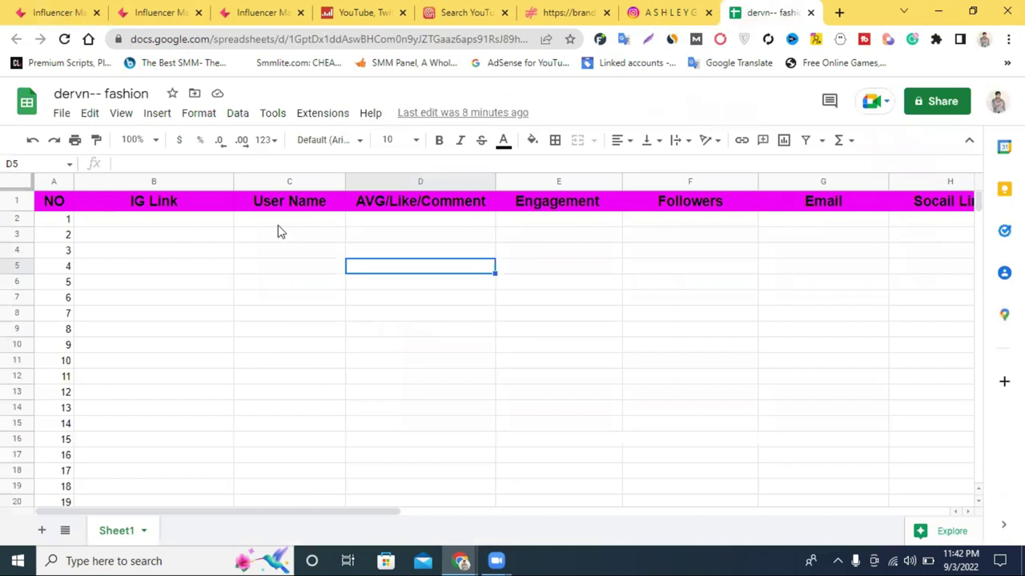
pyautogui.doubleClick(278, 225)
pyautogui.rightClick(278, 225)
pyautogui.click(331, 338)
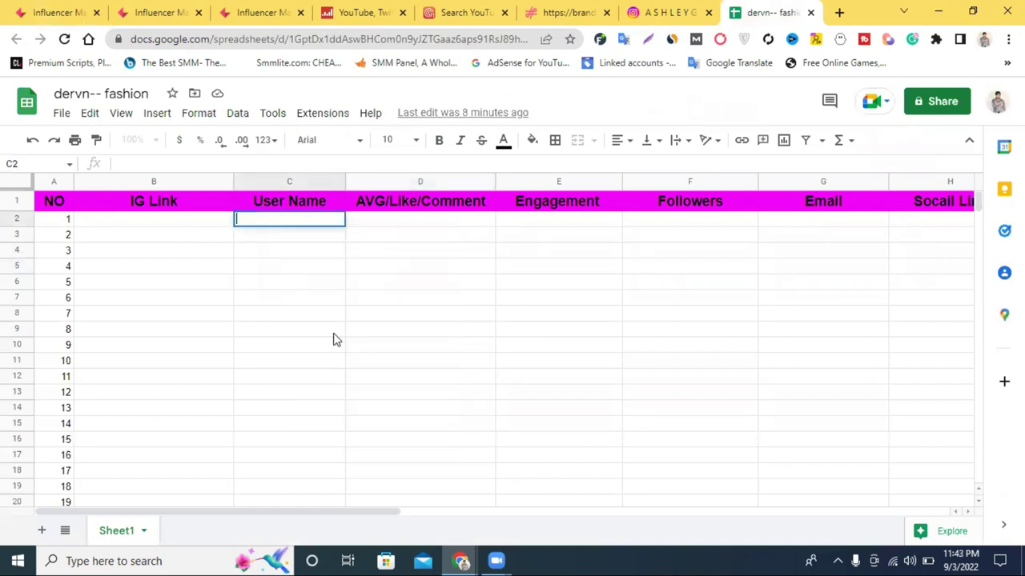
pyautogui.click(423, 313)
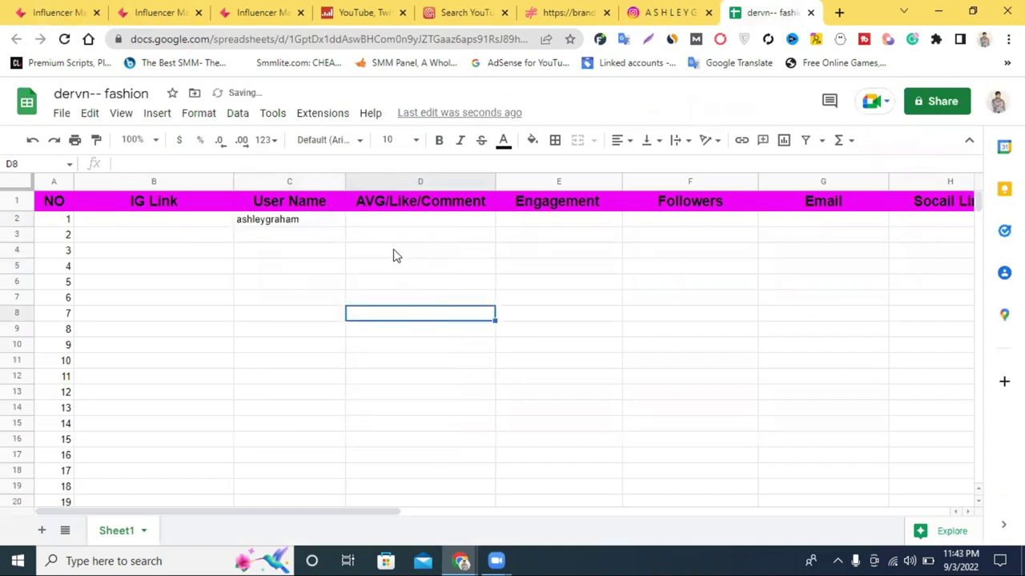
# - Return to the Instagram Sponsored Post Calculator results and copy the average likes figure, 139,493
pyautogui.click(664, 13)
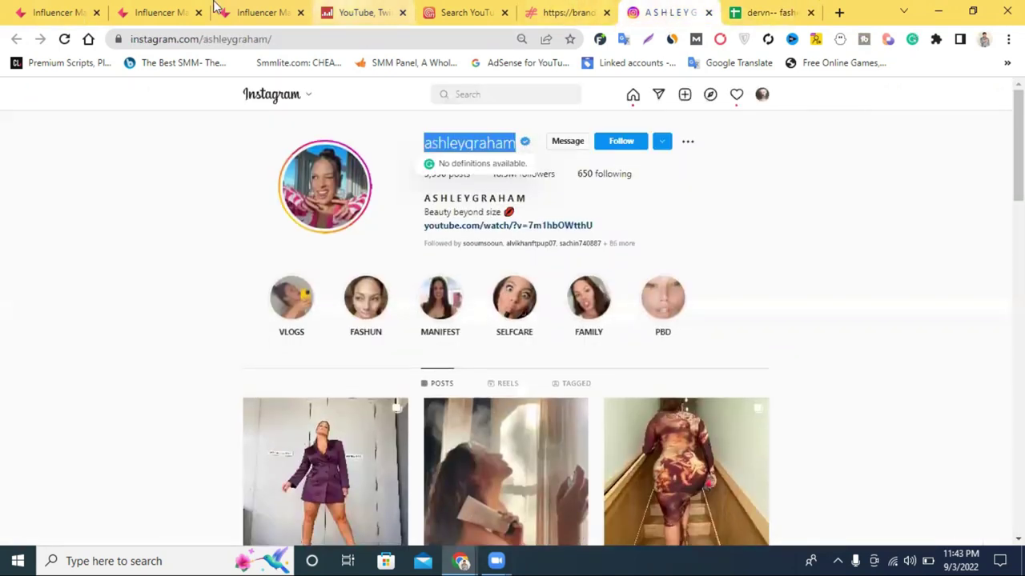
pyautogui.click(138, 8)
pyautogui.click(75, 8)
pyautogui.scroll(-2, 576, 376)
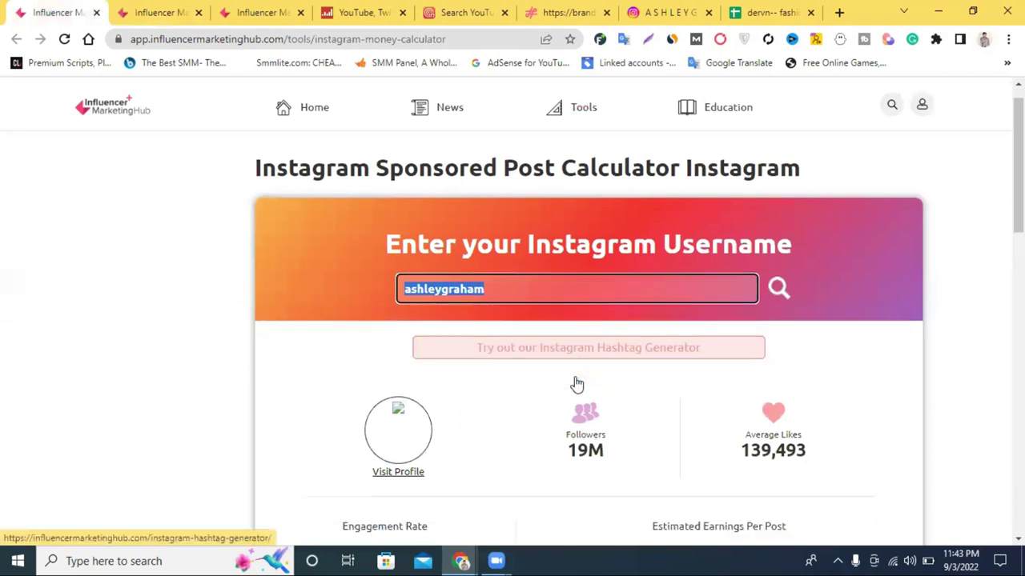
pyautogui.doubleClick(771, 334)
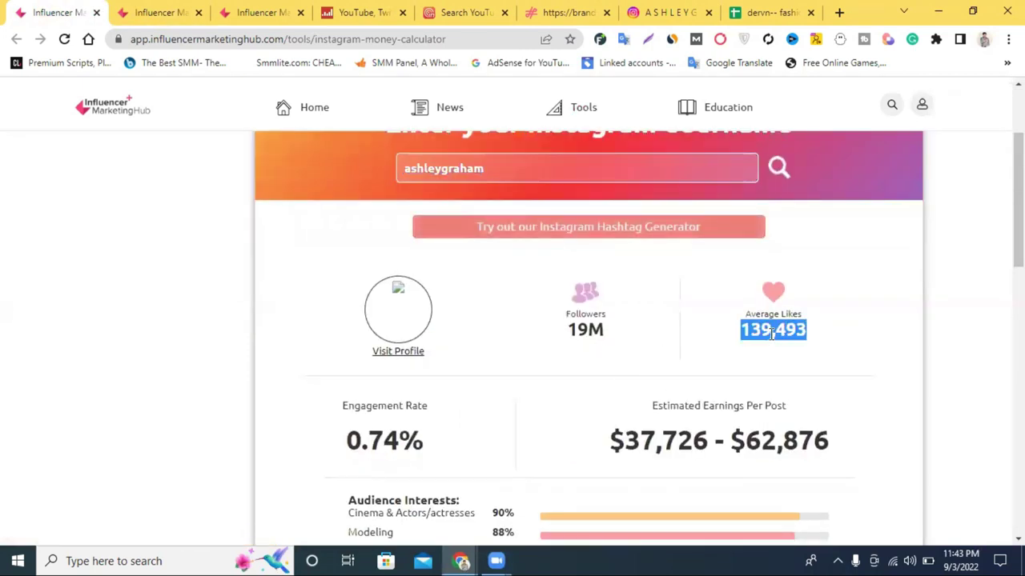
pyautogui.rightClick(771, 337)
pyautogui.click(809, 347)
pyautogui.rightClick(767, 331)
pyautogui.click(823, 346)
# - Enter the copied 139,493 under AVG/Like/Comment for ashleygraham (D2) in the "dervn-- fashion" sheet
pyautogui.click(752, 8)
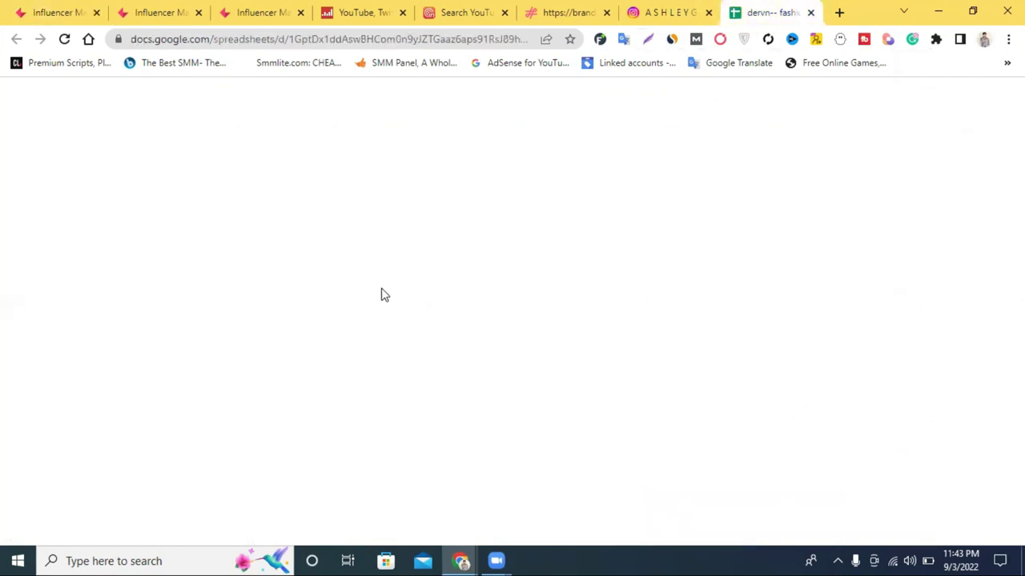
pyautogui.doubleClick(382, 225)
pyautogui.rightClick(382, 225)
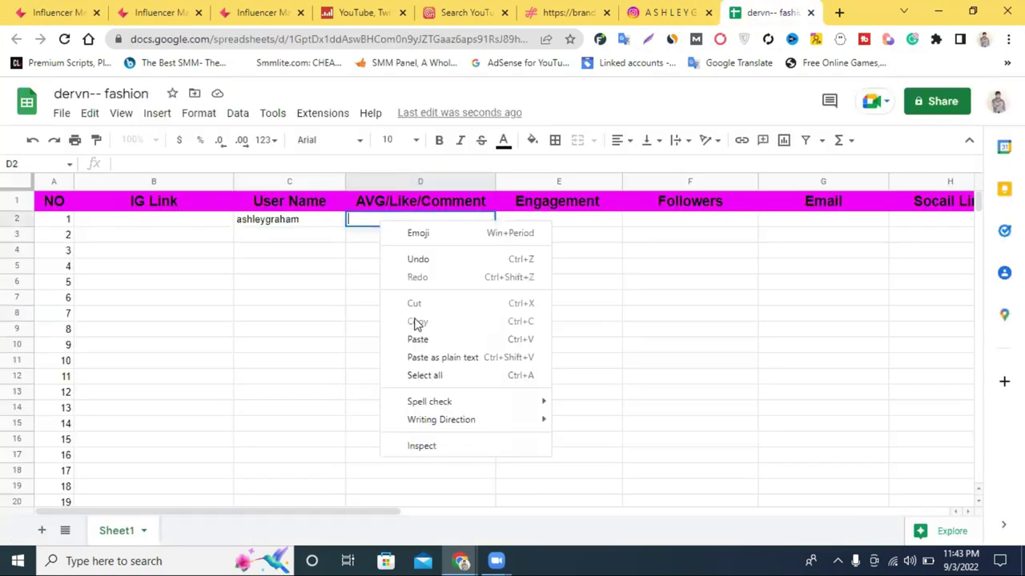
pyautogui.click(417, 339)
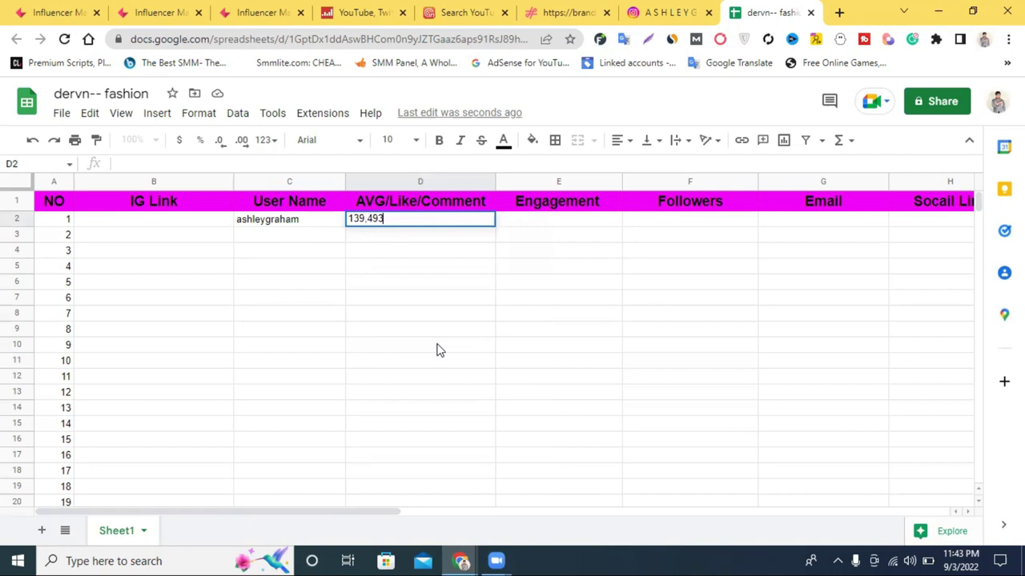
pyautogui.click(394, 319)
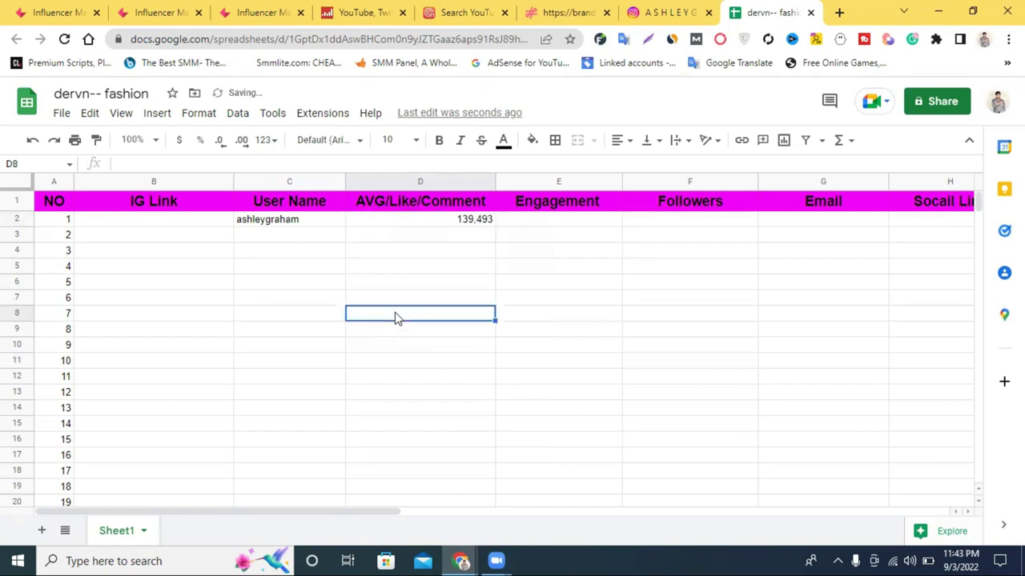
# - Go back to the calculator results for ashleygraham and copy the engagement rate, 0.74%
pyautogui.click(165, 12)
pyautogui.click(57, 13)
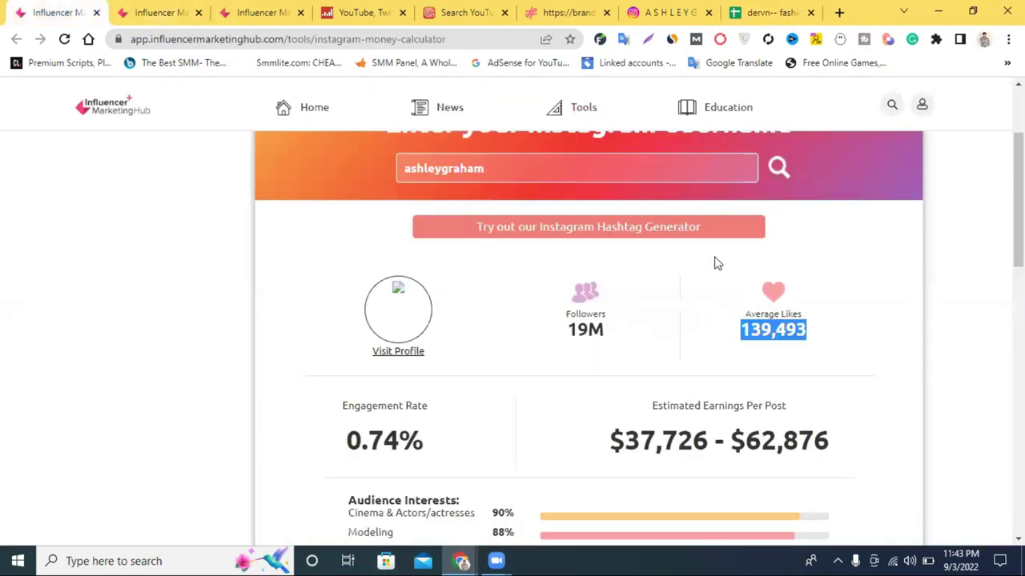
pyautogui.scroll(-2, 768, 341)
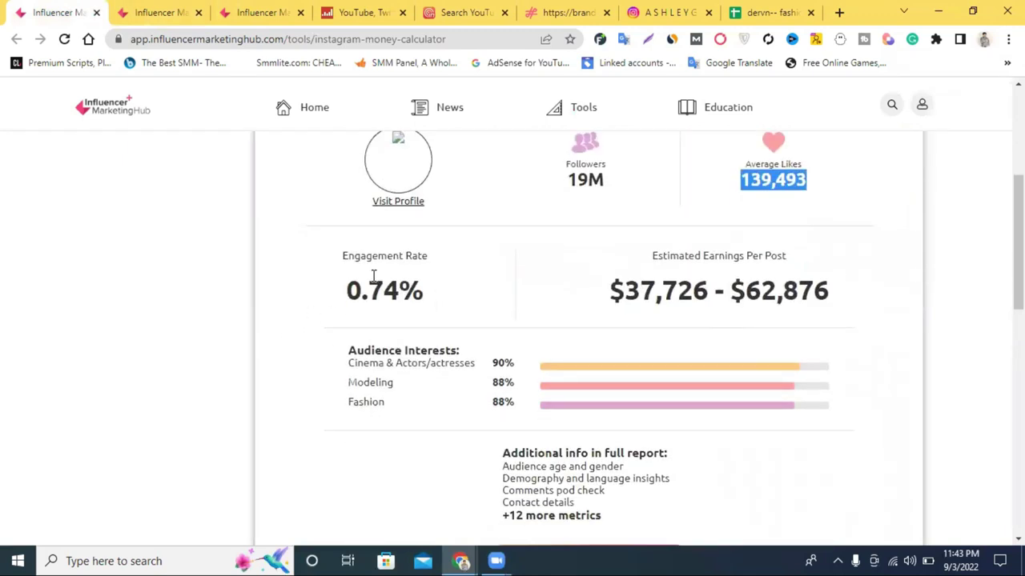
pyautogui.tripleClick(386, 292)
pyautogui.rightClick(385, 290)
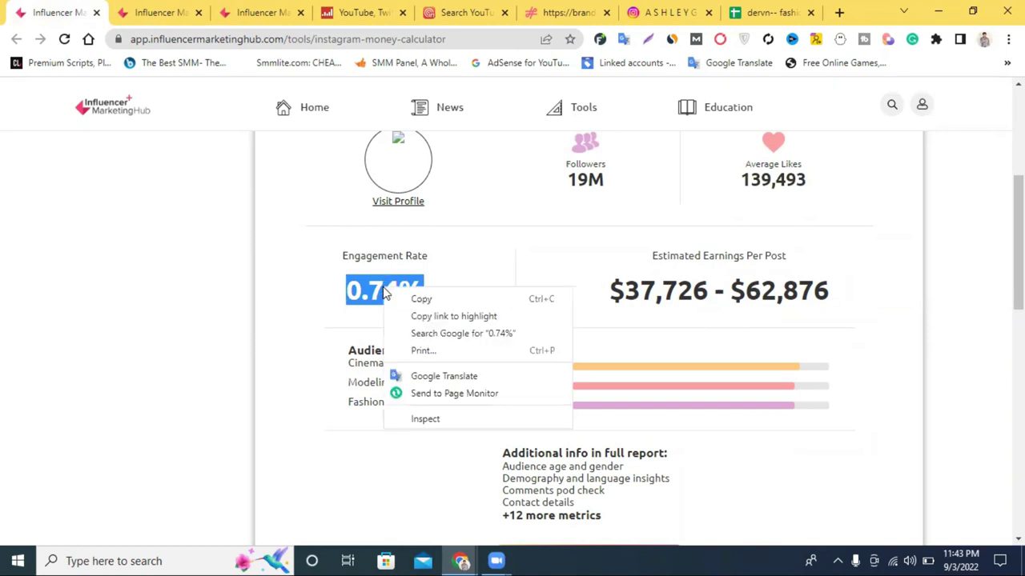
pyautogui.click(459, 301)
# - Paste 0.74% into the Engagement cell of the ashleygraham row (E2) in the "dervn-- fashion" sheet
pyautogui.click(775, 9)
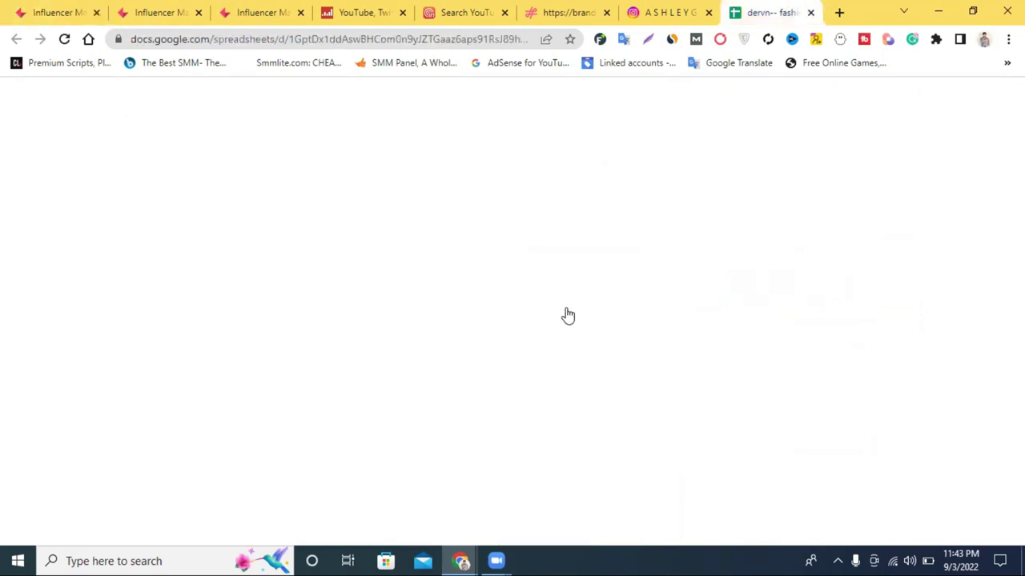
pyautogui.click(561, 223)
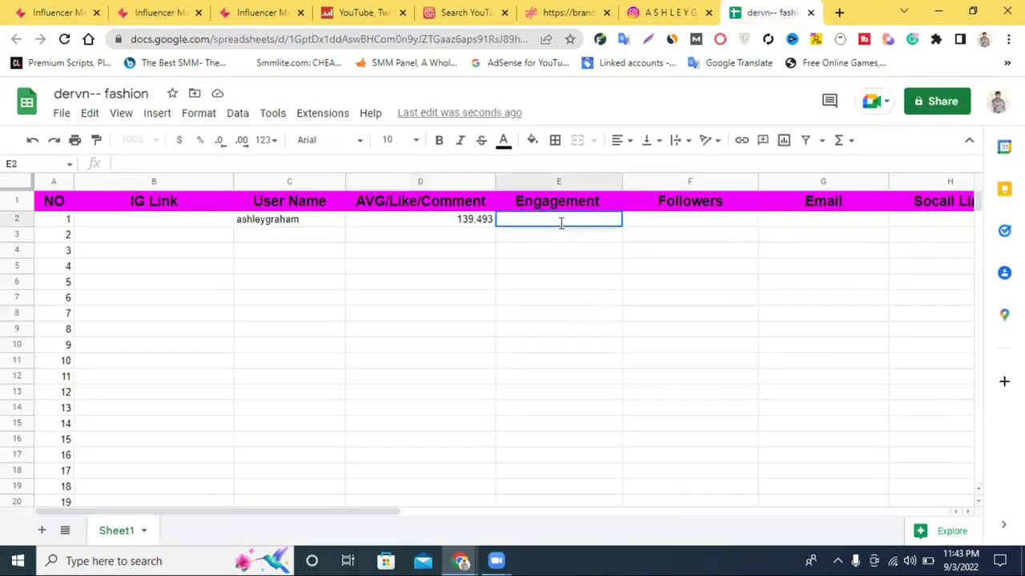
pyautogui.rightClick(561, 223)
pyautogui.click(598, 296)
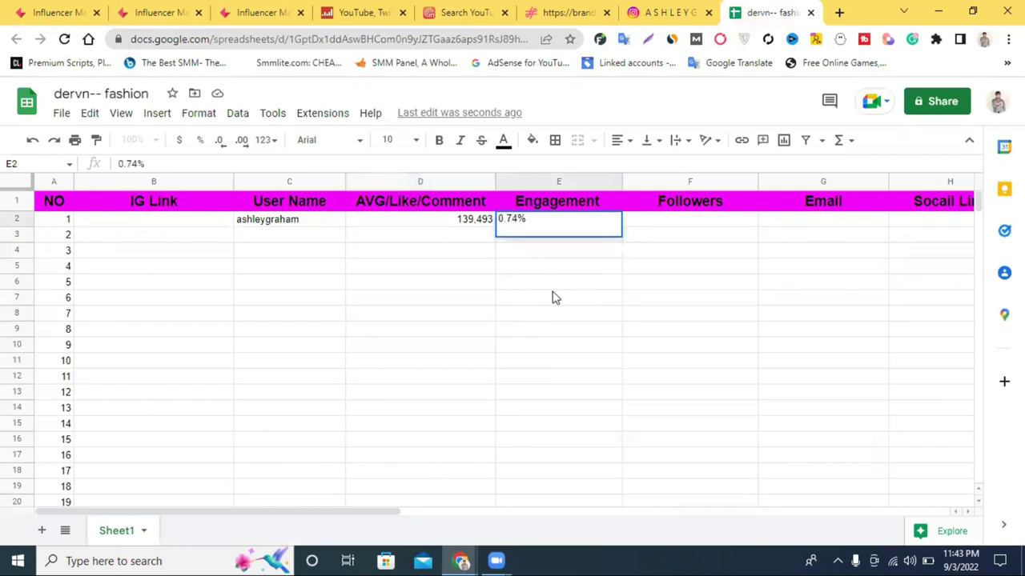
pyautogui.click(597, 293)
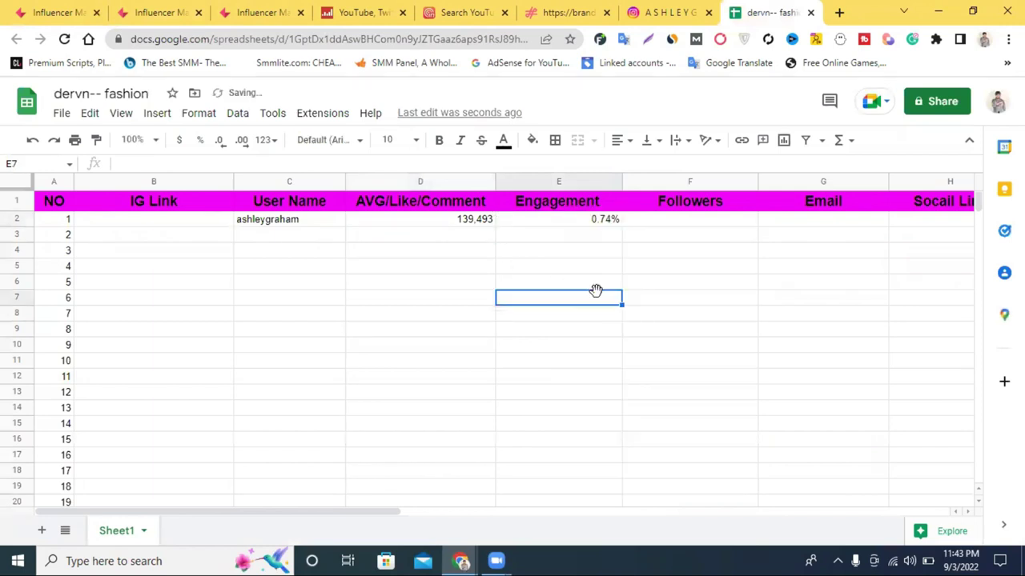
# - Copy the follower count, 19M, from the Influencer Marketing Hub calculator results
pyautogui.click(668, 225)
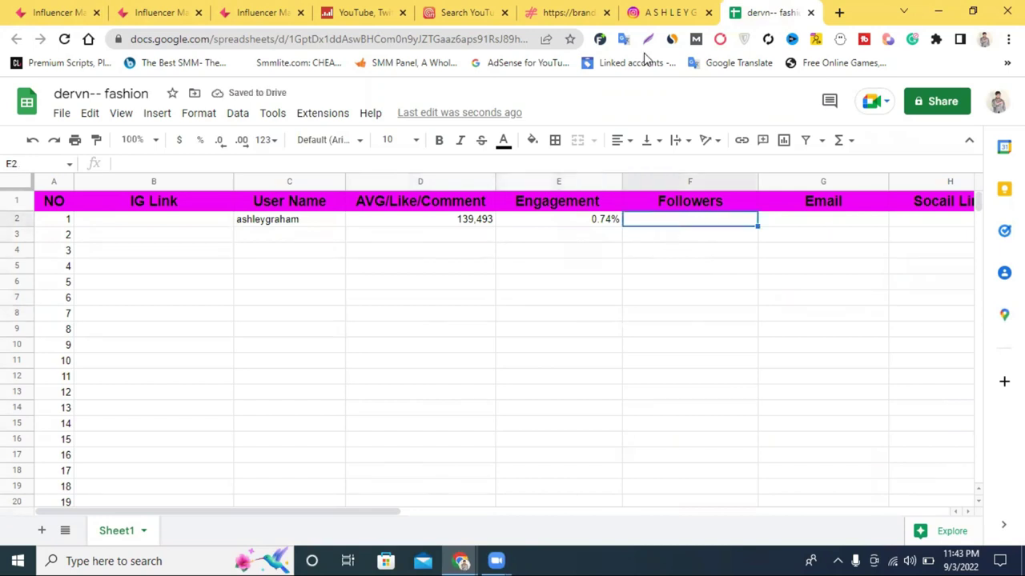
pyautogui.click(57, 12)
pyautogui.scroll(2, 590, 288)
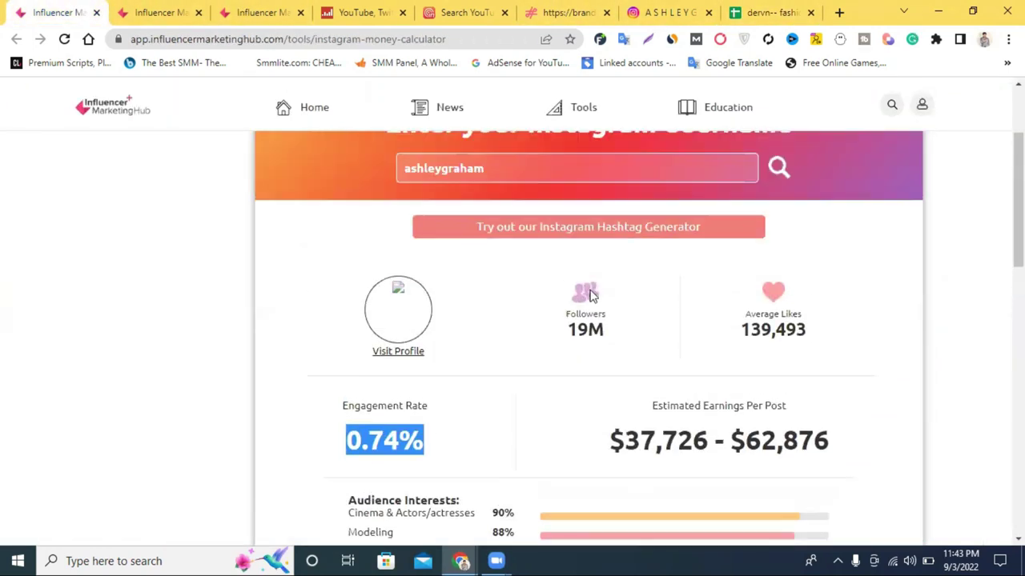
pyautogui.doubleClick(590, 333)
pyautogui.rightClick(590, 333)
pyautogui.click(624, 341)
# - Paste 19M into the Followers cell of the ashleygraham row (F2) in the "dervn-- fashion" sheet
pyautogui.click(764, 12)
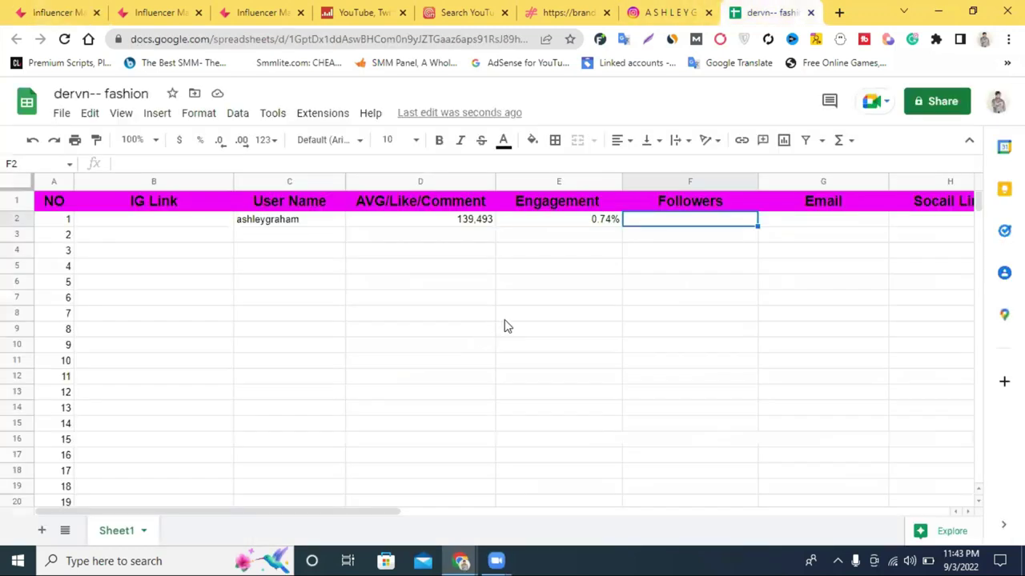
pyautogui.doubleClick(677, 223)
pyautogui.rightClick(676, 224)
pyautogui.click(697, 336)
pyautogui.click(604, 334)
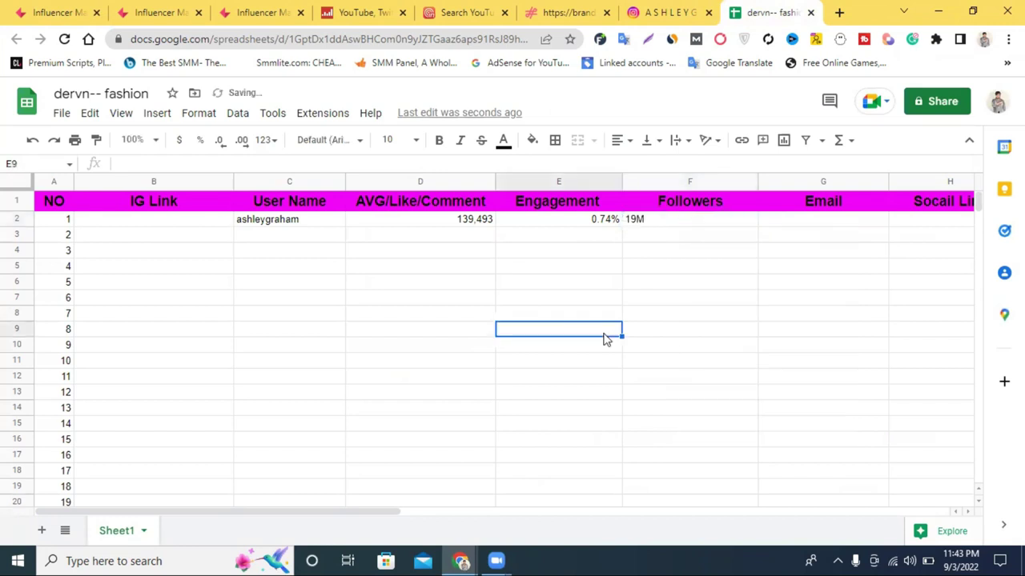
# - Switch to the ashleygraham Instagram profile and copy its page address
pyautogui.click(632, 15)
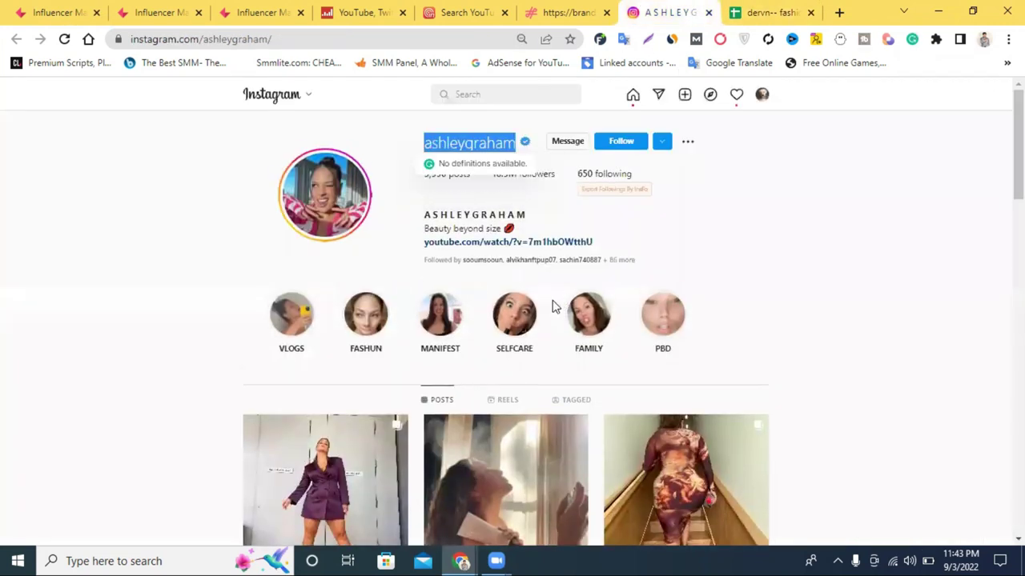
pyautogui.click(269, 40)
pyautogui.rightClick(269, 40)
pyautogui.click(347, 124)
# - Paste the Instagram profile link into the IG Link cell of the ashleygraham row (B2) in the "dervn-- fashion" sheet
pyautogui.click(759, 10)
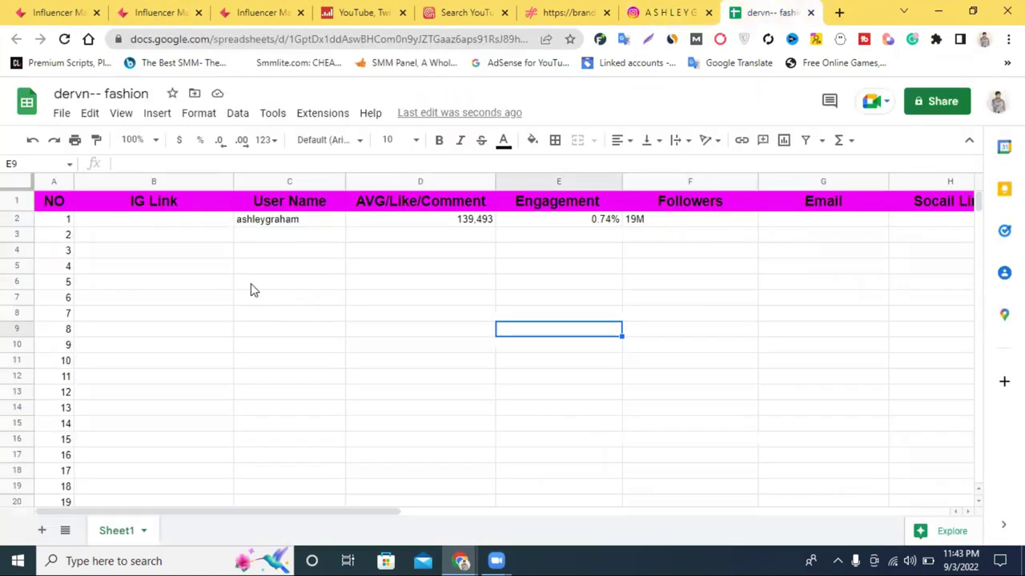
pyautogui.click(169, 222)
pyautogui.rightClick(170, 223)
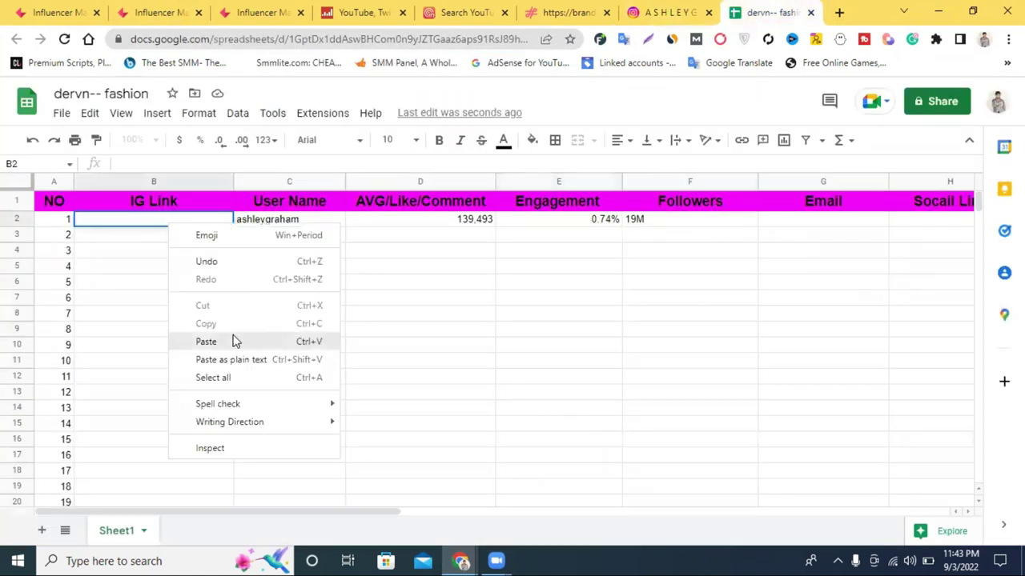
pyautogui.click(232, 340)
pyautogui.click(359, 300)
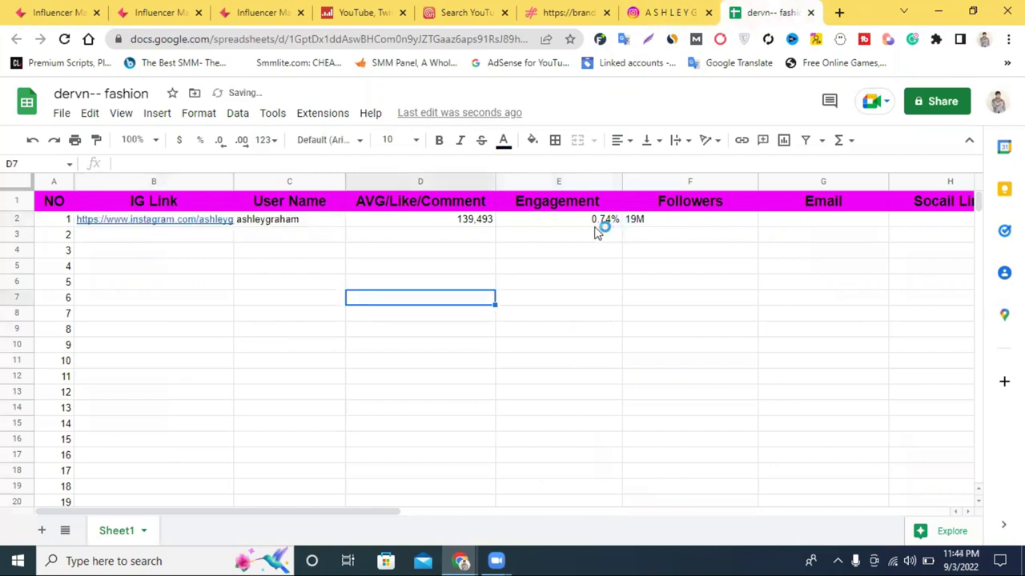
# - Open the YouTube link in the ashleygraham Instagram bio, close the extra pop-up window and go to the video's Ashley Graham channel
pyautogui.click(661, 12)
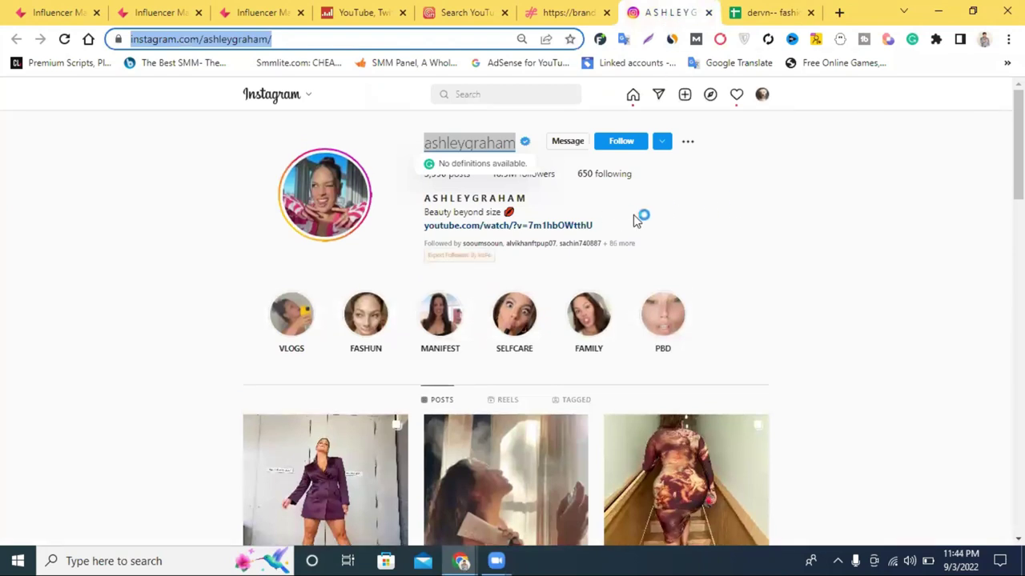
pyautogui.click(550, 235)
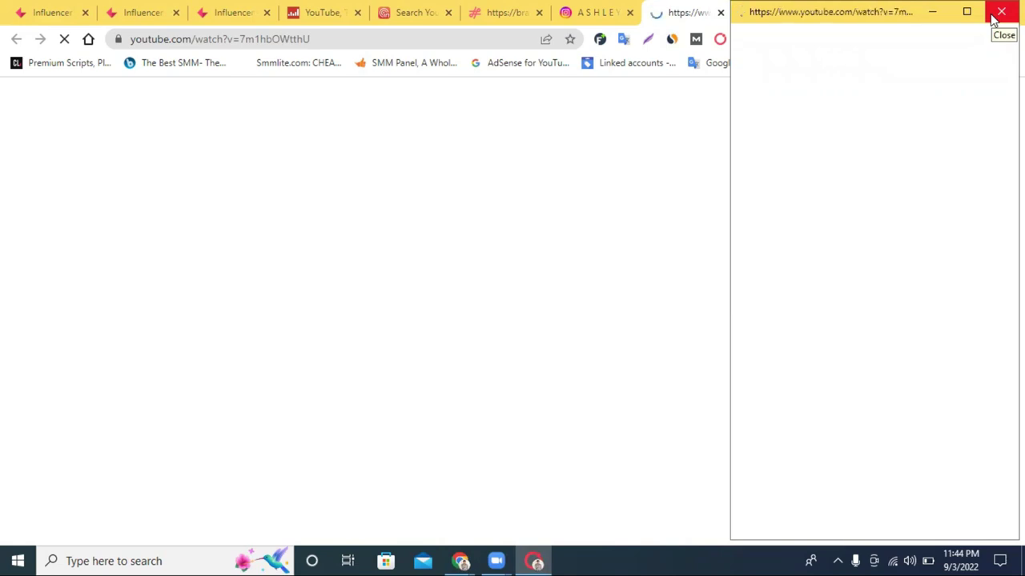
pyautogui.click(992, 17)
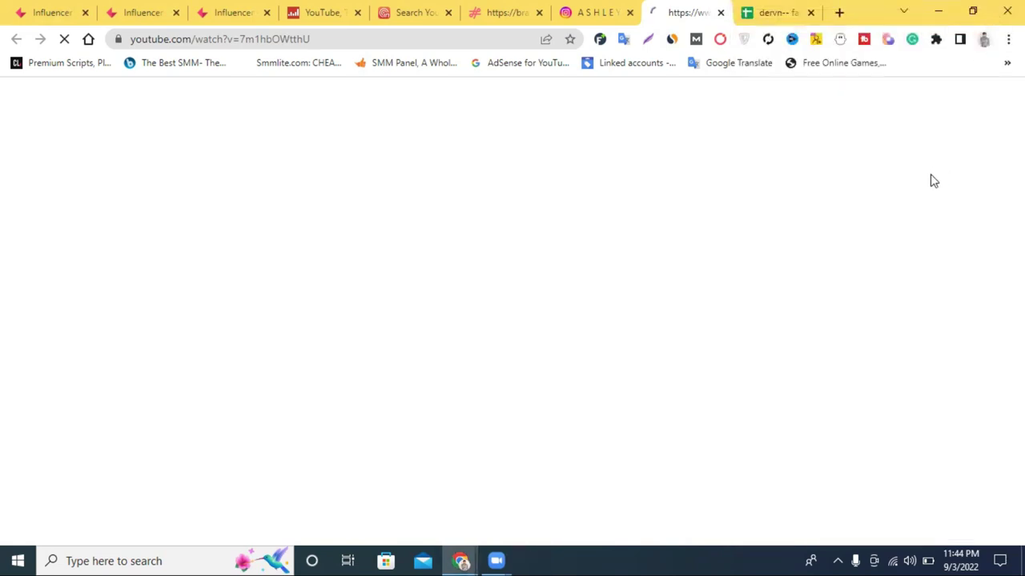
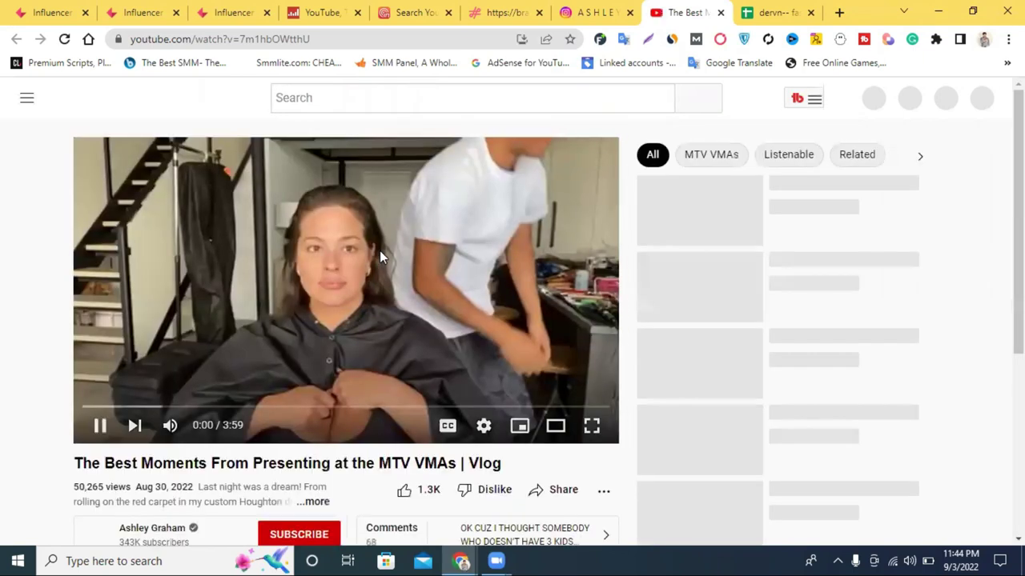
pyautogui.scroll(-2, 205, 379)
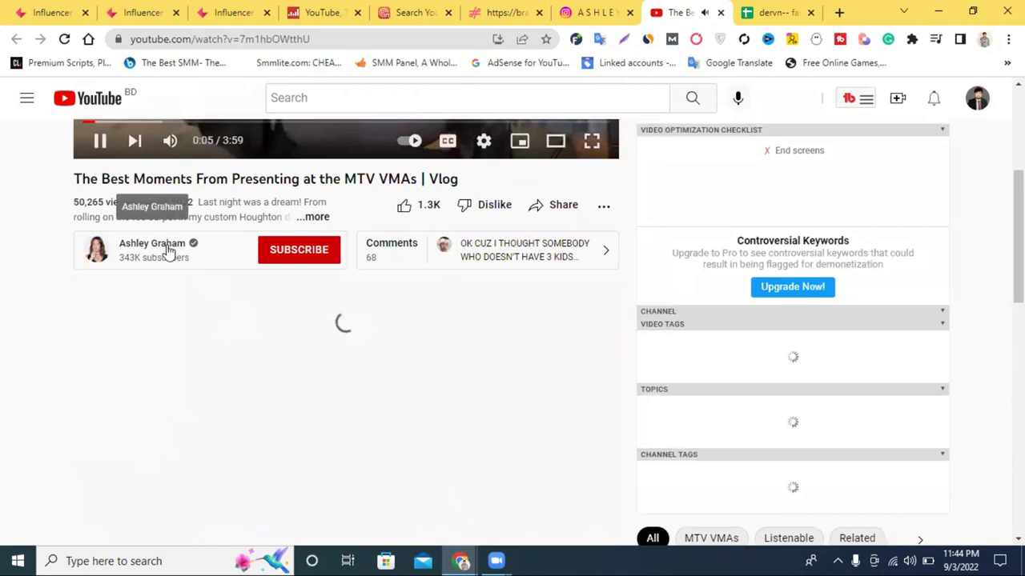
pyautogui.click(168, 250)
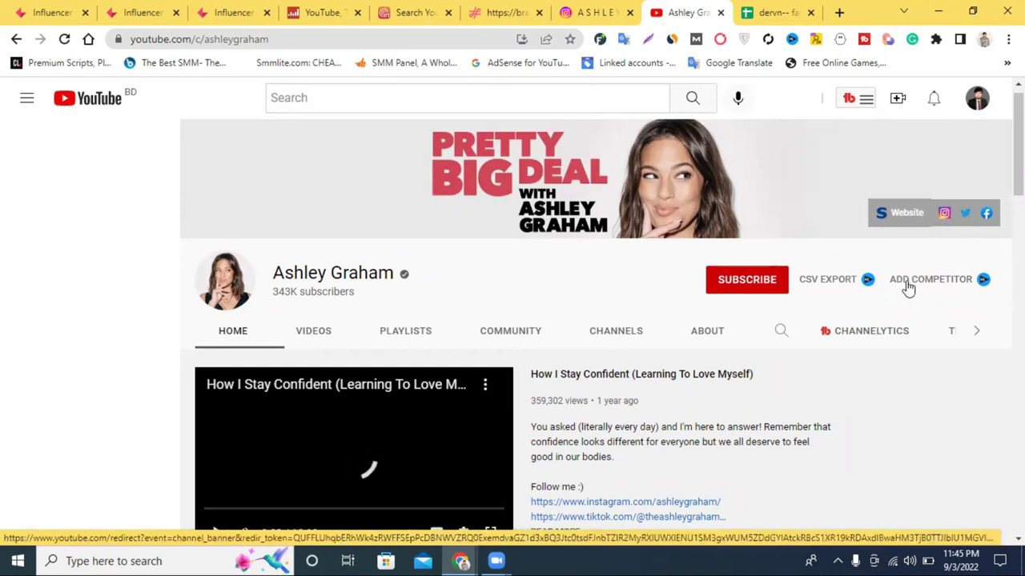
# - Open the About section of the Ashley Graham YouTube channel and examine its description, contact details and links
pyautogui.click(706, 338)
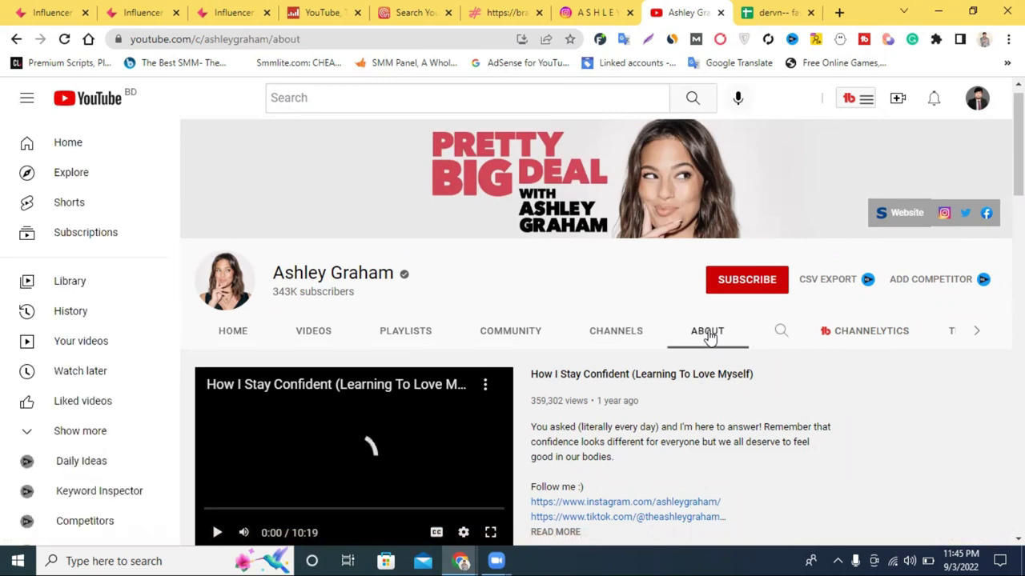
pyautogui.scroll(-3, 709, 332)
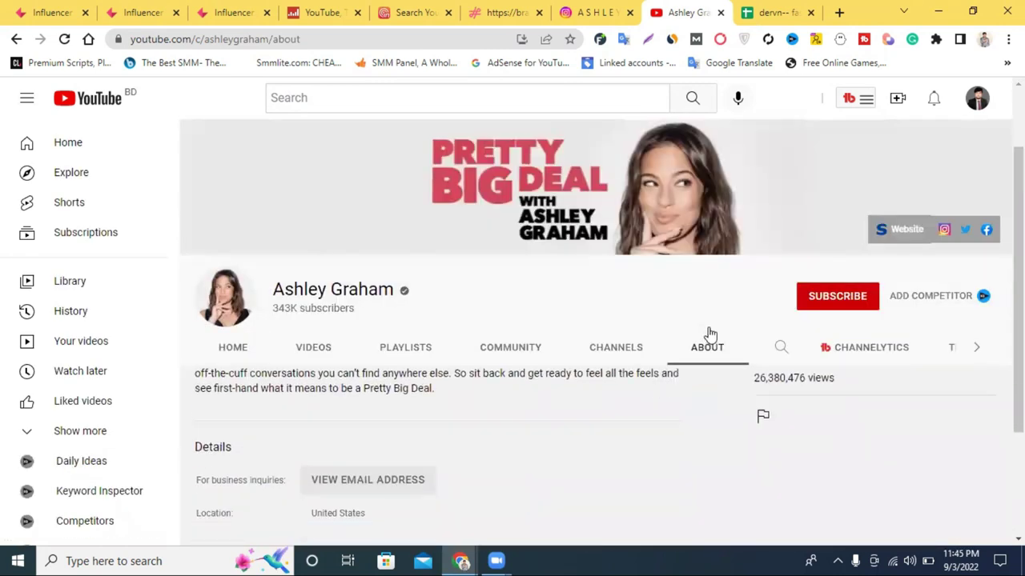
pyautogui.scroll(-1, 709, 333)
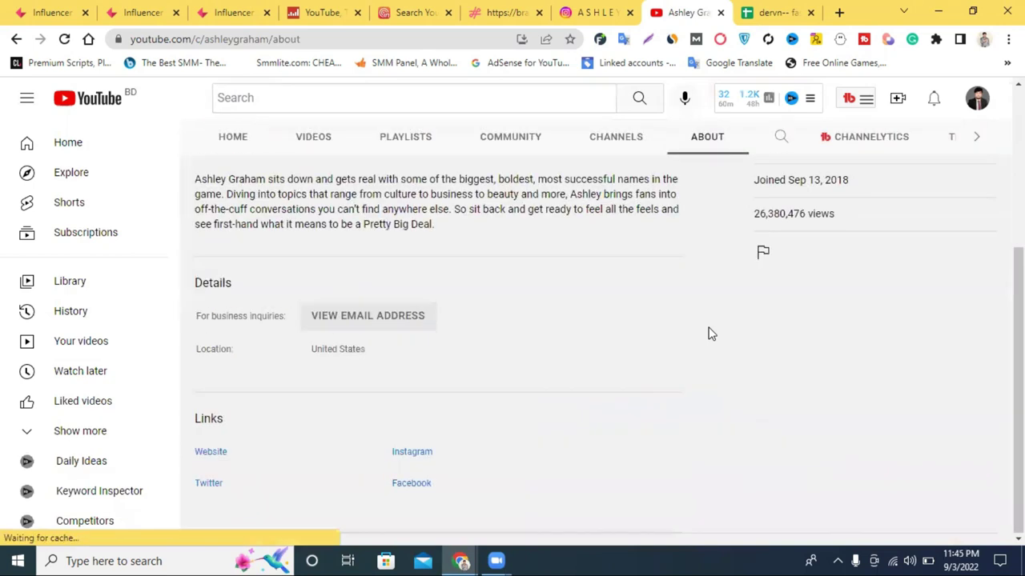
pyautogui.scroll(3, 709, 332)
pyautogui.scroll(-1, 708, 334)
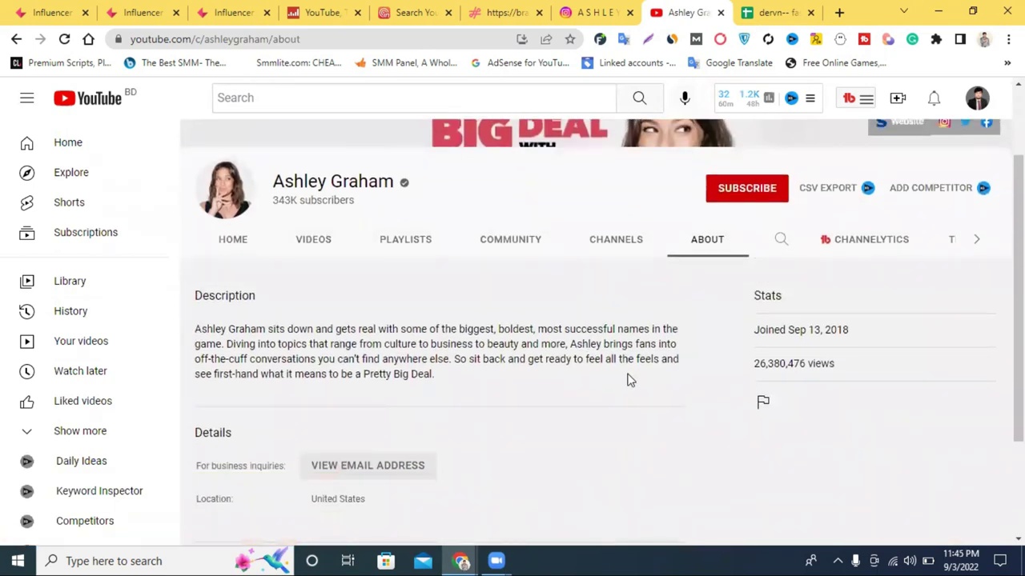
pyautogui.scroll(-2, 629, 381)
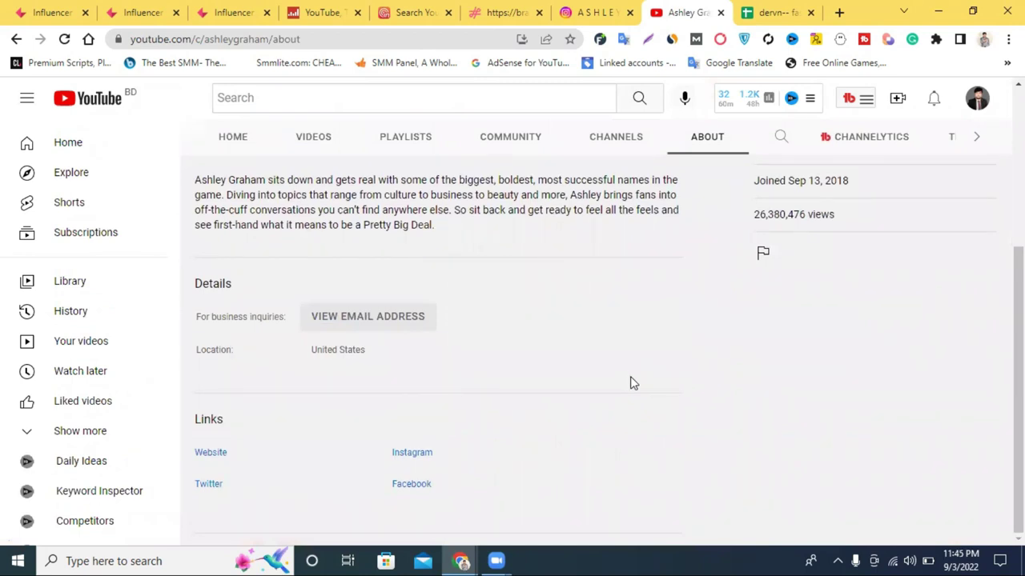
pyautogui.scroll(3, 630, 382)
# - Open the Facebook page linked from the channel banner and close the YouTube channel page
pyautogui.click(986, 236)
pyautogui.click(617, 11)
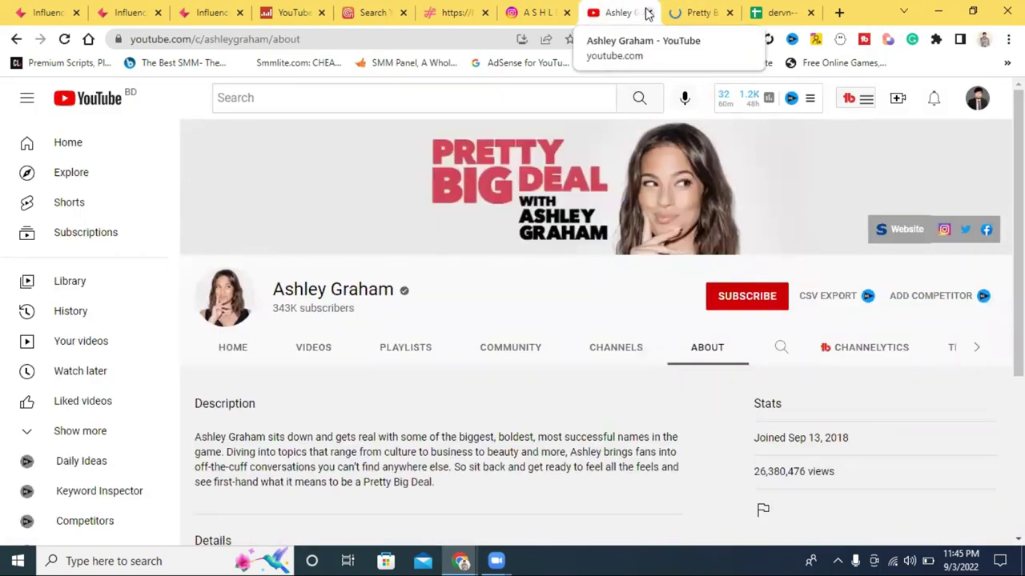
pyautogui.hotkey('ctrl', 'w')
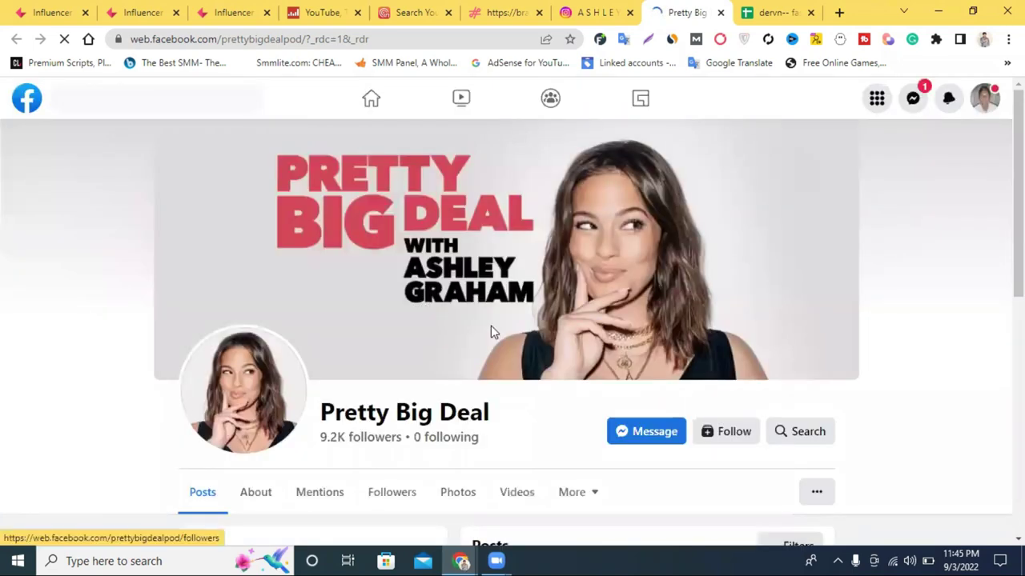
# - Find the contact e-mail in the Intro section of the Pretty Big Deal Facebook page and copy it
pyautogui.scroll(-7, 490, 333)
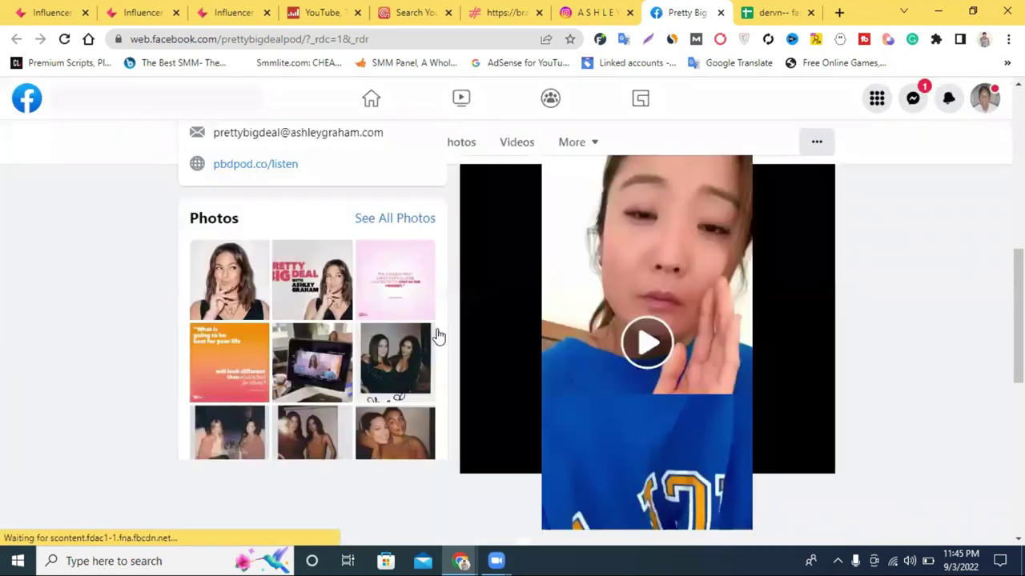
pyautogui.scroll(2, 436, 336)
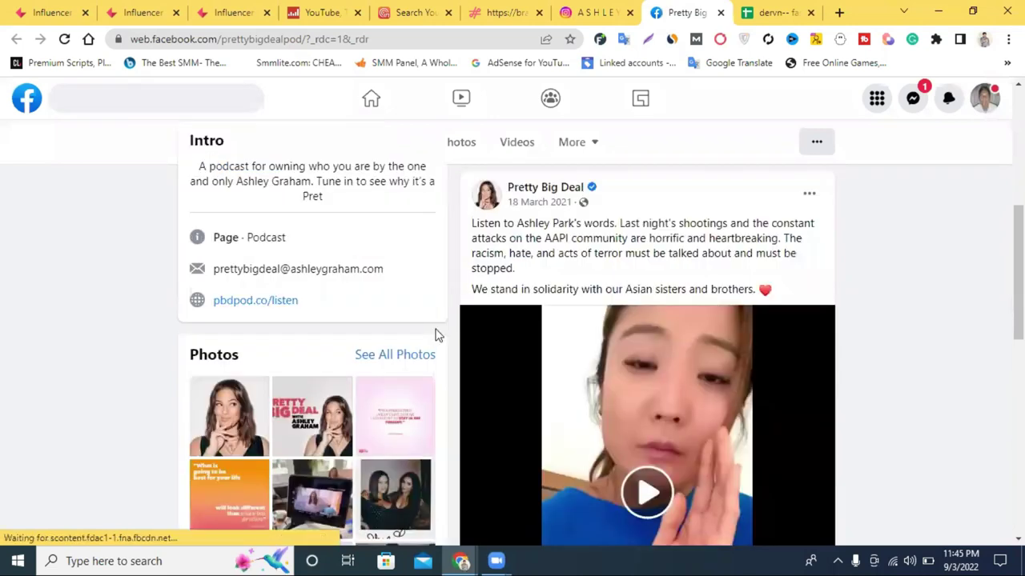
pyautogui.doubleClick(253, 271)
pyautogui.moveTo(388, 269); pyautogui.dragTo(216, 269)
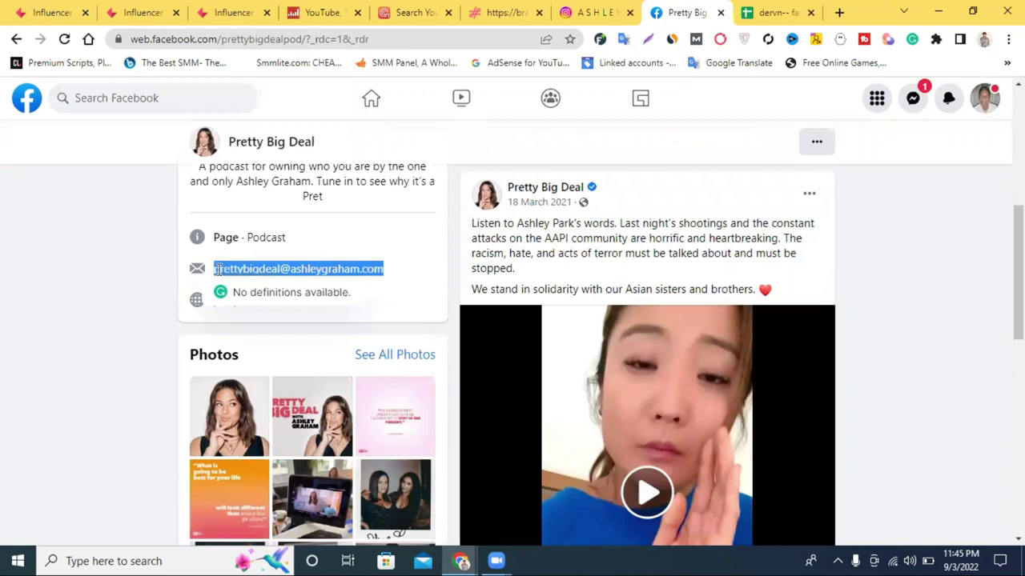
pyautogui.rightClick(299, 281)
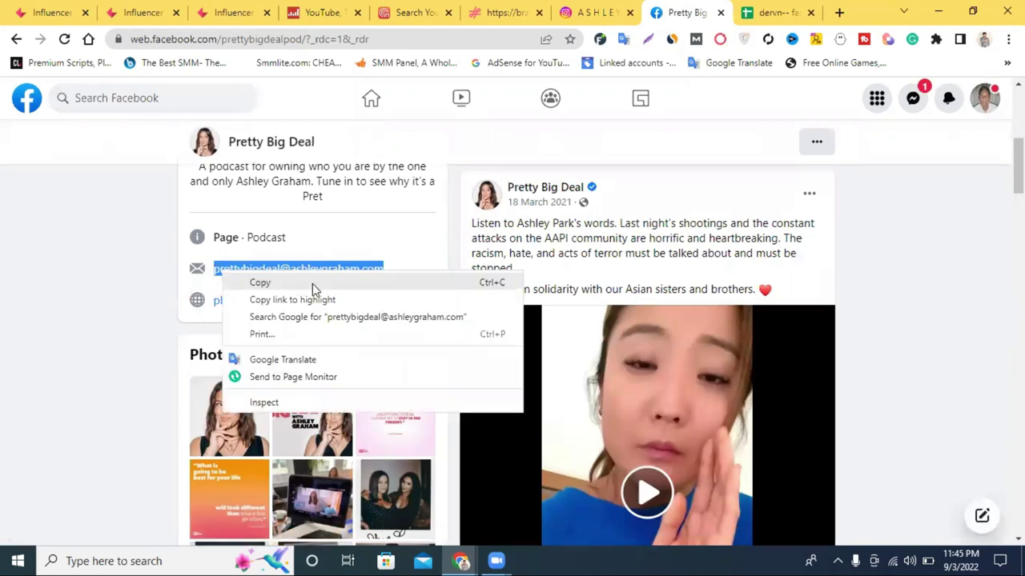
pyautogui.click(312, 284)
# - Switch to the "dervn-- fashion" sheet and paste the copied contact e-mail into the Email cell of the ashleygraham row (G2)
pyautogui.click(774, 12)
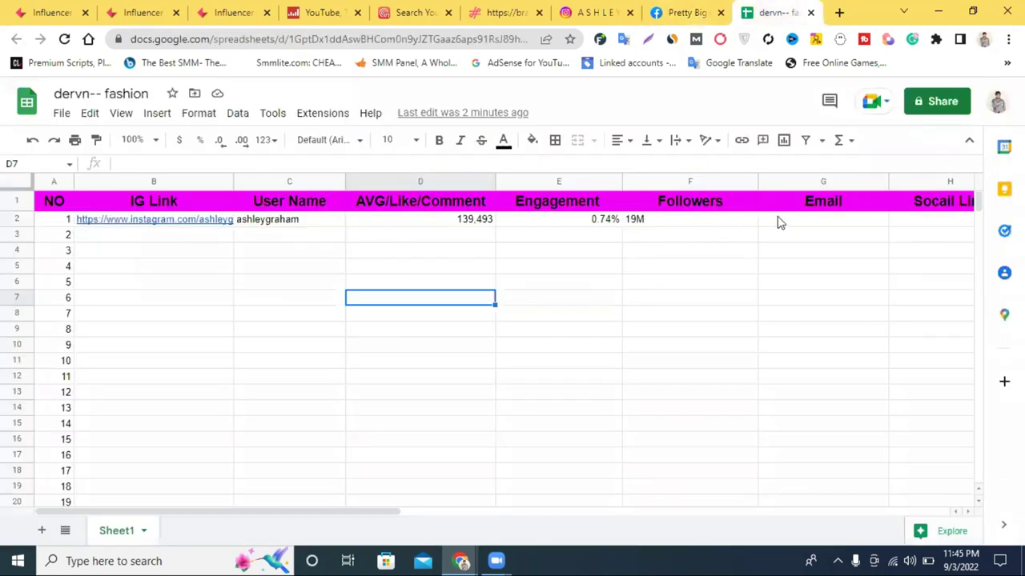
pyautogui.doubleClick(808, 220)
pyautogui.rightClick(805, 221)
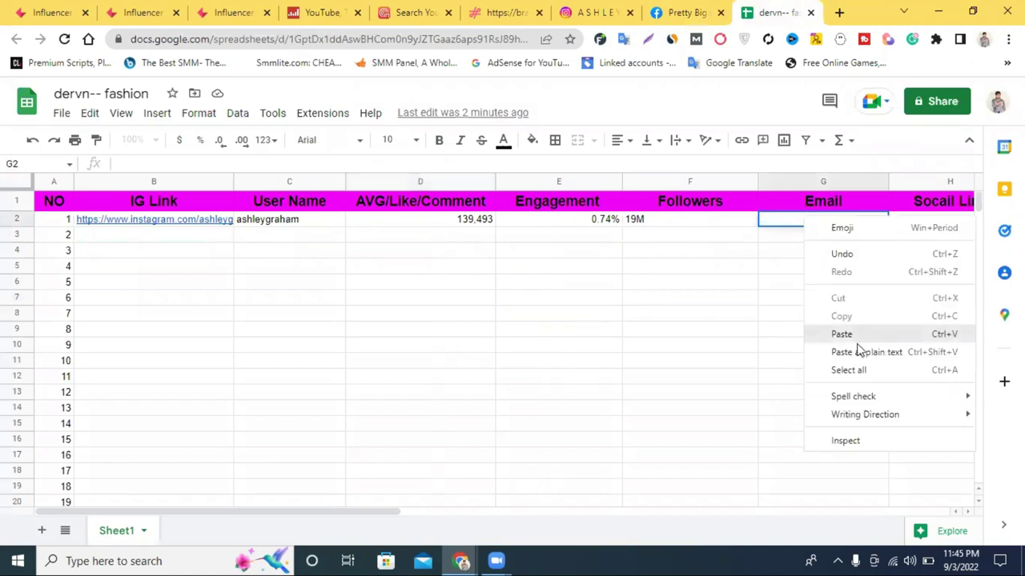
pyautogui.click(862, 331)
pyautogui.click(782, 330)
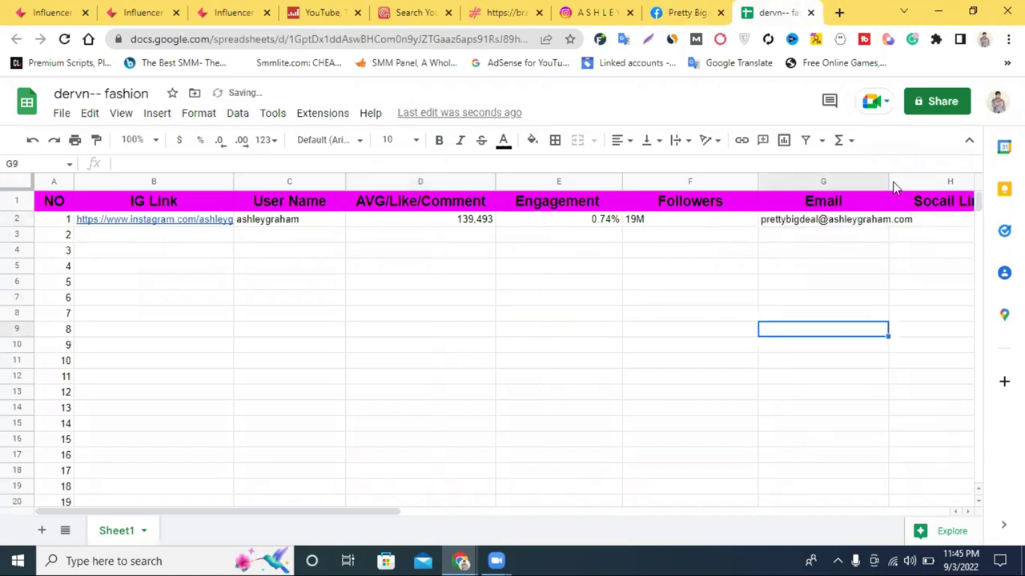
# - Widen the Email column so the whole address fits, and check the Socail Link column
pyautogui.moveTo(887, 178); pyautogui.dragTo(940, 178)
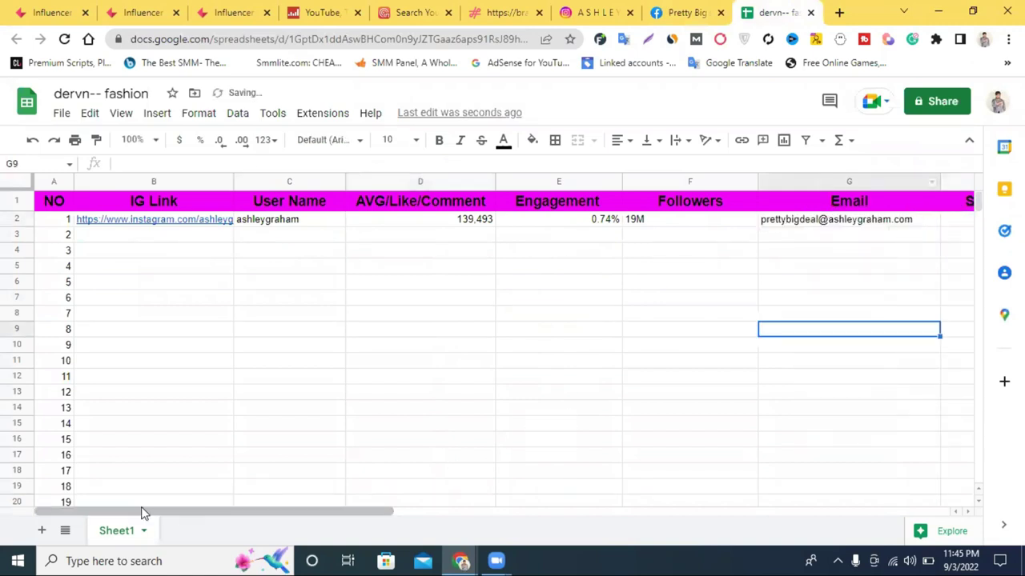
pyautogui.moveTo(162, 515); pyautogui.dragTo(267, 517)
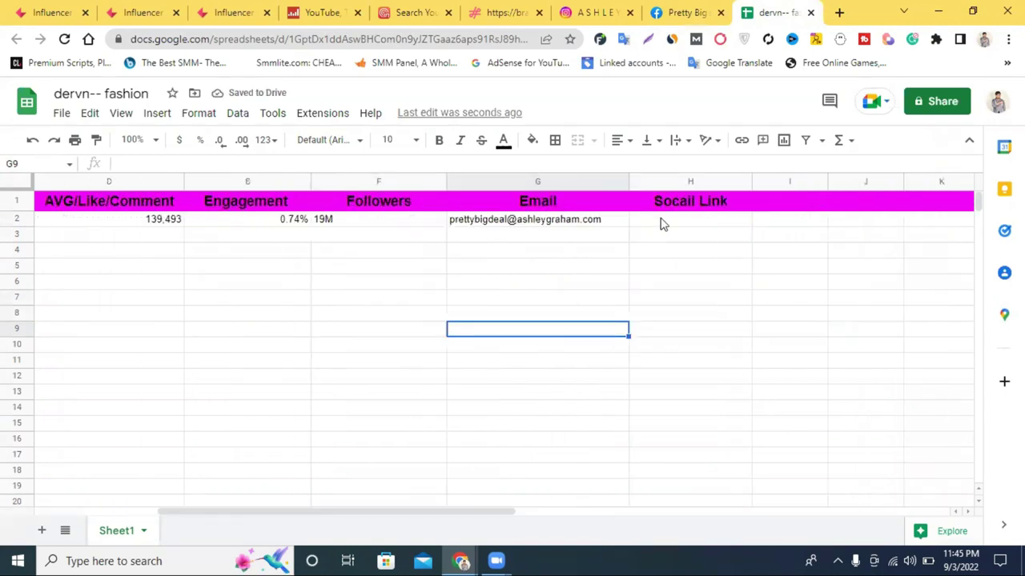
pyautogui.moveTo(181, 512); pyautogui.dragTo(11, 509)
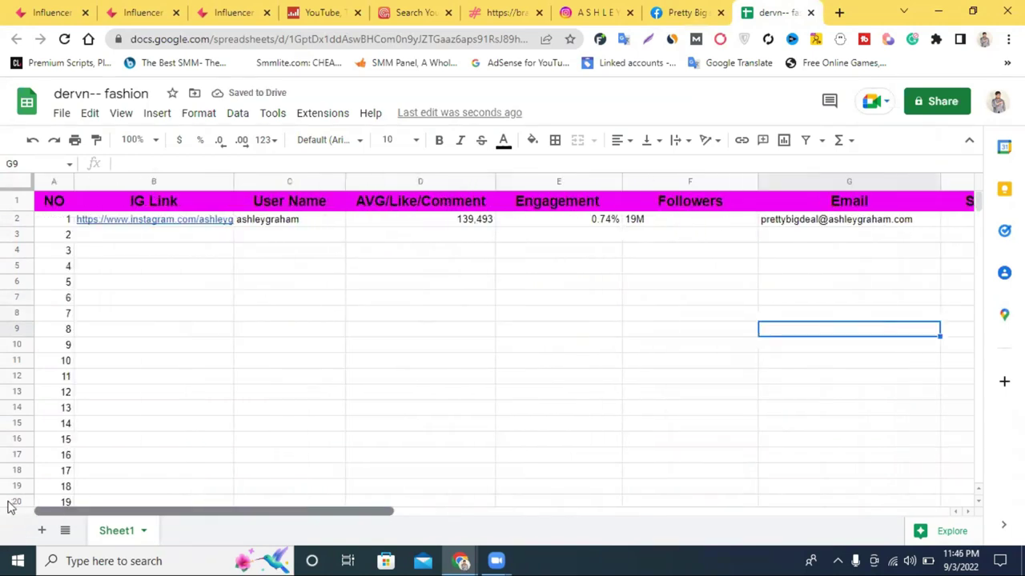
# - Fill the ashleygraham IG Link (B2) down to row 20 and the User Name (C2) down to row 23
pyautogui.click(218, 222)
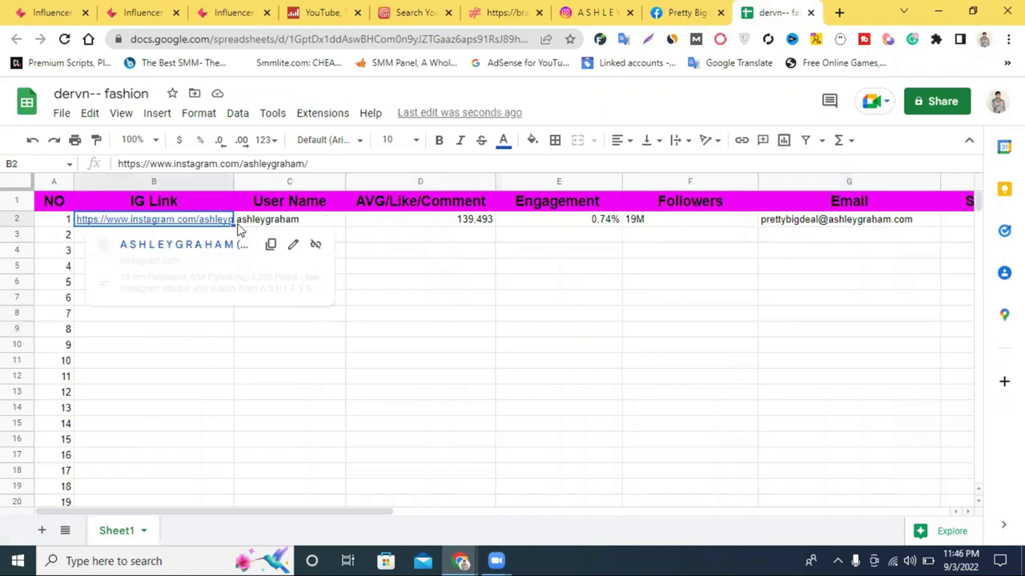
pyautogui.moveTo(232, 226); pyautogui.dragTo(226, 505)
pyautogui.click(320, 224)
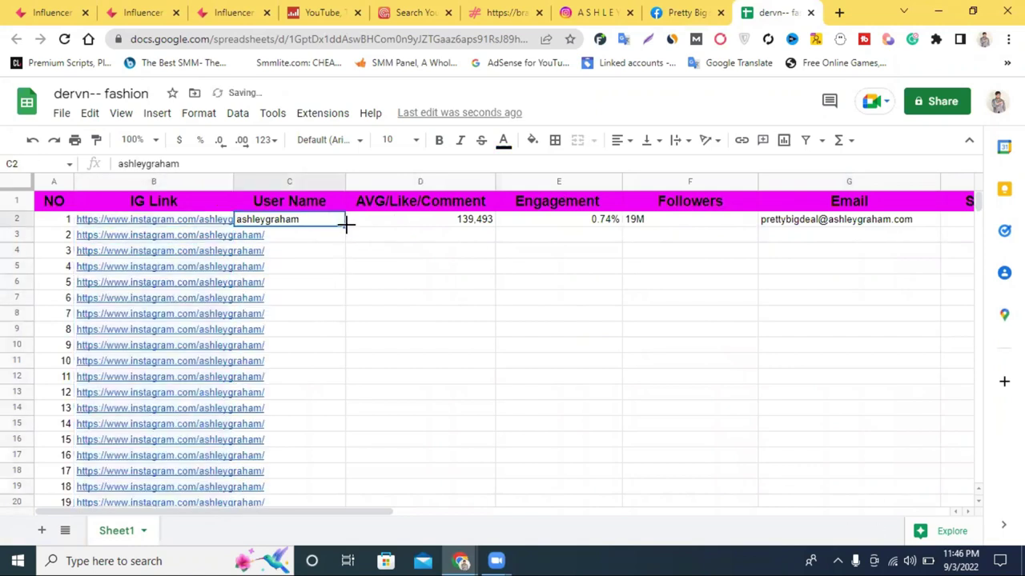
pyautogui.moveTo(334, 470); pyautogui.dragTo(336, 504)
pyautogui.scroll(2, 512, 273)
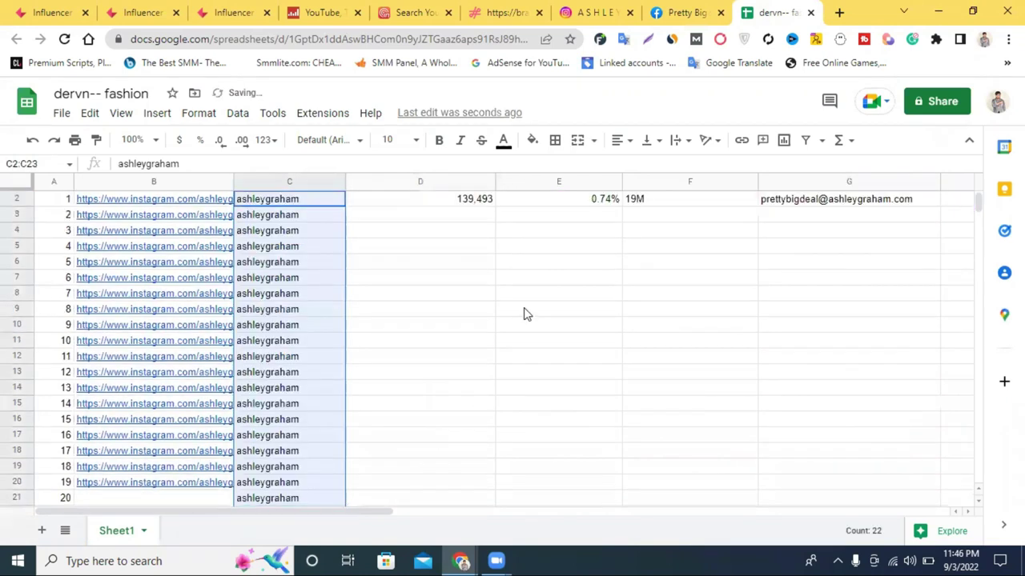
# - Fill the AVG/Like/Comment value in D2 down to row 27 and copy the Engagement value in E2 down its column
pyautogui.click(448, 223)
pyautogui.moveTo(498, 228); pyautogui.dragTo(549, 288)
pyautogui.scroll(1, 594, 278)
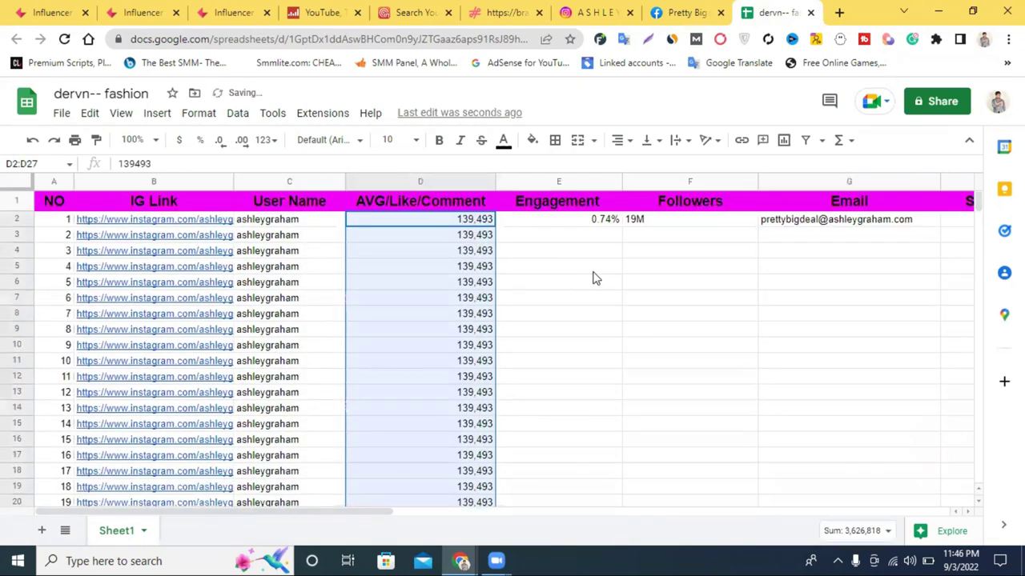
pyautogui.click(599, 229)
pyautogui.moveTo(621, 227); pyautogui.dragTo(600, 500)
# - Fill the Followers value 19M (F2) down to row 22 and the contact e-mail in G2 down to row 27
pyautogui.click(698, 230)
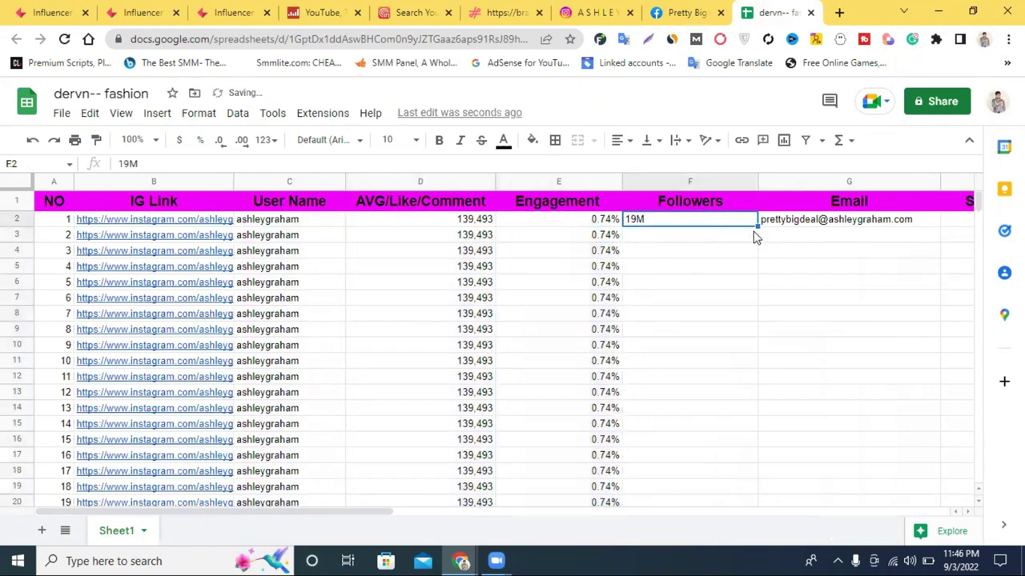
pyautogui.moveTo(757, 227); pyautogui.dragTo(881, 328)
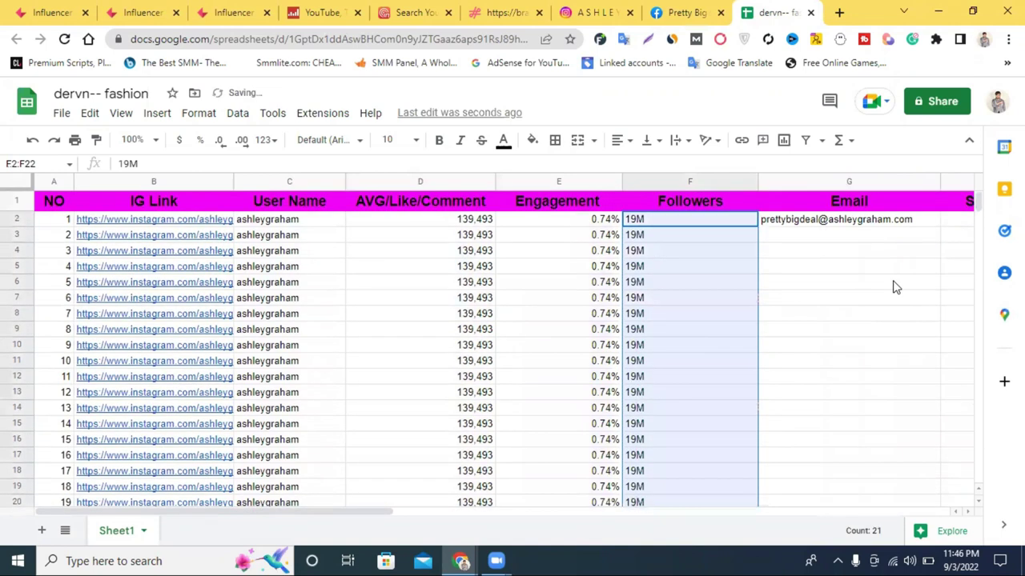
pyautogui.click(889, 221)
pyautogui.moveTo(936, 225); pyautogui.dragTo(920, 504)
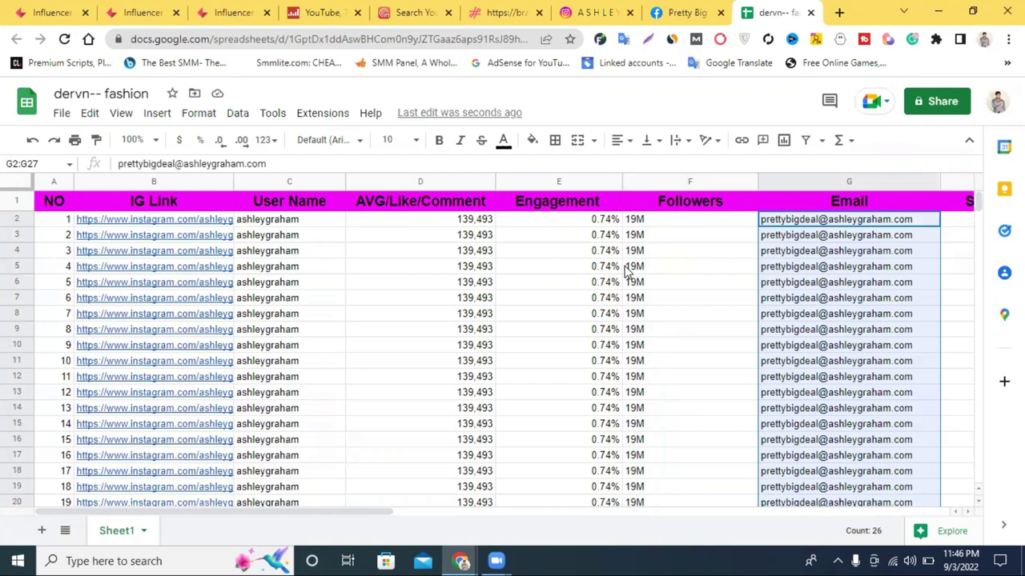
pyautogui.scroll(-5, 671, 274)
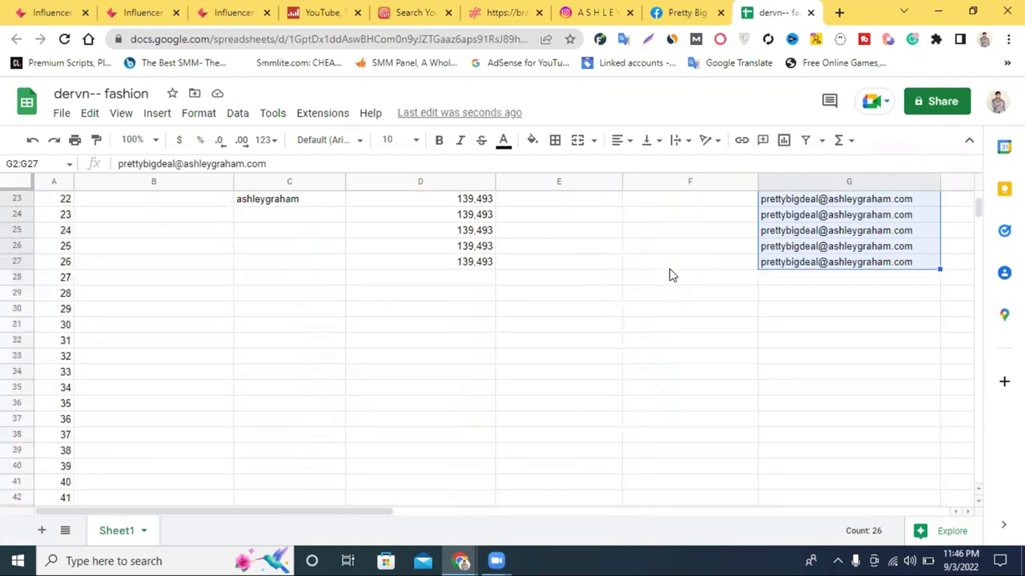
pyautogui.scroll(5, 671, 274)
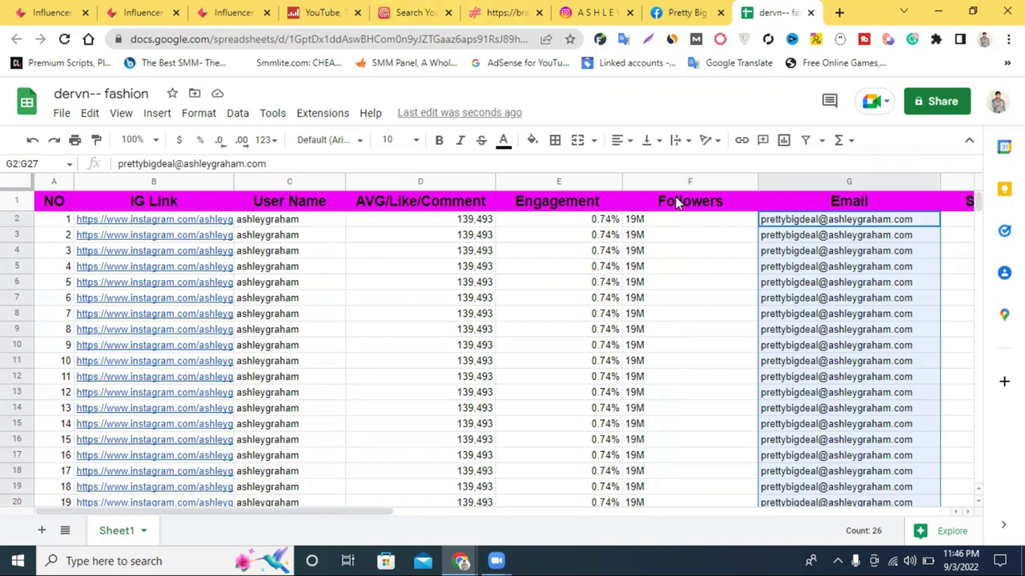
# - Set the sheet's general access to Anyone with the link and give it the Editor role
pyautogui.click(941, 106)
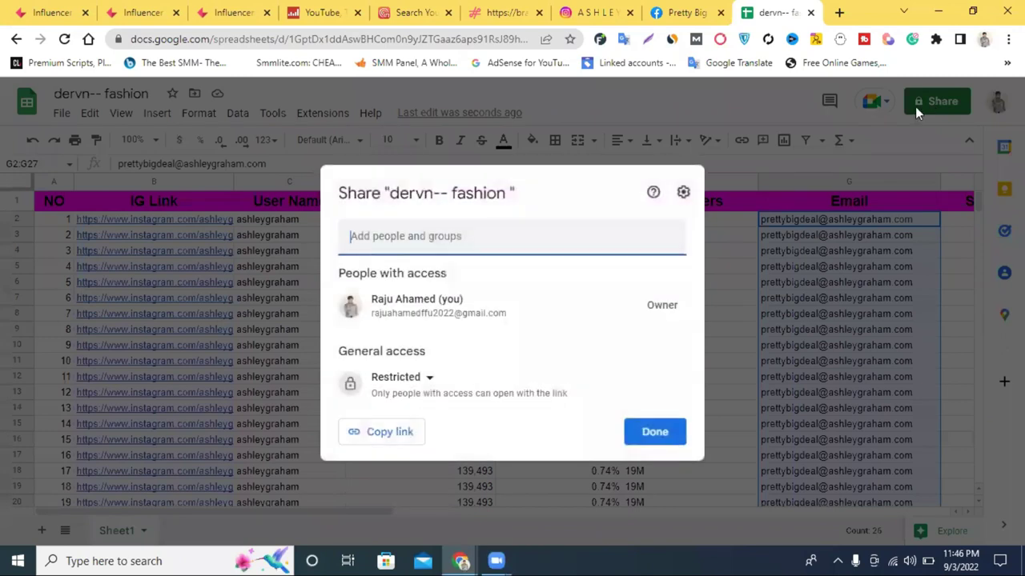
pyautogui.click(421, 405)
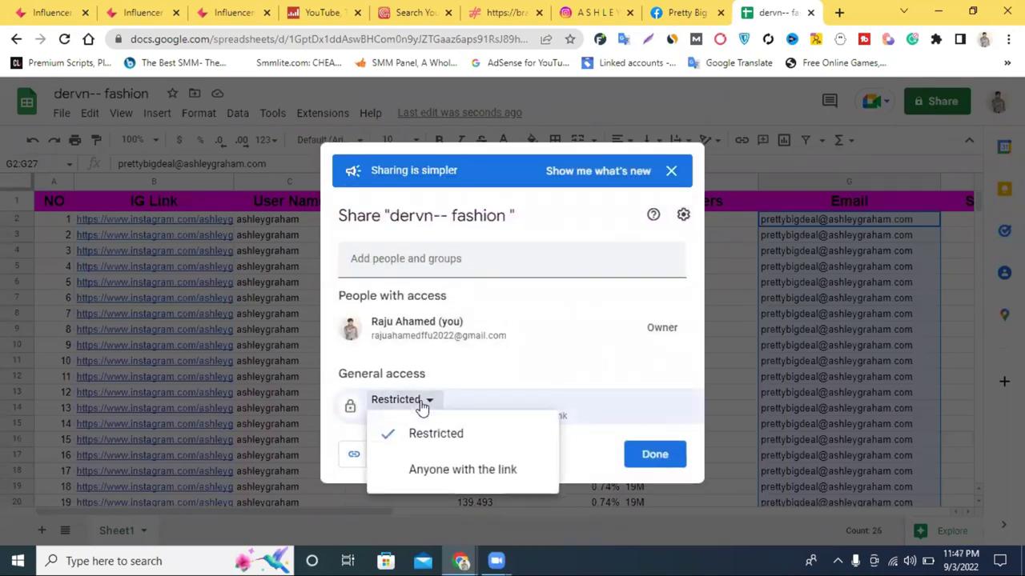
pyautogui.click(430, 472)
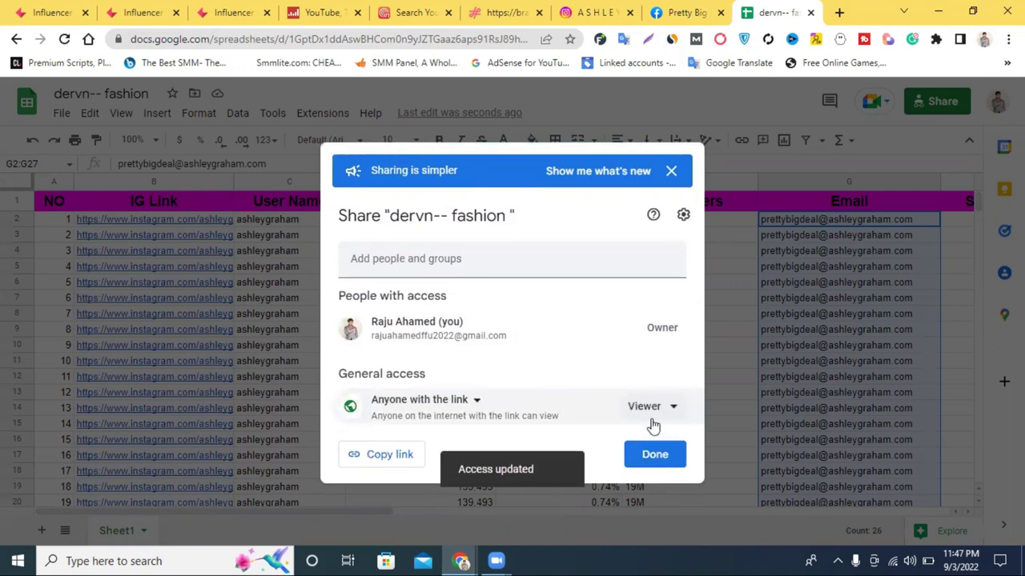
pyautogui.click(657, 410)
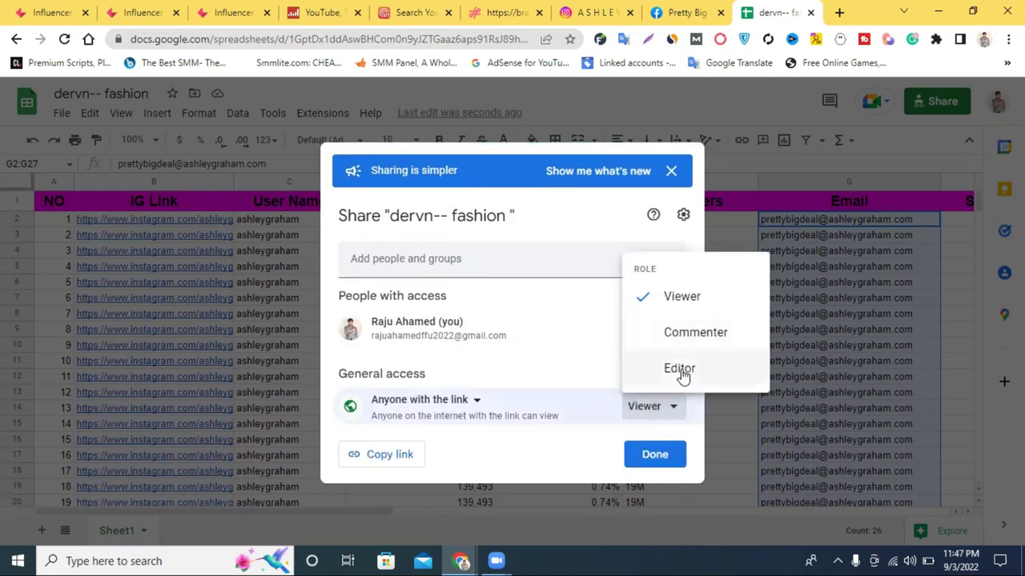
pyautogui.click(683, 371)
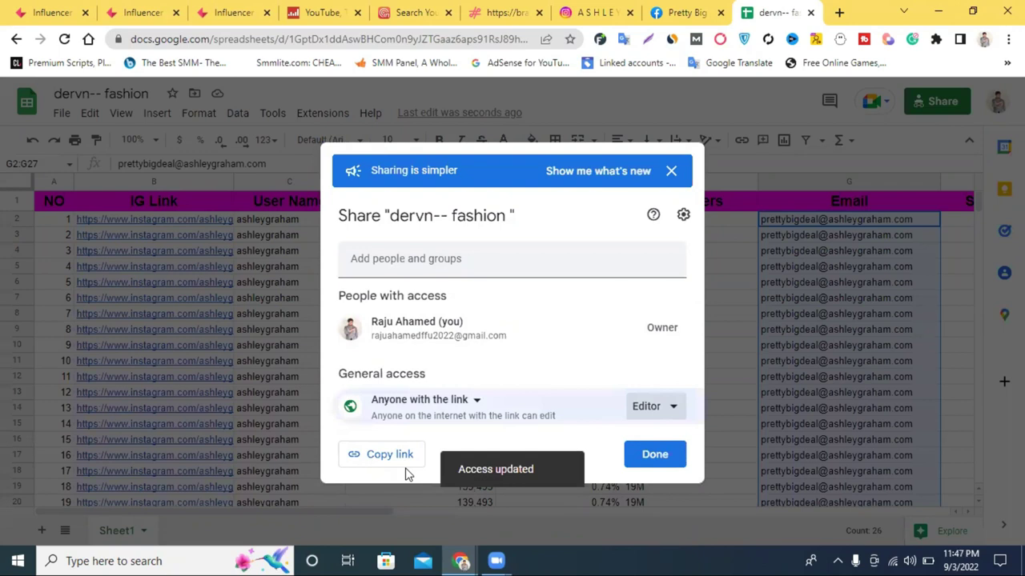
# - Copy the sheet's sharing link, then dismiss the "Sharing is simpler" notice and the sharing dialog
pyautogui.click(384, 456)
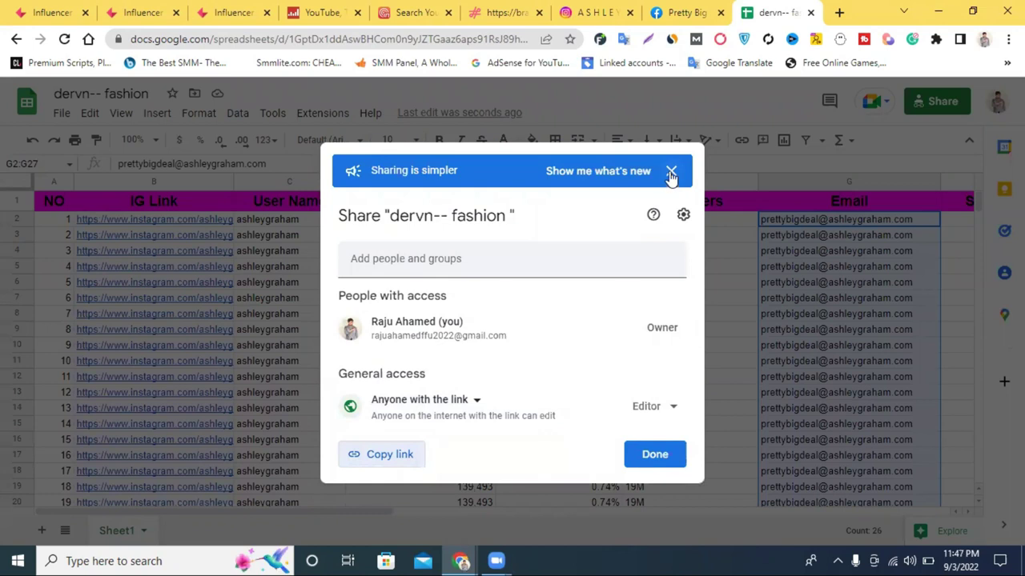
pyautogui.click(671, 173)
pyautogui.click(650, 429)
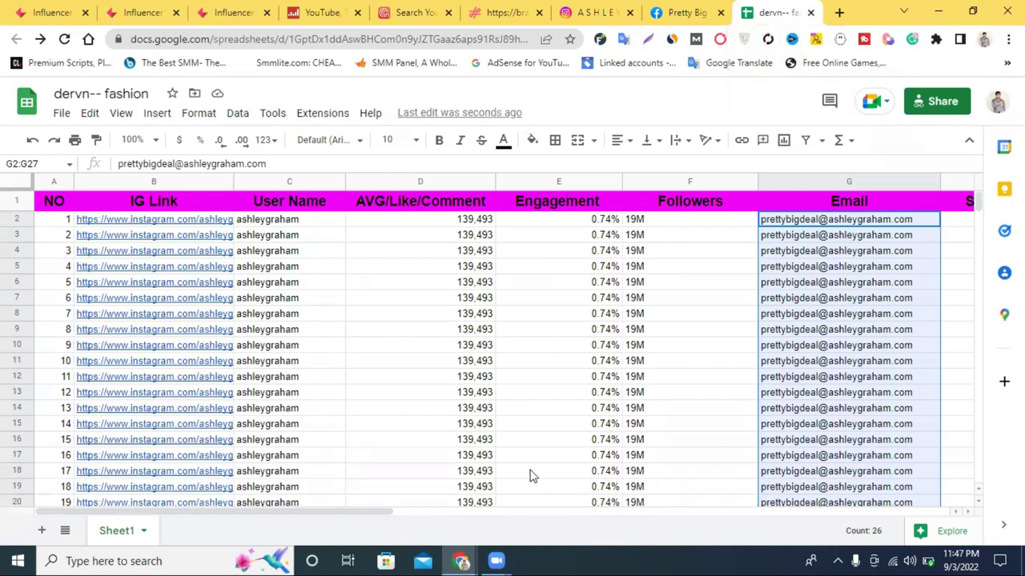
# - Copy the base site addresses of noxinfluencer.com and brand.influencity.com from their open search pages
pyautogui.click(321, 10)
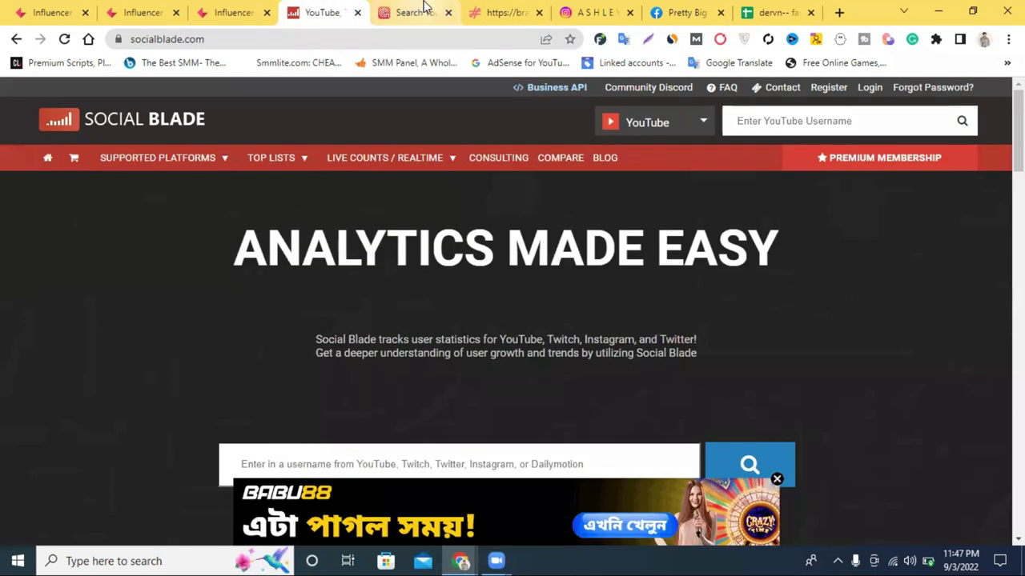
pyautogui.click(425, 8)
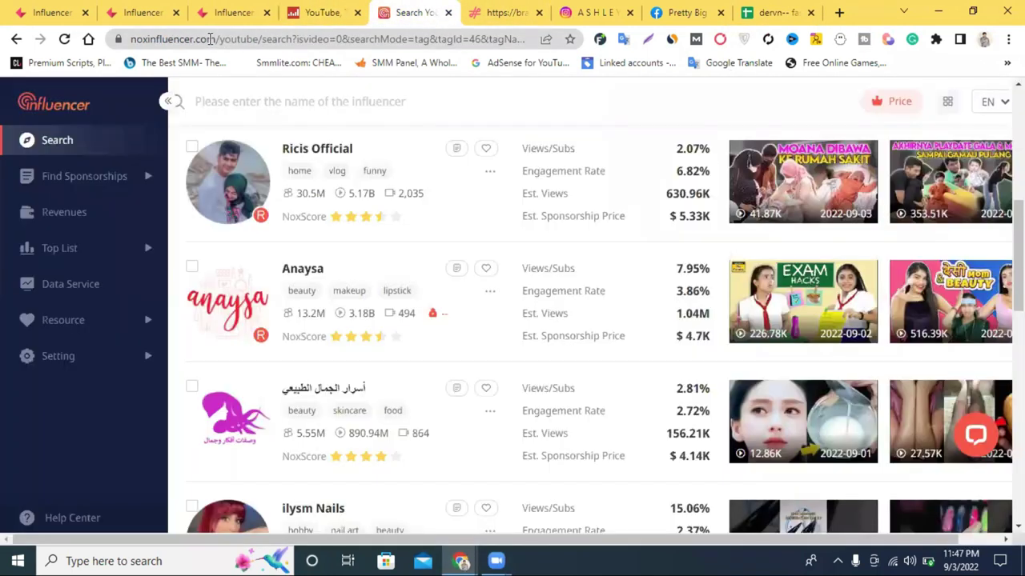
pyautogui.moveTo(219, 37); pyautogui.dragTo(122, 39)
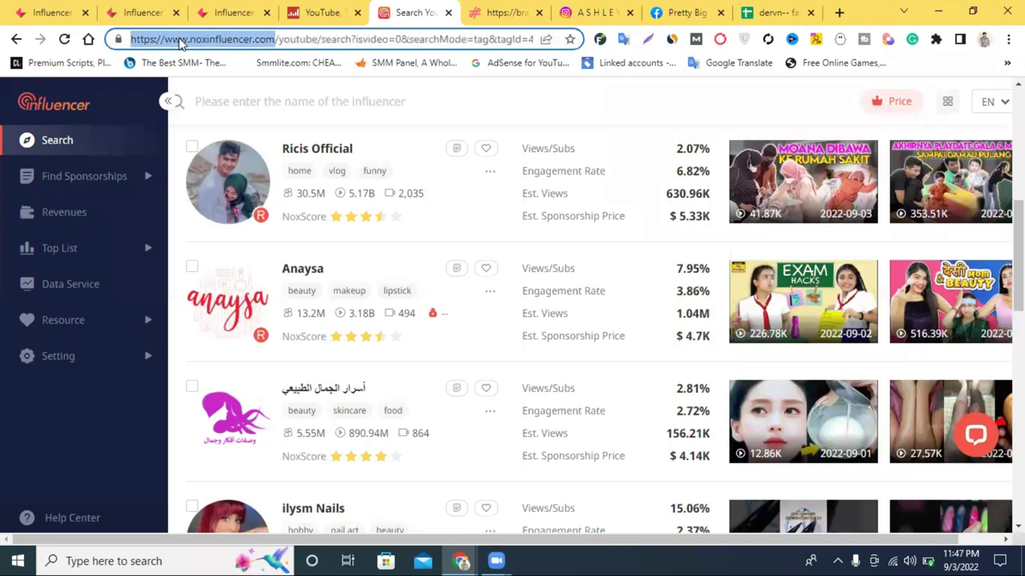
pyautogui.rightClick(202, 40)
pyautogui.click(247, 123)
pyautogui.click(599, 558)
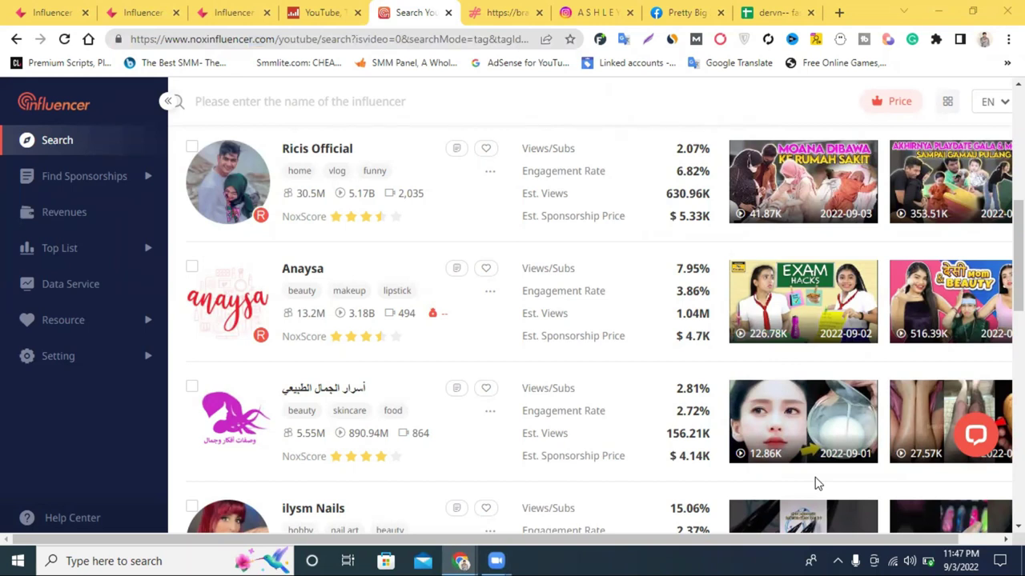
pyautogui.click(518, 10)
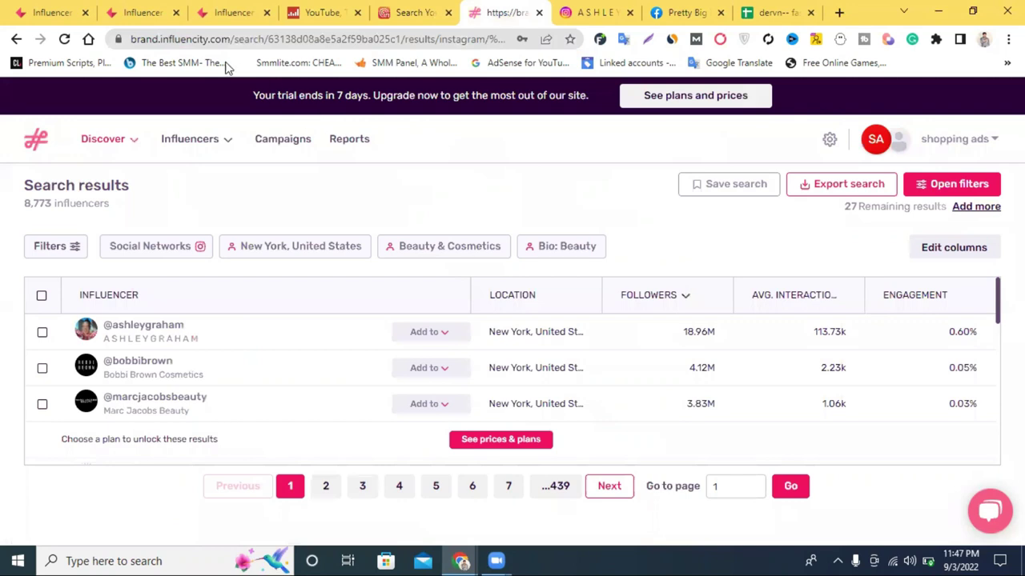
pyautogui.moveTo(230, 38); pyautogui.dragTo(114, 40)
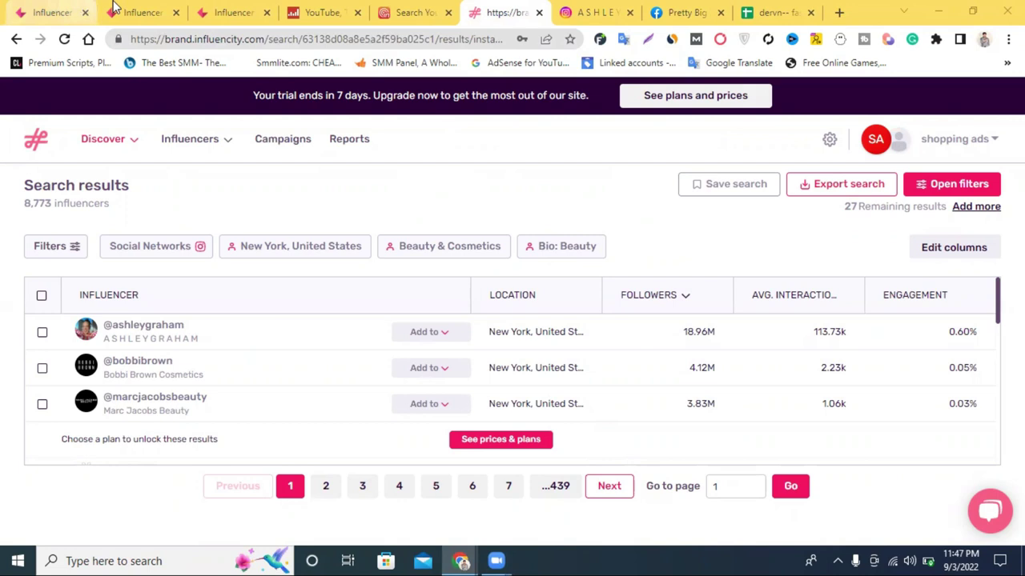
# - Copy the addresses of Influencer Marketing Hub's Instagram money calculator and the Social Blade home page
pyautogui.click(143, 13)
pyautogui.click(52, 13)
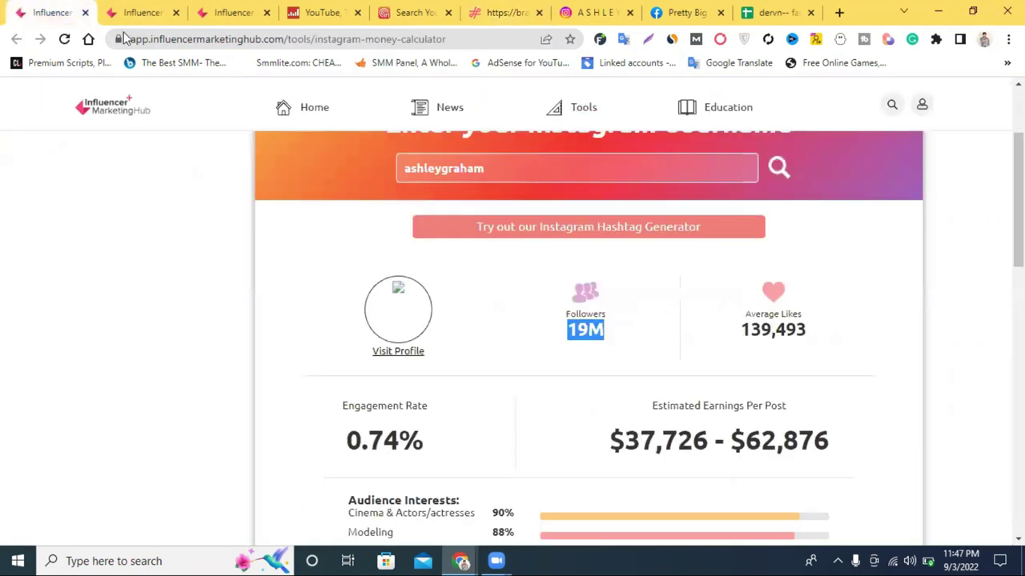
pyautogui.click(392, 42)
pyautogui.rightClick(392, 46)
pyautogui.click(432, 123)
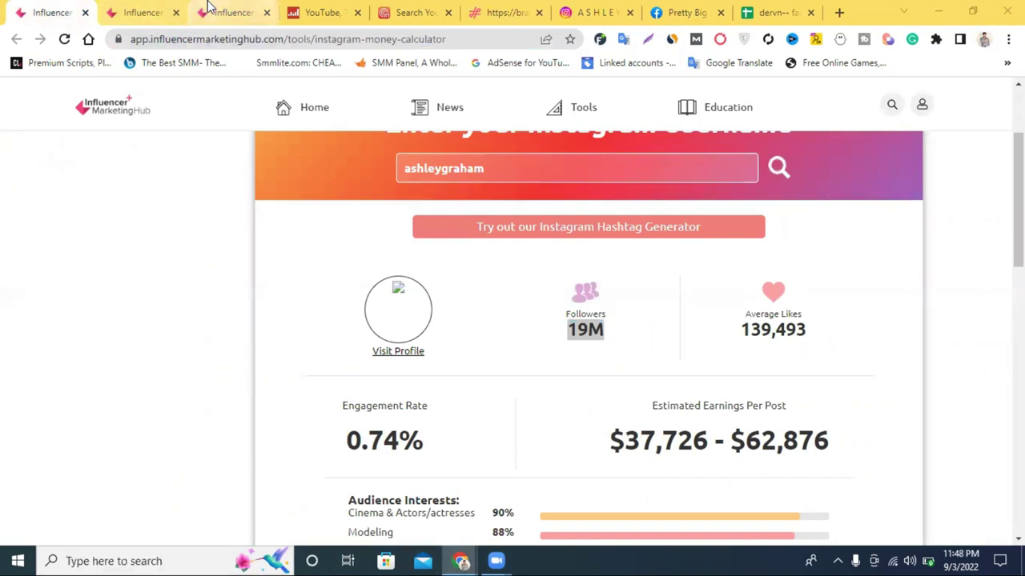
pyautogui.click(329, 12)
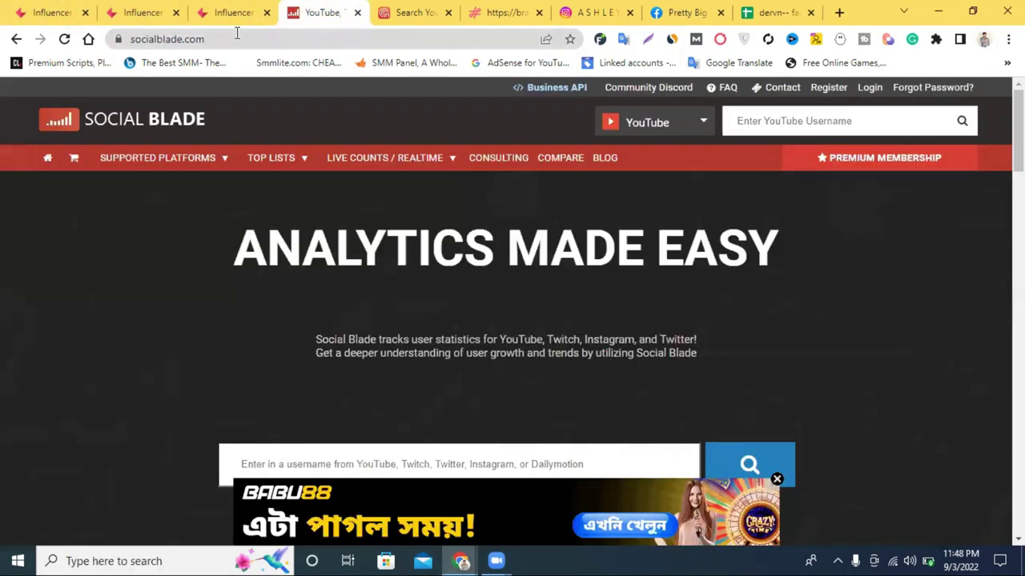
pyautogui.click(237, 37)
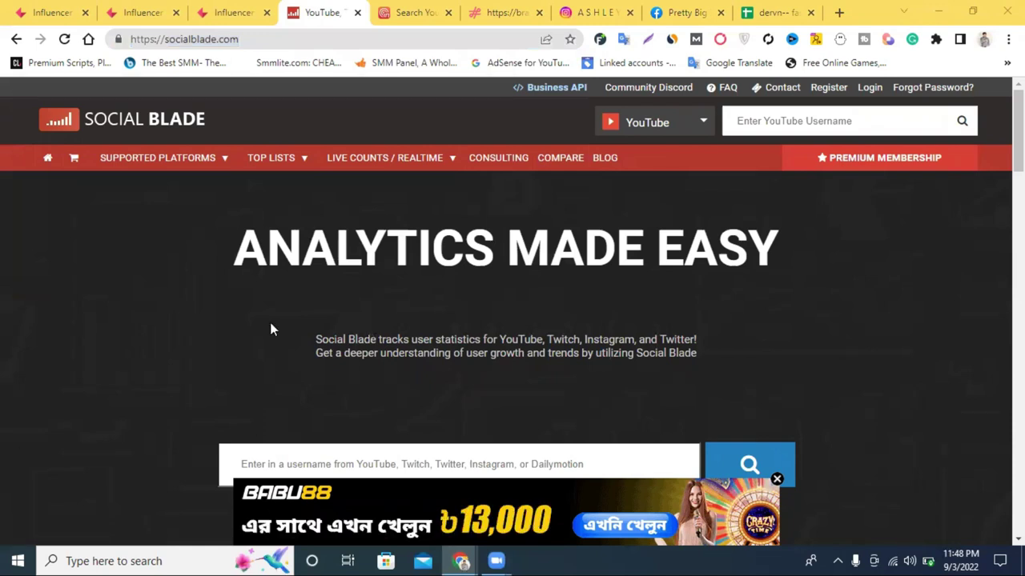
# - Review the platforms Social Blade can search and set its search platform to Instagram
pyautogui.click(685, 120)
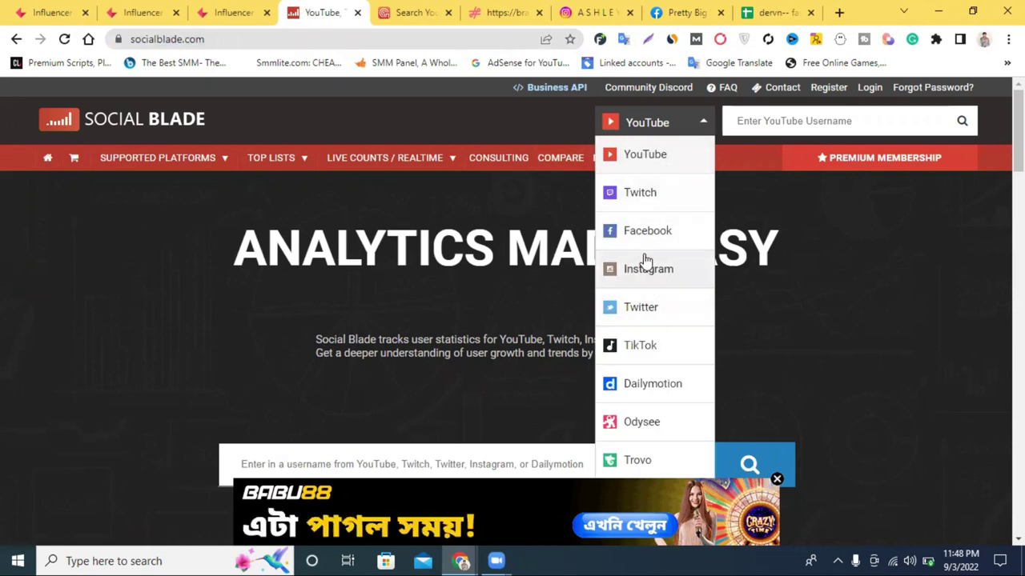
pyautogui.scroll(-2, 646, 260)
pyautogui.scroll(2, 631, 248)
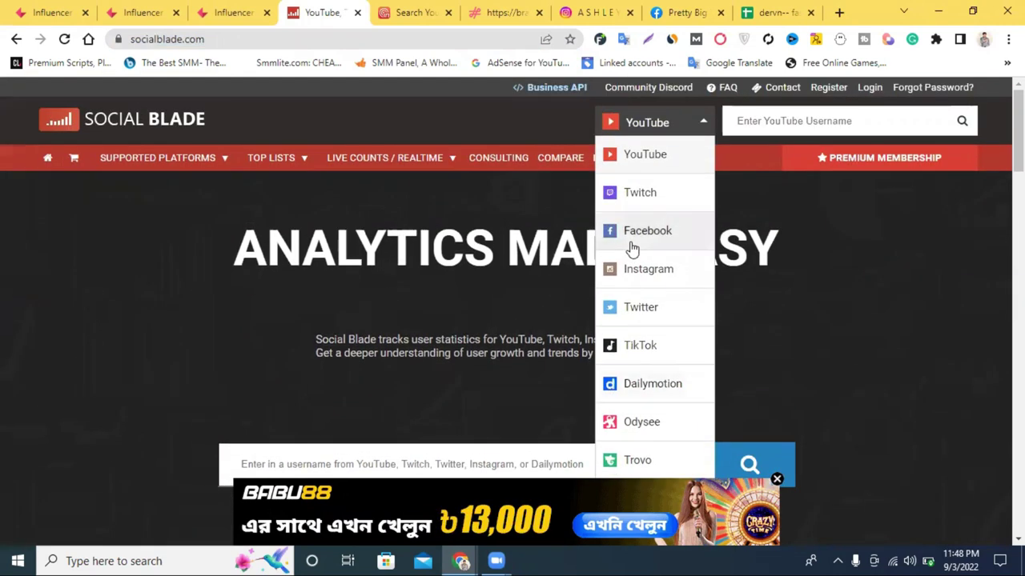
pyautogui.scroll(-4, 656, 172)
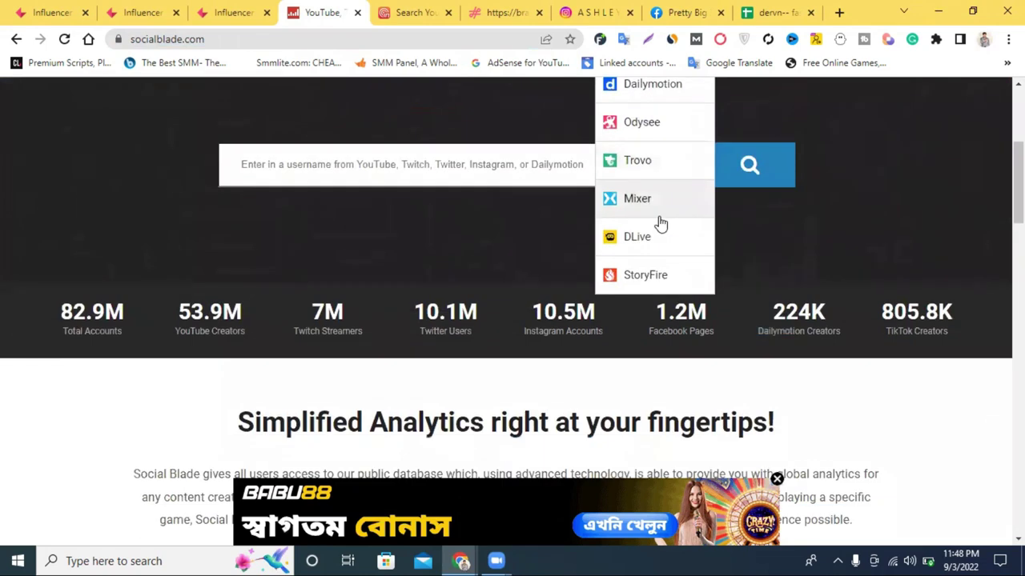
pyautogui.scroll(4, 660, 223)
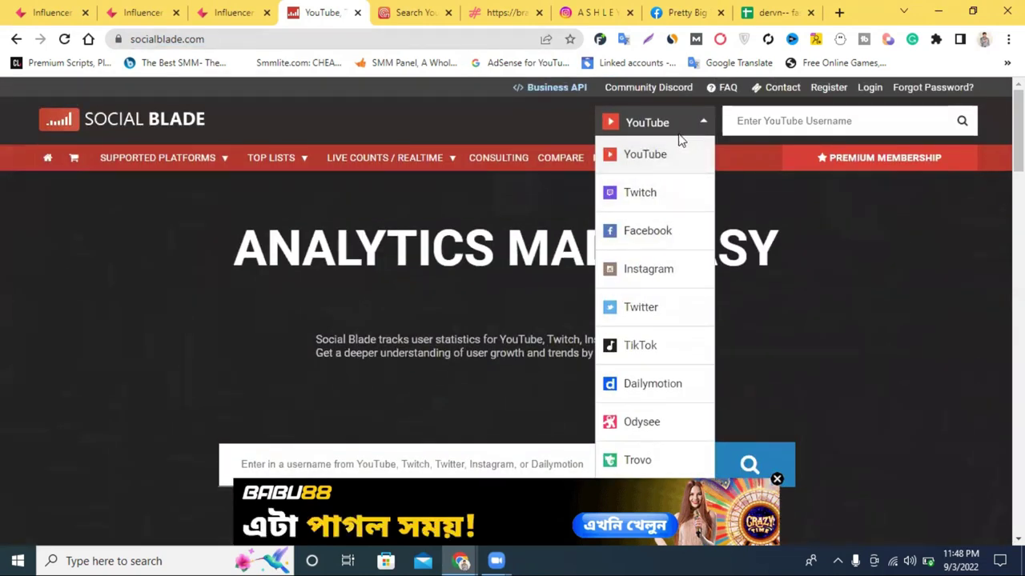
pyautogui.click(650, 271)
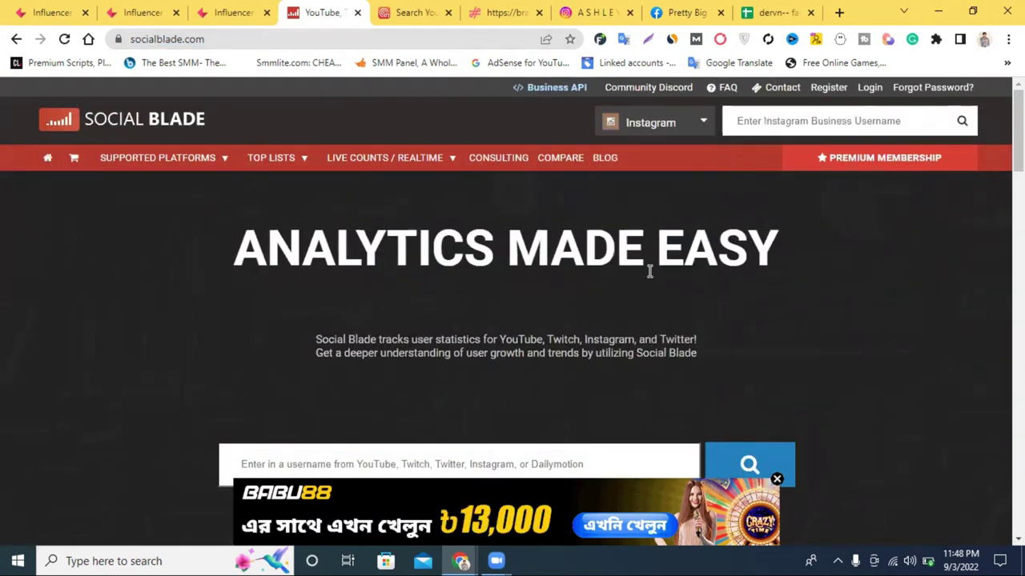
# - Copy the username ashleygraham from the open Instagram profile and search for it on Social Blade
pyautogui.click(780, 114)
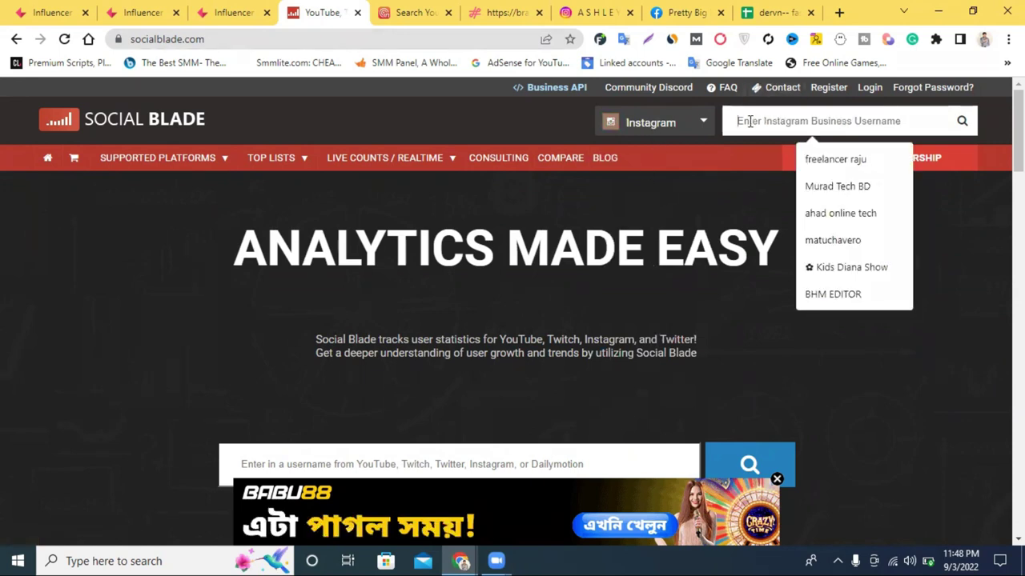
pyautogui.click(588, 10)
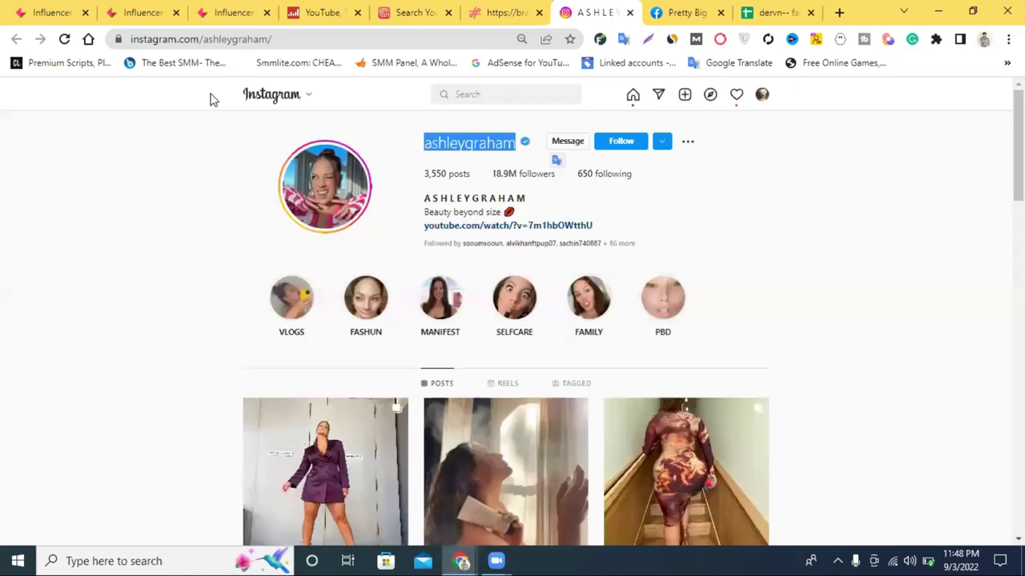
pyautogui.rightClick(436, 136)
pyautogui.click(473, 151)
pyautogui.click(316, 12)
pyautogui.rightClick(766, 130)
pyautogui.click(818, 244)
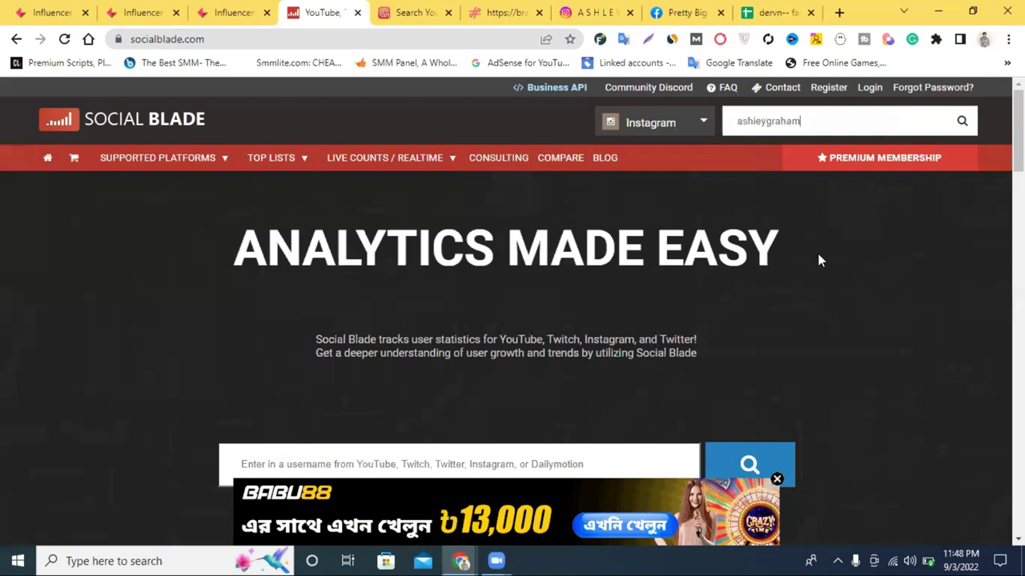
pyautogui.click(961, 122)
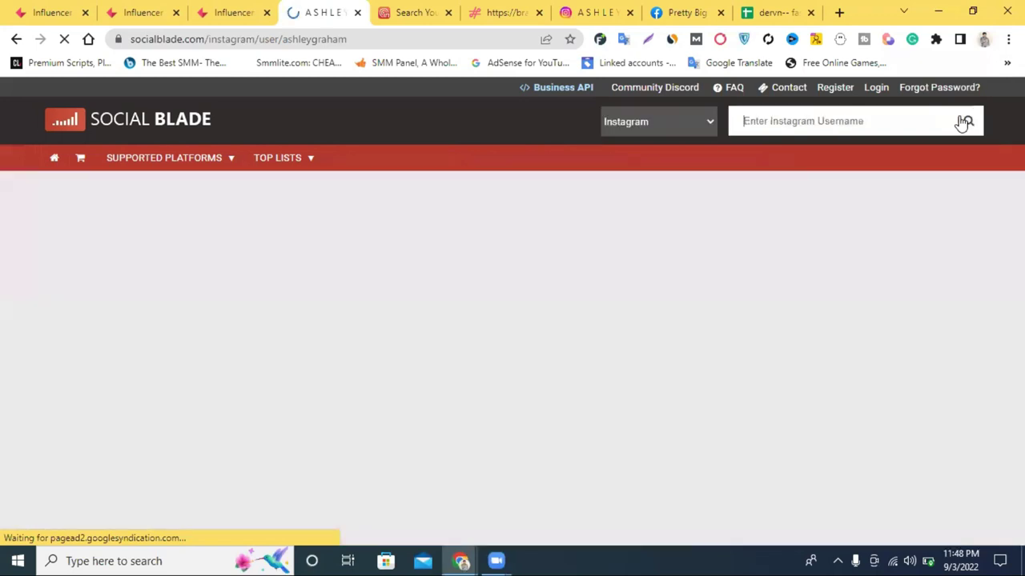
# - Examine the ashleygraham page on Social Blade for its follower, engagement and average like and comment statistics
pyautogui.scroll(-3, 566, 258)
pyautogui.scroll(-1, 565, 257)
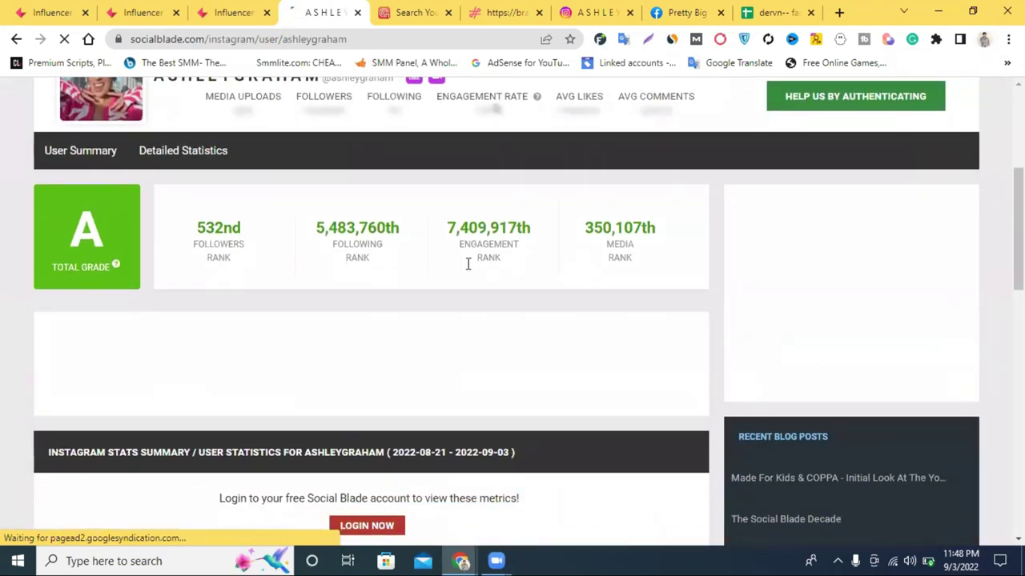
pyautogui.scroll(2, 487, 222)
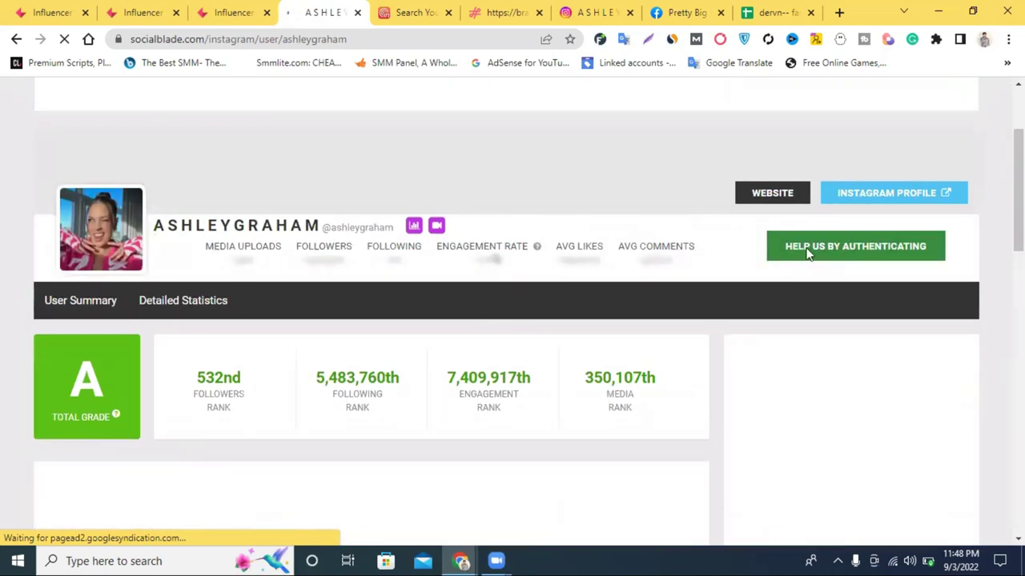
pyautogui.scroll(2, 400, 280)
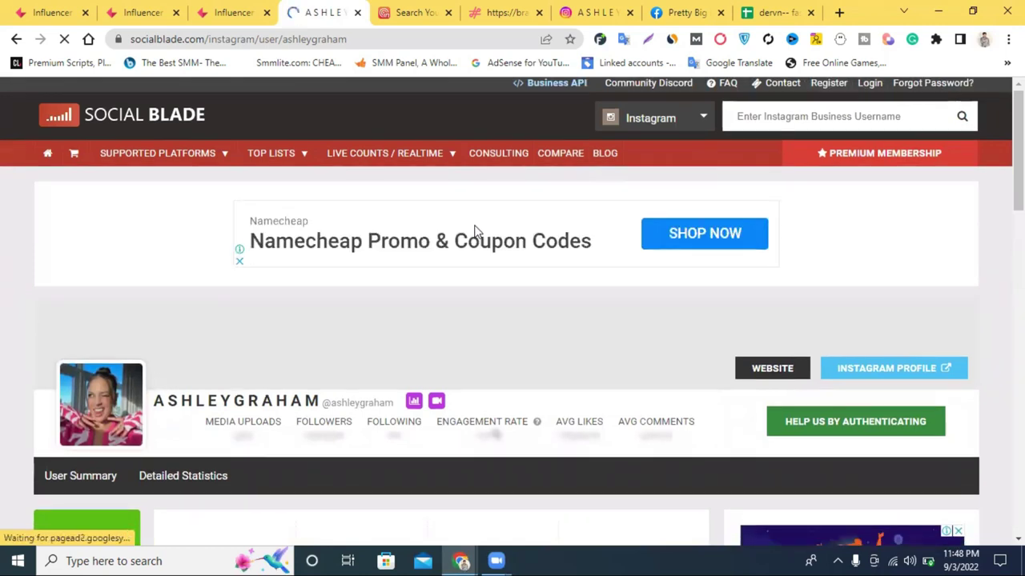
pyautogui.scroll(-2, 472, 230)
pyautogui.scroll(1, 473, 232)
pyautogui.scroll(-1, 598, 218)
pyautogui.scroll(2, 599, 216)
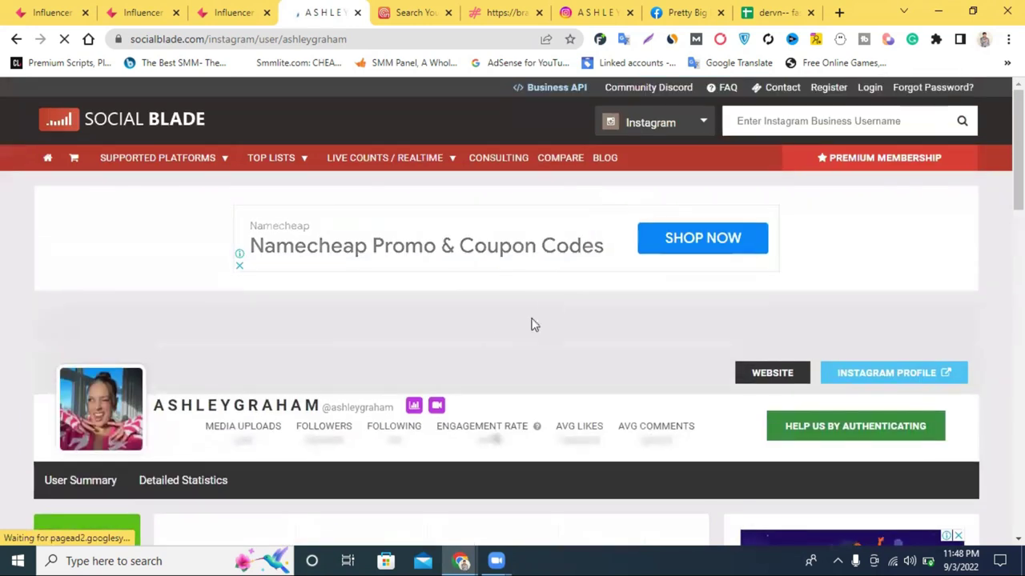
pyautogui.scroll(-3, 513, 323)
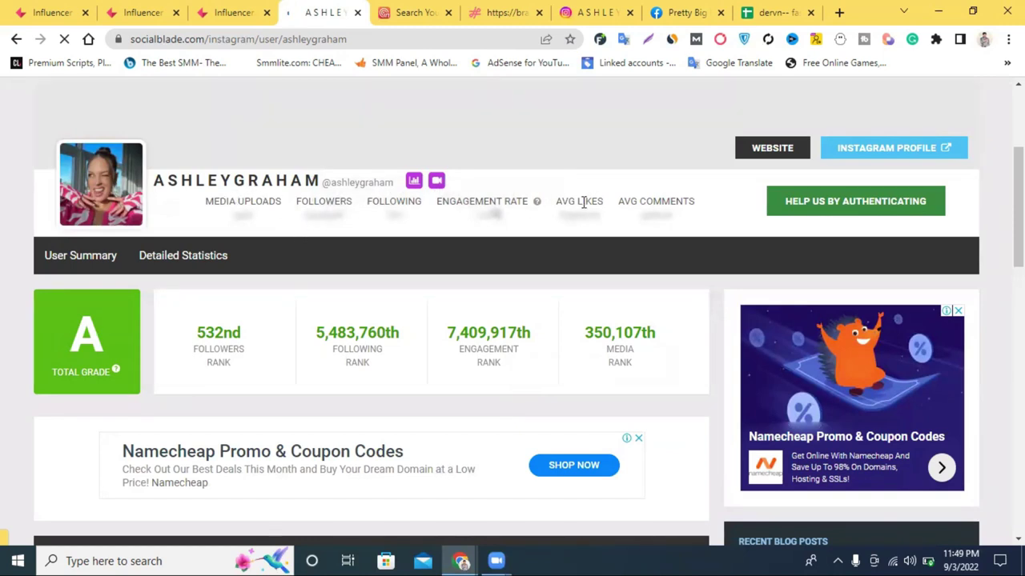
pyautogui.scroll(-5, 441, 222)
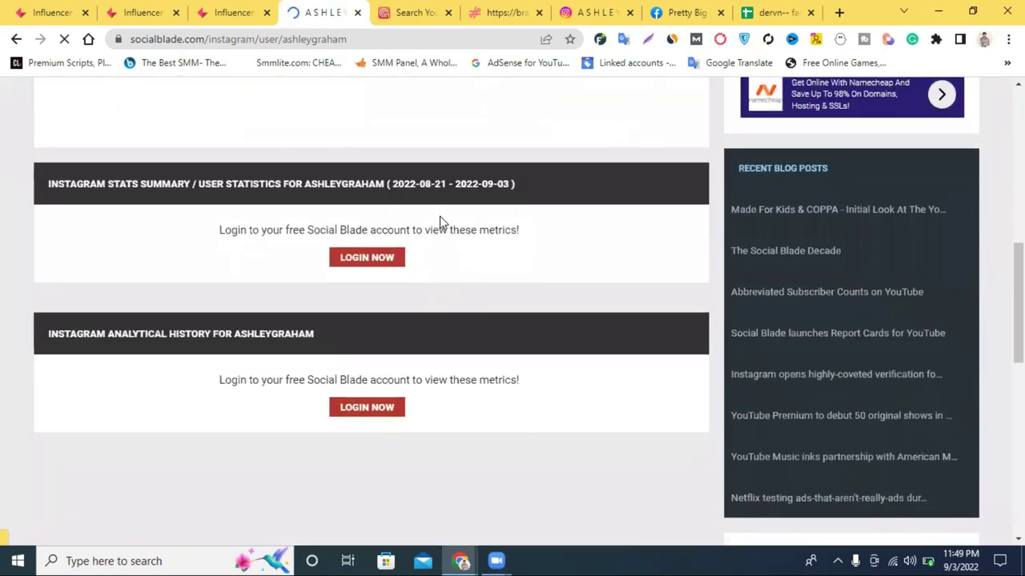
pyautogui.scroll(6, 719, 206)
pyautogui.scroll(2, 719, 206)
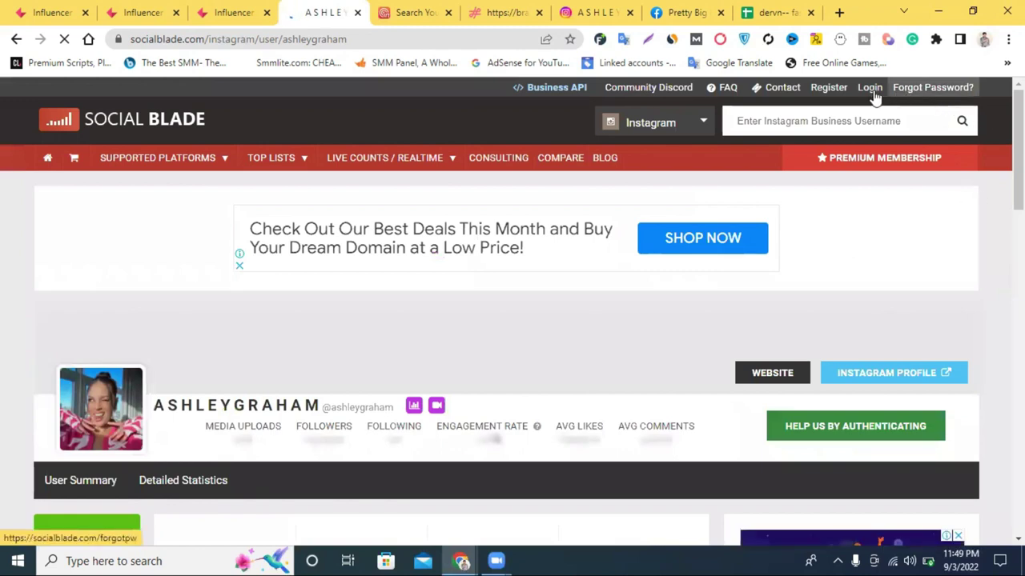
# - Try to register a Social Blade account, filling in the Confirm Password field and starting the reCAPTCHA check
pyautogui.click(828, 88)
pyautogui.scroll(-2, 542, 304)
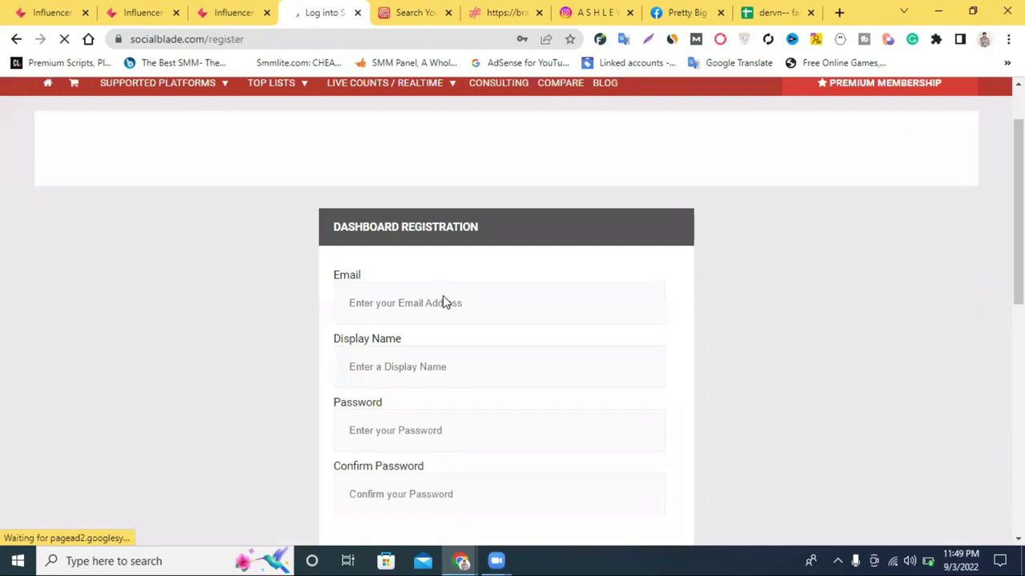
pyautogui.scroll(-3, 427, 396)
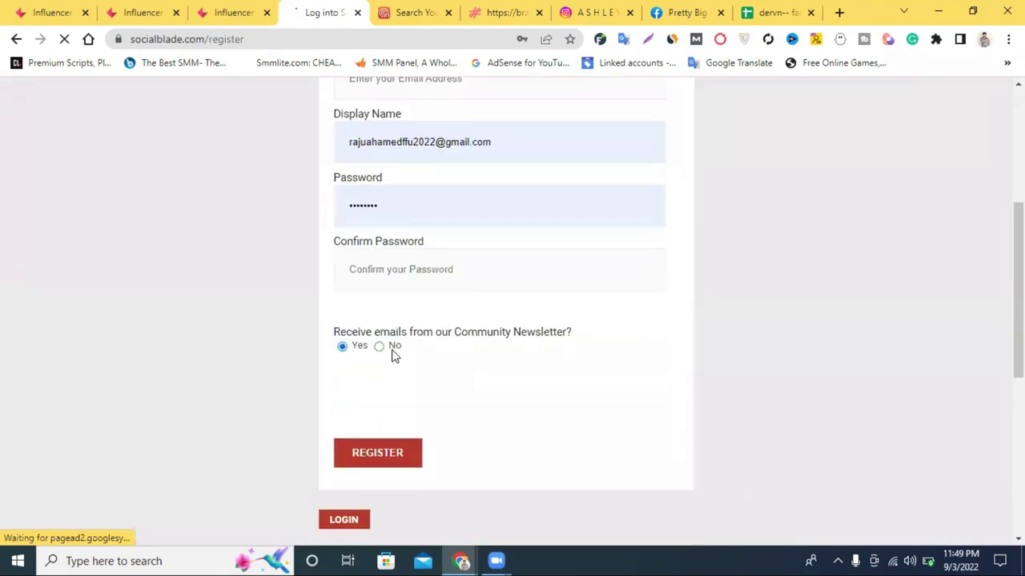
pyautogui.click(394, 270)
pyautogui.click(472, 330)
pyautogui.click(352, 396)
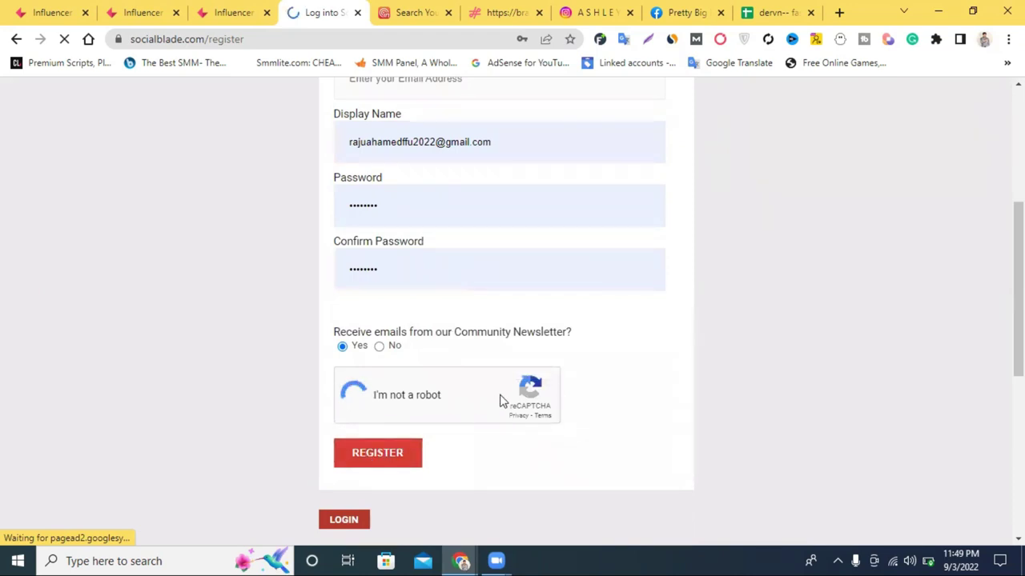
pyautogui.scroll(3, 494, 395)
pyautogui.click(412, 309)
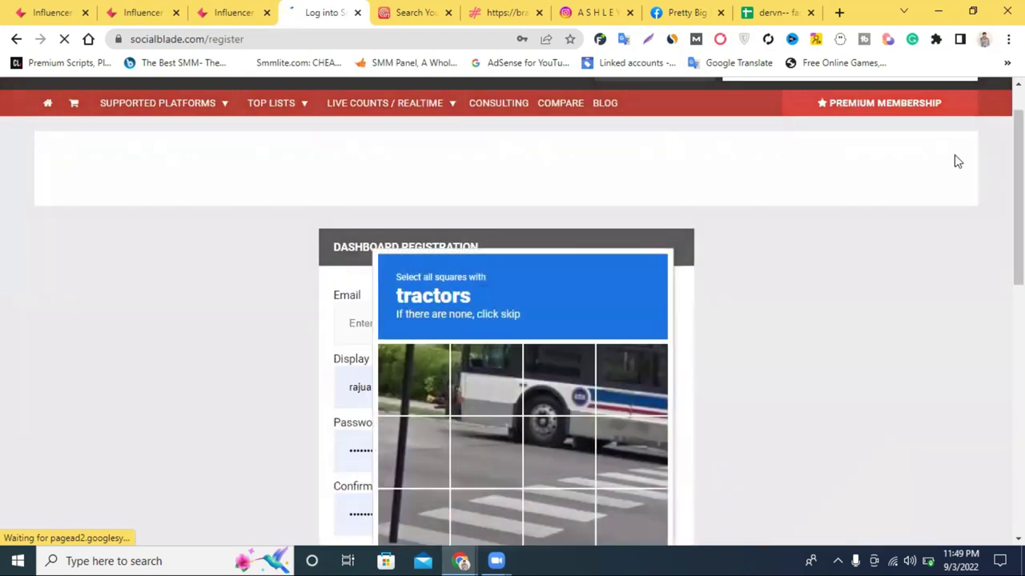
pyautogui.scroll(2, 737, 232)
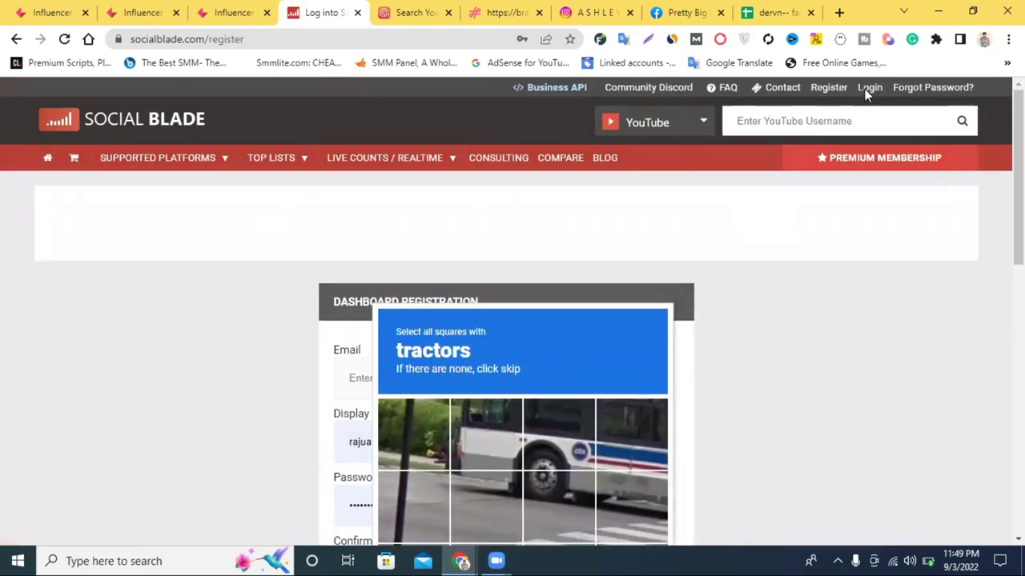
pyautogui.click(825, 148)
pyautogui.scroll(5, 830, 189)
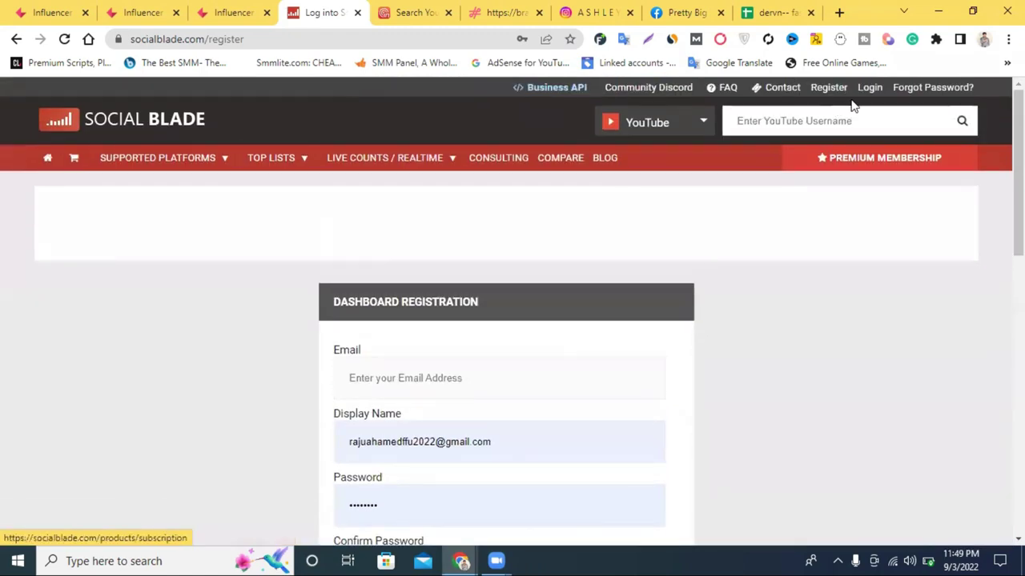
# - Log in to Social Blade and look up the Instagram statistics for ashleygraham
pyautogui.click(866, 90)
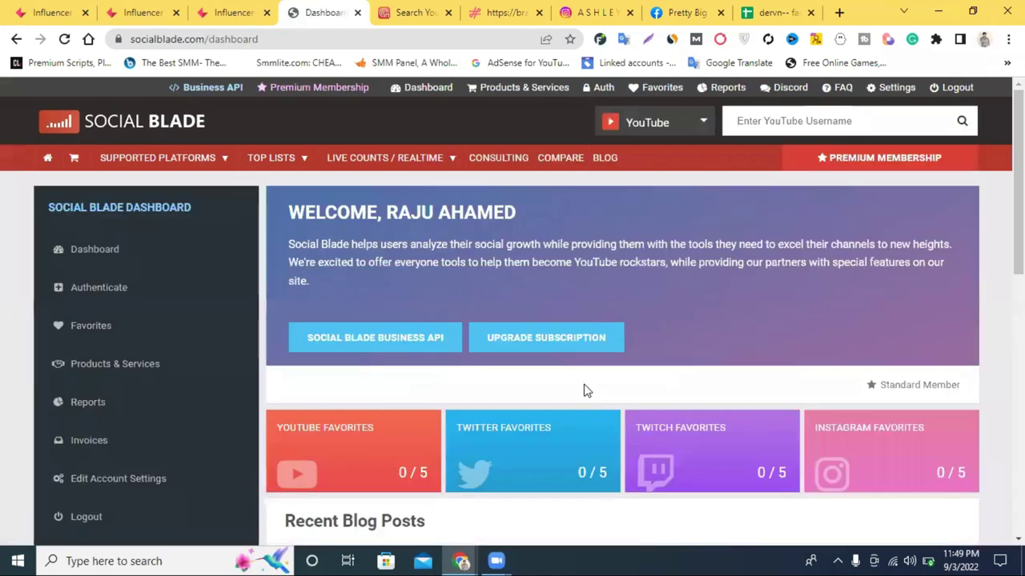
pyautogui.click(702, 128)
pyautogui.click(647, 264)
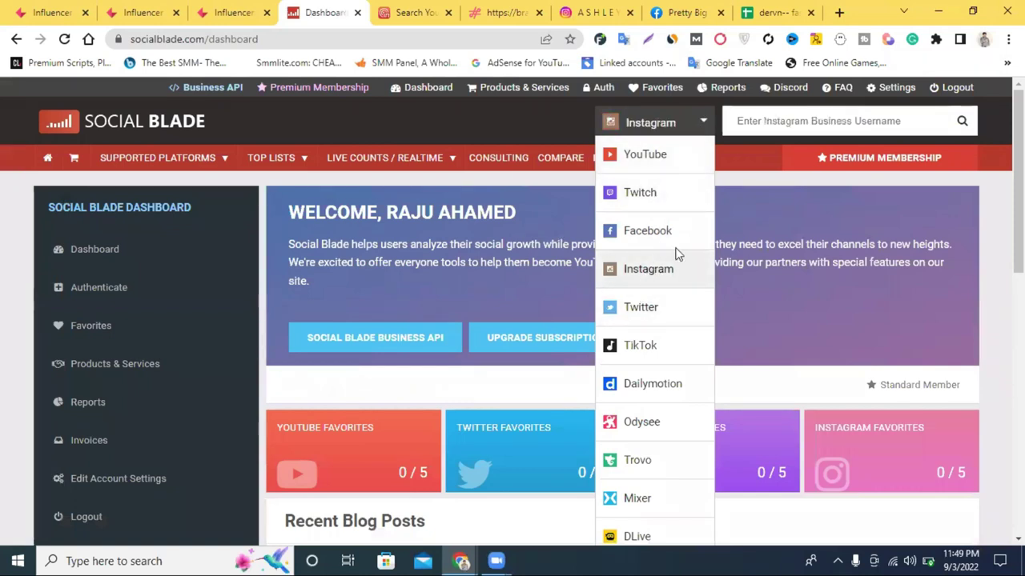
pyautogui.rightClick(790, 121)
pyautogui.click(819, 238)
pyautogui.click(960, 123)
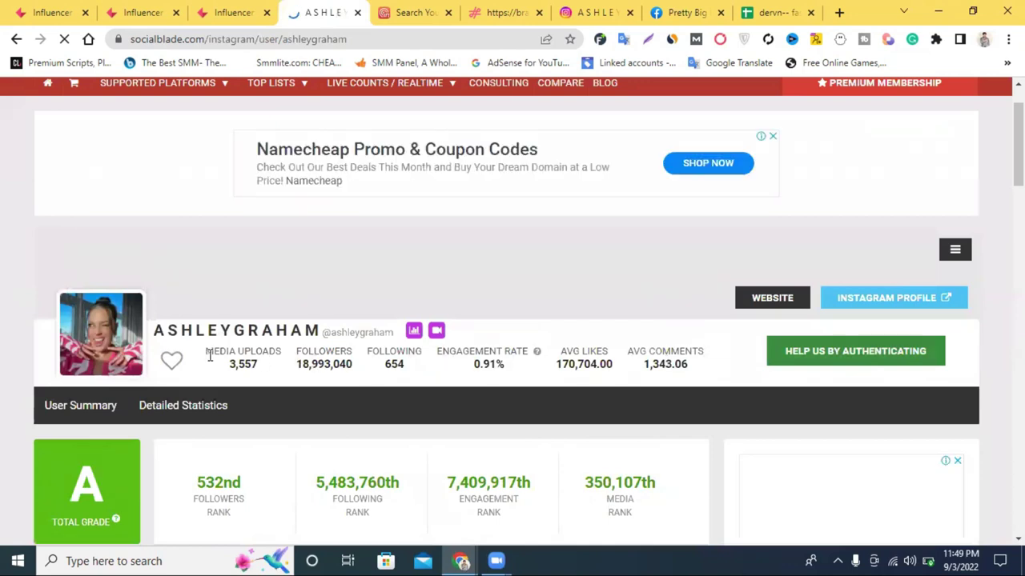
# - Examine ashleygraham's Social Blade ranks, 30-day changes, weekly growth charts and daily statistics, and return to the "dervn-- fashion" sheet
pyautogui.scroll(-2, 568, 349)
pyautogui.scroll(-5, 542, 334)
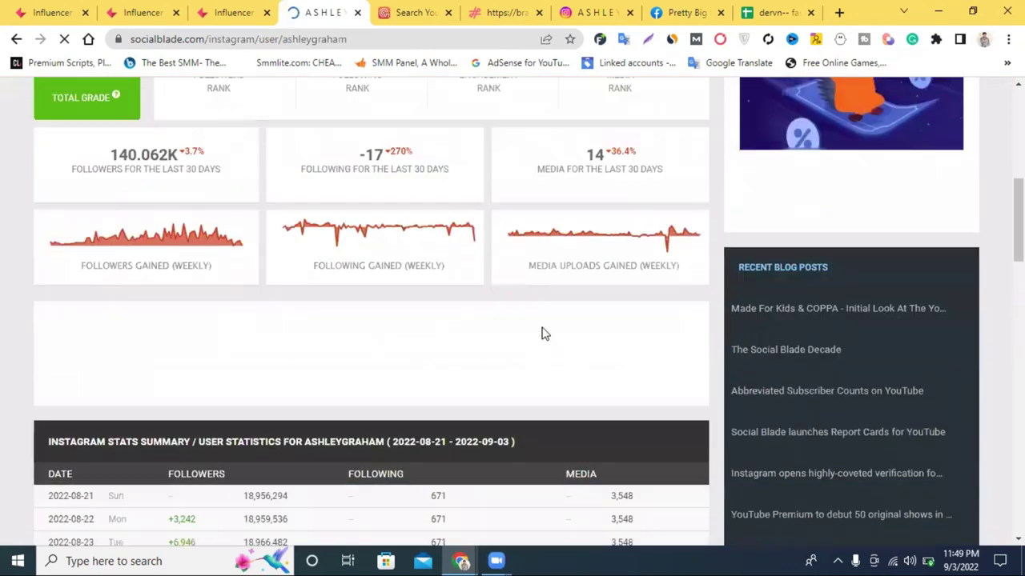
pyautogui.scroll(6, 542, 334)
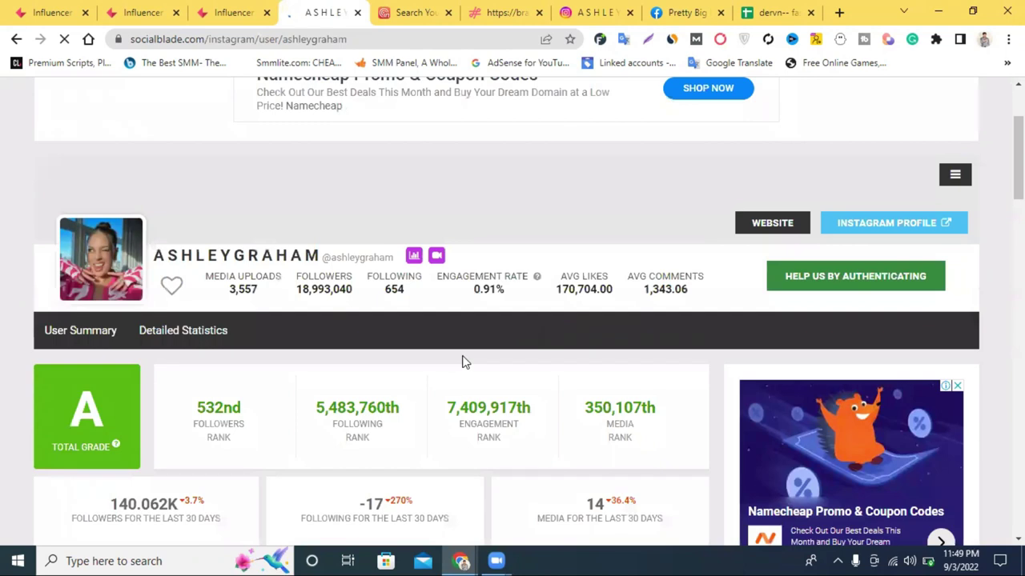
pyautogui.scroll(-1, 462, 361)
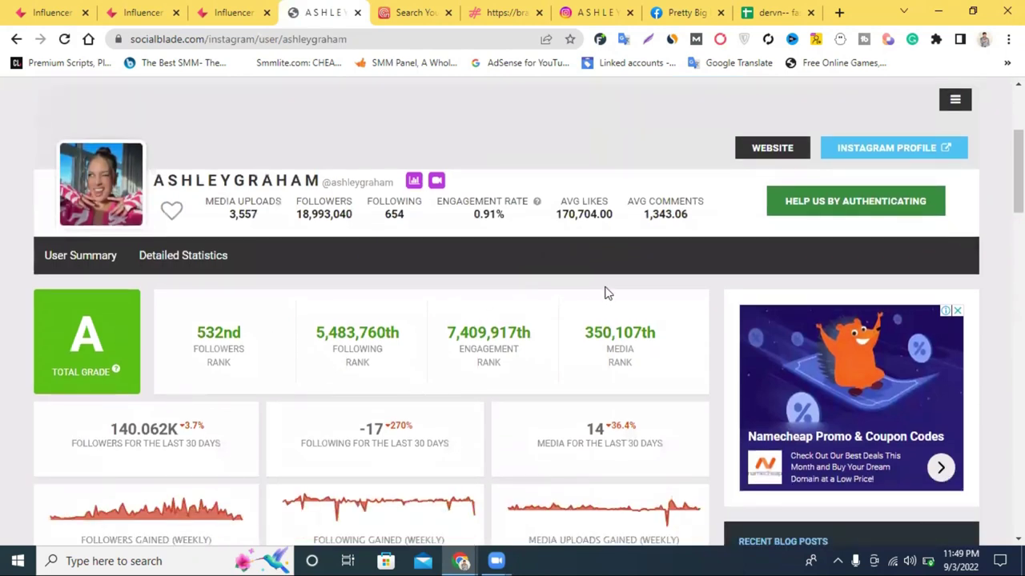
pyautogui.scroll(-1, 568, 370)
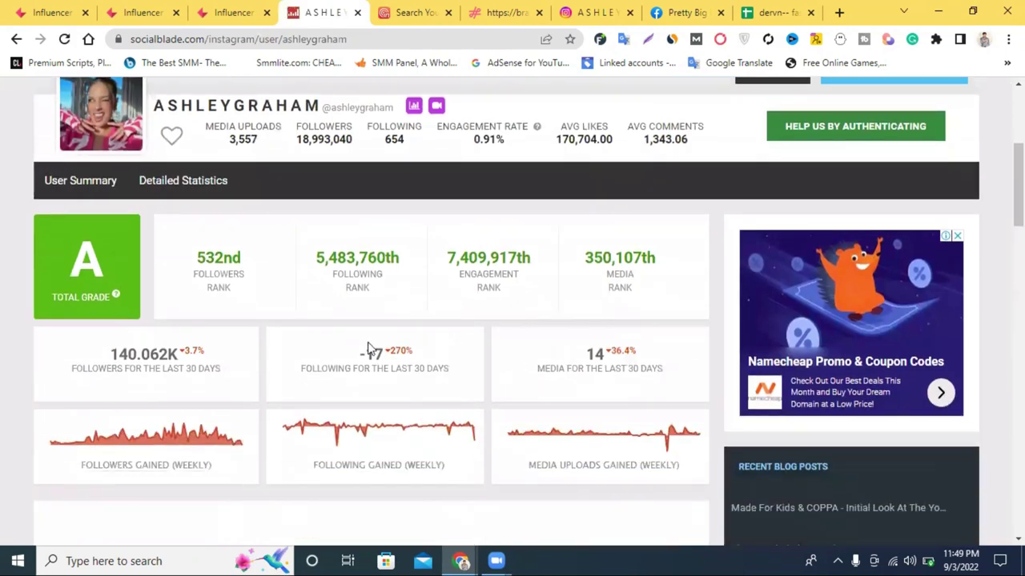
pyautogui.scroll(-4, 590, 362)
pyautogui.scroll(7, 590, 366)
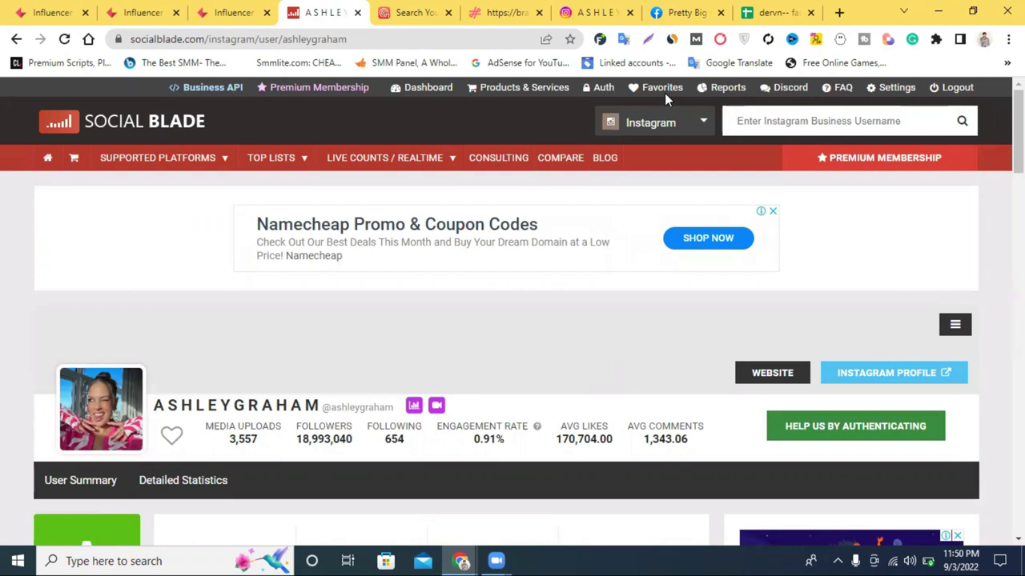
pyautogui.click(783, 11)
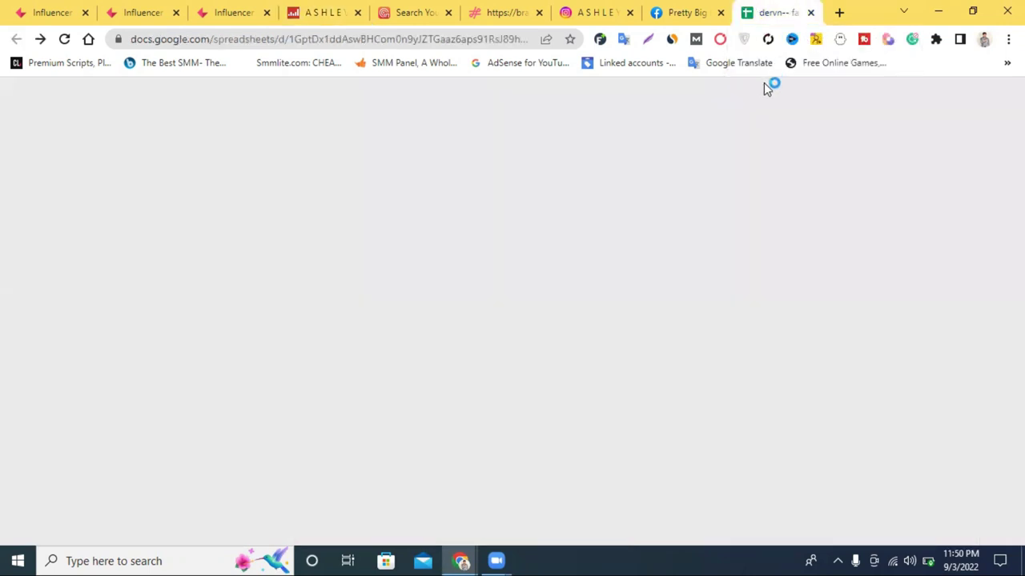